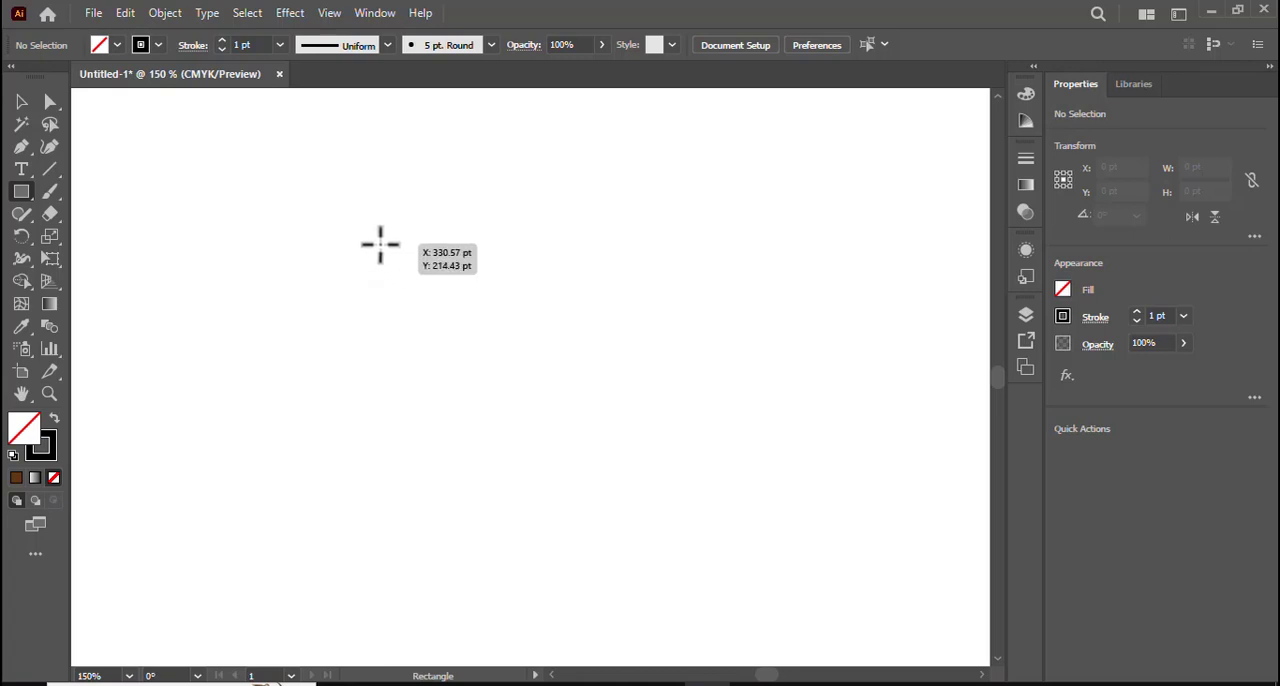
# - Draw a horizontal rectangle about 202 by 20 pt and place a duplicate of it directly beneath, edges touching
pyautogui.moveTo(389, 245); pyautogui.dragTo(720, 277)
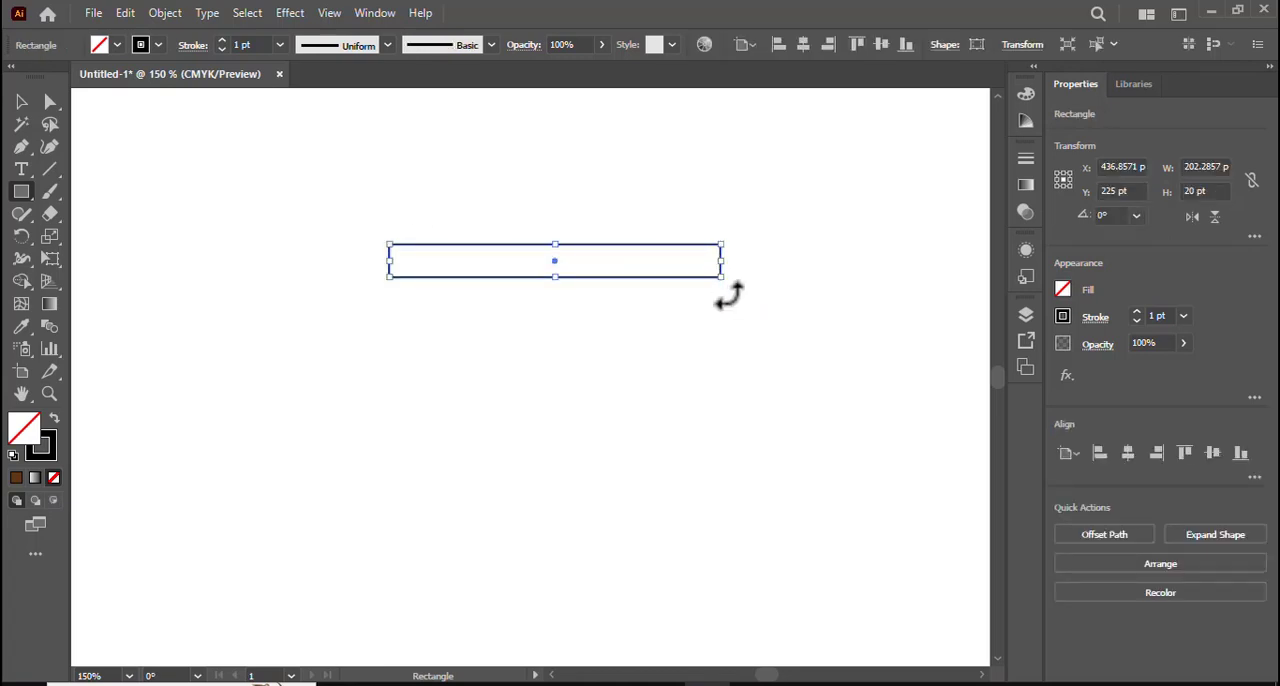
pyautogui.click(126, 13)
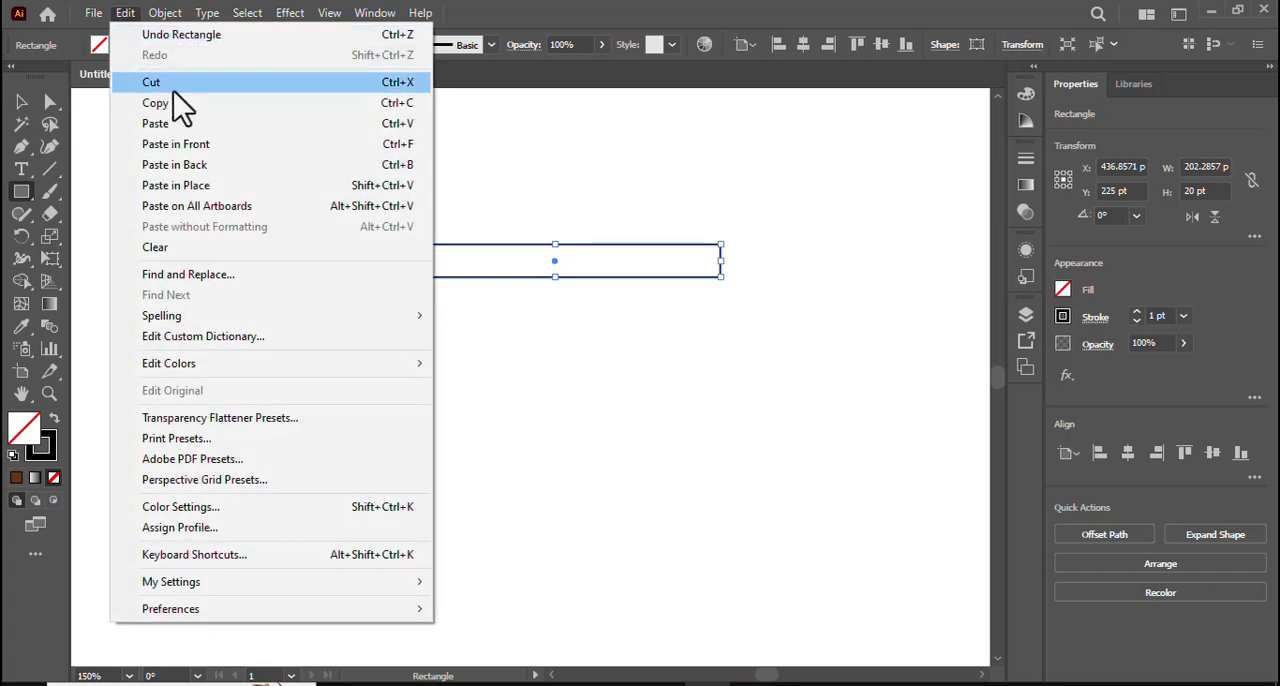
pyautogui.click(178, 103)
pyautogui.click(127, 14)
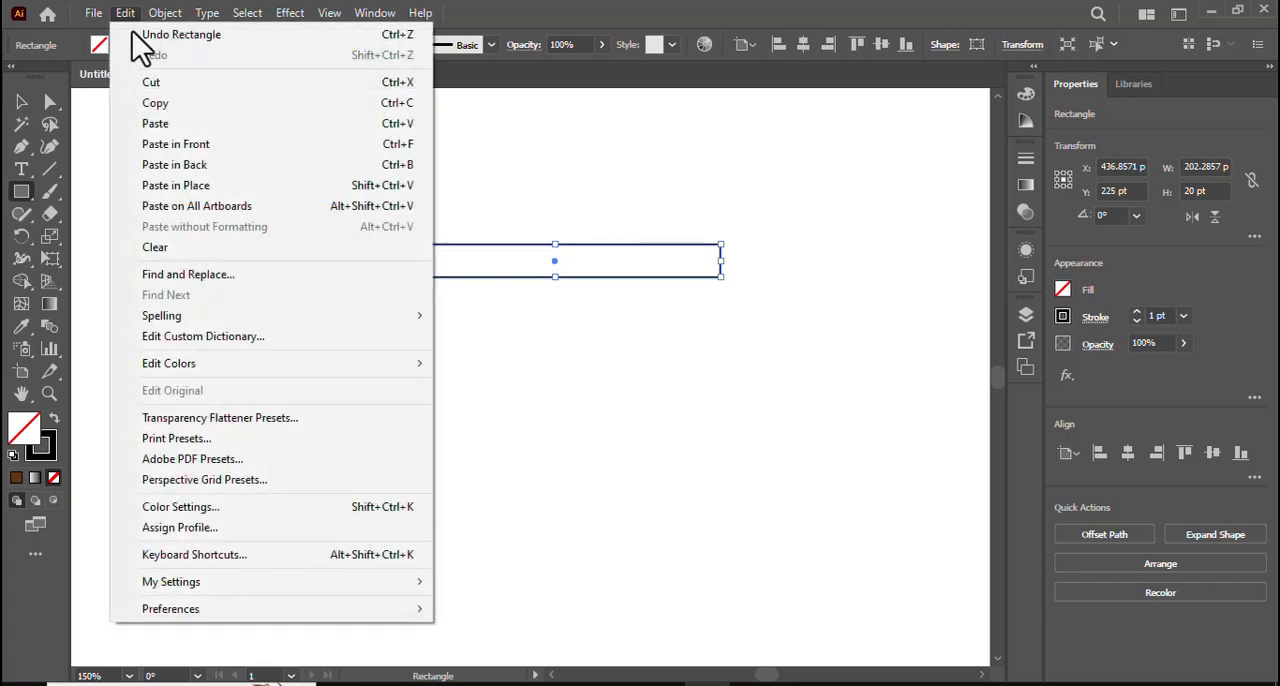
pyautogui.click(189, 144)
pyautogui.moveTo(554, 261); pyautogui.dragTo(560, 305)
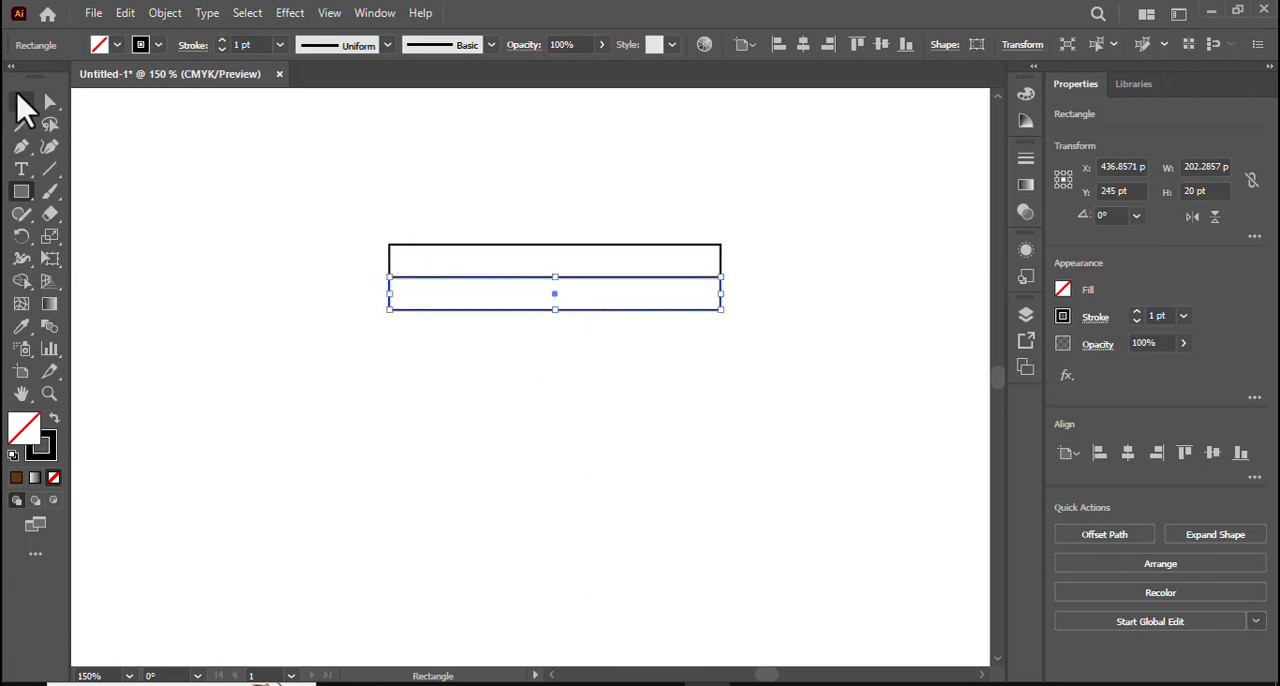
pyautogui.click(21, 101)
pyautogui.click(130, 215)
# - Slant the upper rectangle by shifting its two top corner points about 16 pt to the left
pyautogui.click(50, 101)
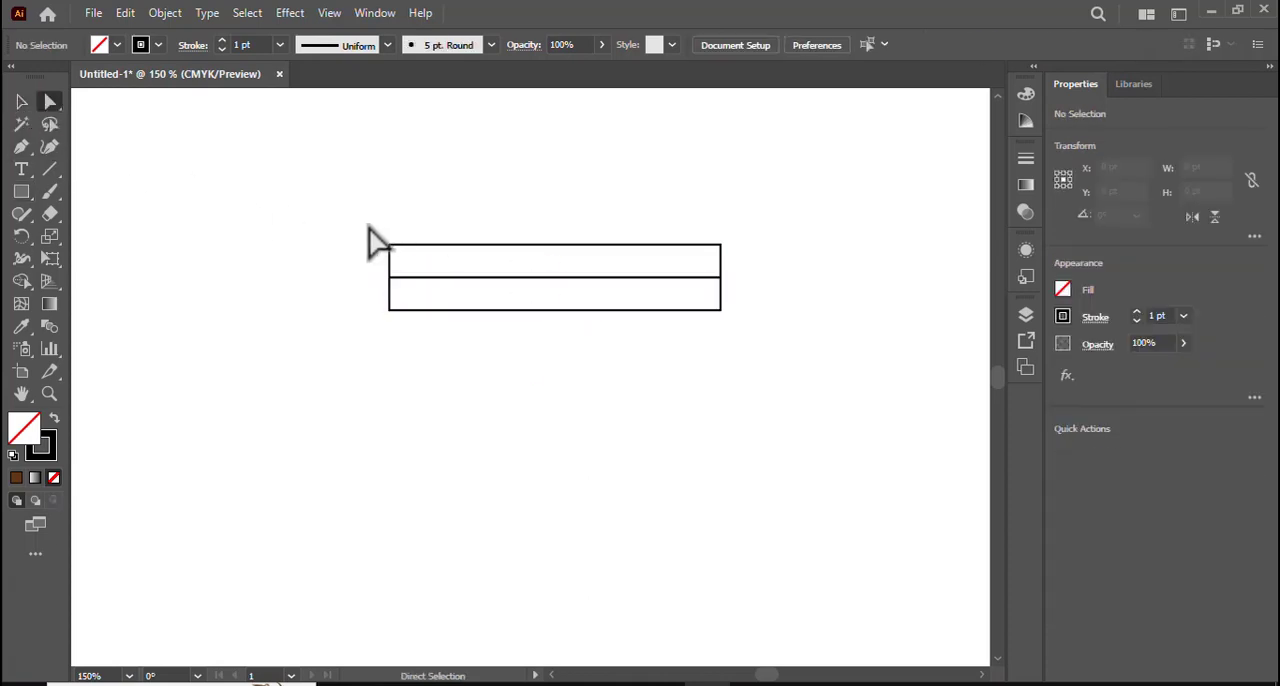
pyautogui.moveTo(367, 226); pyautogui.dragTo(737, 258)
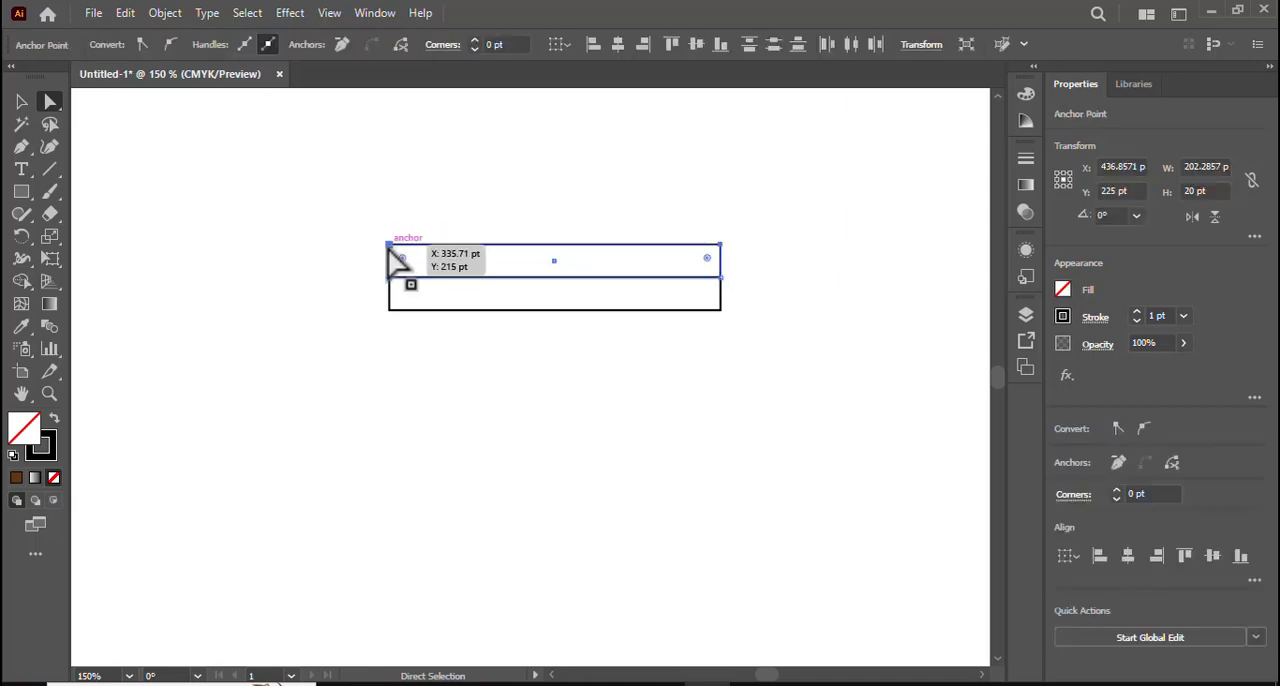
pyautogui.moveTo(389, 246); pyautogui.dragTo(363, 245)
pyautogui.click(20, 103)
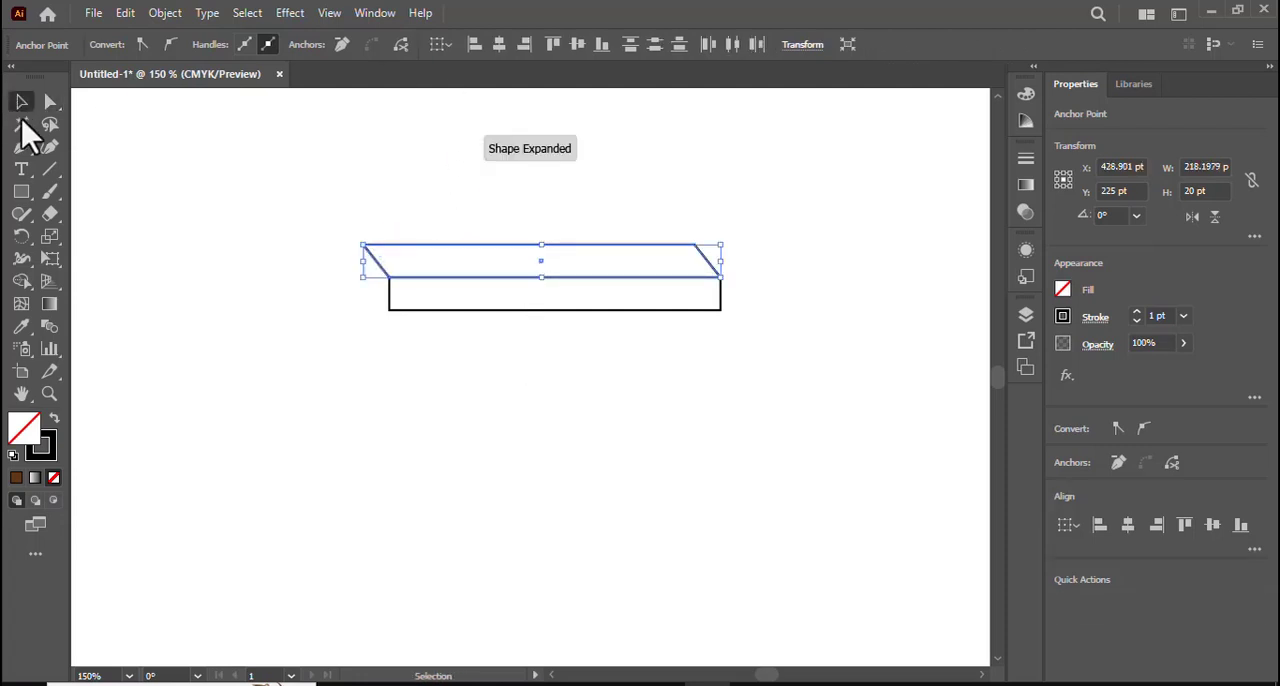
pyautogui.click(748, 337)
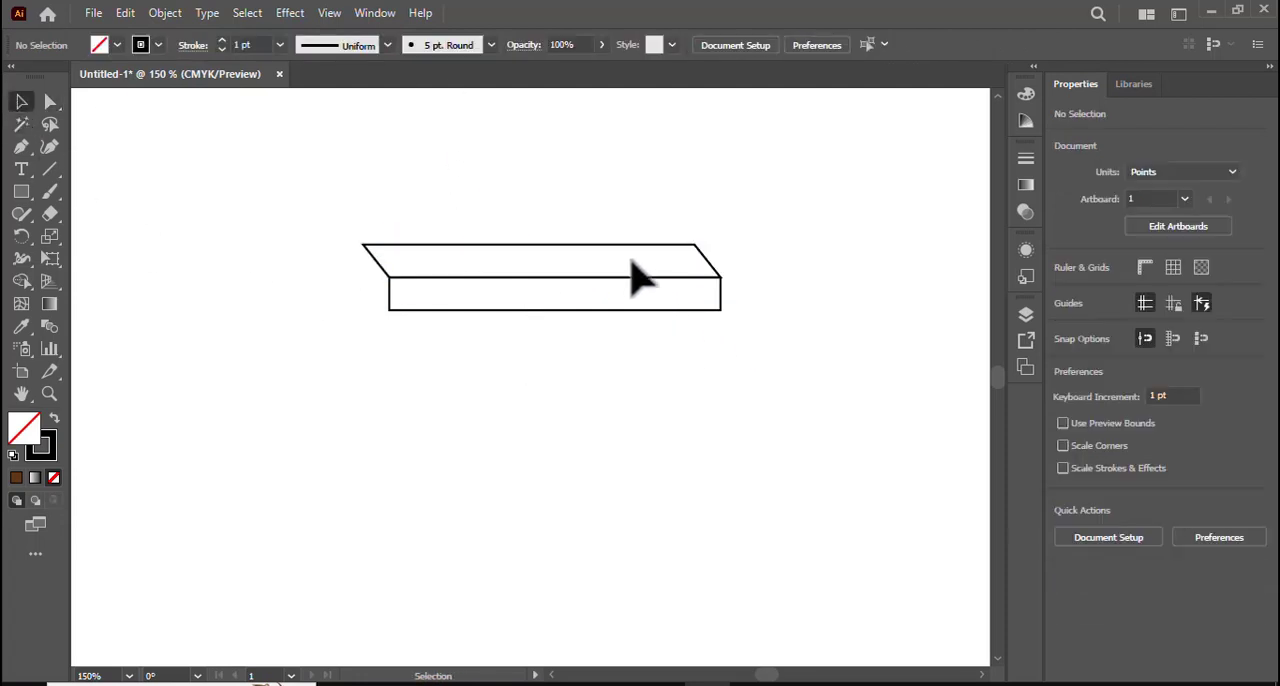
# - Create a copy of the slanted shape reflected across the vertical axis and place it directly below the lower rectangle
pyautogui.rightClick(614, 251)
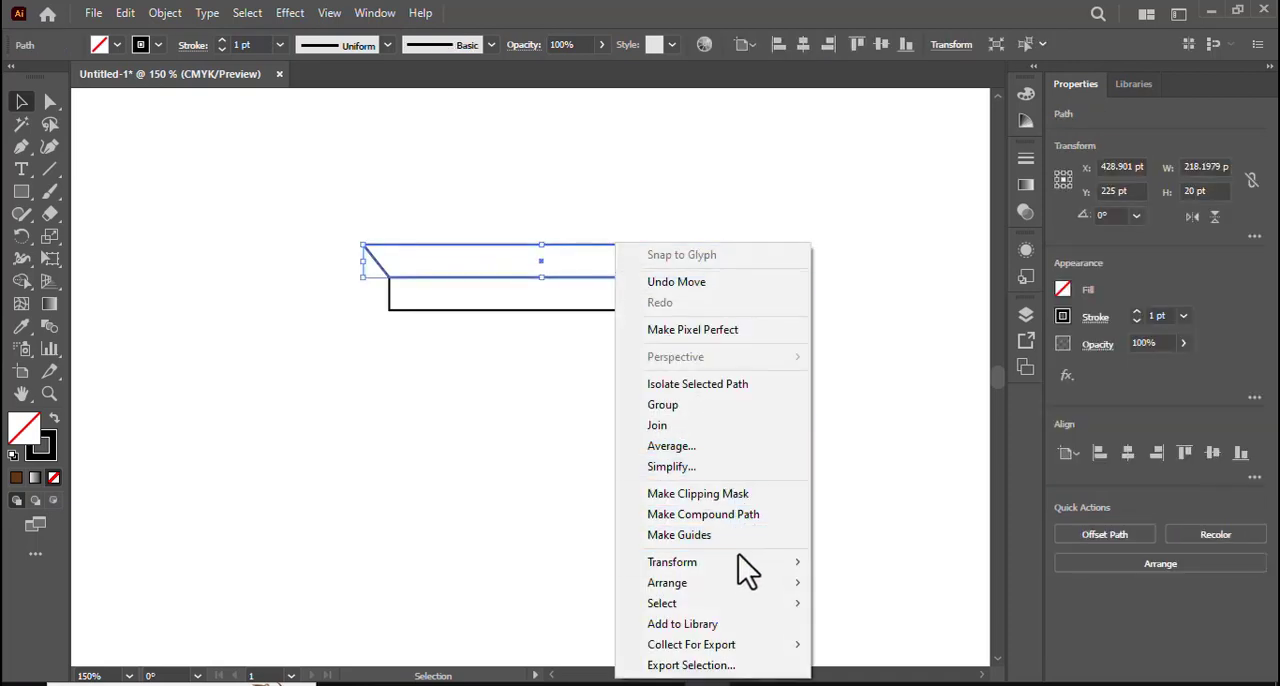
pyautogui.moveTo(739, 561)
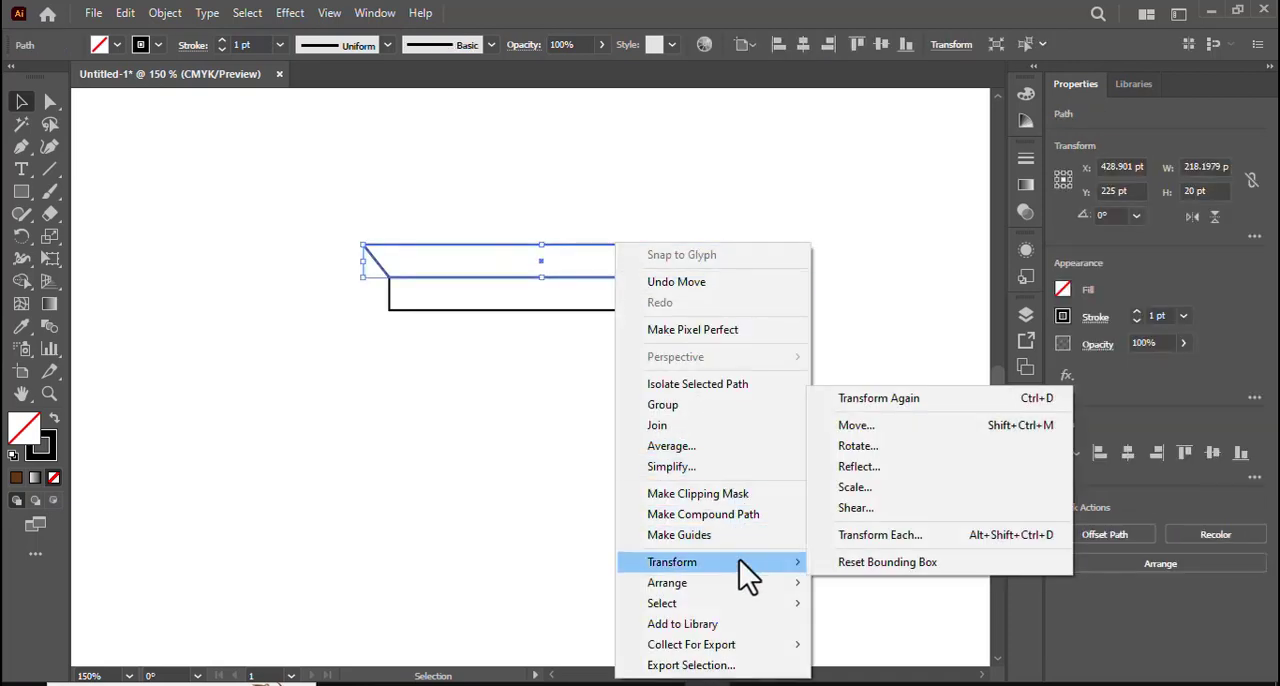
pyautogui.click(859, 471)
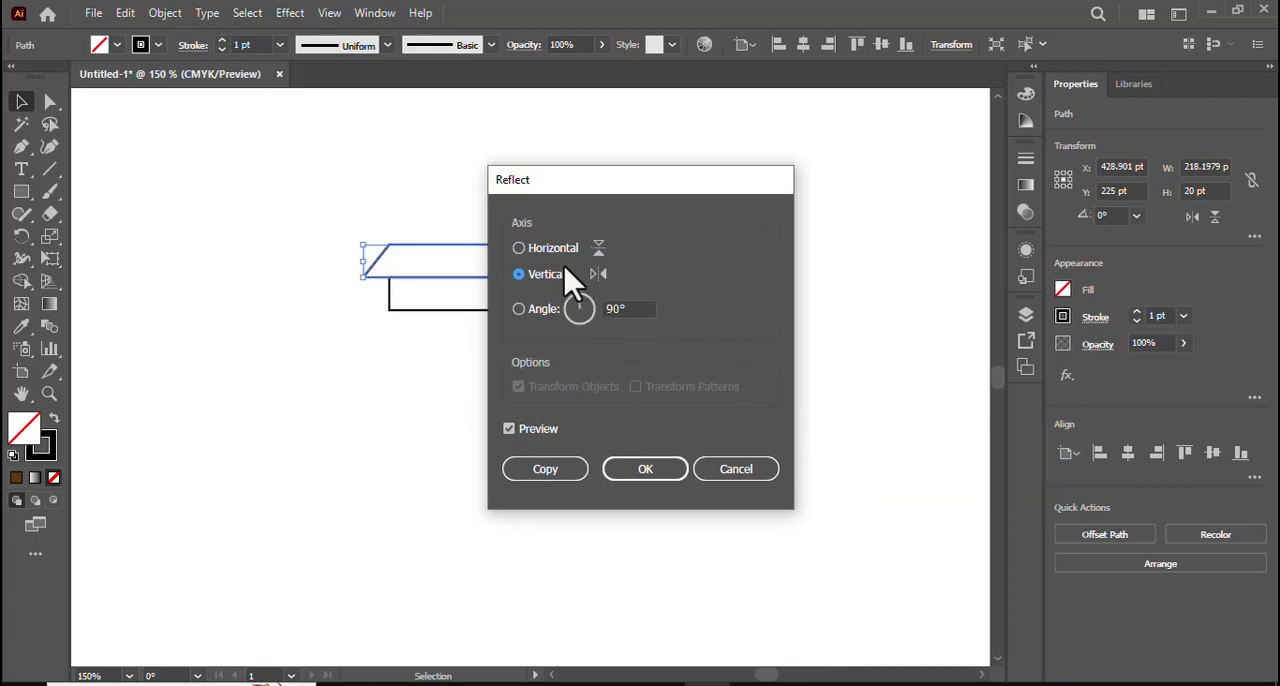
pyautogui.click(567, 470)
pyautogui.moveTo(542, 261); pyautogui.dragTo(543, 330)
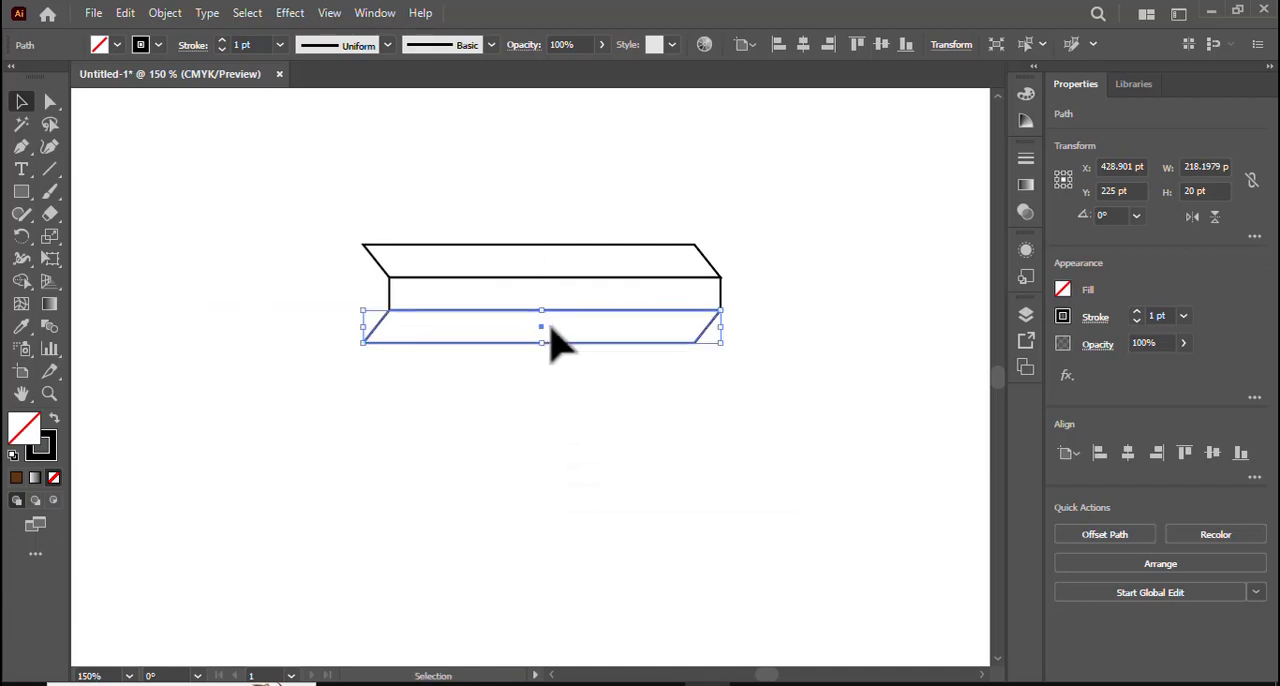
# - Move the three stacked shapes together right and slightly down, centering them at about X 502.6 pt, Y 261.6 pt
pyautogui.click(370, 420)
pyautogui.moveTo(329, 223); pyautogui.dragTo(500, 323)
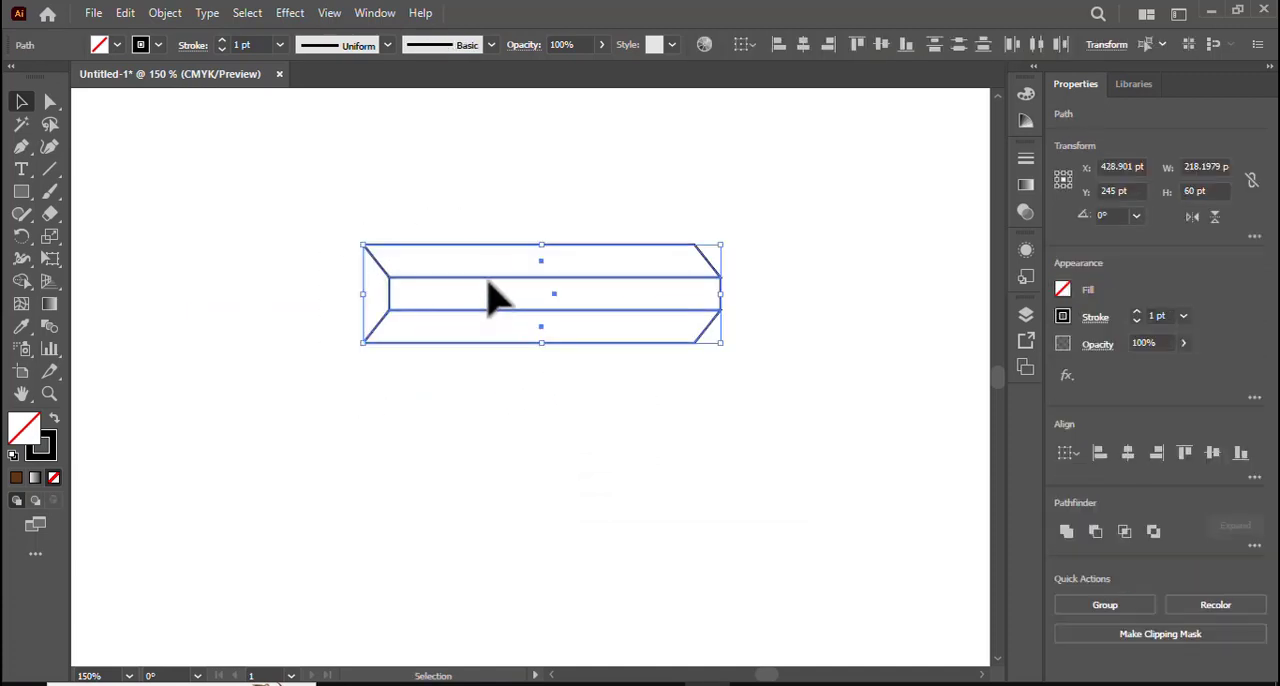
pyautogui.moveTo(487, 279); pyautogui.dragTo(608, 307)
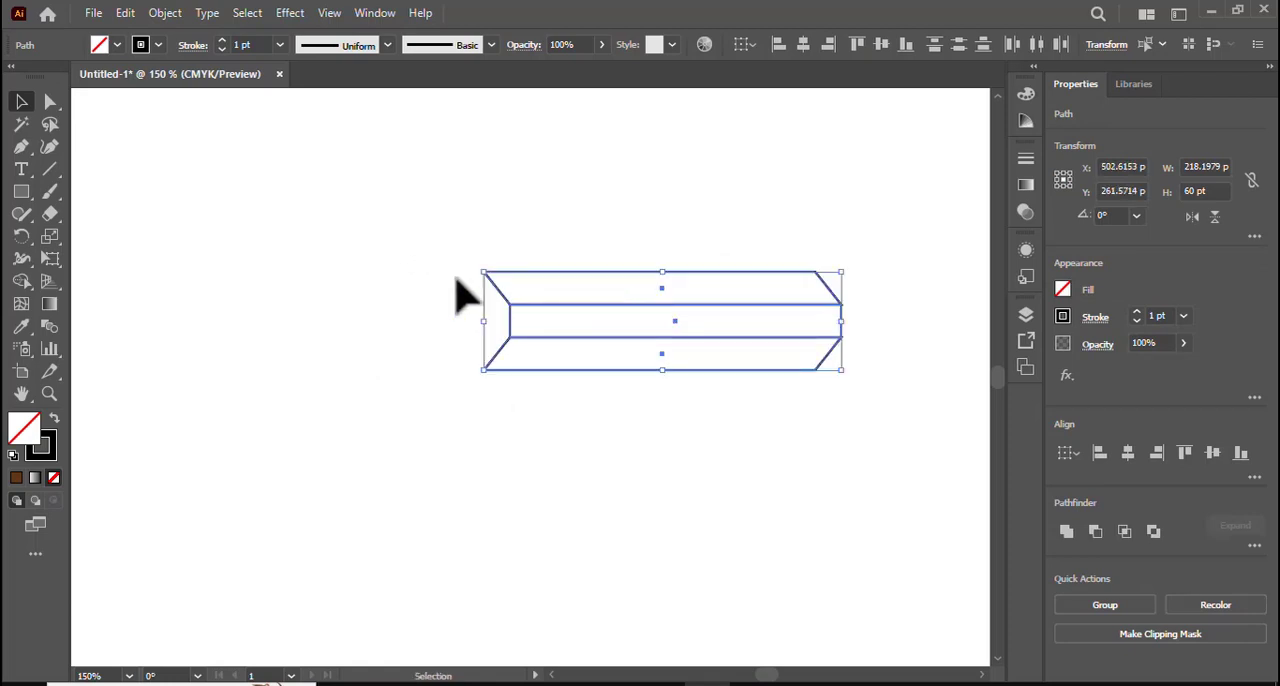
pyautogui.click(17, 148)
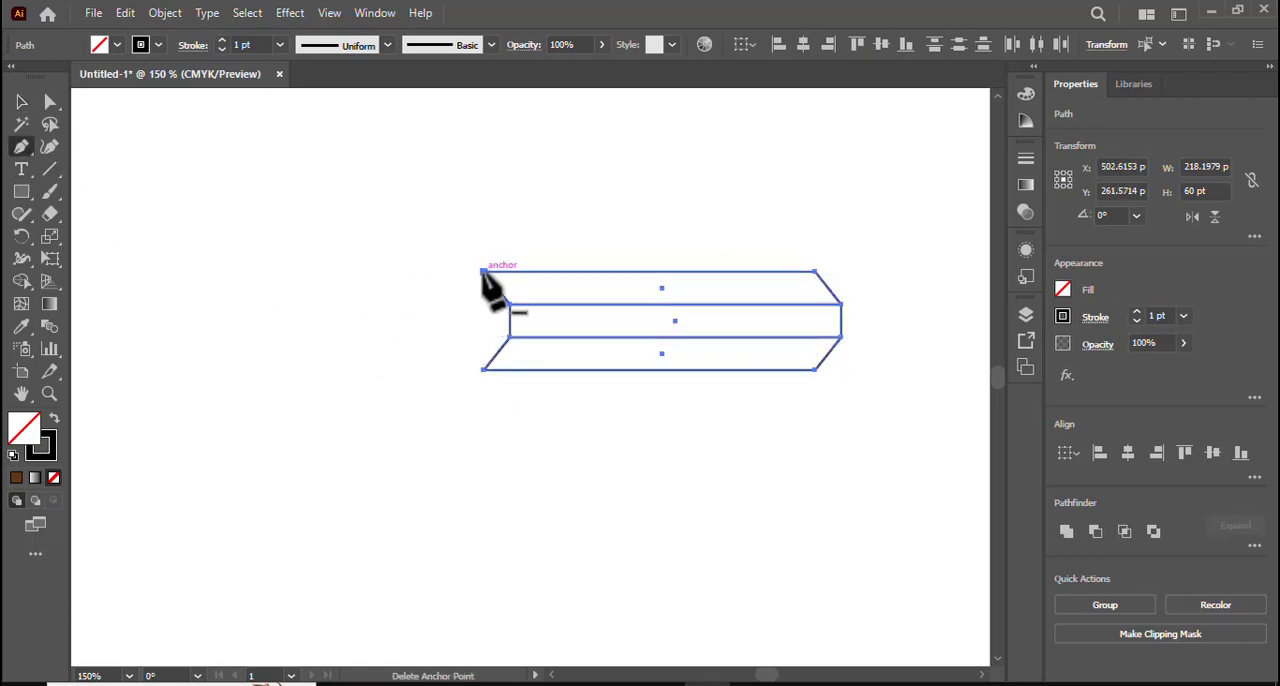
pyautogui.click(483, 271)
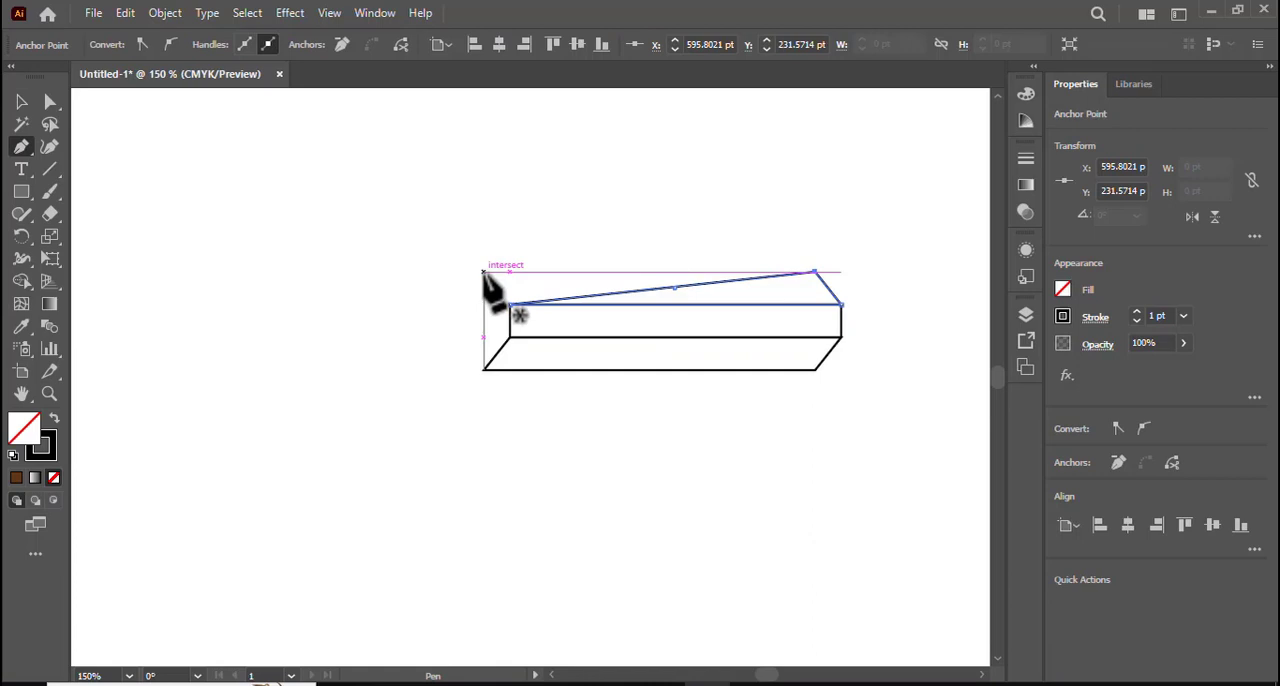
pyautogui.hotkey('ctrl', 'z')
pyautogui.click(21, 101)
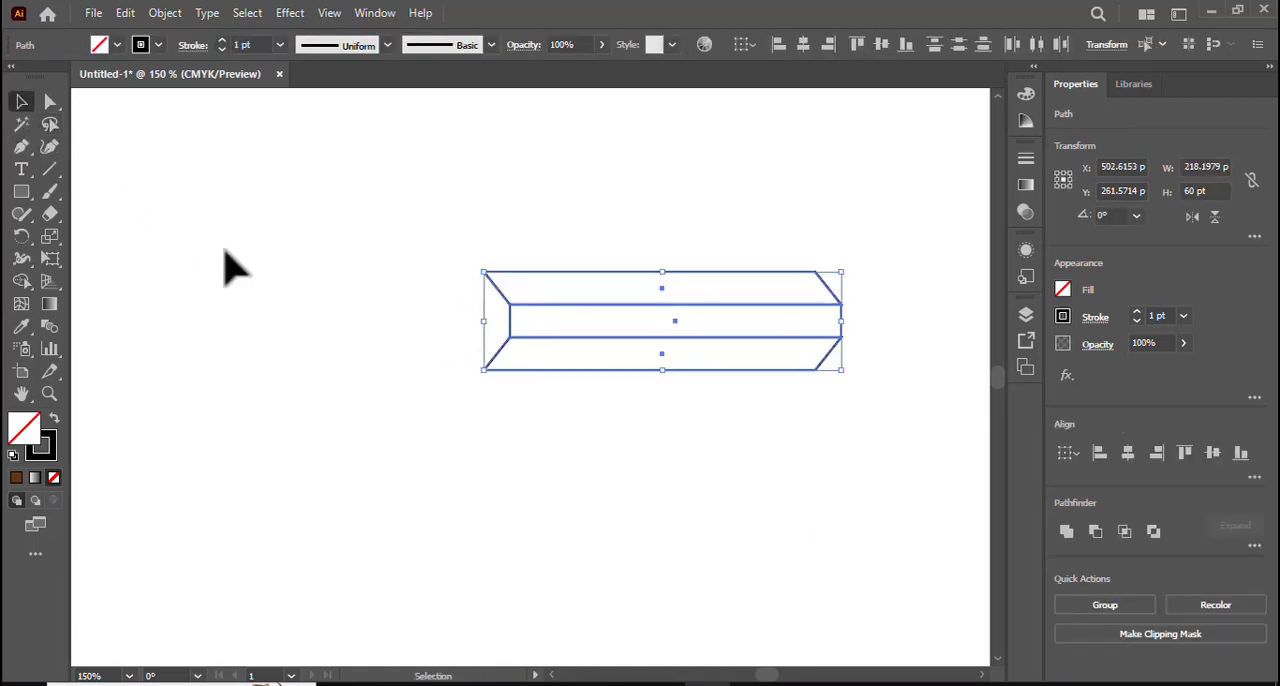
pyautogui.click(163, 189)
# - Trace a closed Pen path through the four left-end corner points of the stacked shapes to form half an end face
pyautogui.click(21, 146)
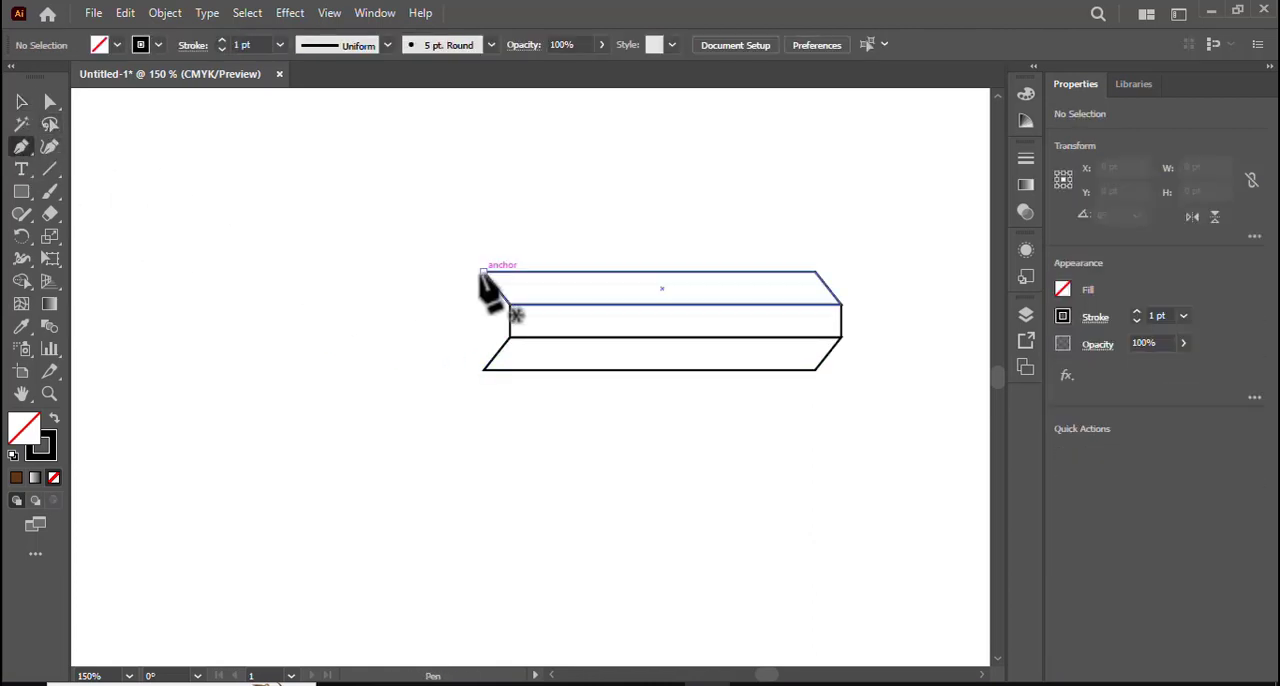
pyautogui.click(483, 271)
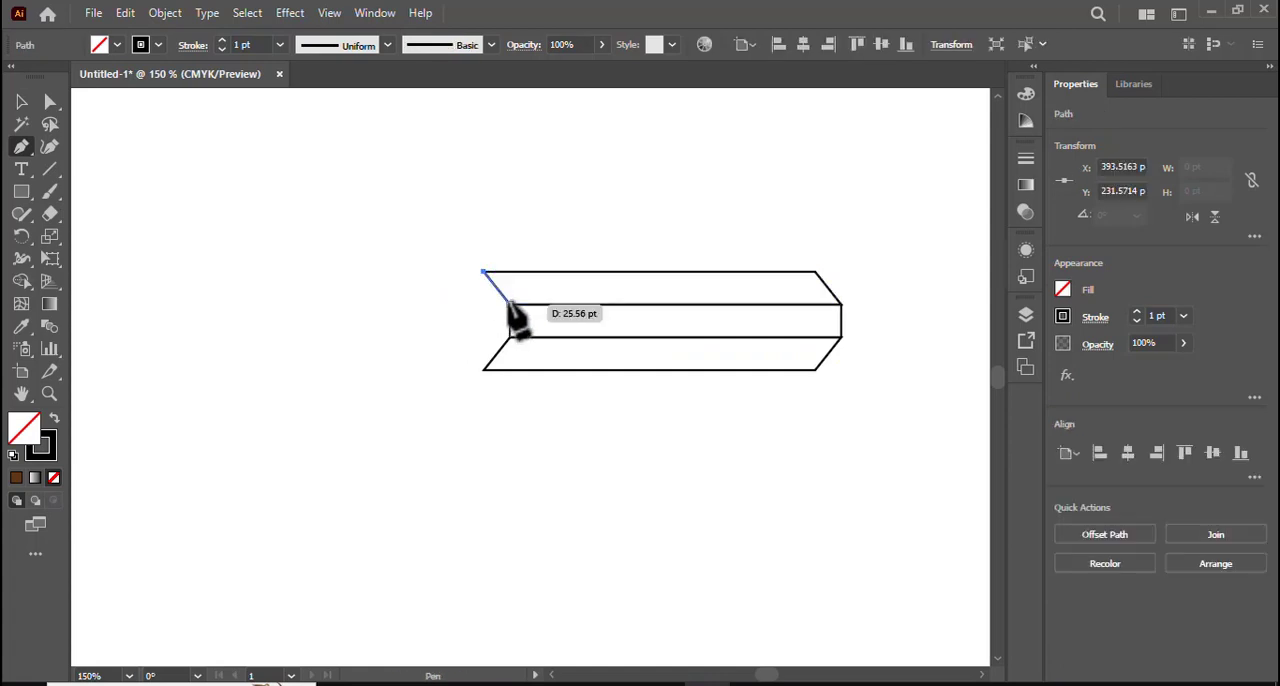
pyautogui.click(510, 304)
pyautogui.click(510, 337)
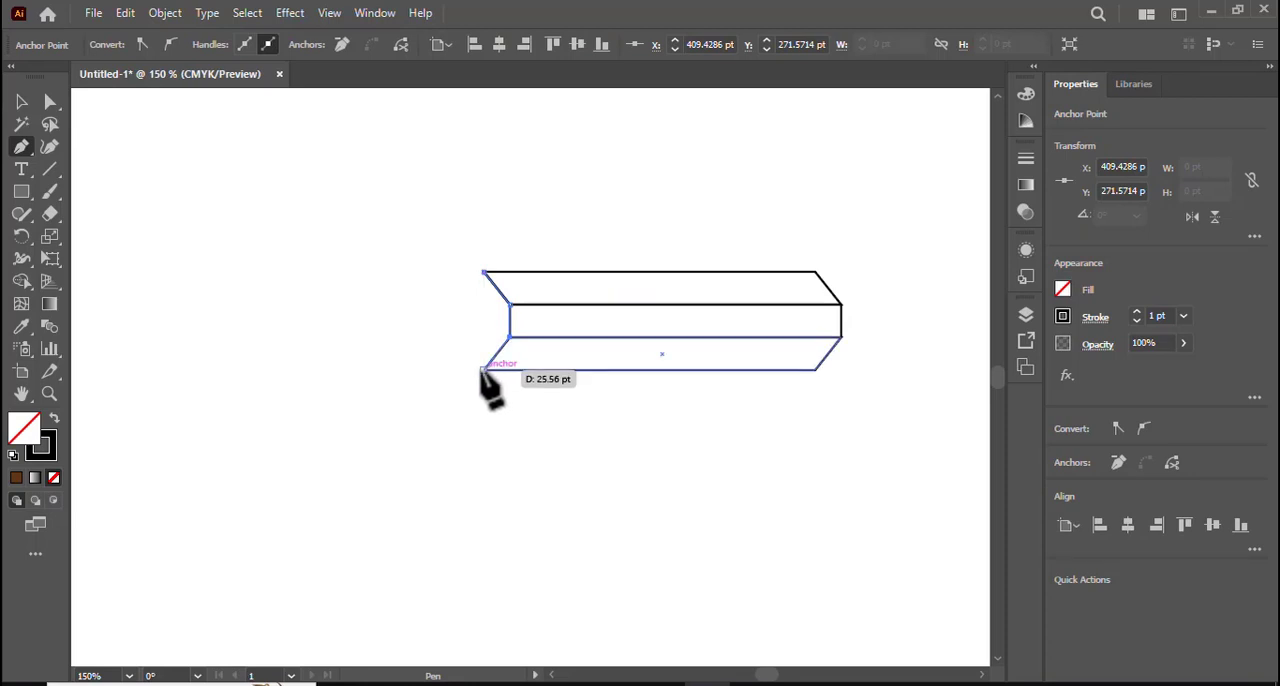
pyautogui.click(483, 370)
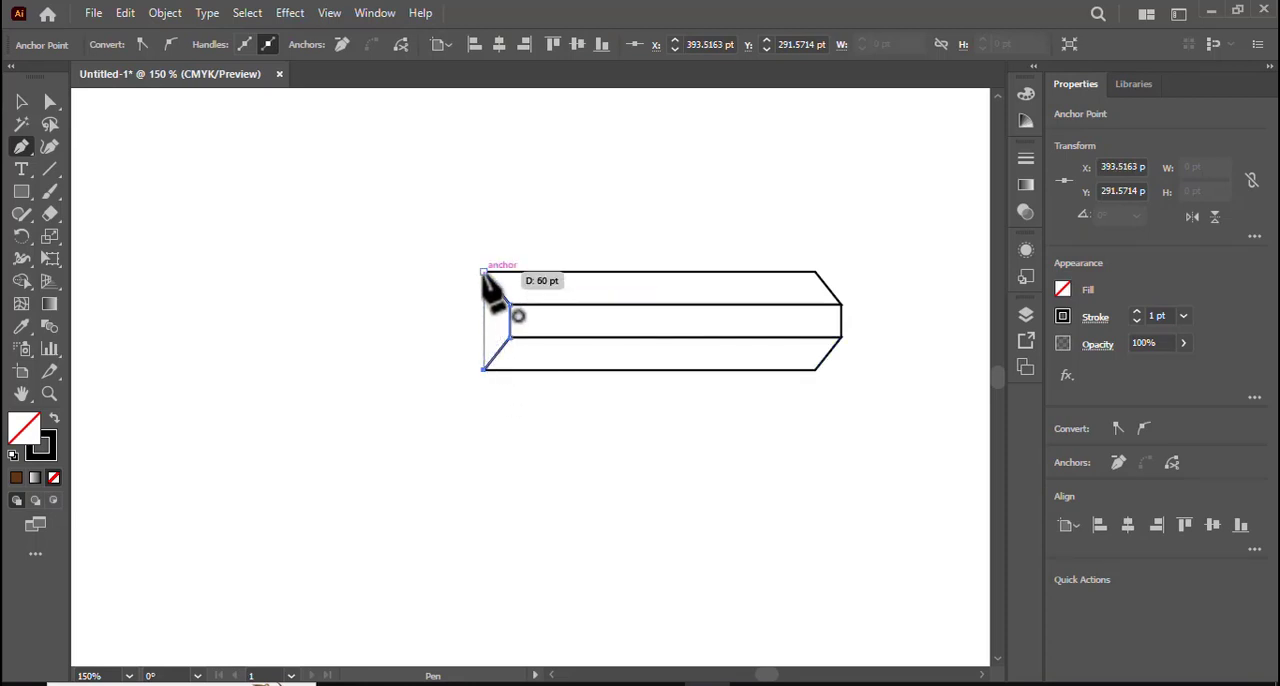
pyautogui.click(483, 271)
pyautogui.click(21, 101)
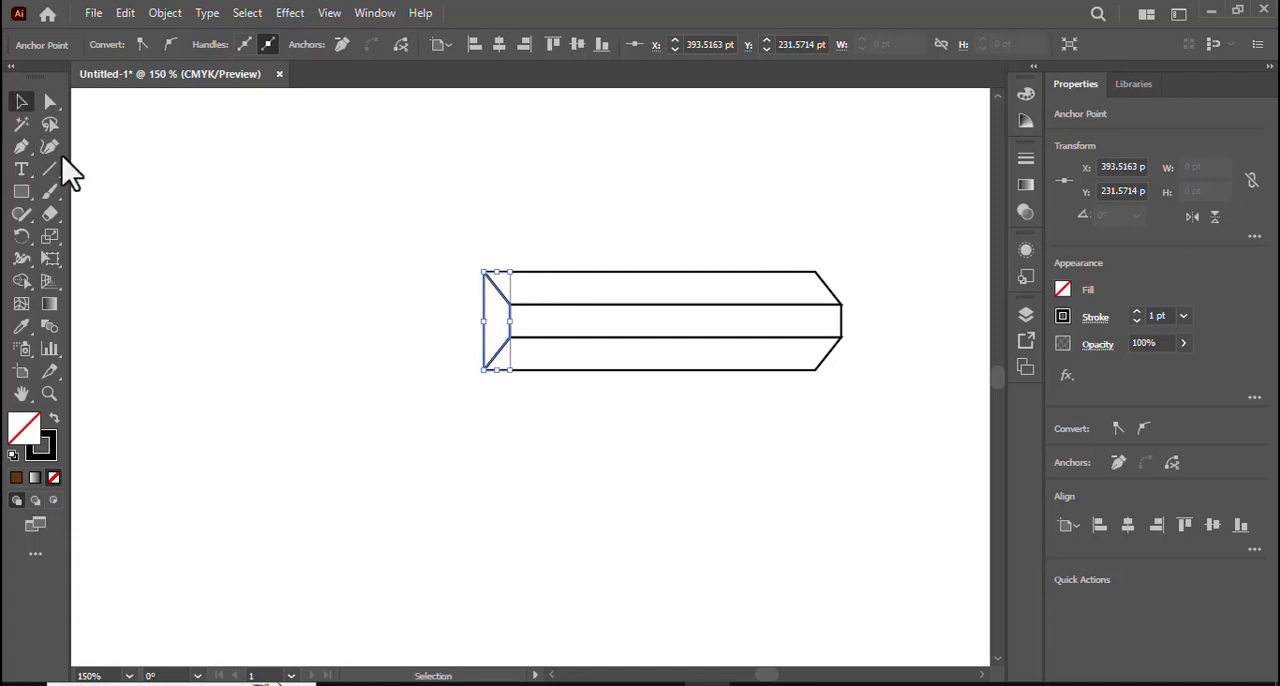
pyautogui.click(365, 330)
# - Make a copy of the half end face reflected across the vertical axis and place it against its left edge
pyautogui.rightClick(484, 317)
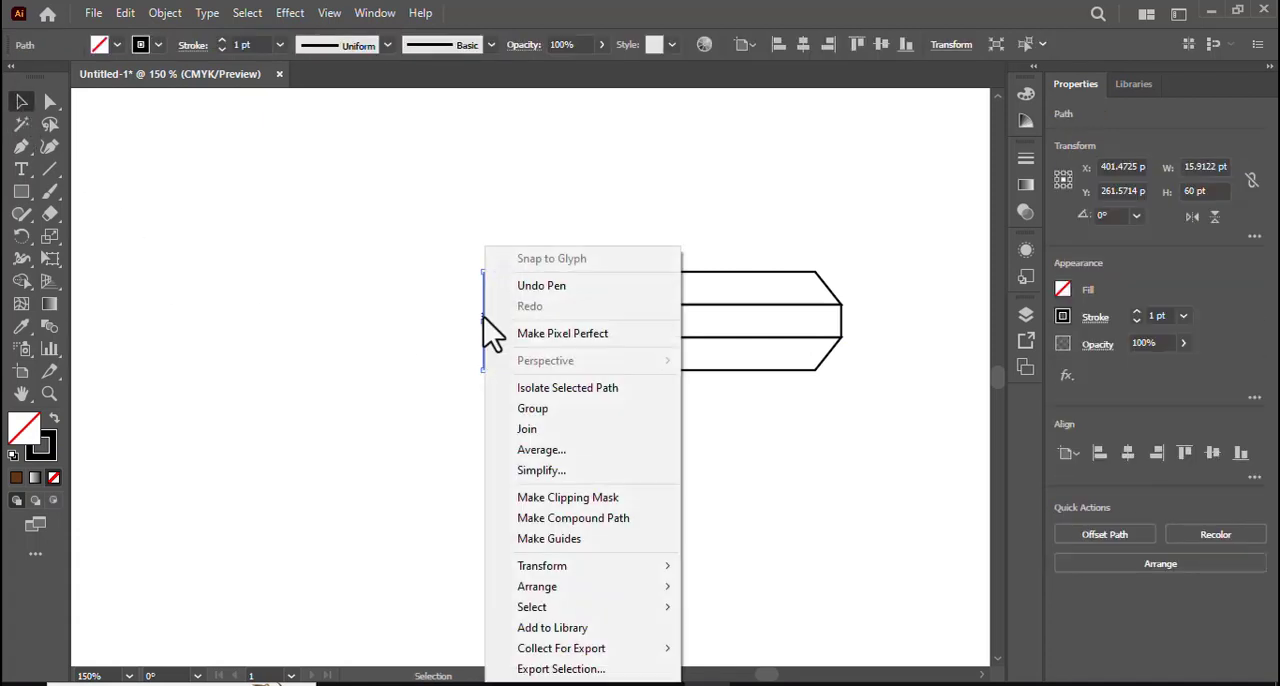
pyautogui.moveTo(588, 568)
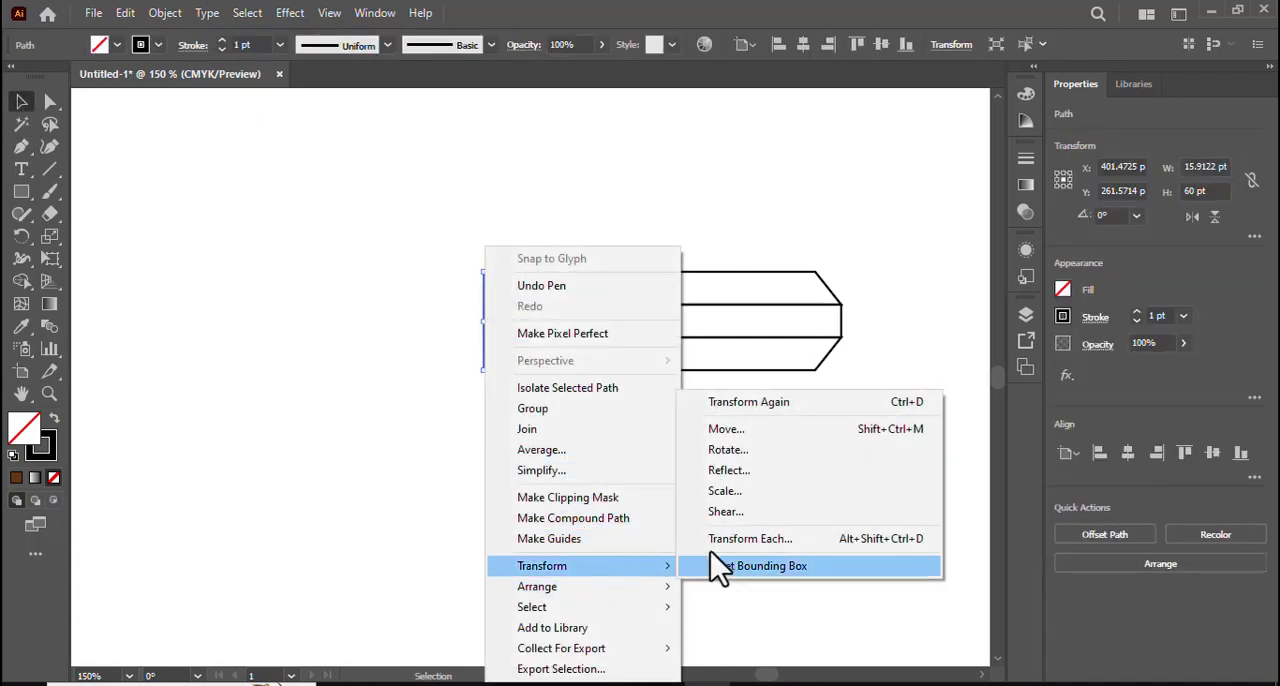
pyautogui.click(748, 474)
pyautogui.click(519, 275)
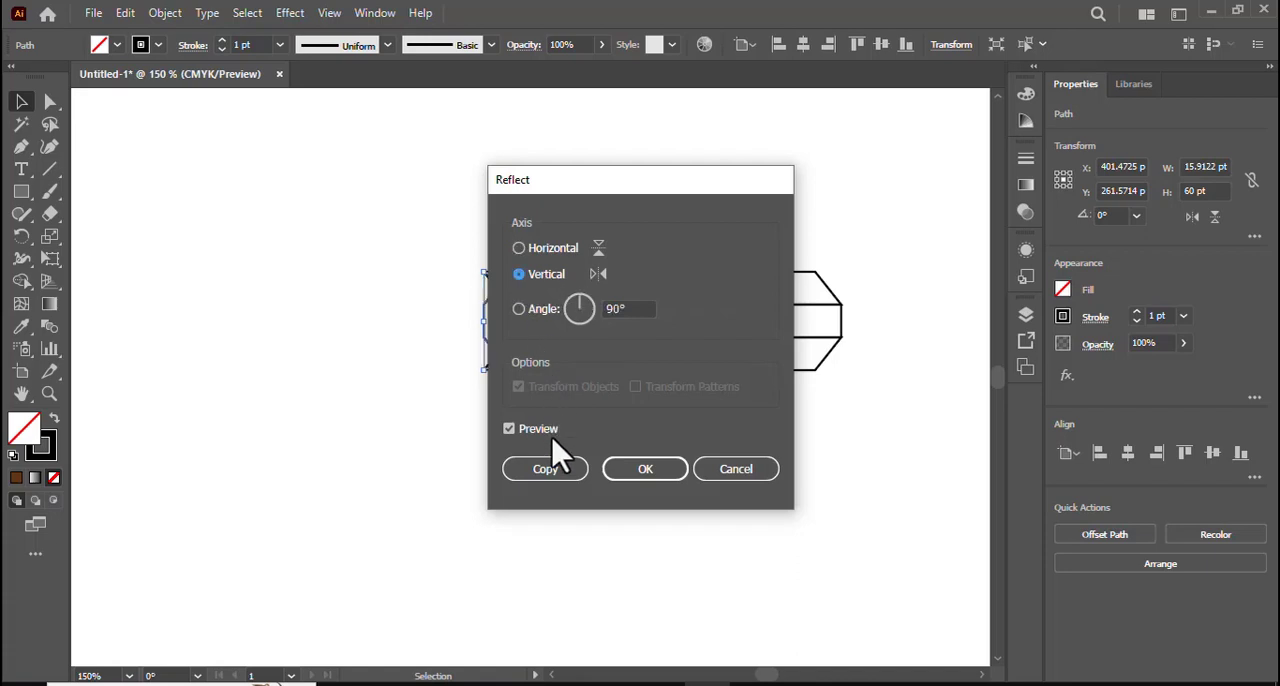
pyautogui.click(552, 470)
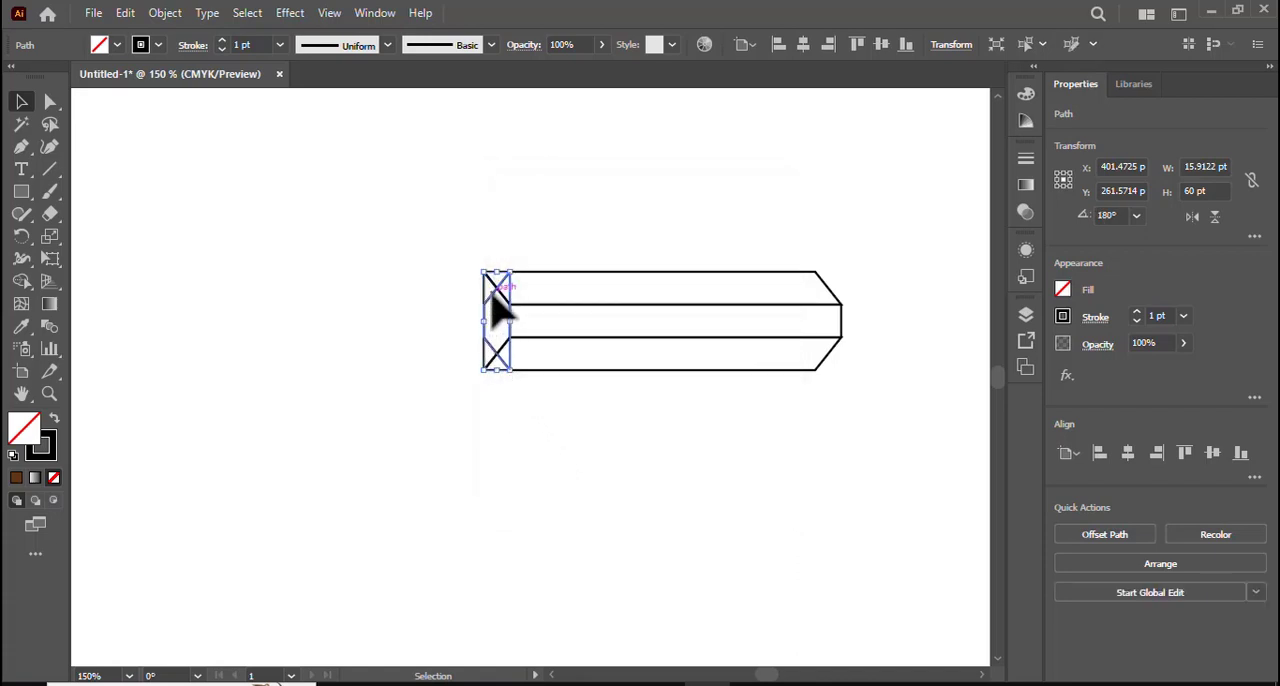
pyautogui.moveTo(492, 293); pyautogui.dragTo(495, 322)
pyautogui.click(405, 280)
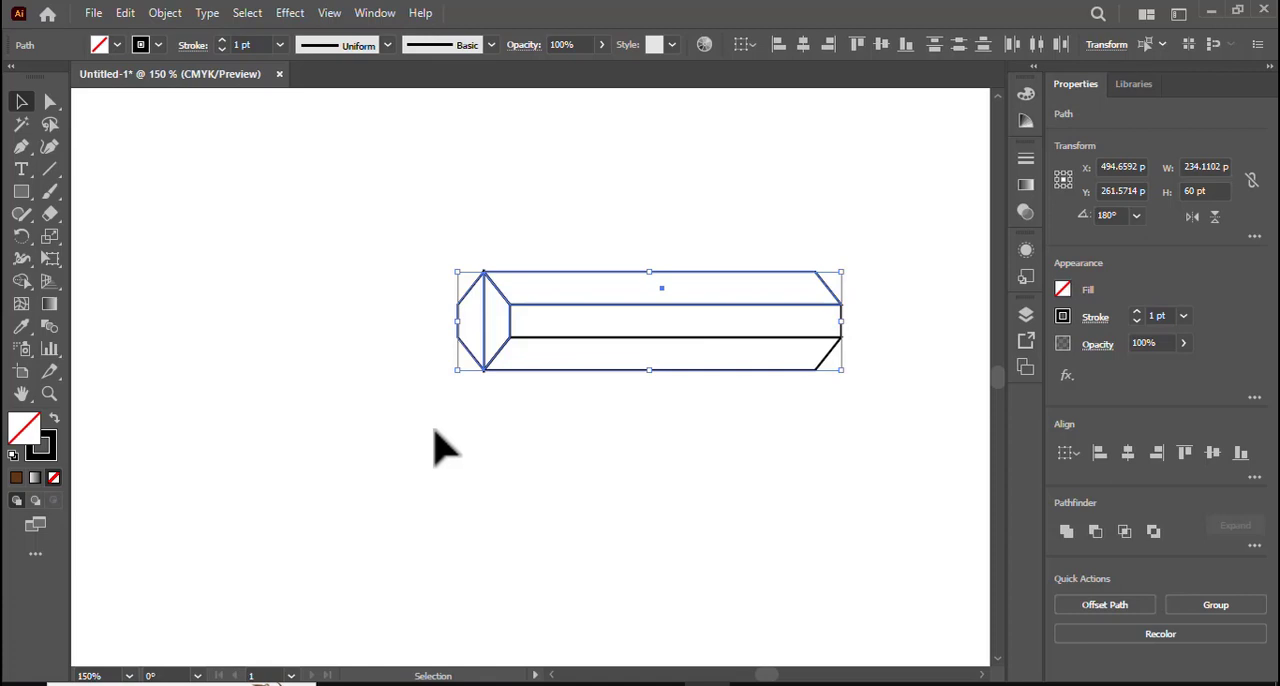
# - Merge the two end-face halves into a single hexagon with the Shape Builder
pyautogui.moveTo(423, 280); pyautogui.dragTo(560, 386)
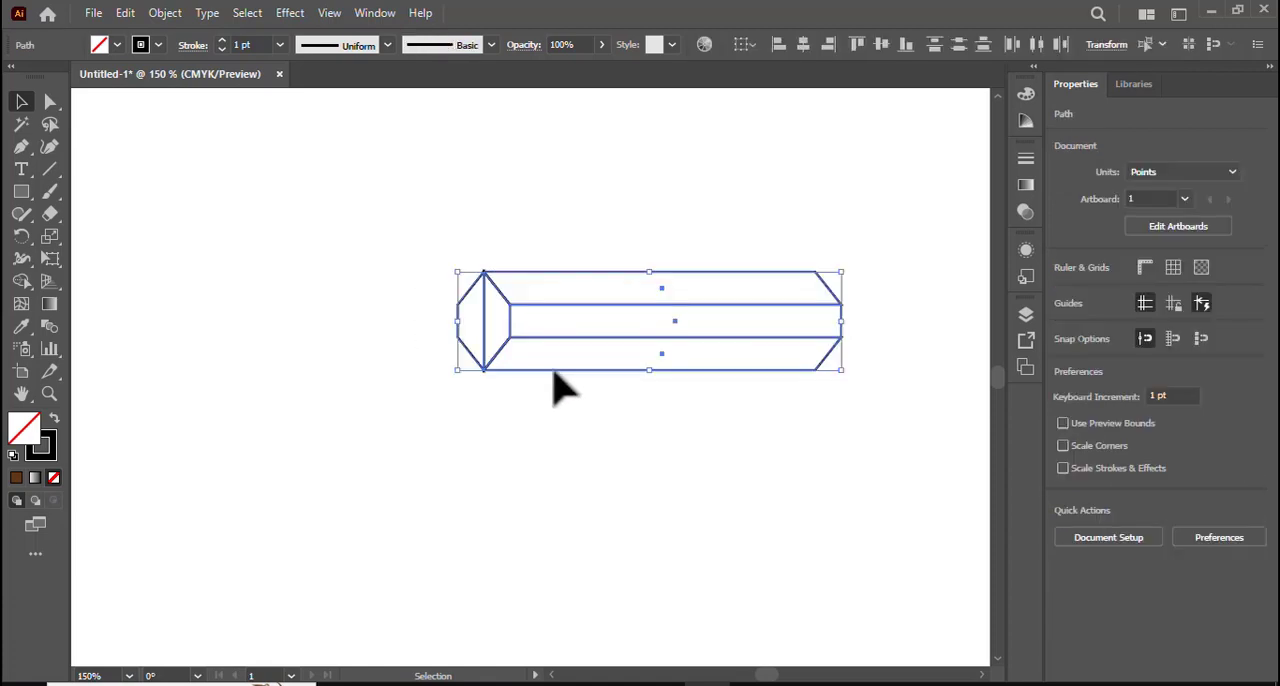
pyautogui.click(22, 281)
pyautogui.moveTo(494, 323); pyautogui.dragTo(463, 320)
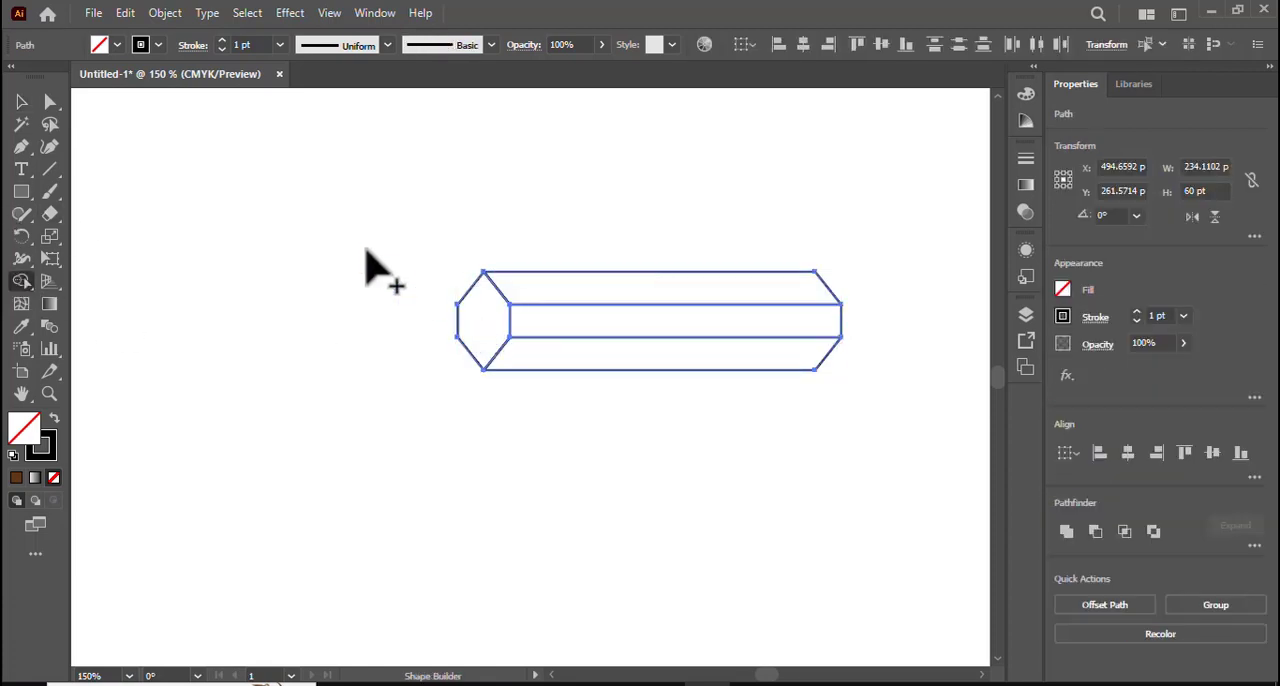
pyautogui.click(22, 101)
pyautogui.click(449, 337)
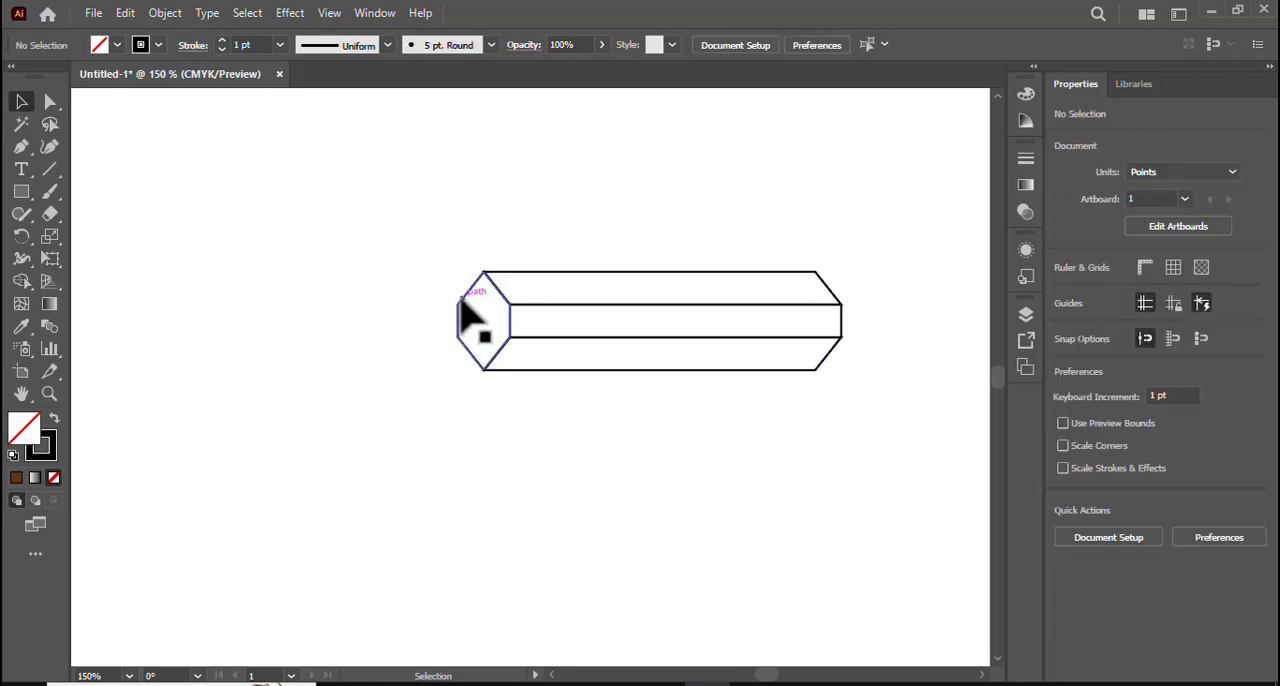
# - Duplicate the hexagonal end face in front, move the copy up and left away from the body, and widen it
pyautogui.click(470, 318)
pyautogui.click(125, 13)
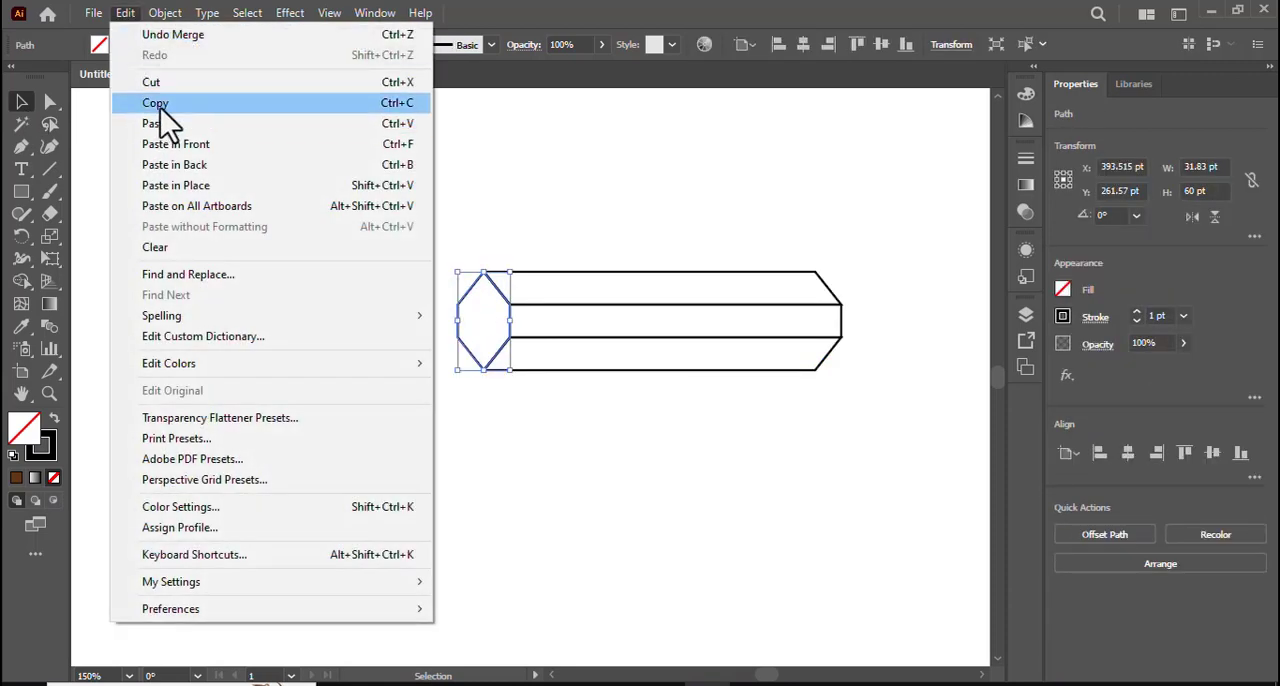
pyautogui.click(160, 103)
pyautogui.click(125, 13)
pyautogui.click(192, 146)
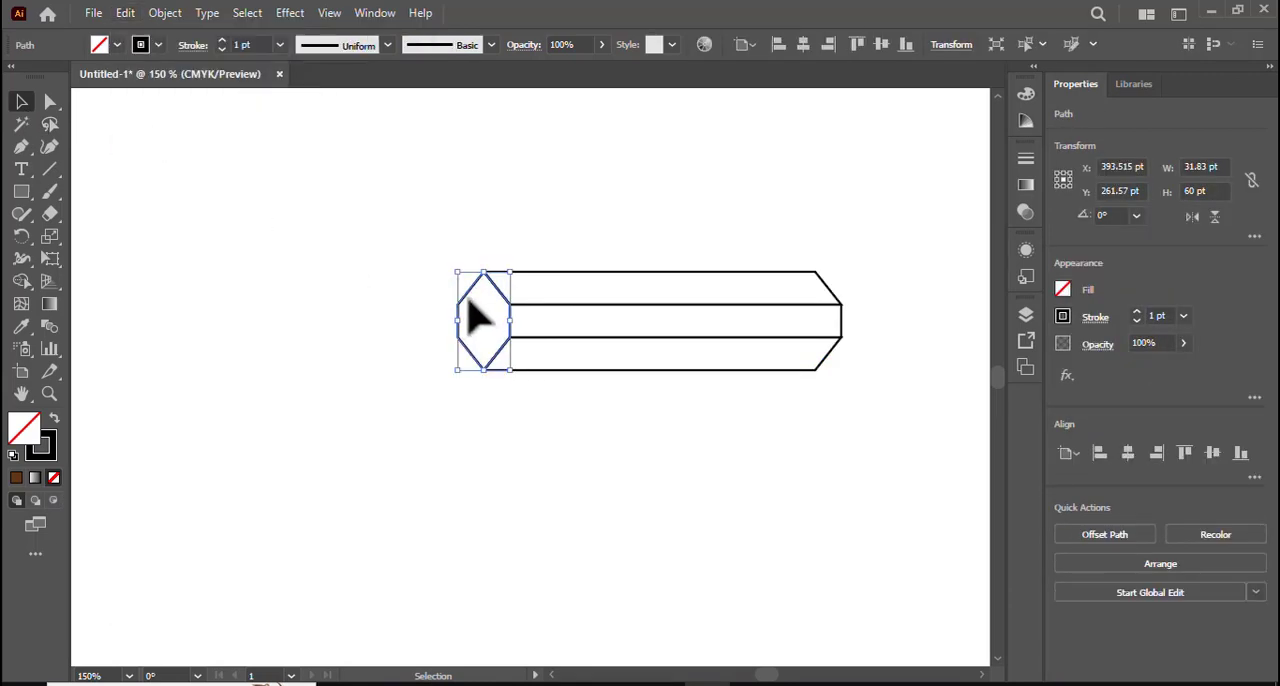
pyautogui.moveTo(477, 312); pyautogui.dragTo(329, 224)
pyautogui.click(247, 302)
# - Draw a circle about 13.6 pt wide at the center of the separate hexagon, with a black fill and no stroke
pyautogui.moveTo(20, 191); pyautogui.dragTo(109, 238)
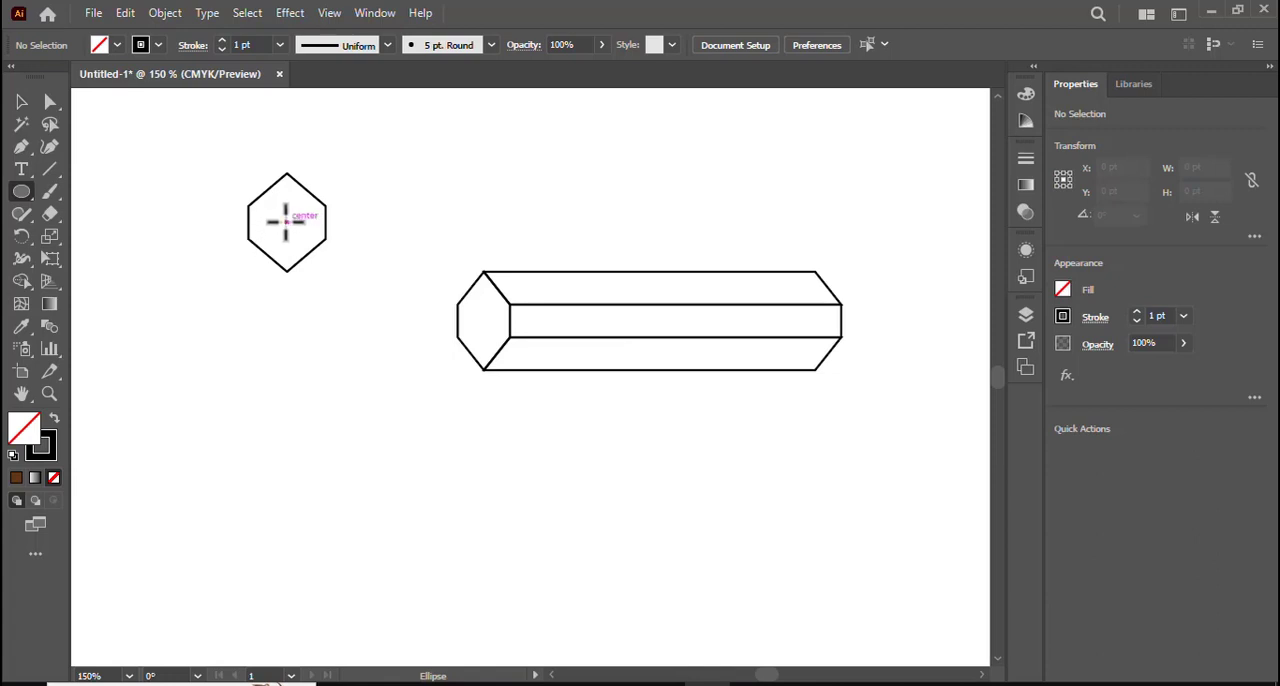
pyautogui.moveTo(286, 221); pyautogui.dragTo(299, 231)
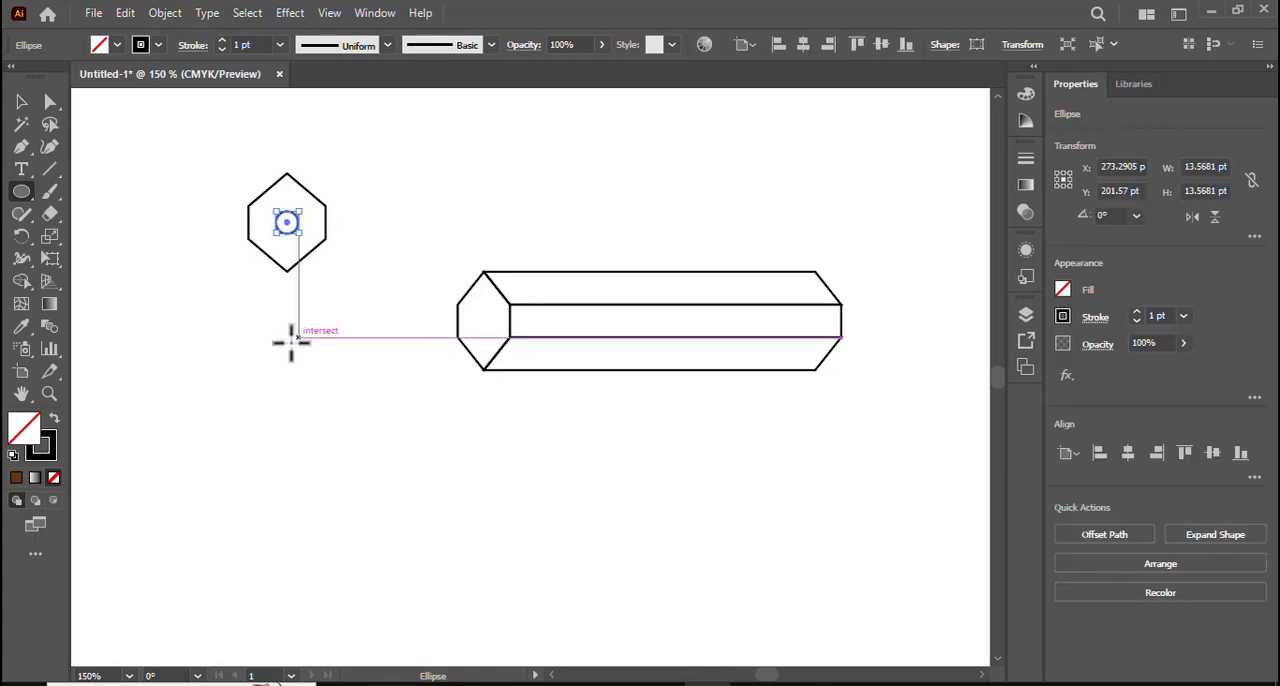
pyautogui.click(56, 417)
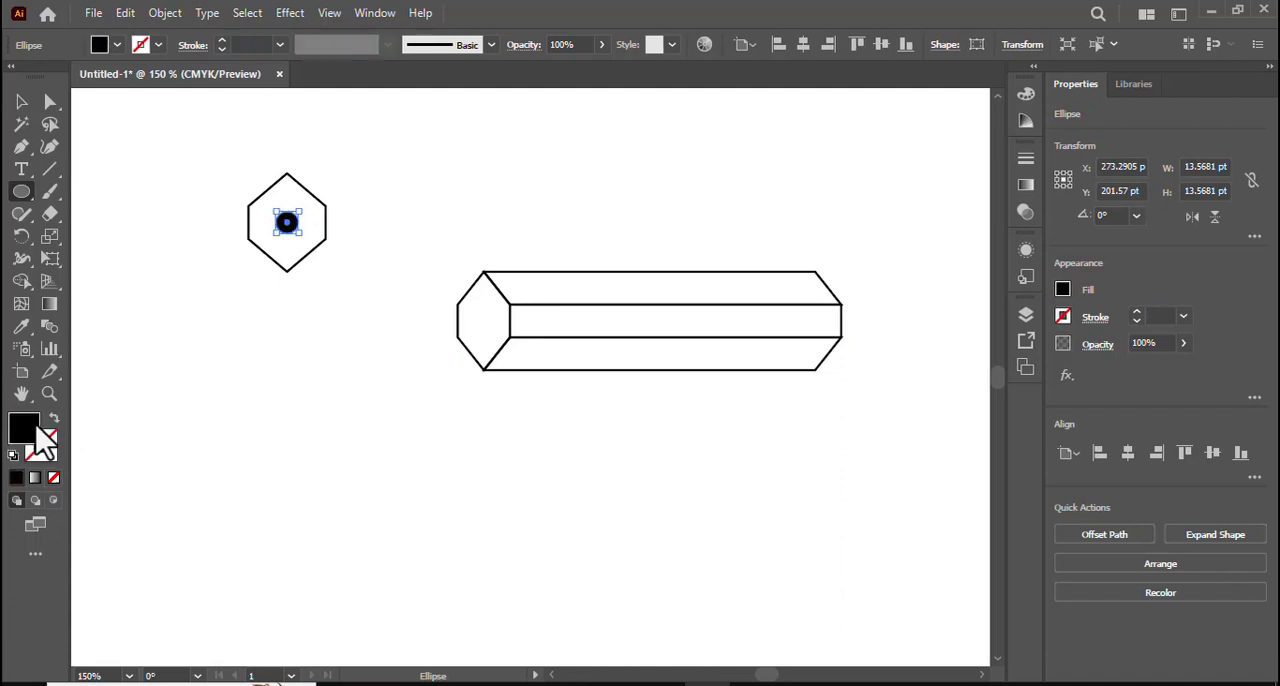
# - Dismiss the ellipse size dialog, deselect everything, and swap the default colors to no fill with a black stroke
pyautogui.click(120, 423)
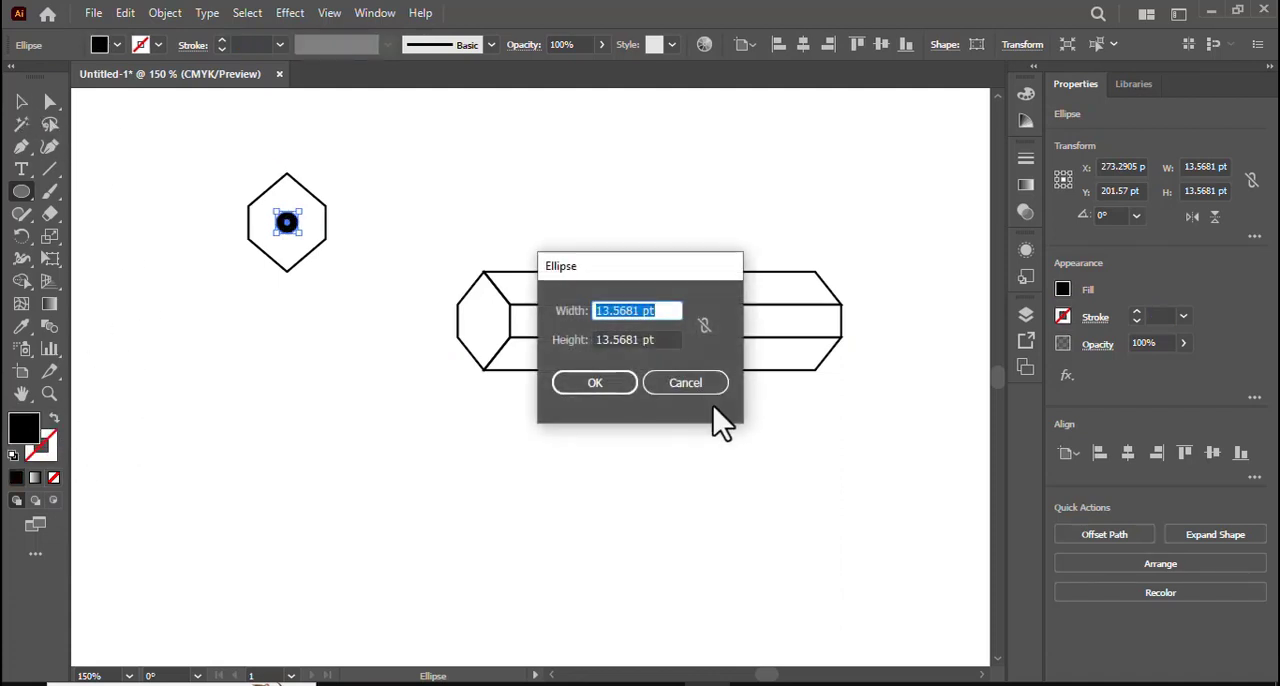
pyautogui.click(688, 382)
pyautogui.click(21, 101)
pyautogui.click(165, 343)
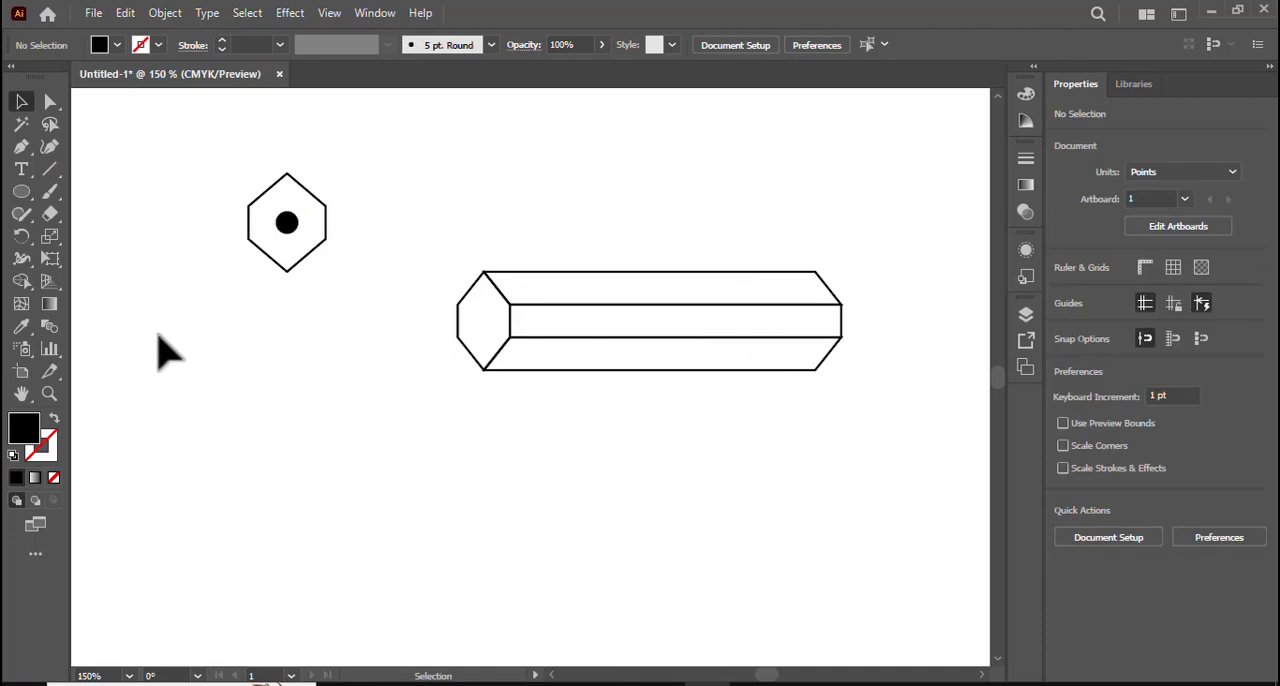
pyautogui.click(55, 420)
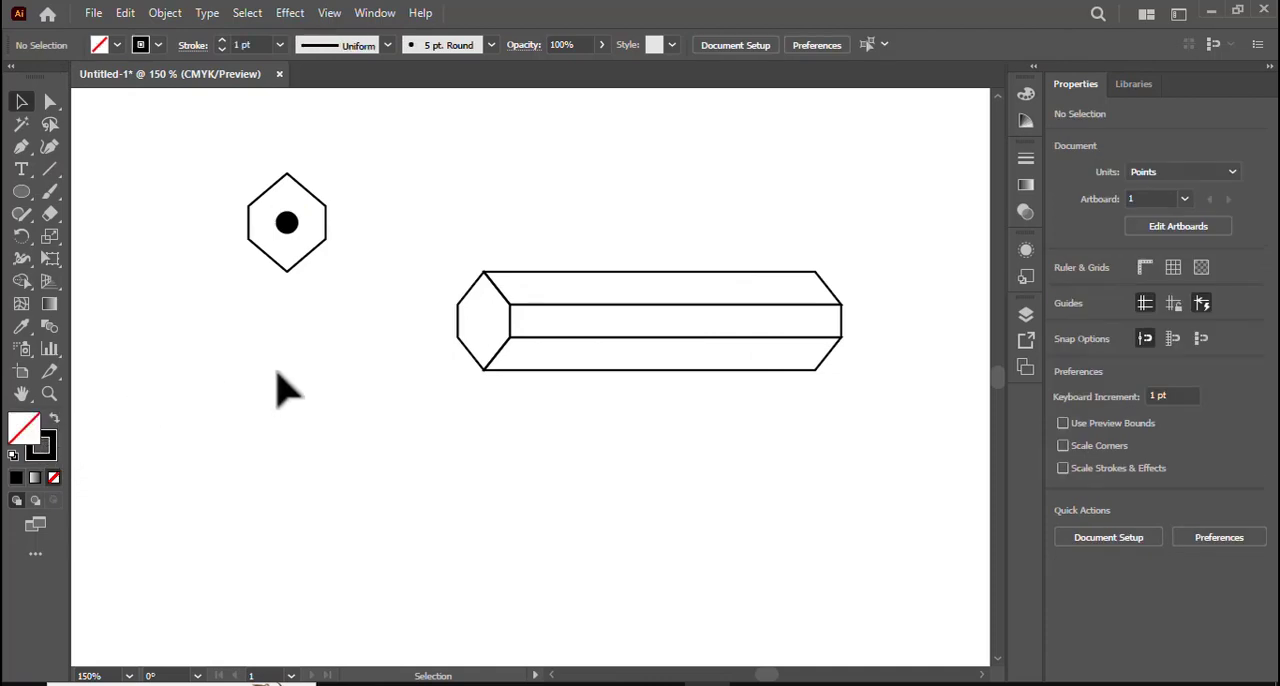
# - Move the separate hexagon with its black circle onto the body's end face and narrow both to fit it
pyautogui.moveTo(214, 186); pyautogui.dragTo(346, 257)
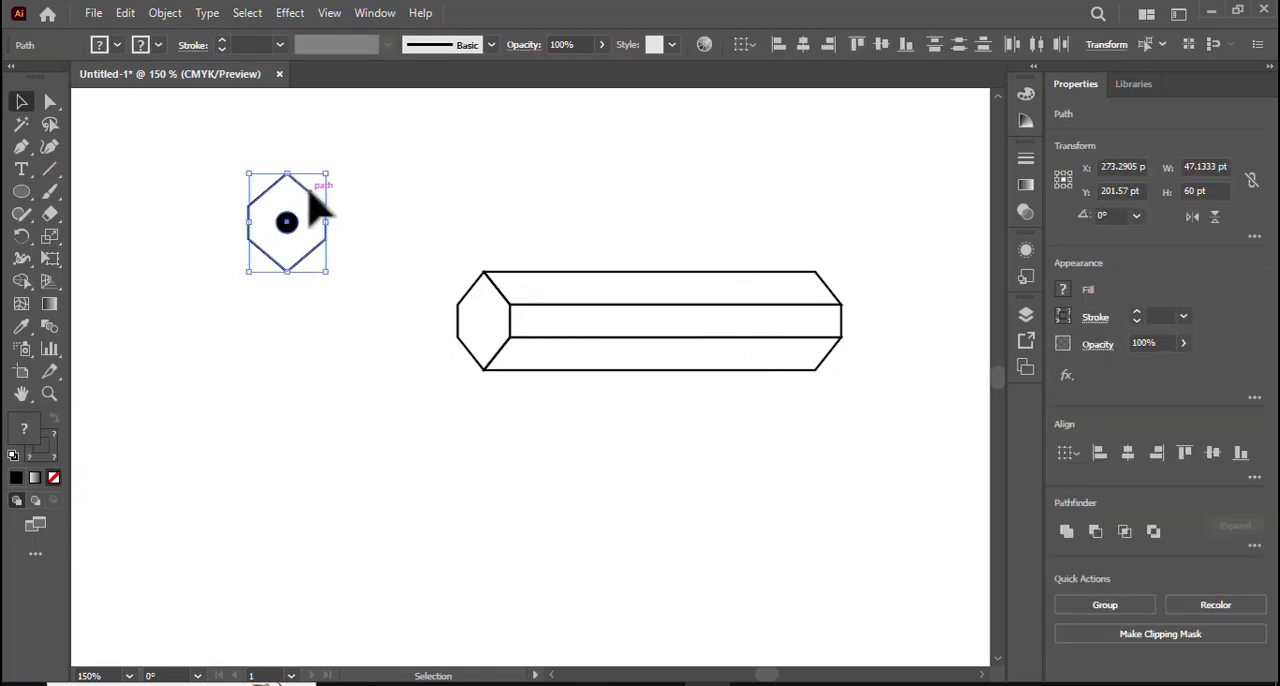
pyautogui.moveTo(310, 195); pyautogui.dragTo(511, 321)
pyautogui.click(574, 458)
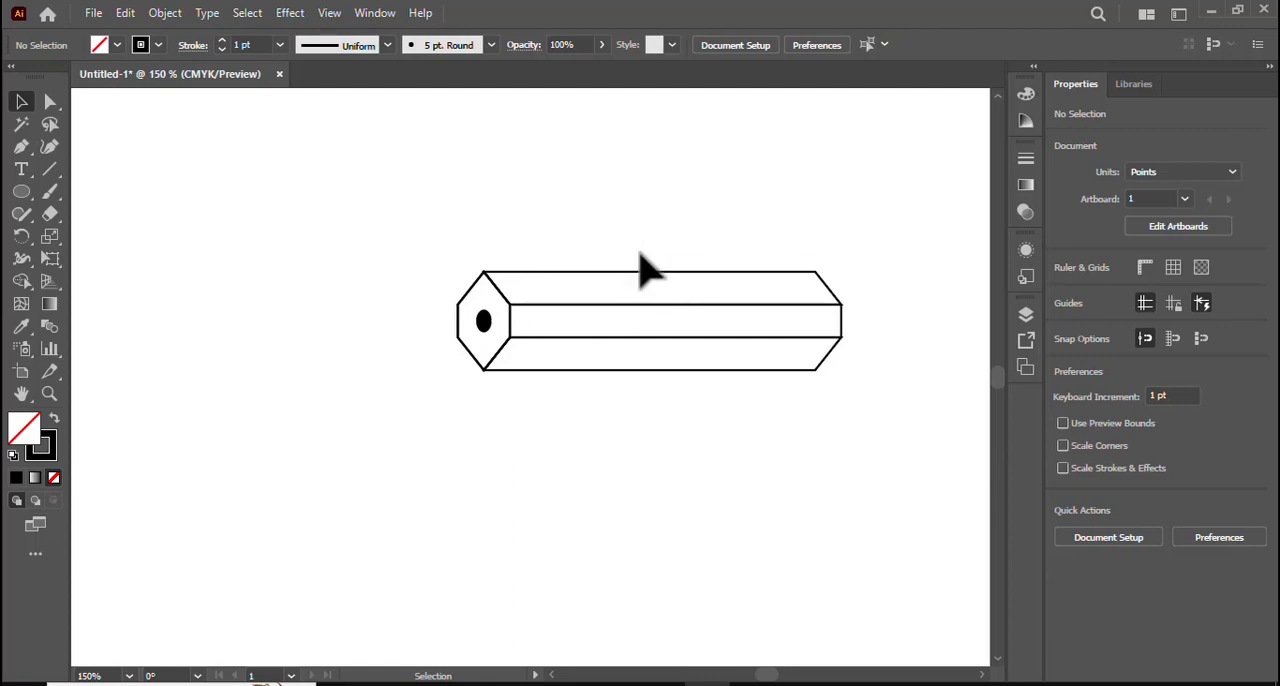
# - Duplicate the three long body faces in front and shift the copy about 66 pt to the right
pyautogui.moveTo(630, 216); pyautogui.dragTo(712, 398)
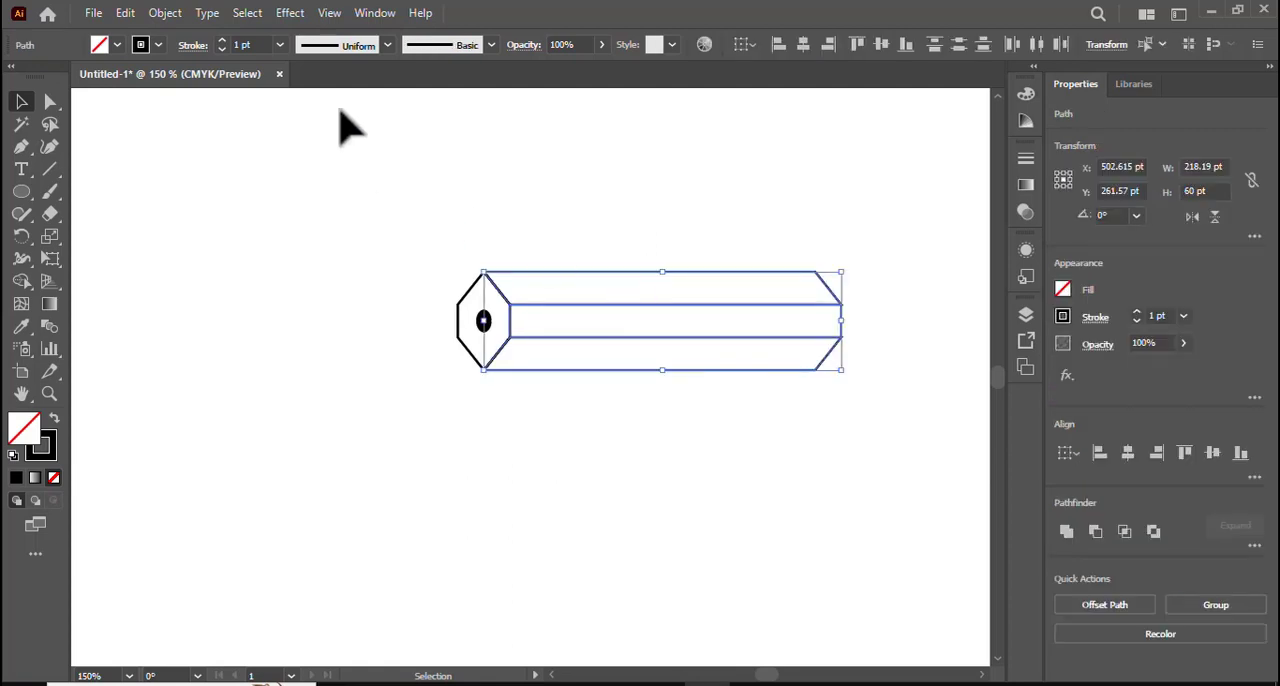
pyautogui.click(125, 12)
pyautogui.click(162, 106)
pyautogui.click(125, 12)
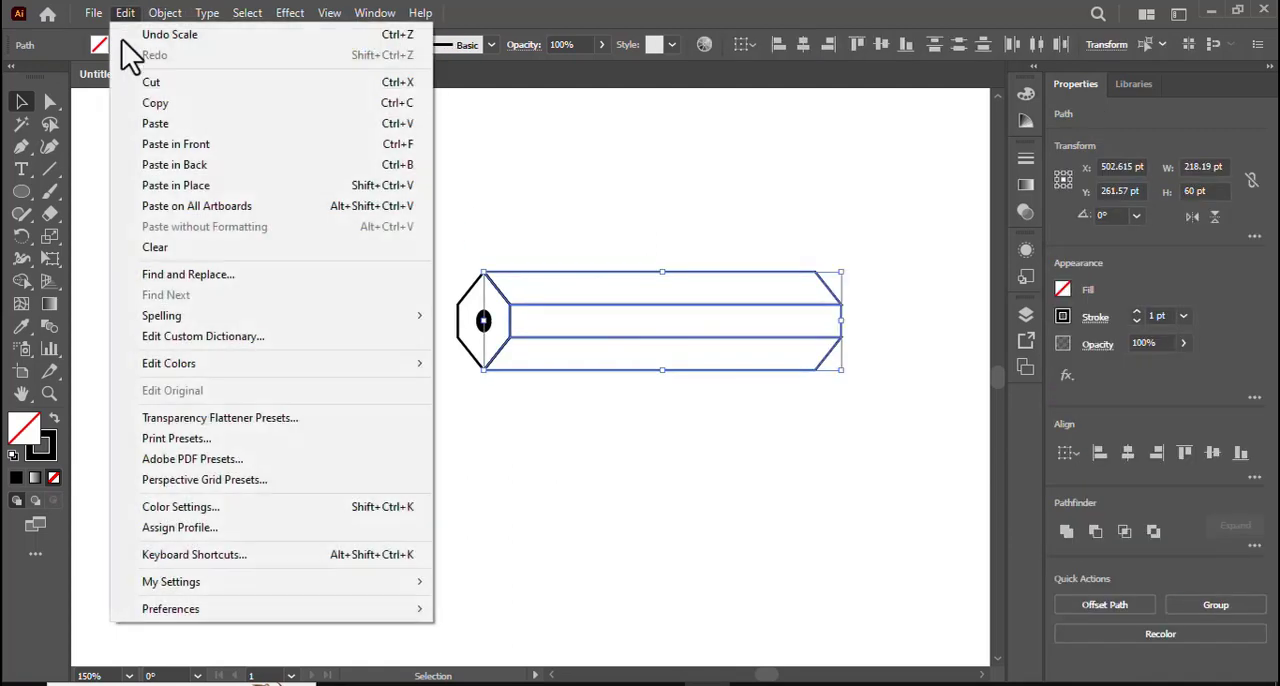
pyautogui.click(176, 144)
pyautogui.moveTo(668, 318); pyautogui.dragTo(780, 320)
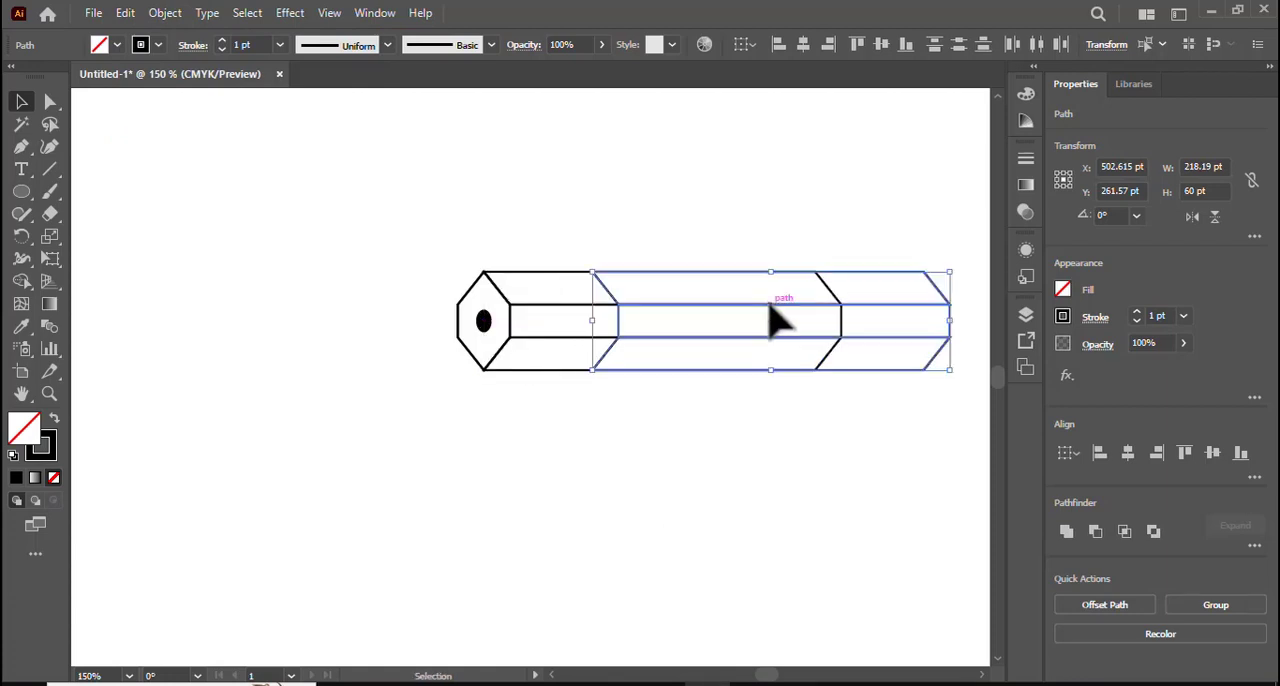
pyautogui.click(760, 485)
# - Merge each face's overlapping middle region with its left region using the Shape Builder, keeping the right end section separate
pyautogui.moveTo(566, 238); pyautogui.dragTo(715, 370)
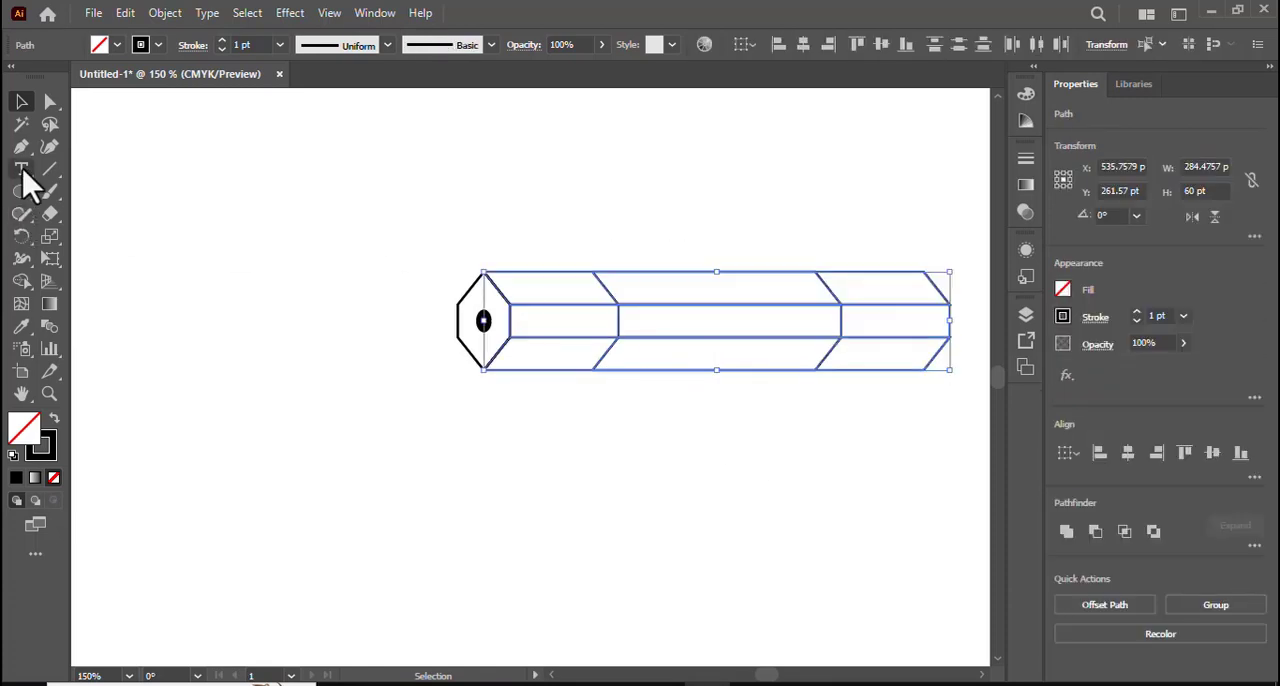
pyautogui.click(22, 281)
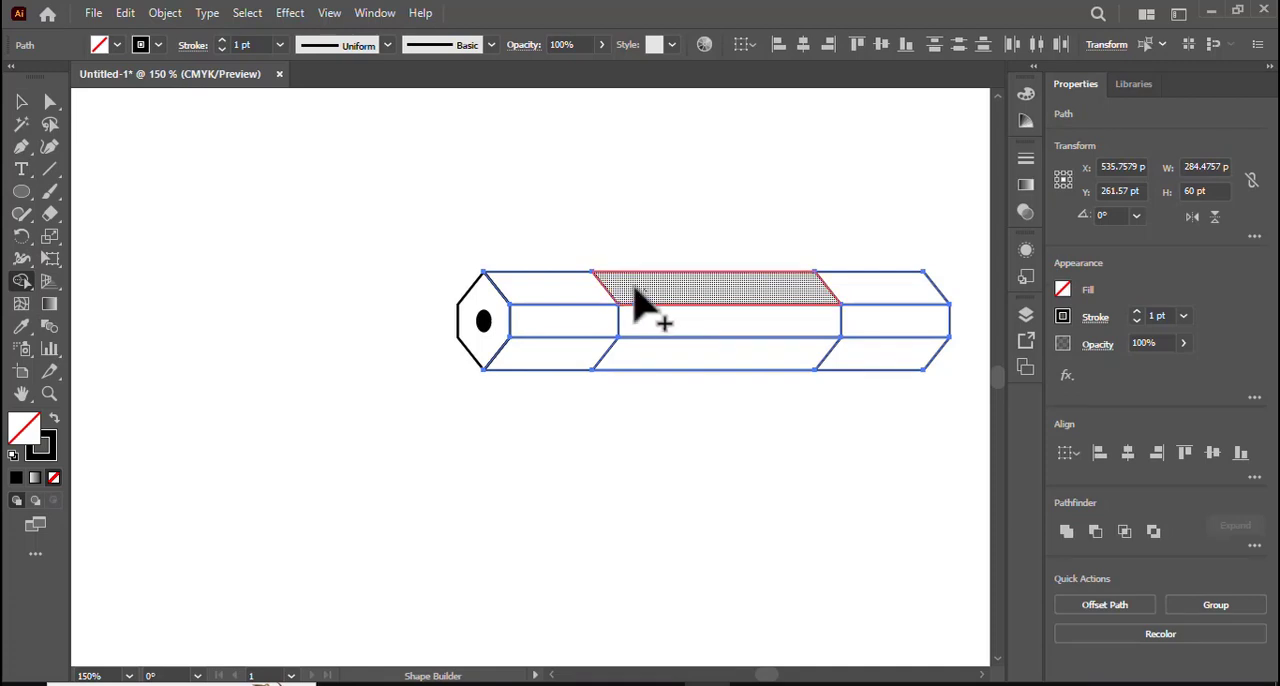
pyautogui.moveTo(651, 337)
pyautogui.mouseDown()
pyautogui.moveTo(608, 322)
pyautogui.moveTo(607, 347)
pyautogui.moveTo(577, 350)
pyautogui.mouseUp()
pyautogui.click(21, 102)
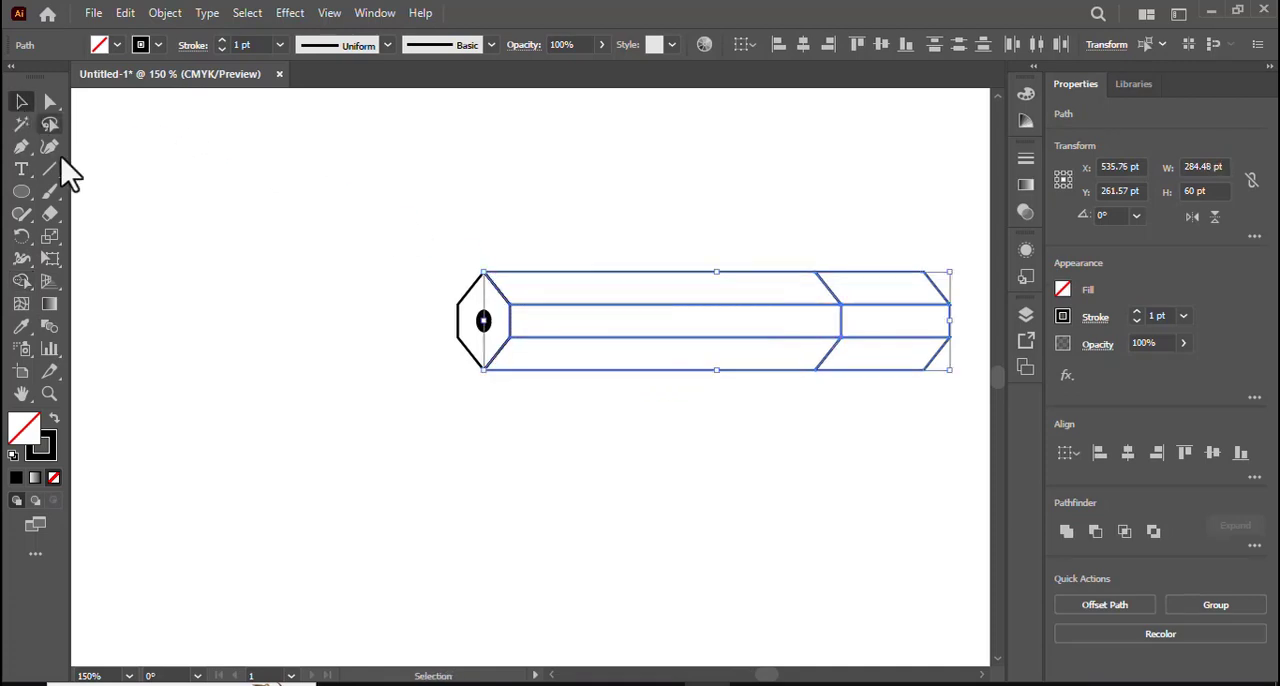
pyautogui.click(658, 442)
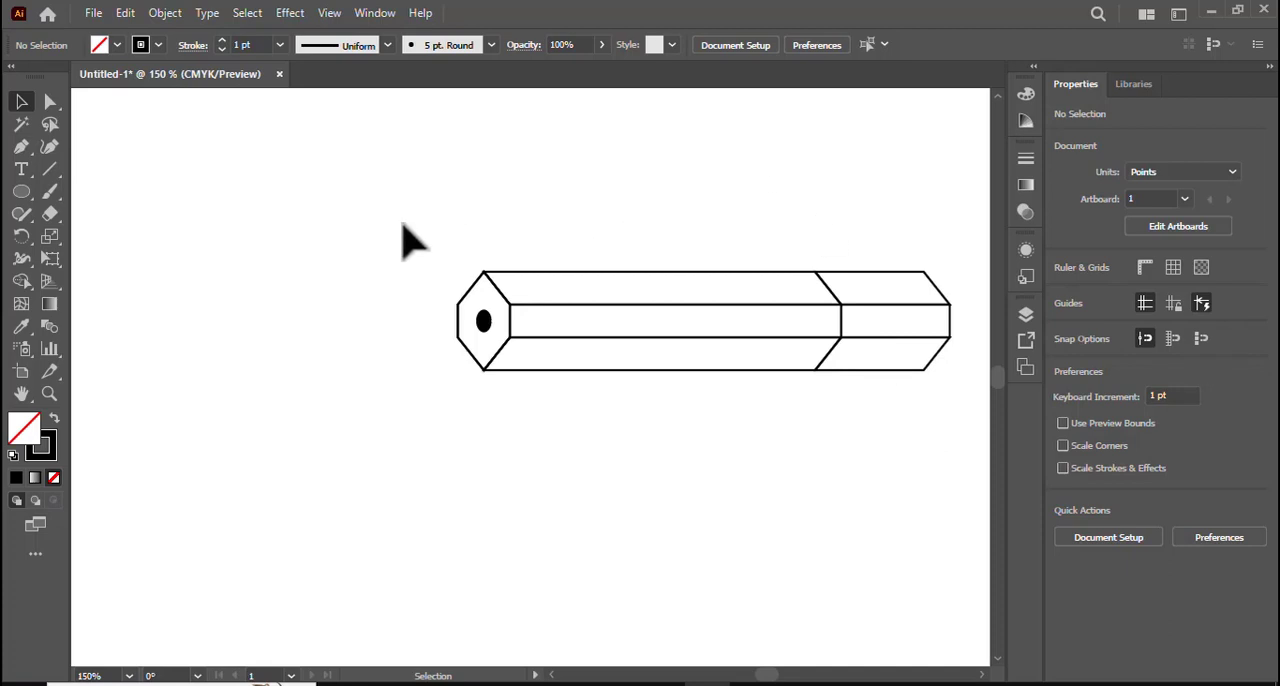
# - Move the whole pencil about 53 pt left and 15 pt up on the artboard, then deselect it
pyautogui.moveTo(405, 222); pyautogui.dragTo(811, 418)
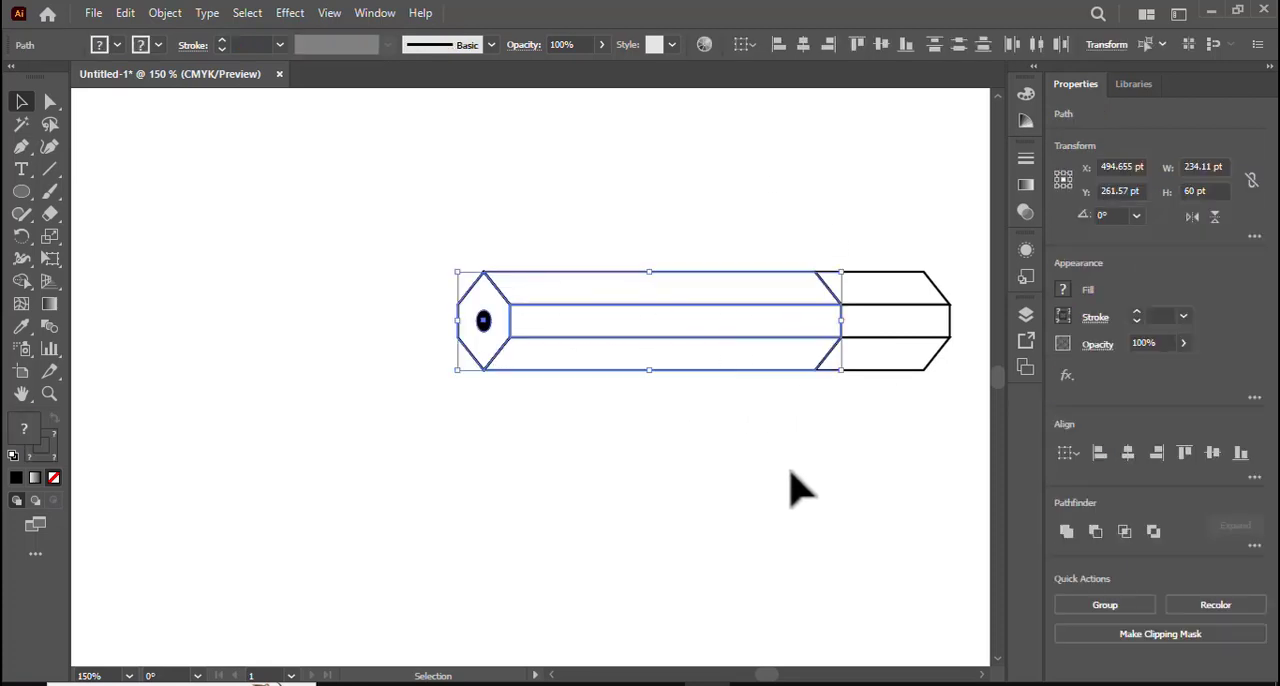
pyautogui.click(795, 472)
pyautogui.press('space')
pyautogui.moveTo(506, 225)
pyautogui.mouseDown()
pyautogui.moveTo(837, 443)
pyautogui.moveTo(663, 337)
pyautogui.moveTo(500, 286)
pyautogui.mouseUp()
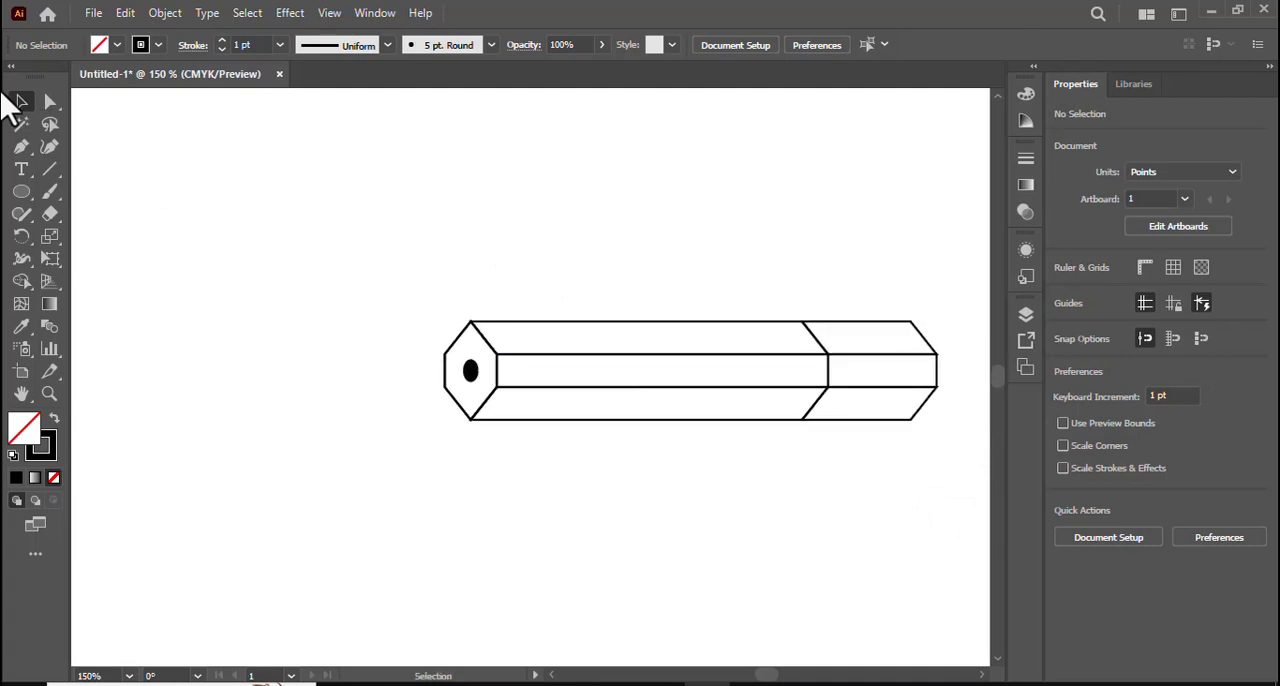
pyautogui.moveTo(414, 249); pyautogui.dragTo(900, 480)
pyautogui.press('space')
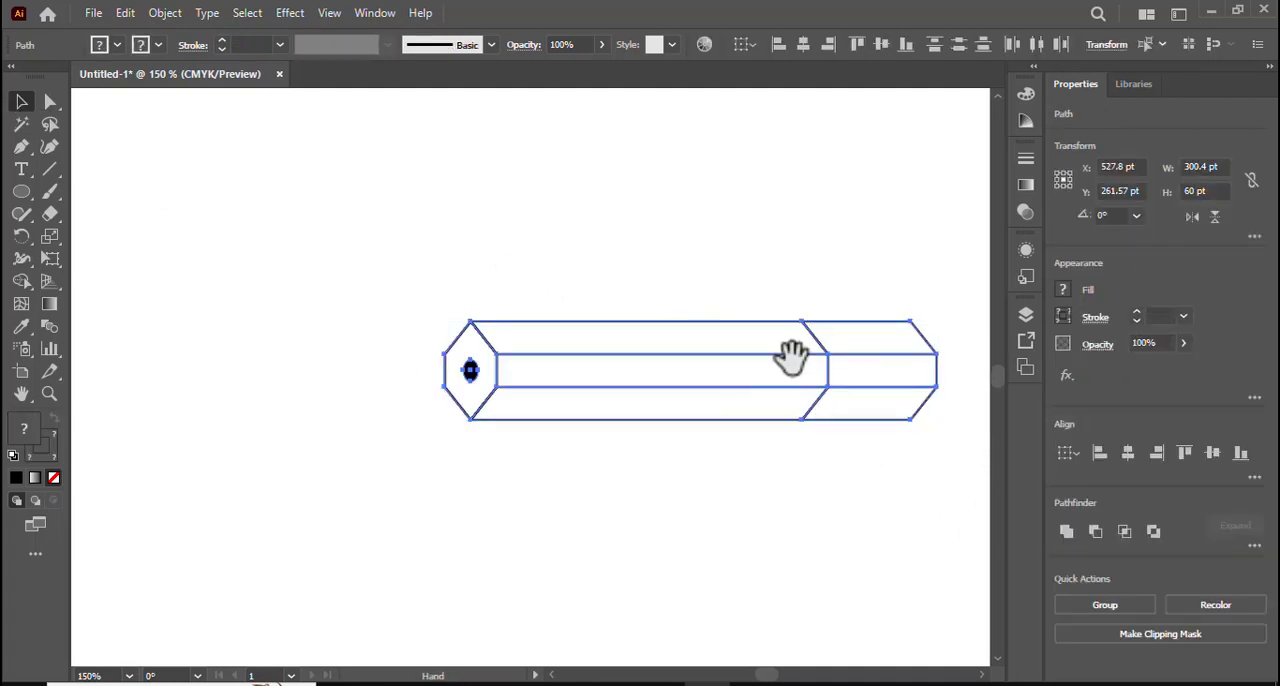
pyautogui.moveTo(797, 371); pyautogui.dragTo(710, 347)
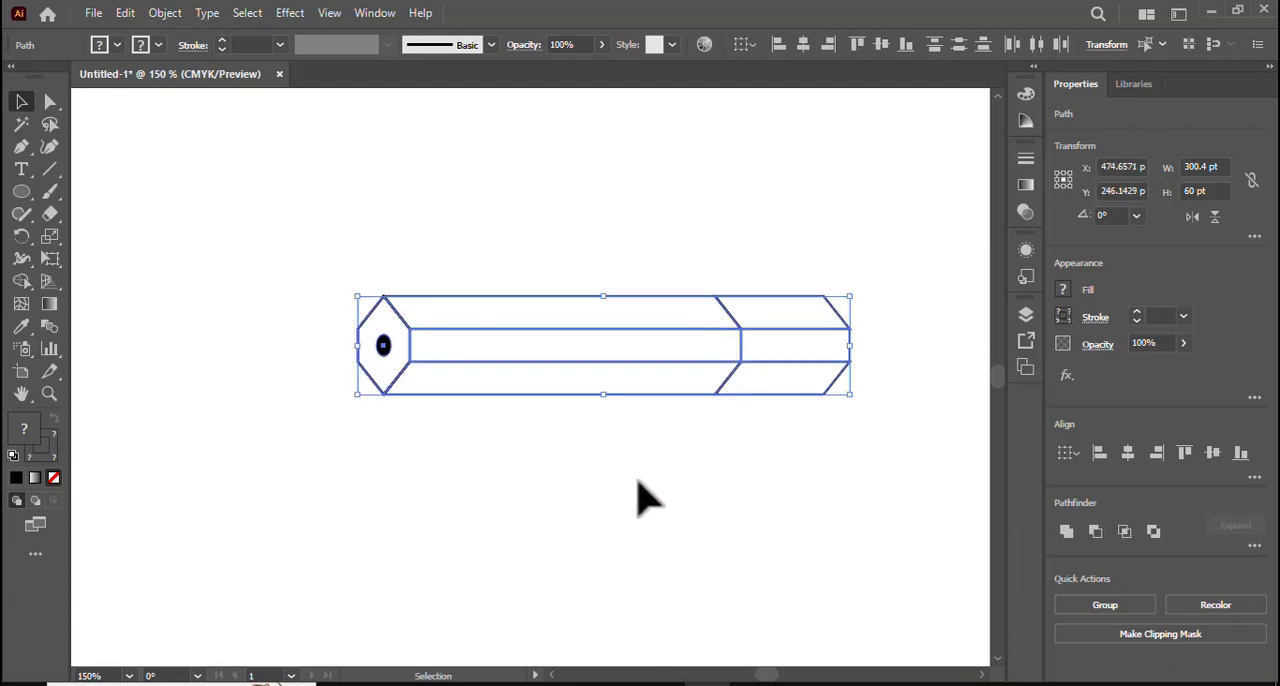
pyautogui.press('space')
pyautogui.moveTo(542, 492); pyautogui.dragTo(597, 486)
pyautogui.click(603, 508)
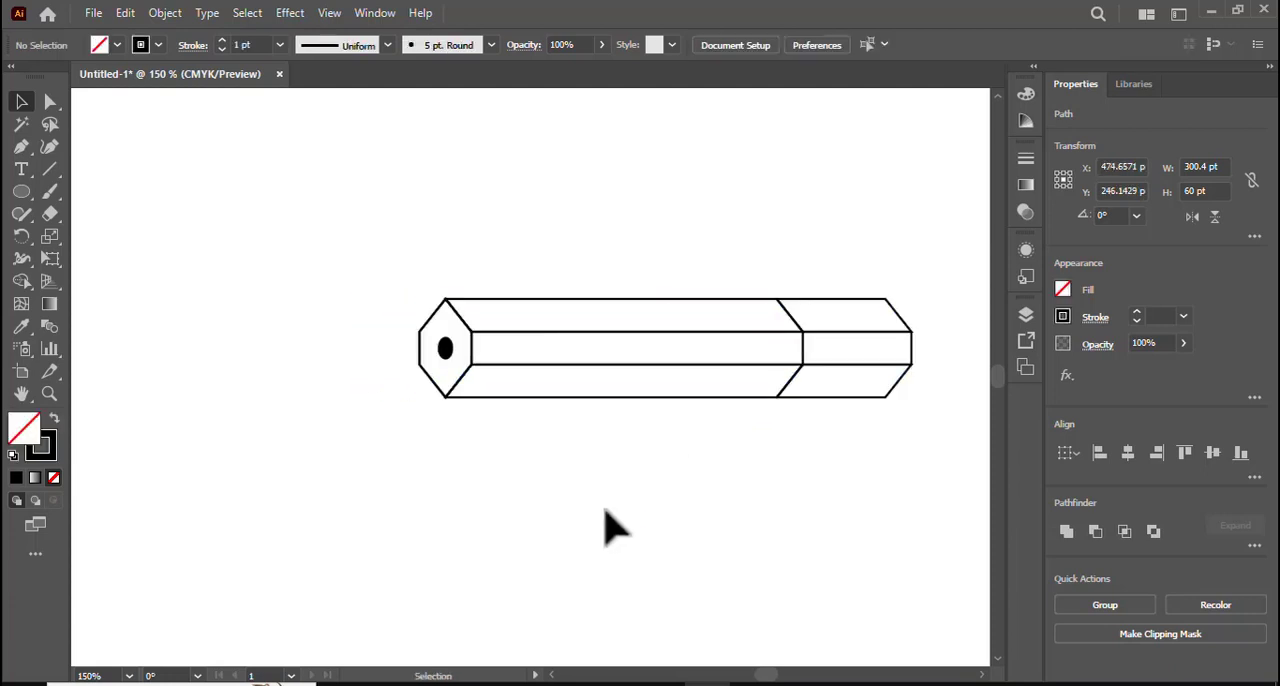
pyautogui.click(857, 305)
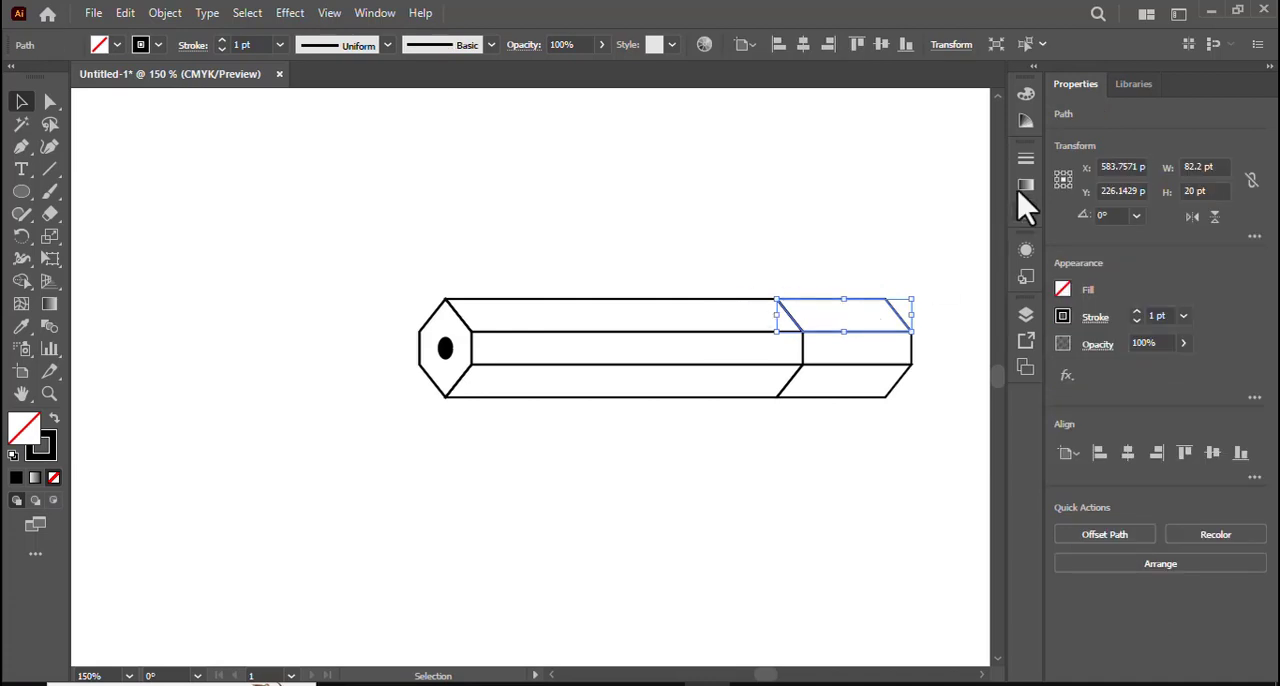
pyautogui.click(1025, 94)
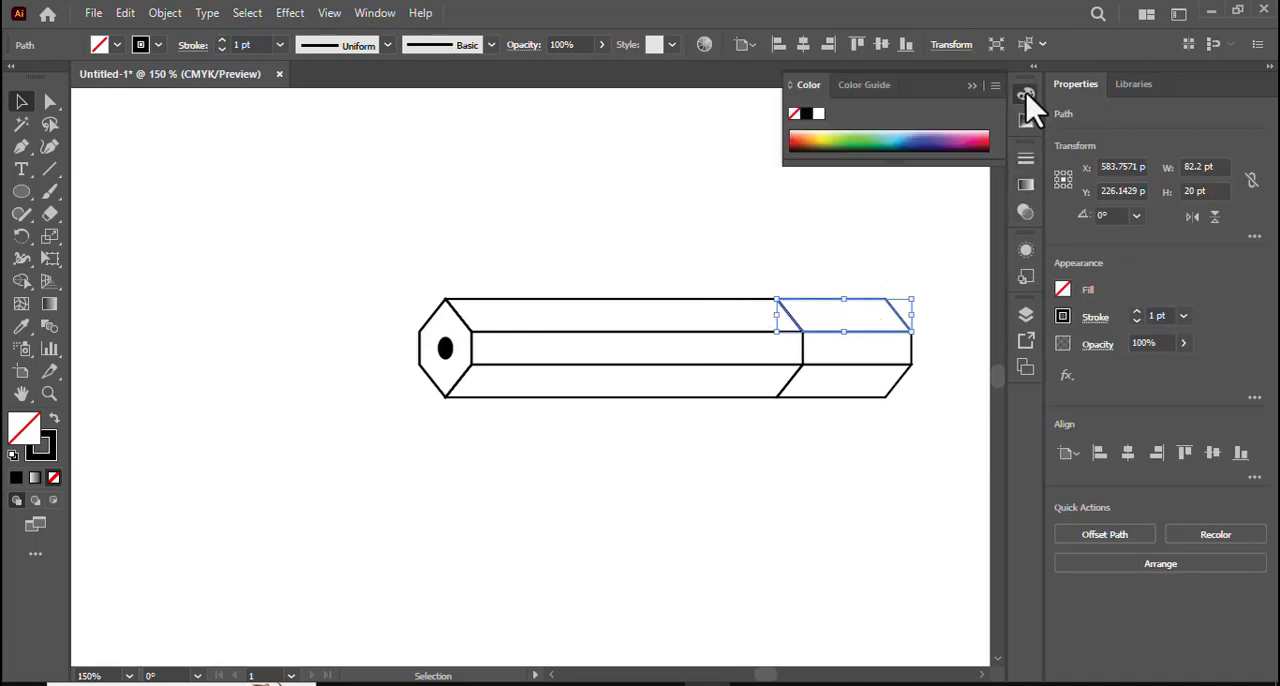
pyautogui.rightClick(1023, 92)
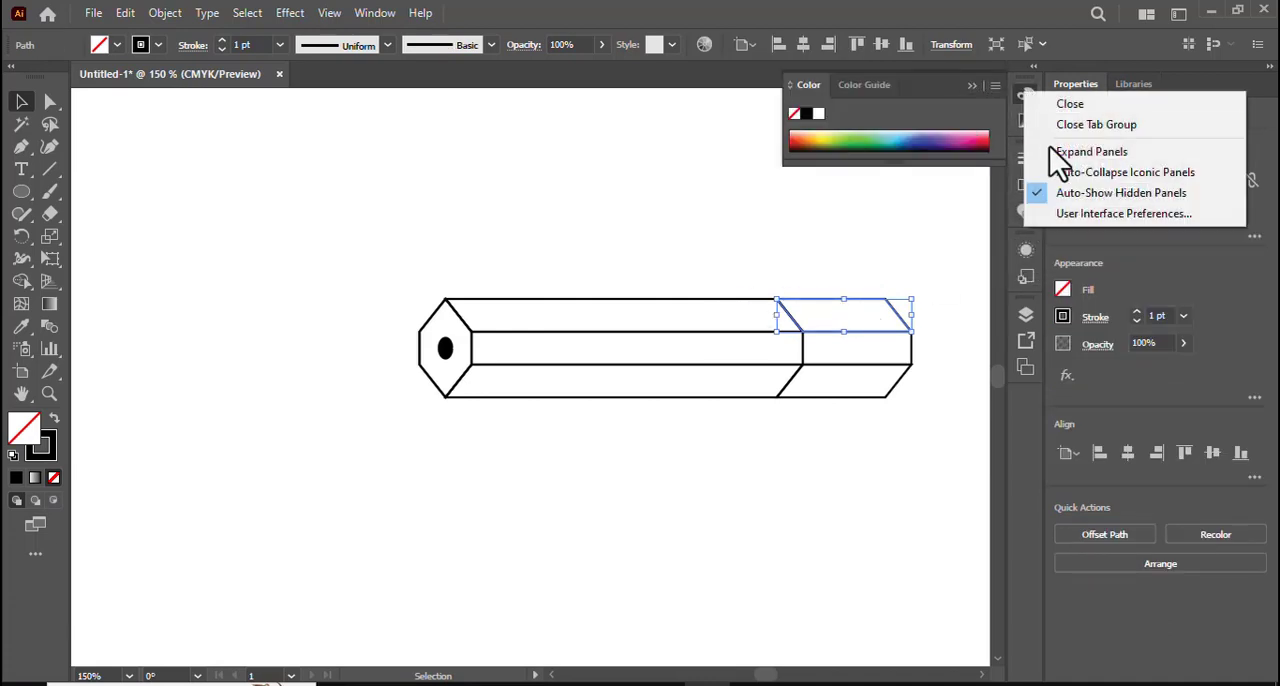
pyautogui.click(940, 235)
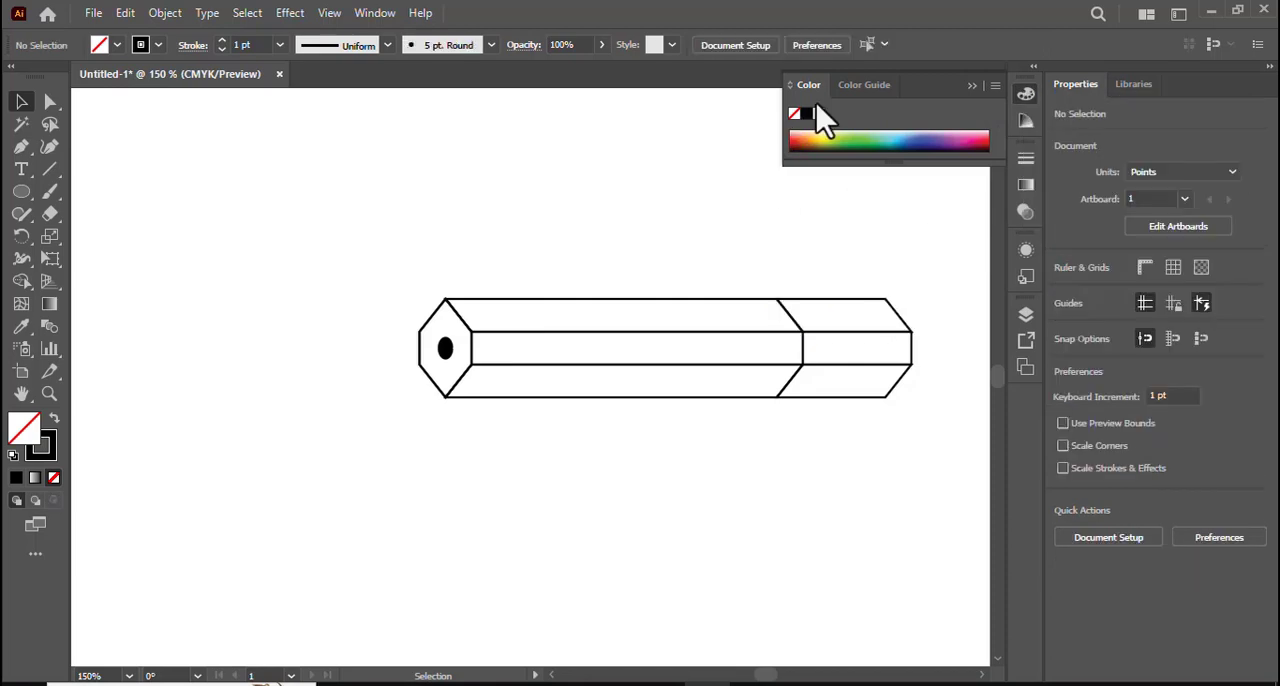
pyautogui.click(967, 83)
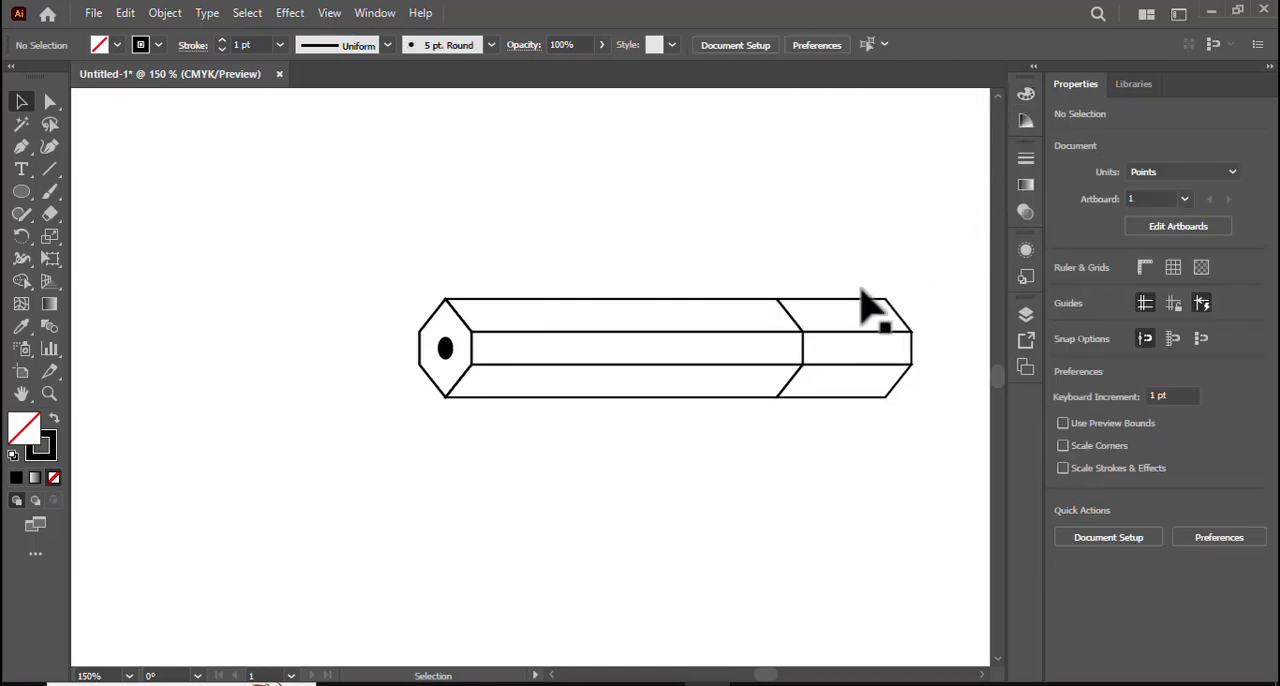
# - Swap fill and stroke on the right end section's upper face, giving it a black fill and no stroke
pyautogui.click(877, 314)
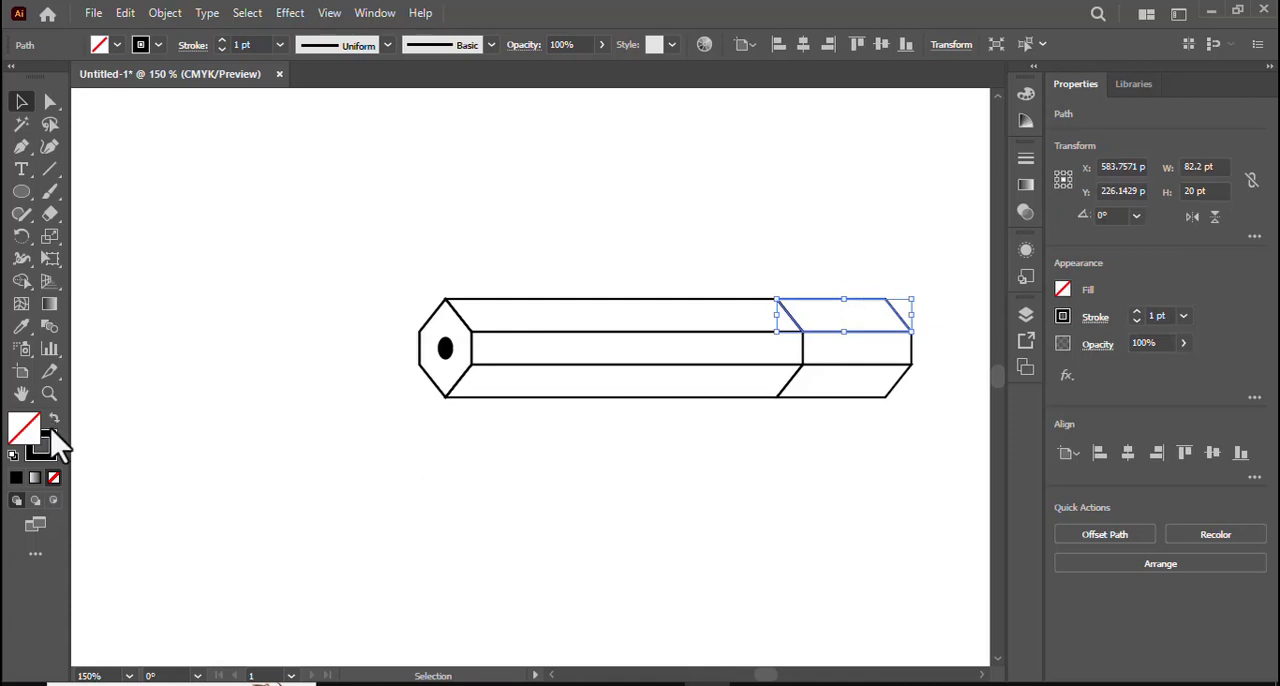
pyautogui.hotkey('shift', 'x')
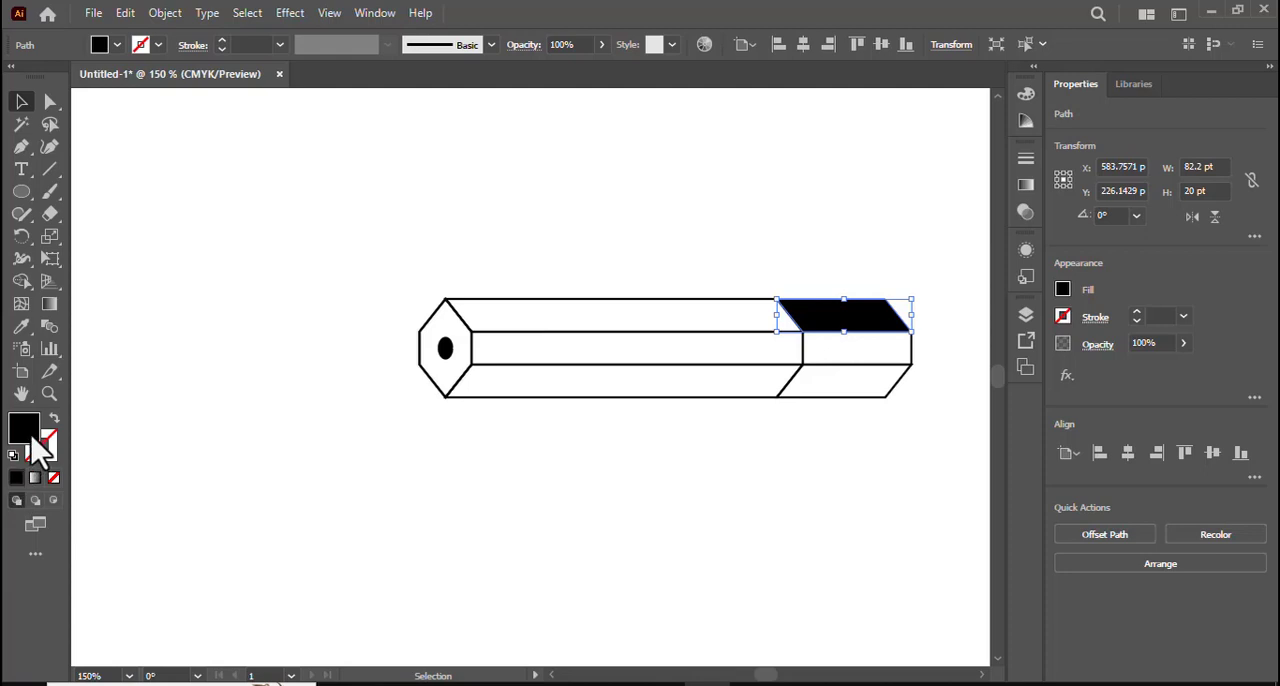
pyautogui.doubleClick(33, 440)
pyautogui.click(410, 364)
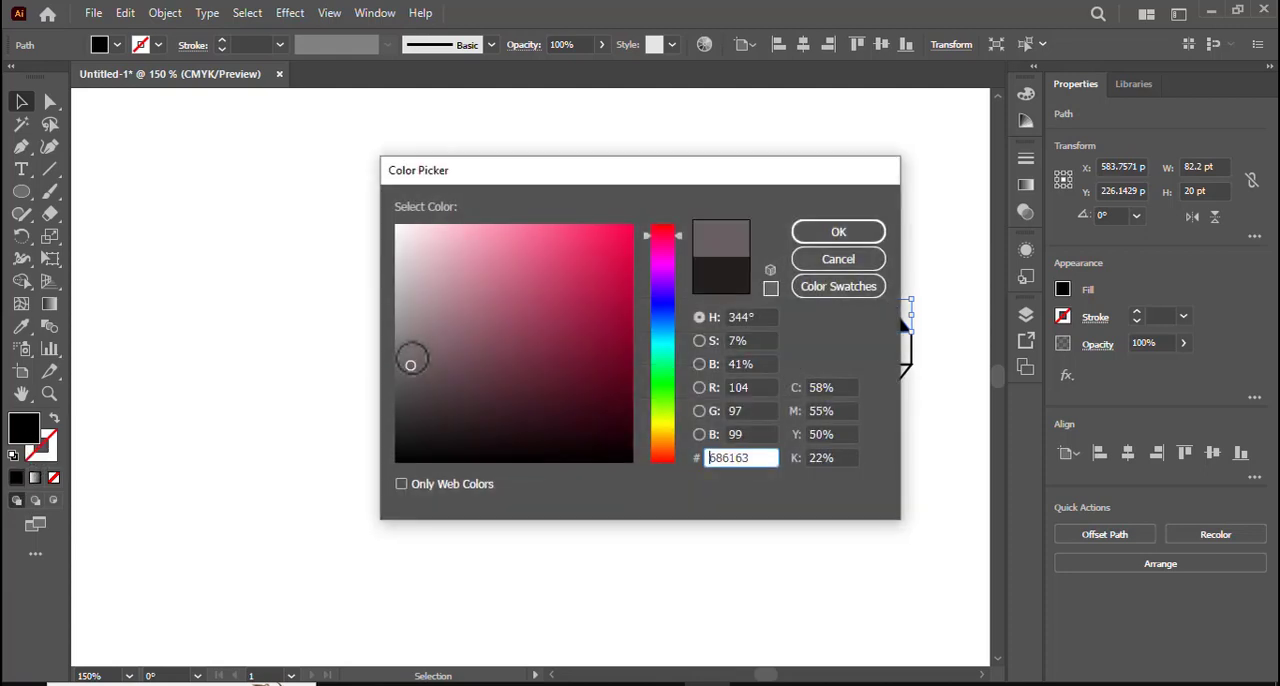
pyautogui.click(413, 321)
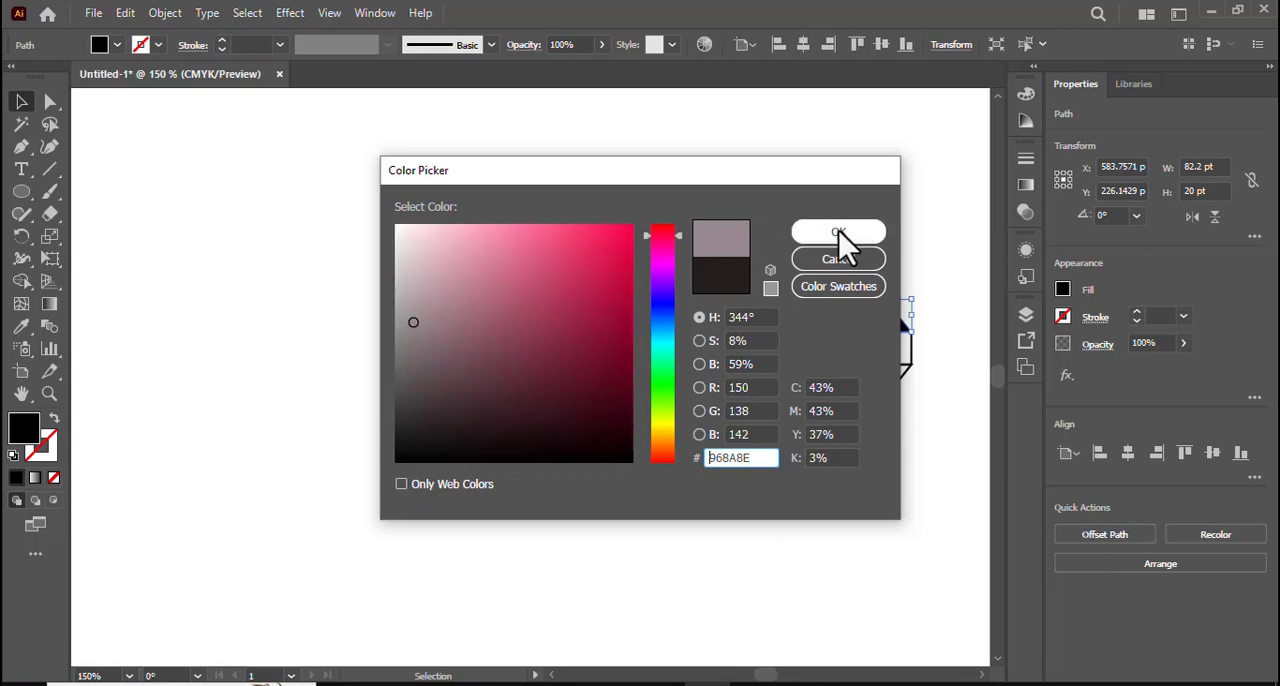
pyautogui.click(845, 262)
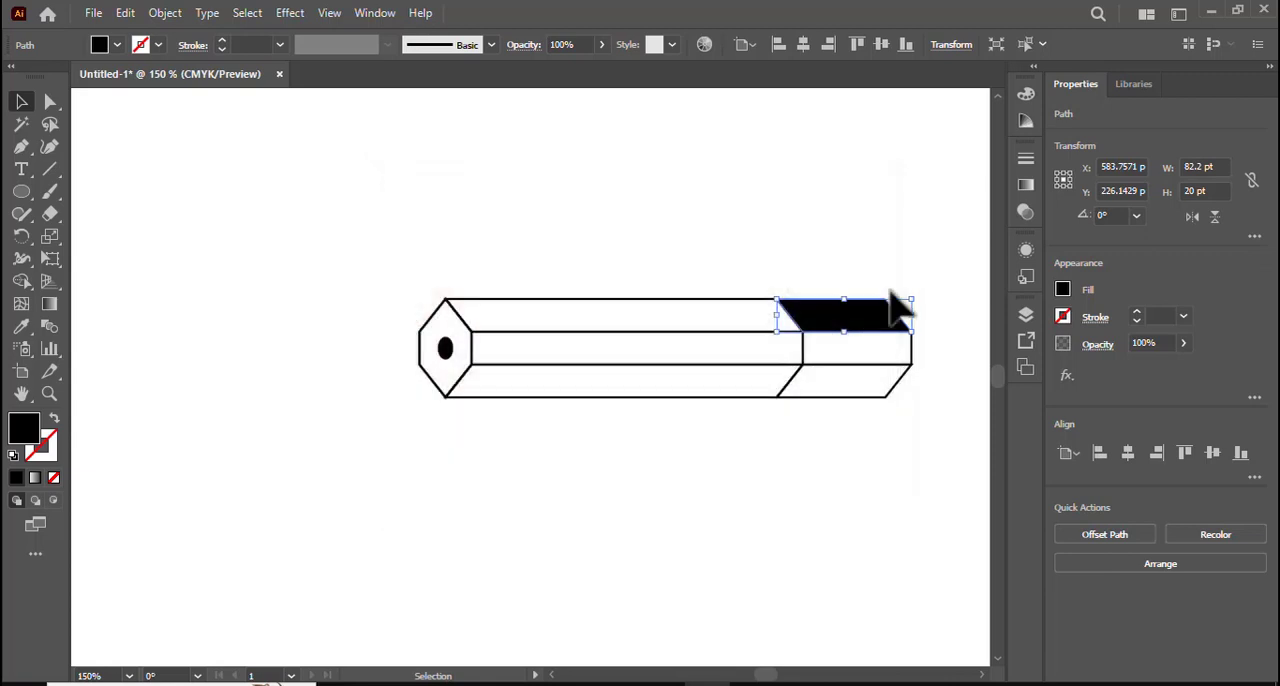
# - Fill the right end section's upper face with a medium gray swatch and its middle face with a darker gray swatch
pyautogui.click(118, 46)
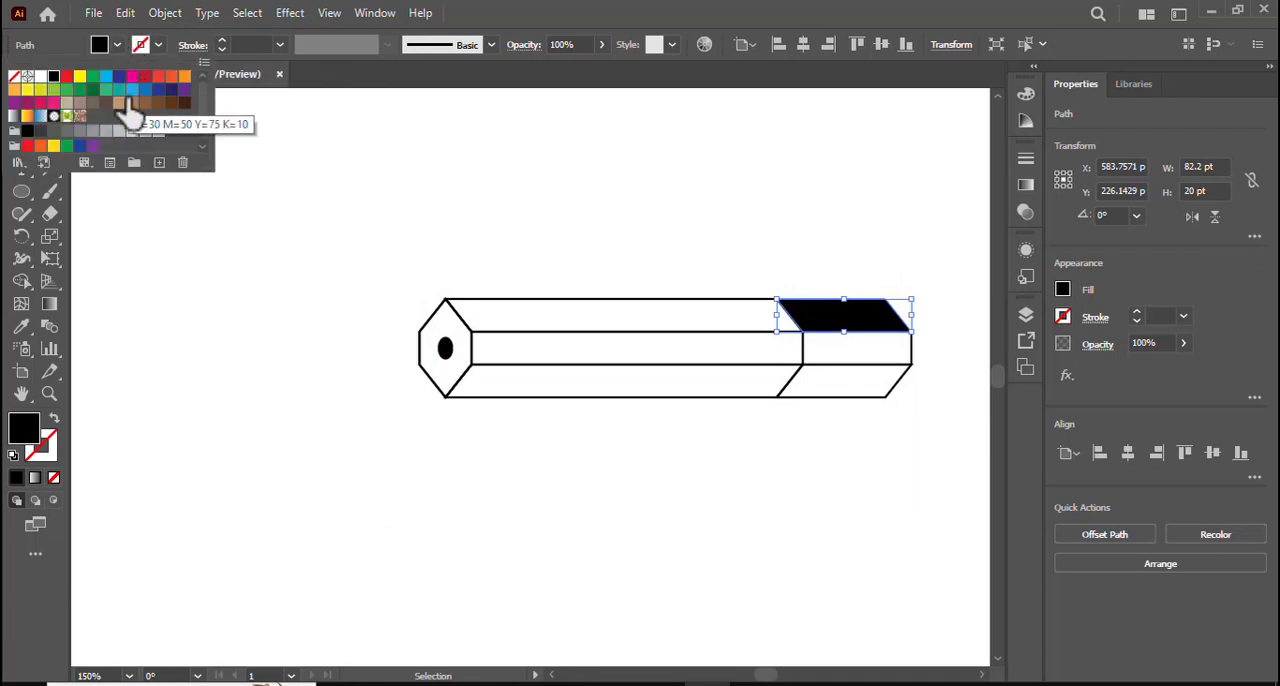
pyautogui.click(79, 131)
pyautogui.click(849, 365)
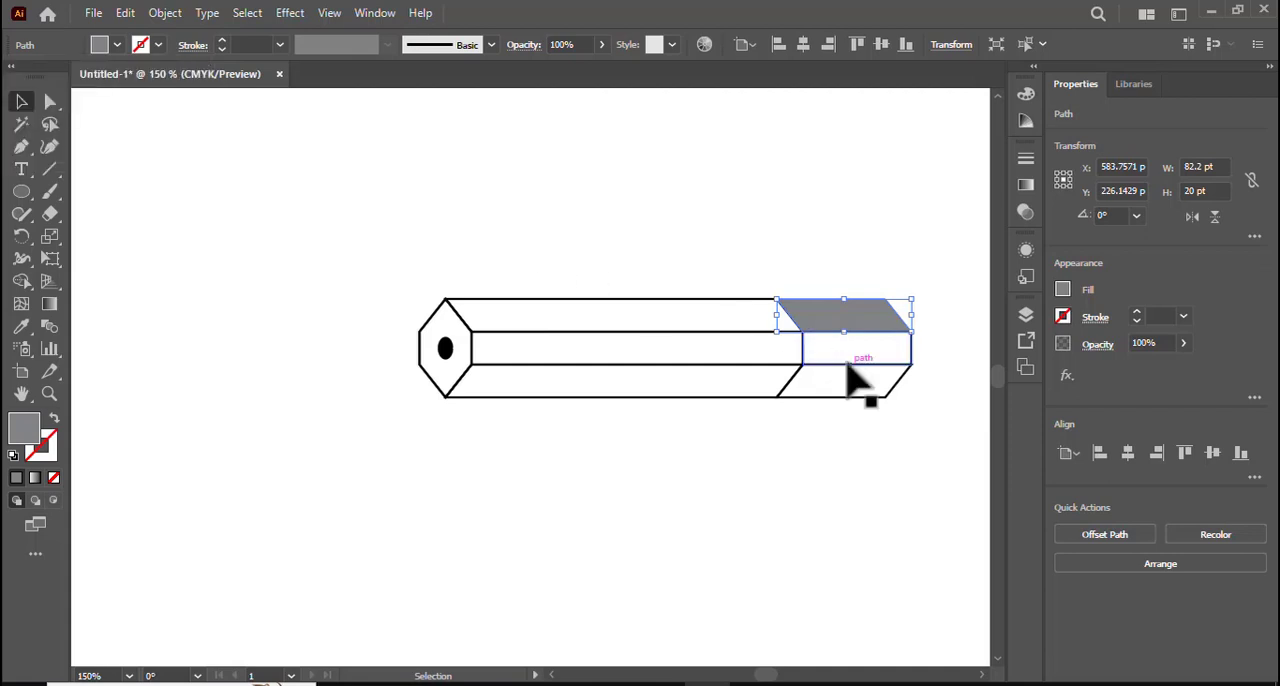
pyautogui.click(849, 365)
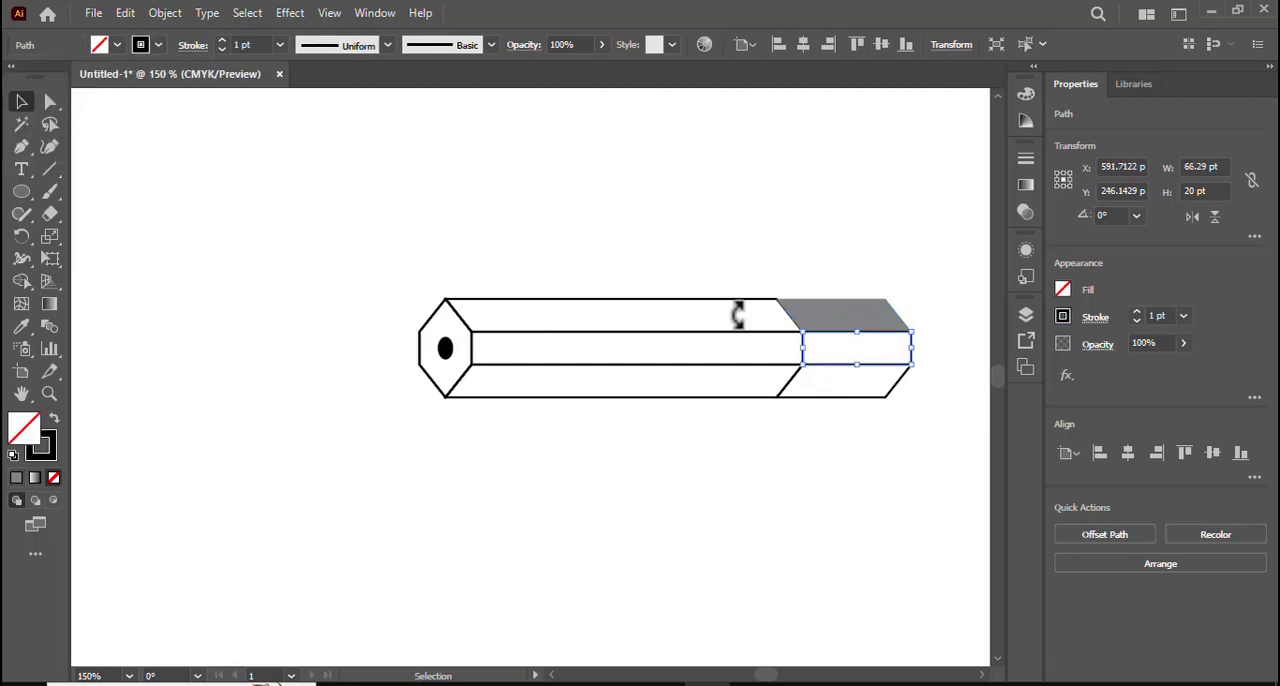
pyautogui.click(115, 45)
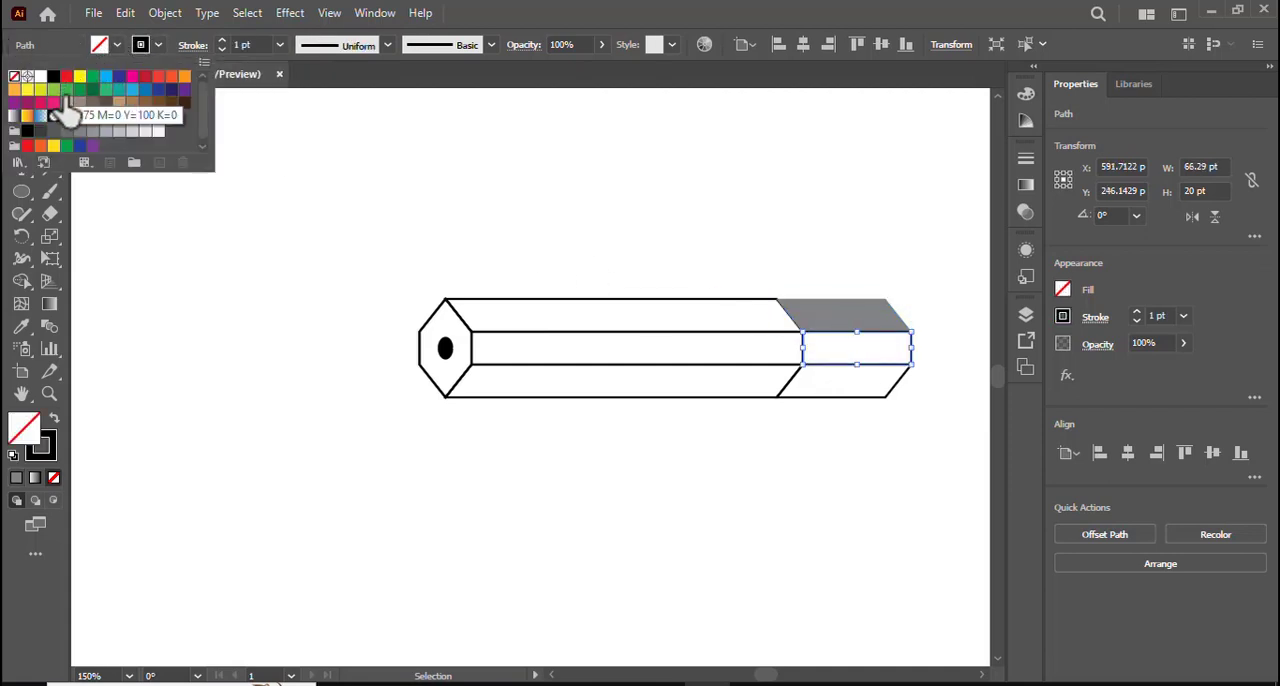
pyautogui.click(66, 131)
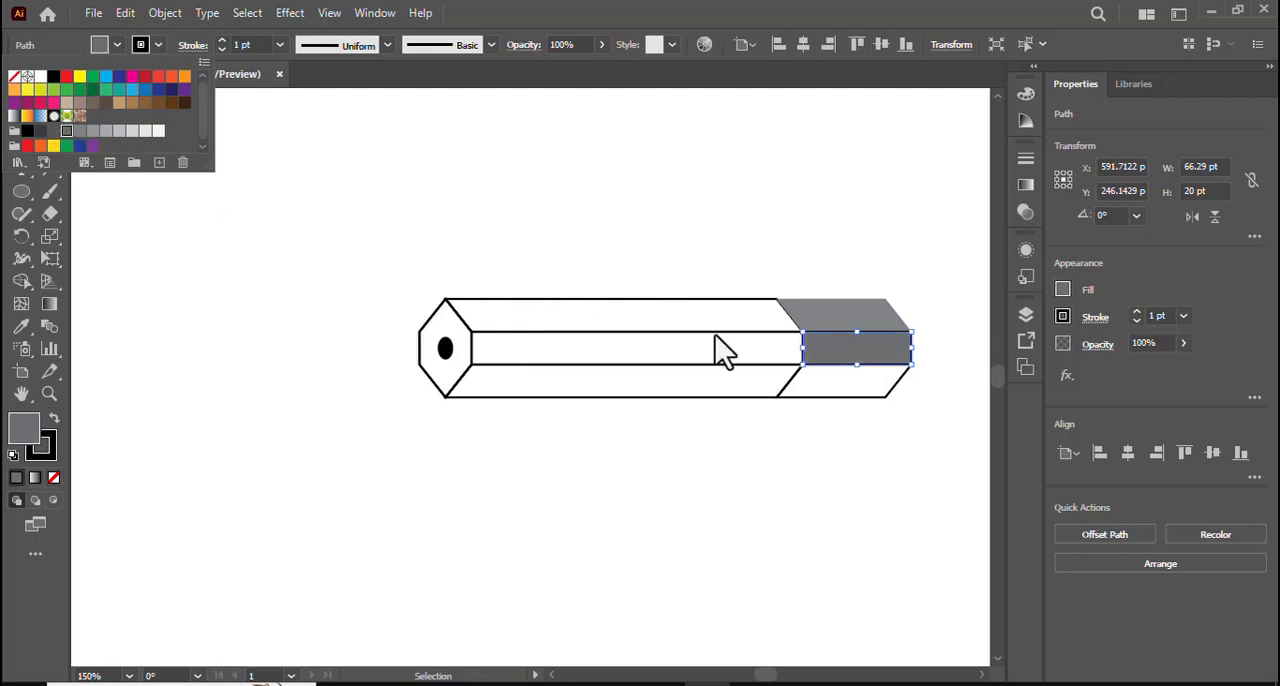
# - Fill the right end section's lower face with the dark gray C=0 M=0 Y=0 K=90 swatch
pyautogui.click(819, 399)
pyautogui.click(819, 399)
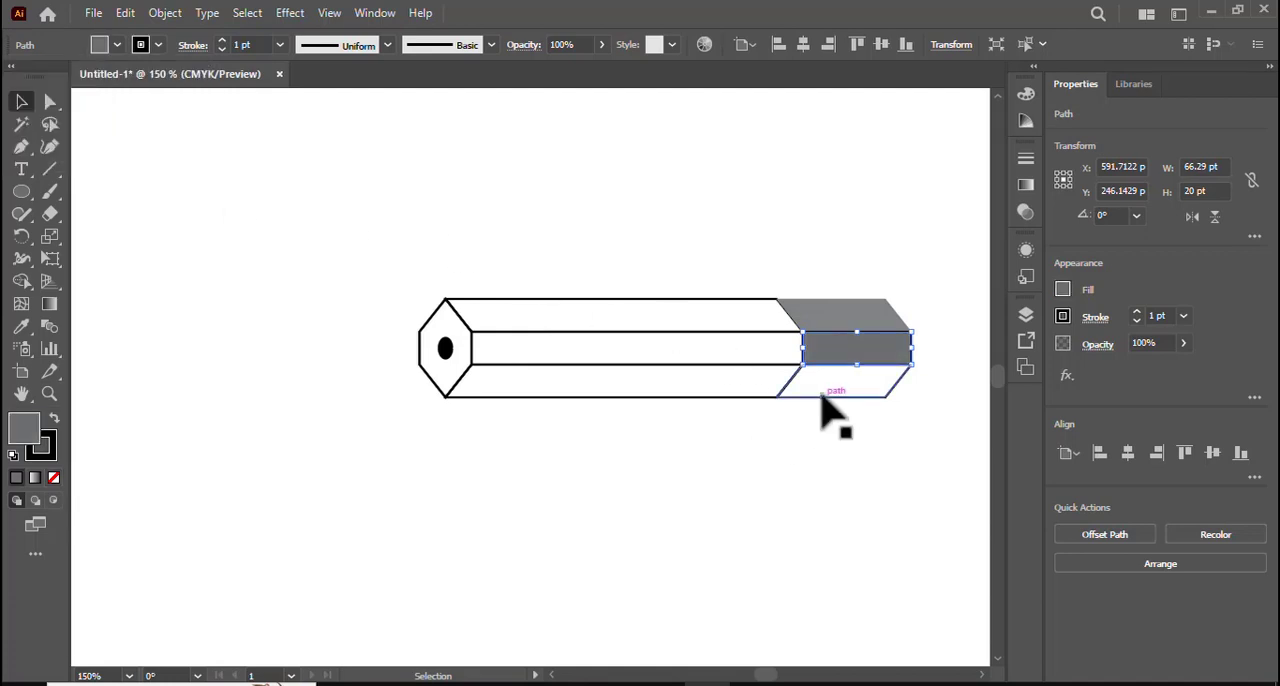
pyautogui.click(115, 45)
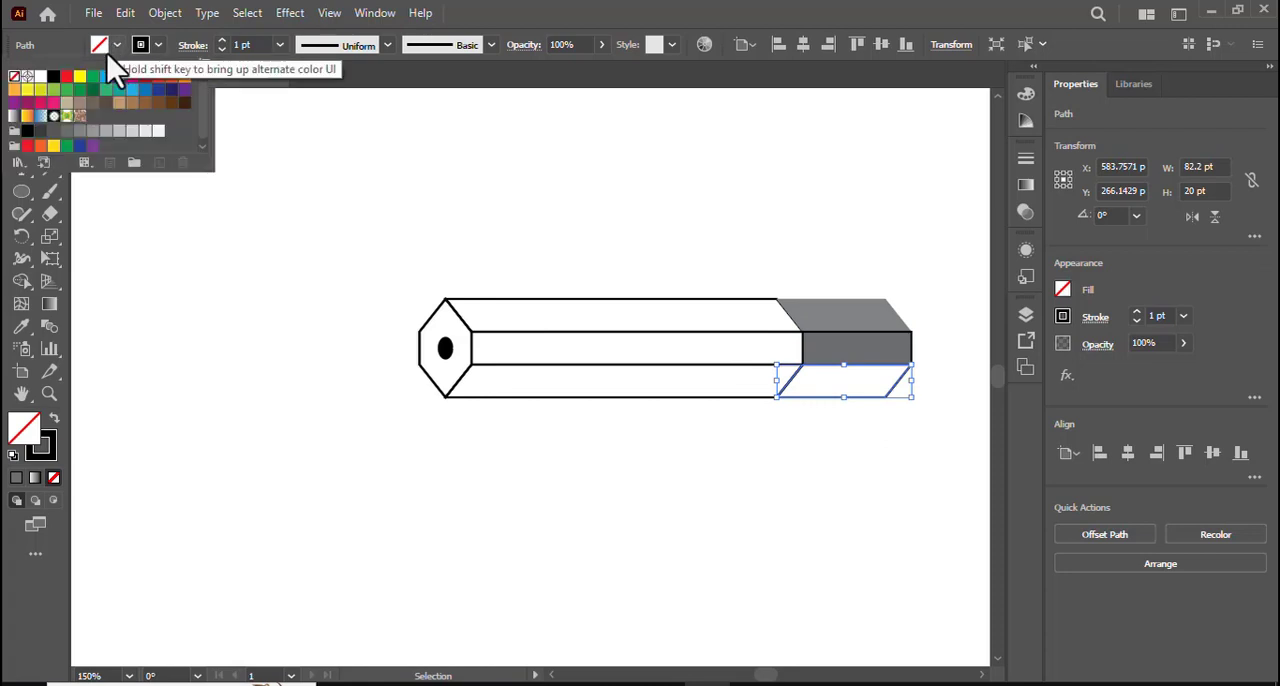
pyautogui.click(39, 133)
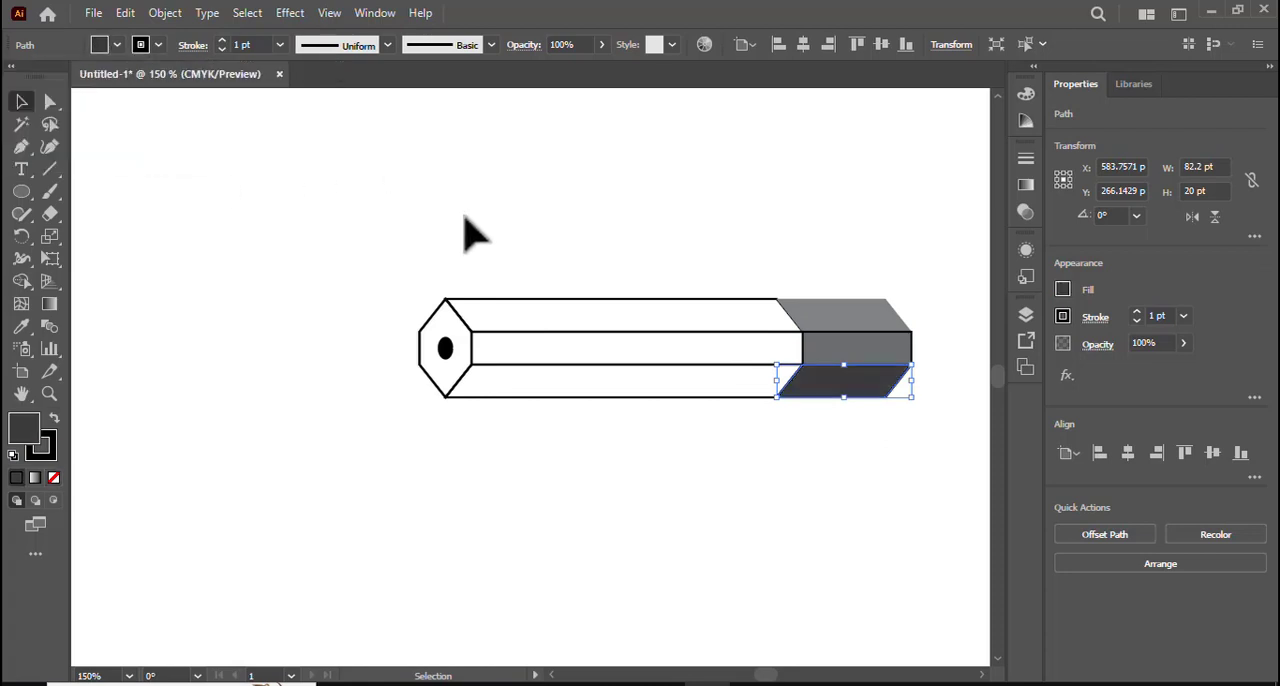
# - Fill the pencil body's upper face with light teal #66CCCC, using the picker's web-safe color suggestion
pyautogui.click(557, 277)
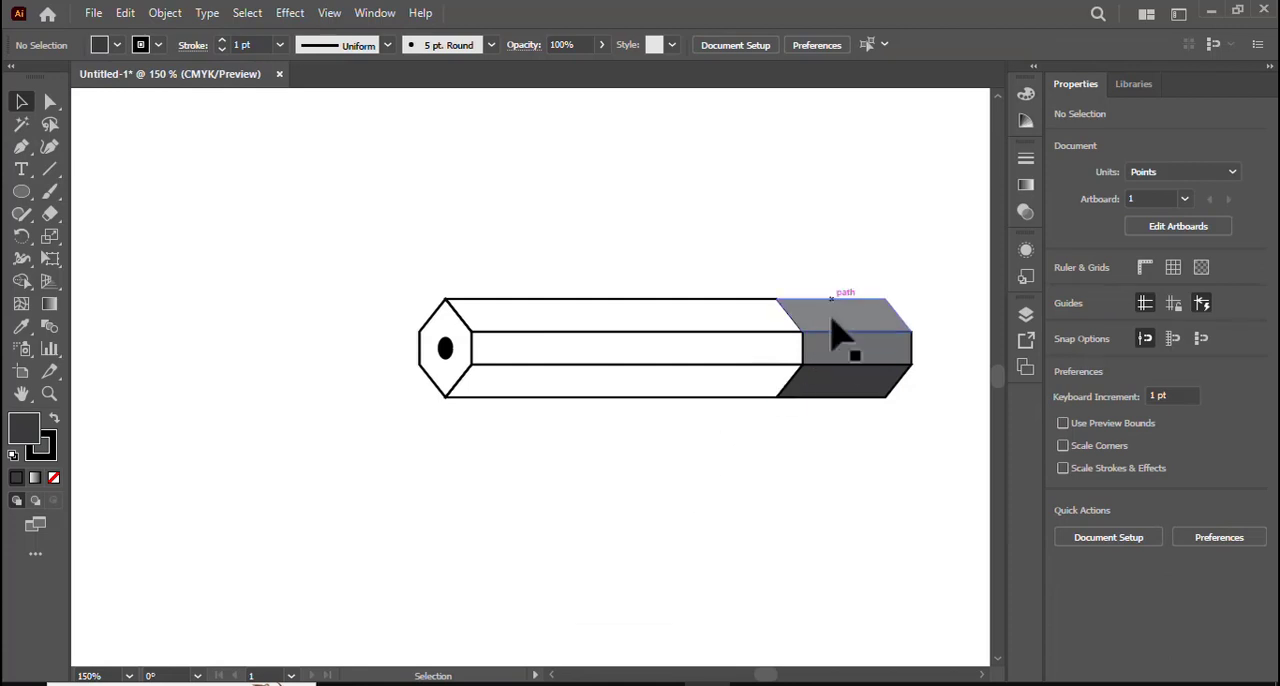
pyautogui.click(586, 314)
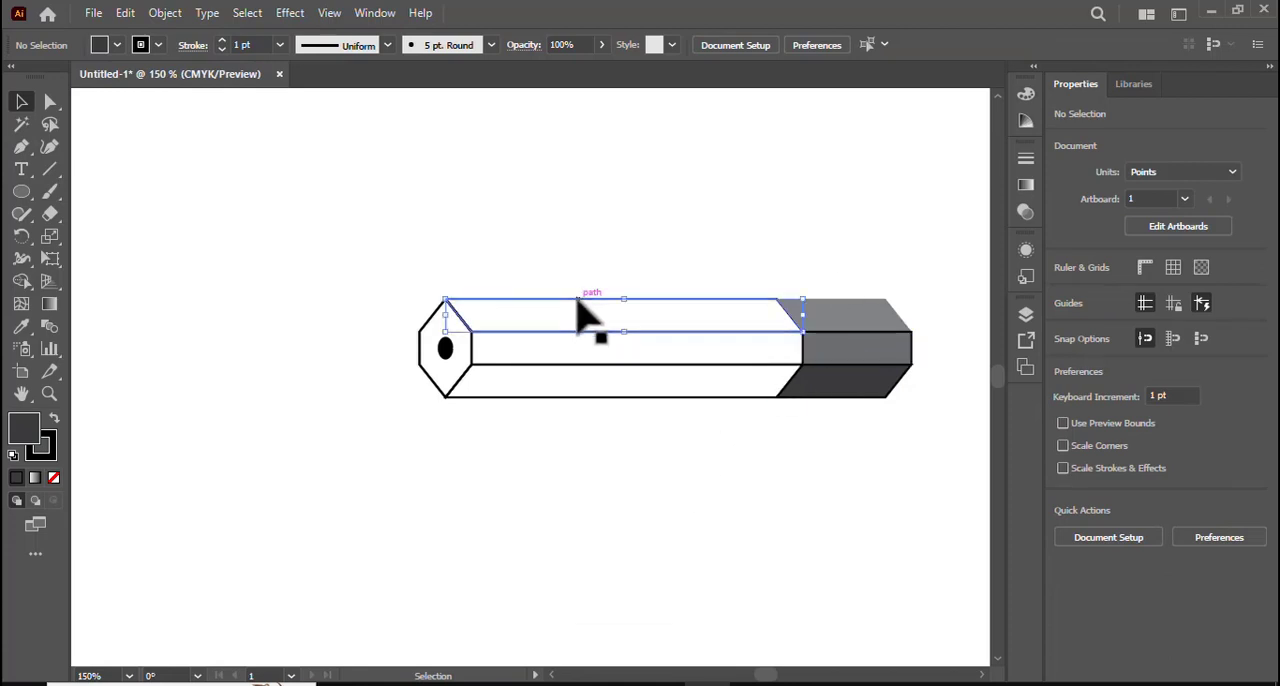
pyautogui.click(115, 45)
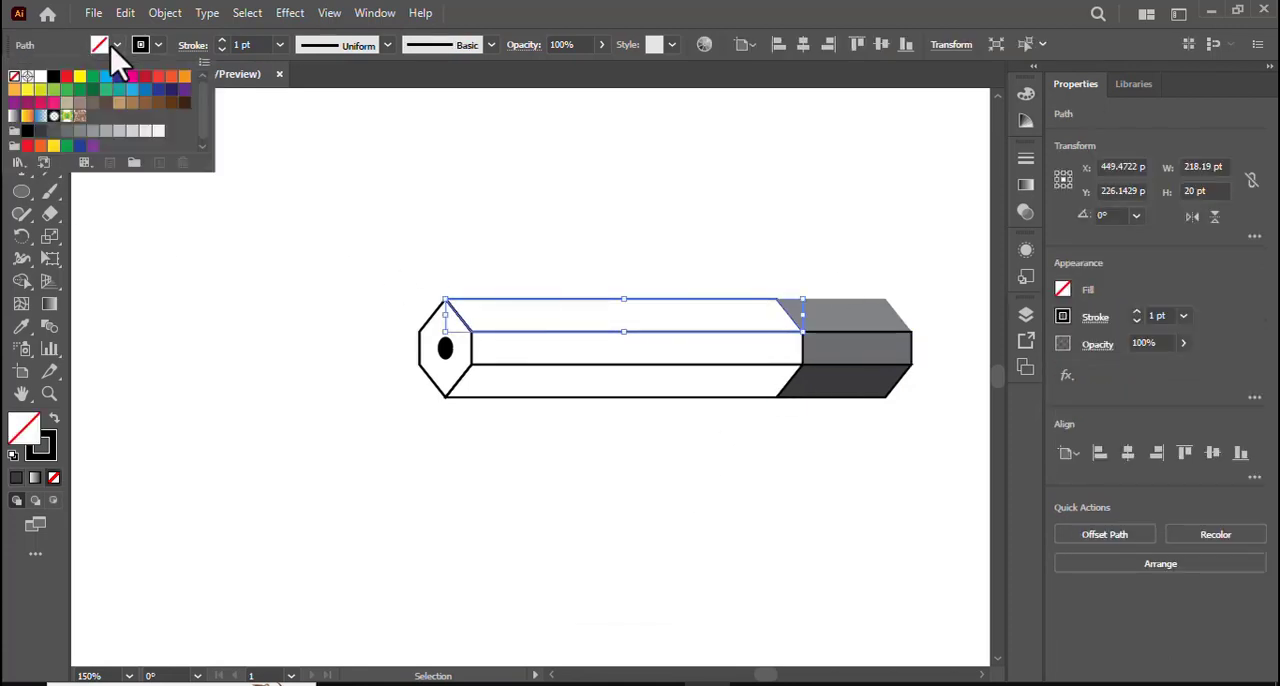
pyautogui.click(248, 237)
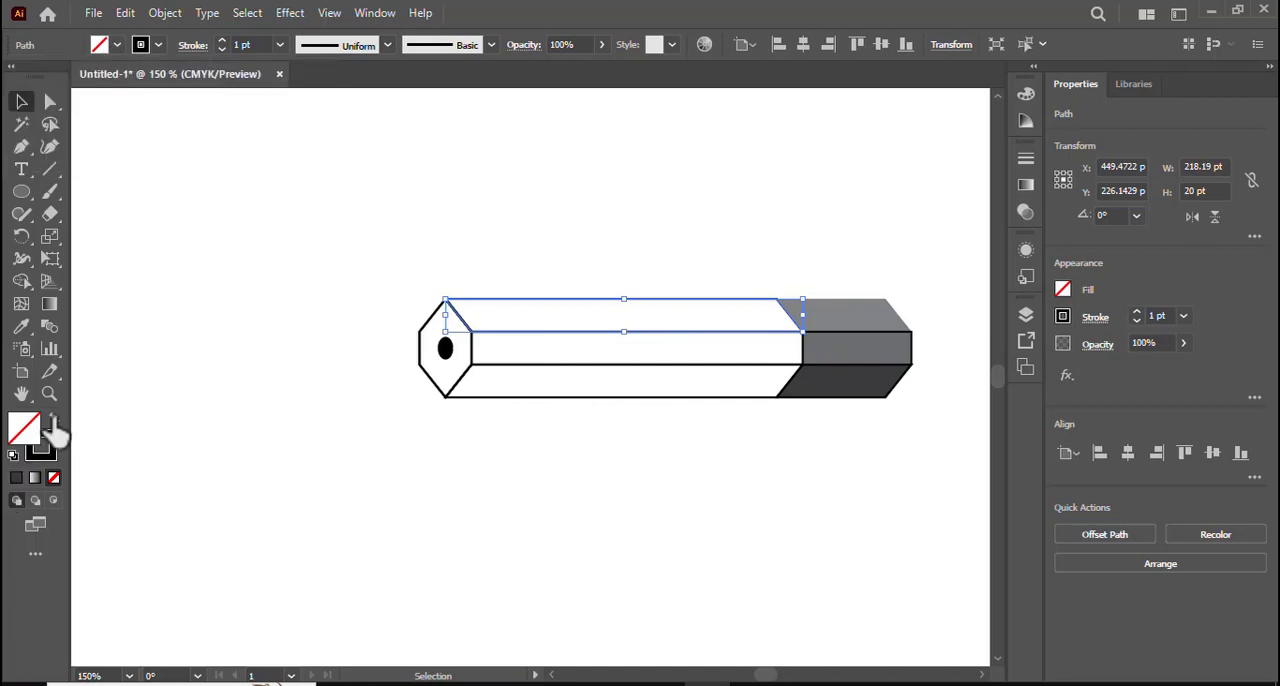
pyautogui.doubleClick(22, 436)
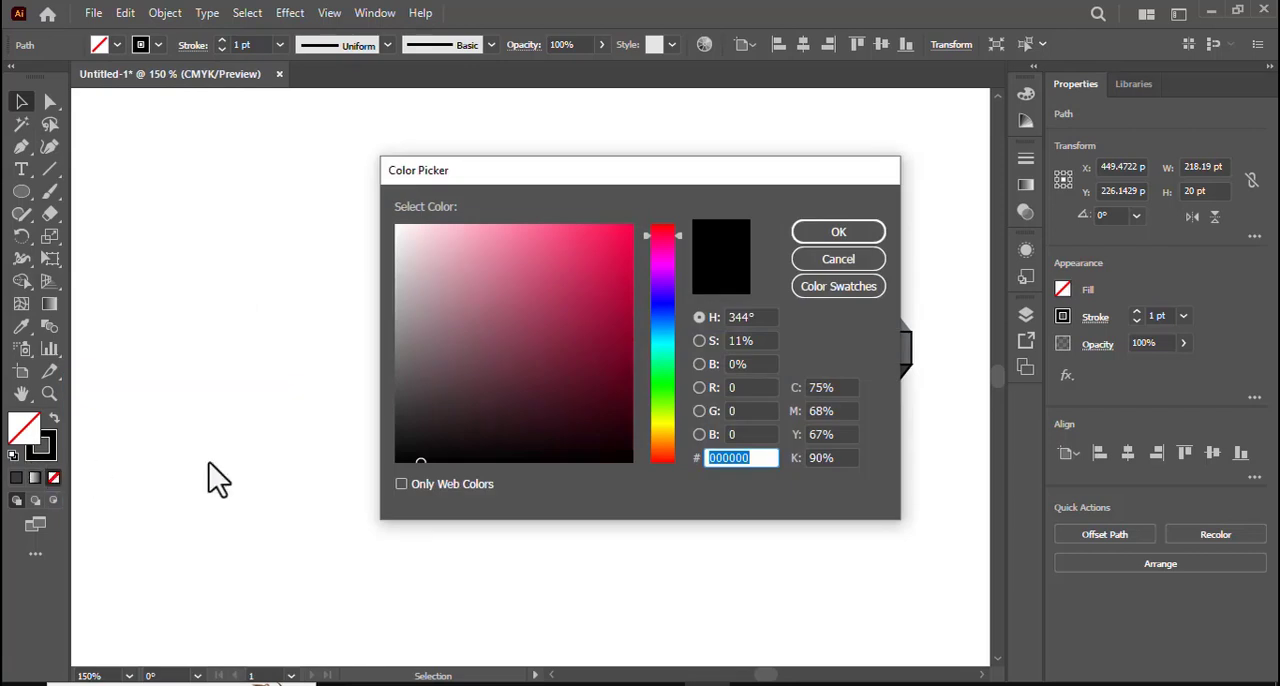
pyautogui.click(435, 319)
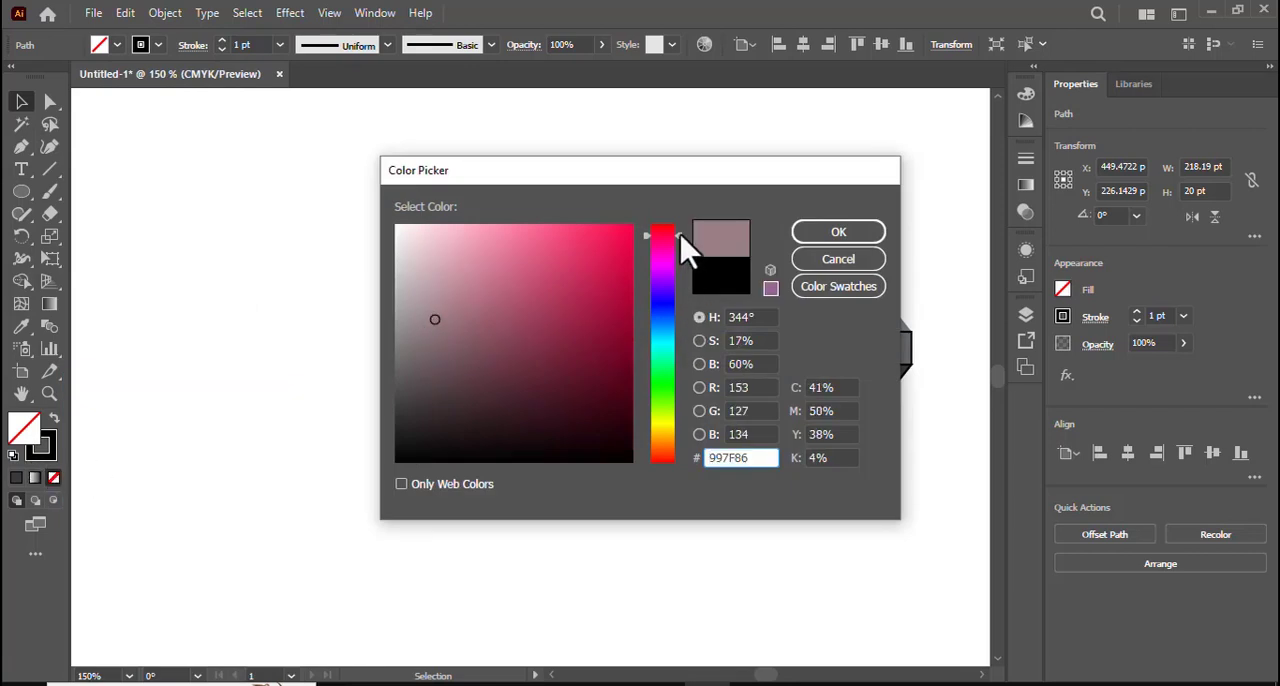
pyautogui.moveTo(681, 236); pyautogui.dragTo(681, 328)
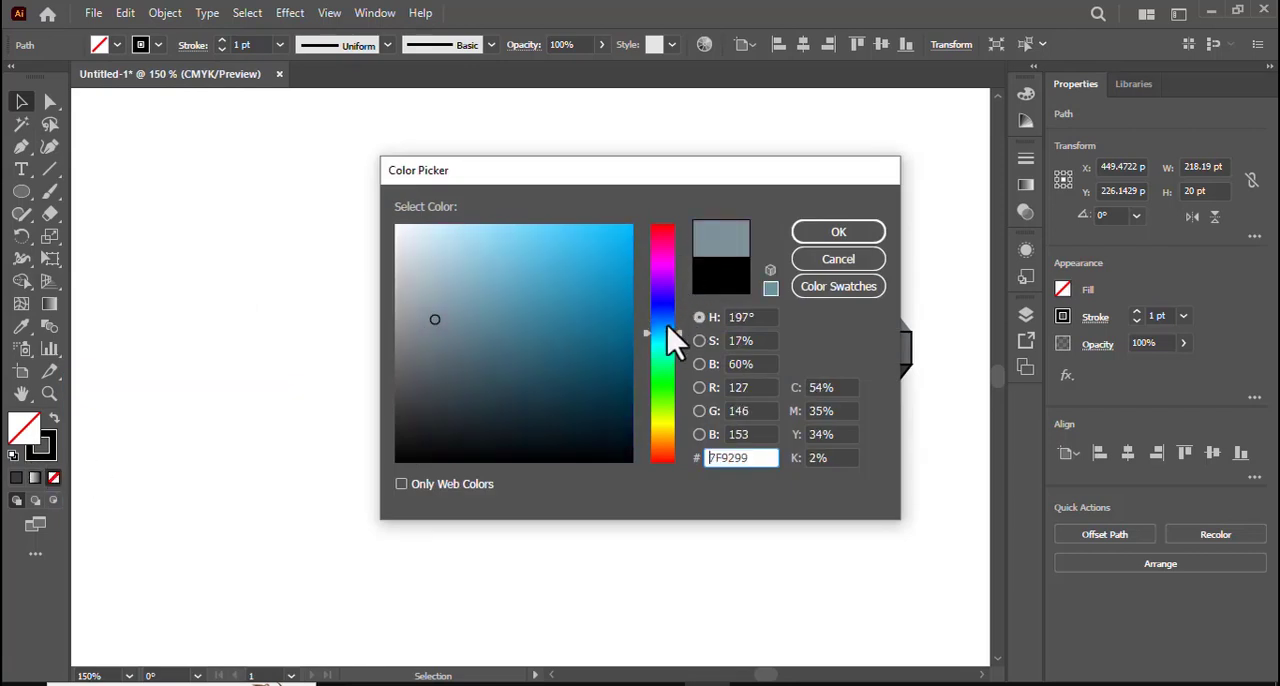
pyautogui.click(532, 271)
pyautogui.click(520, 260)
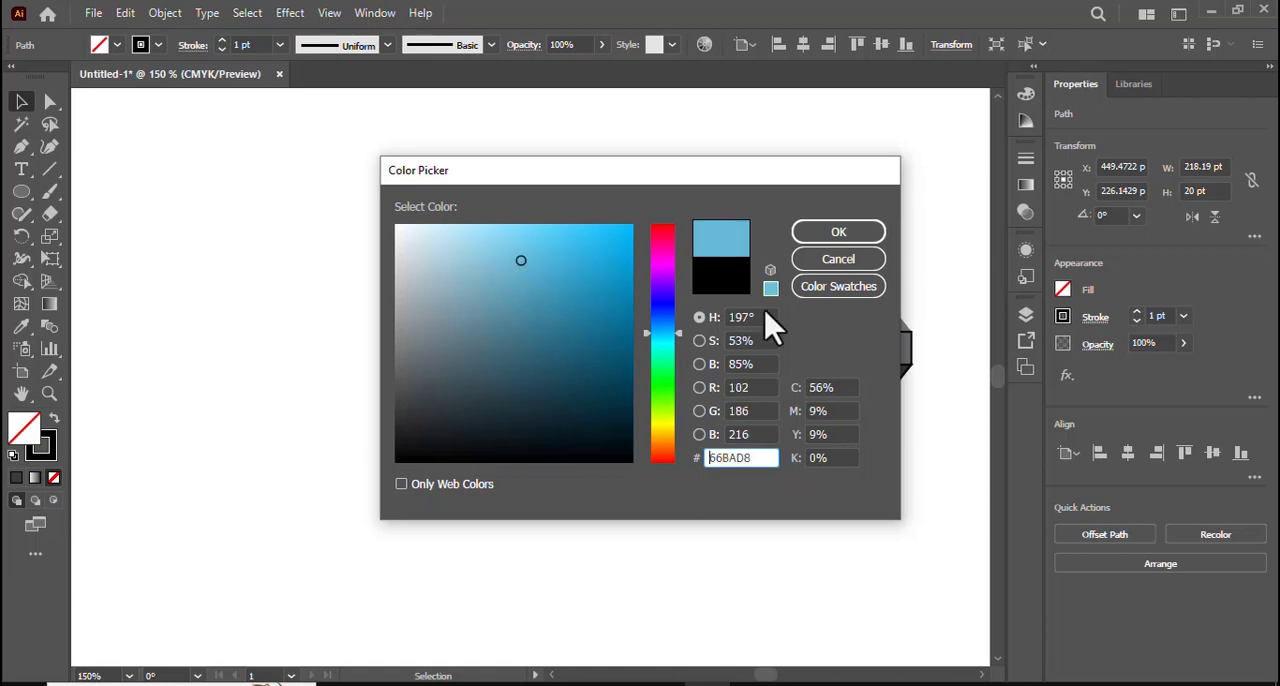
pyautogui.click(770, 290)
pyautogui.click(840, 233)
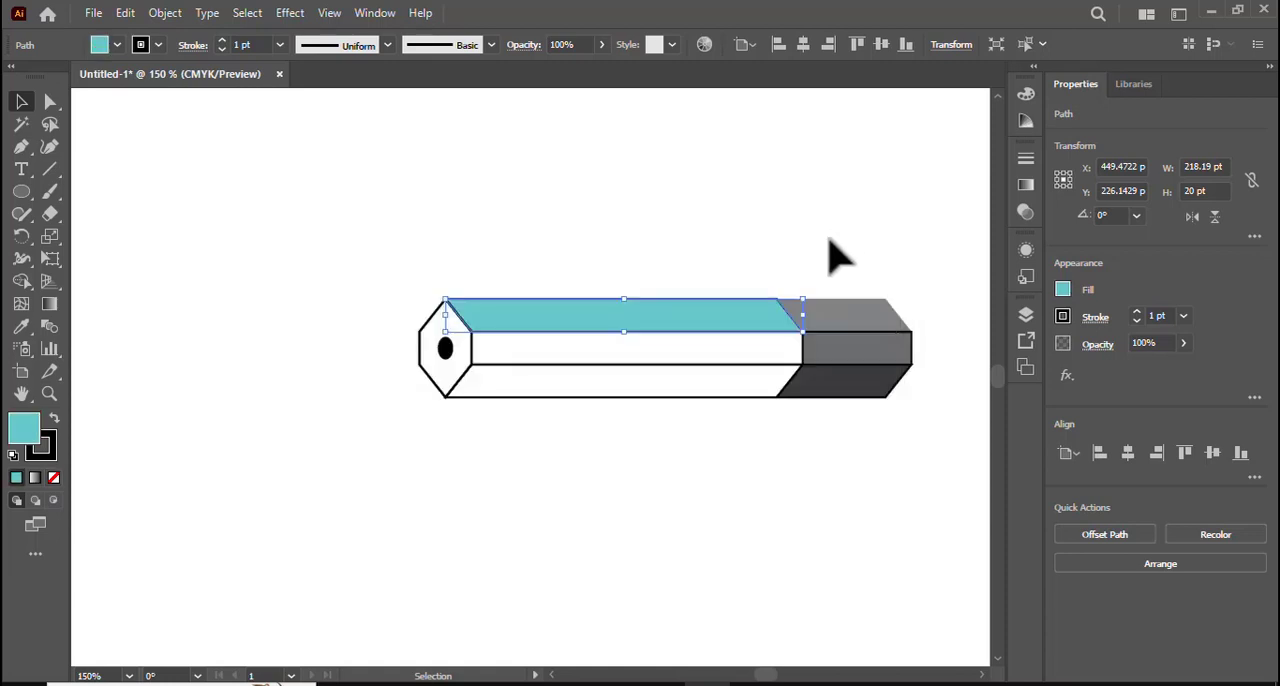
# - Fill the body's middle face with a darker teal, using the web-safe color closest to #3FA5A2
pyautogui.click(557, 360)
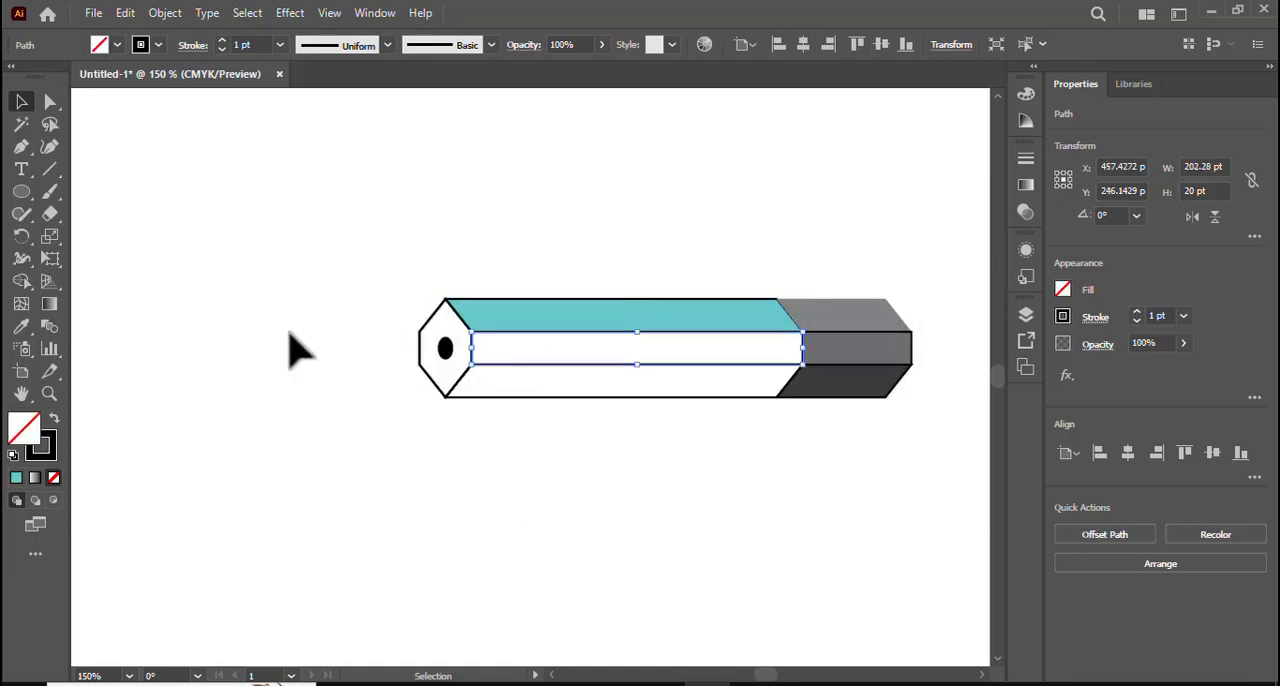
pyautogui.click(17, 479)
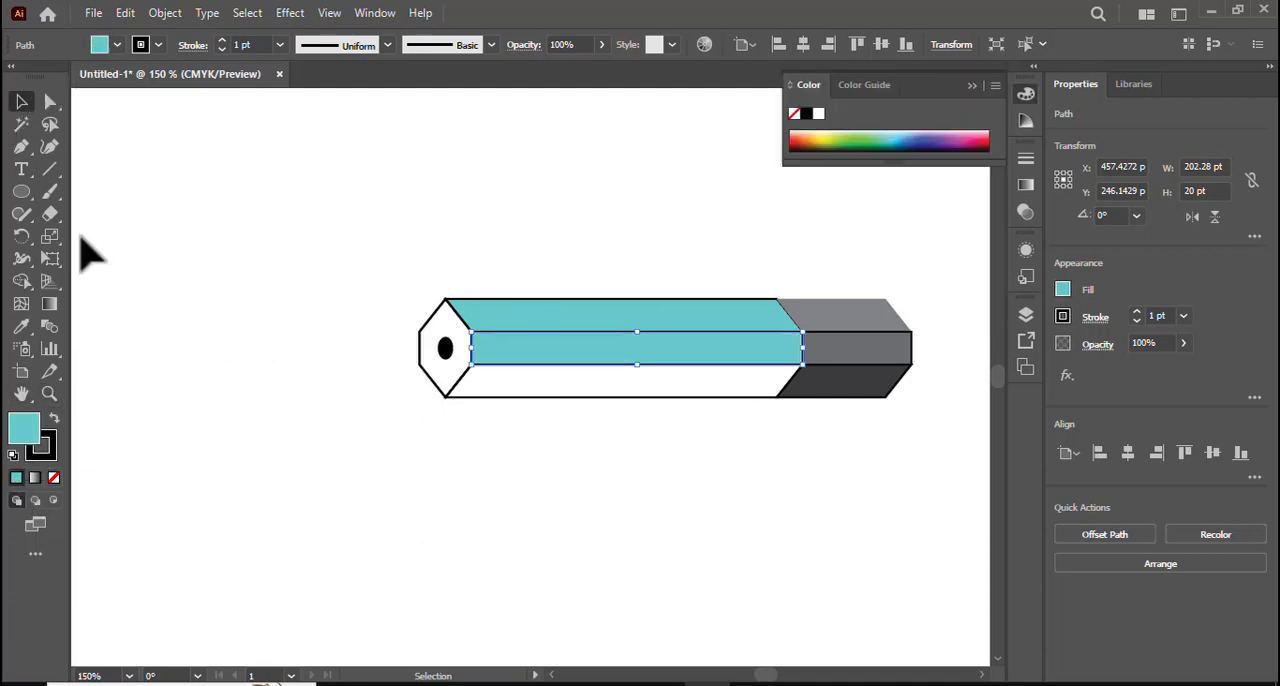
pyautogui.doubleClick(19, 430)
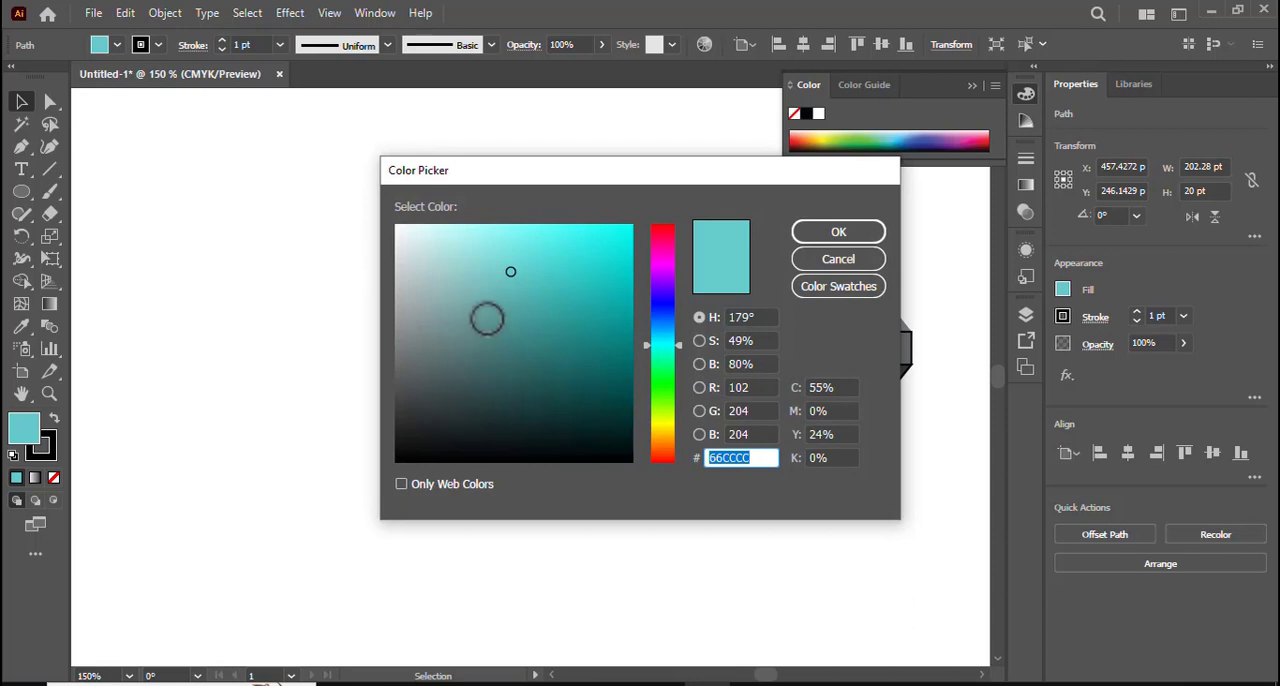
pyautogui.click(542, 307)
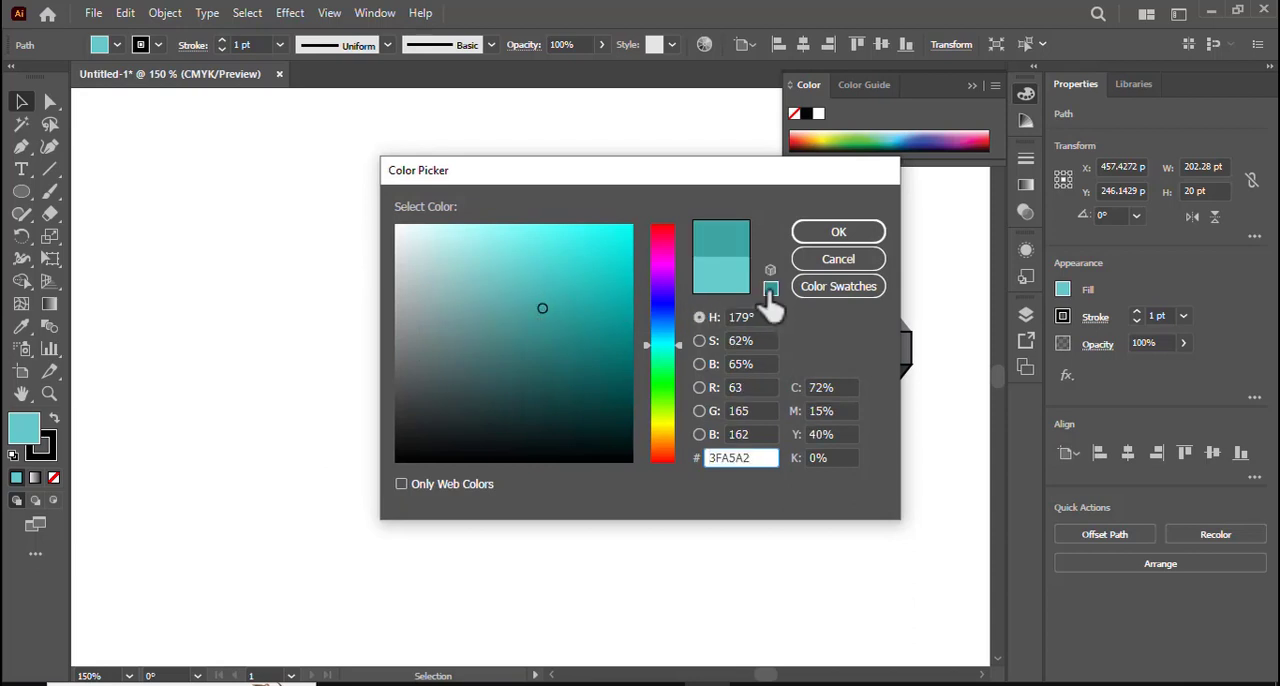
pyautogui.click(770, 290)
pyautogui.press('Return')
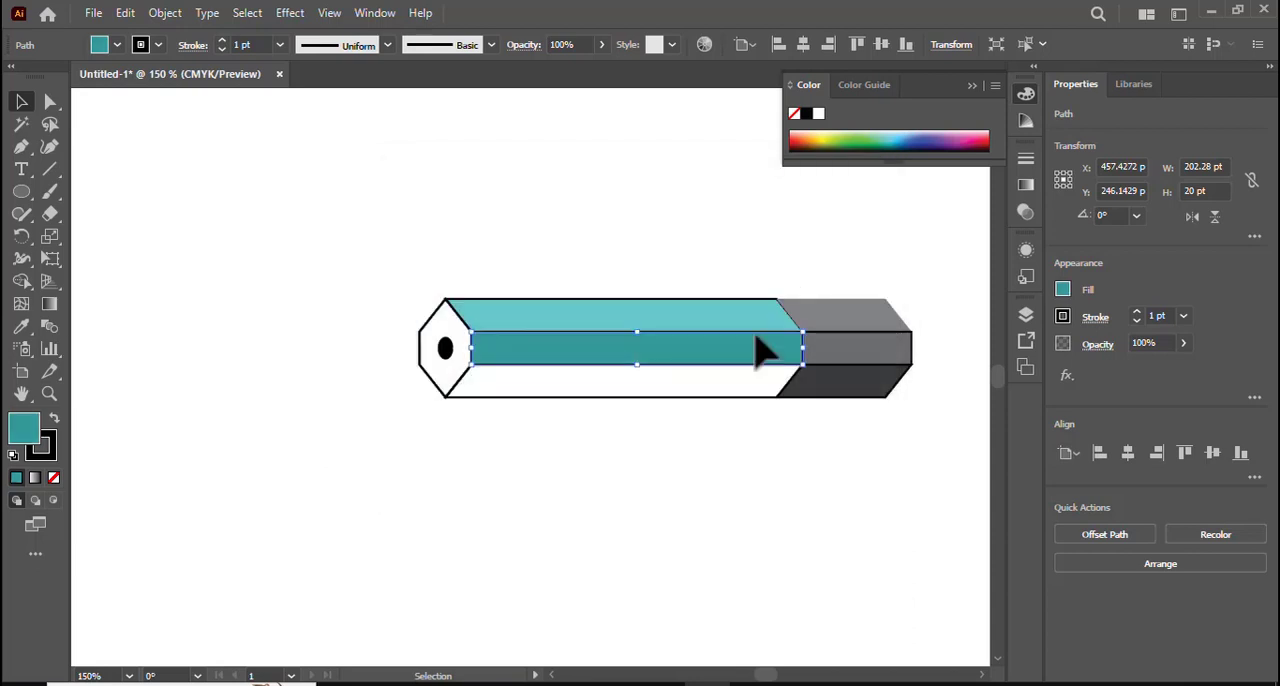
# - Fill the body's lower face with the web-safe grayish teal #669999 and deselect it
pyautogui.click(600, 412)
pyautogui.click(588, 397)
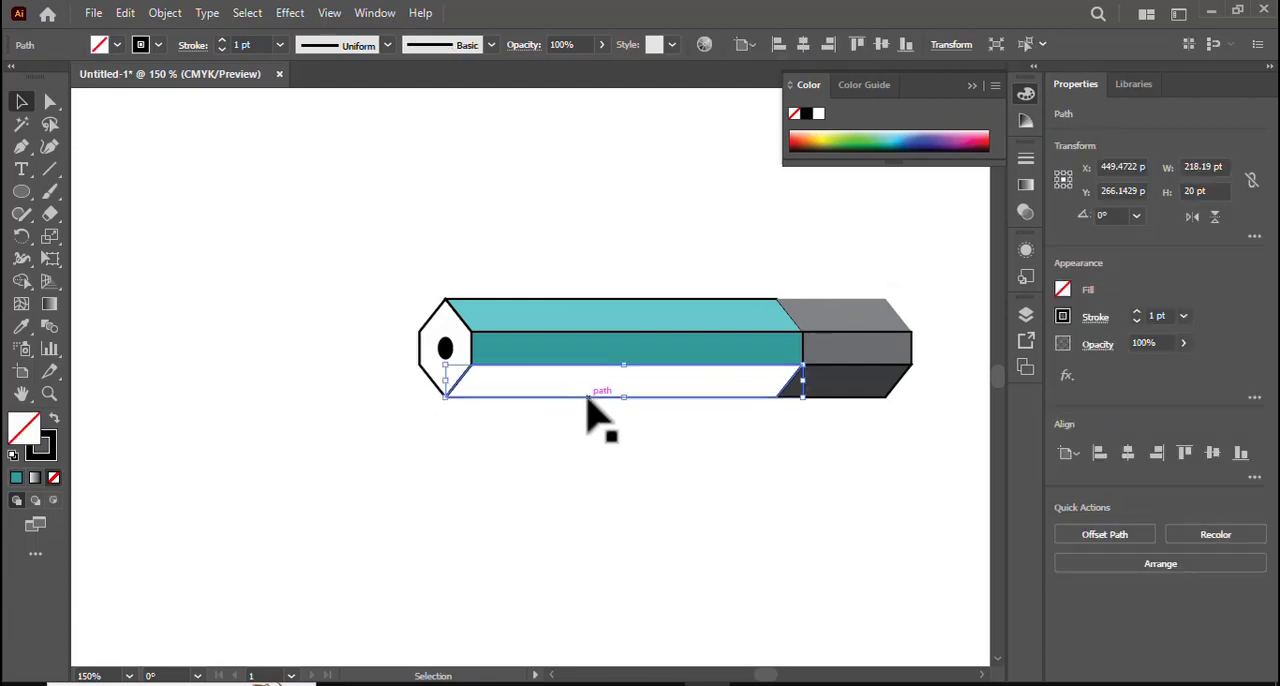
pyautogui.doubleClick(22, 432)
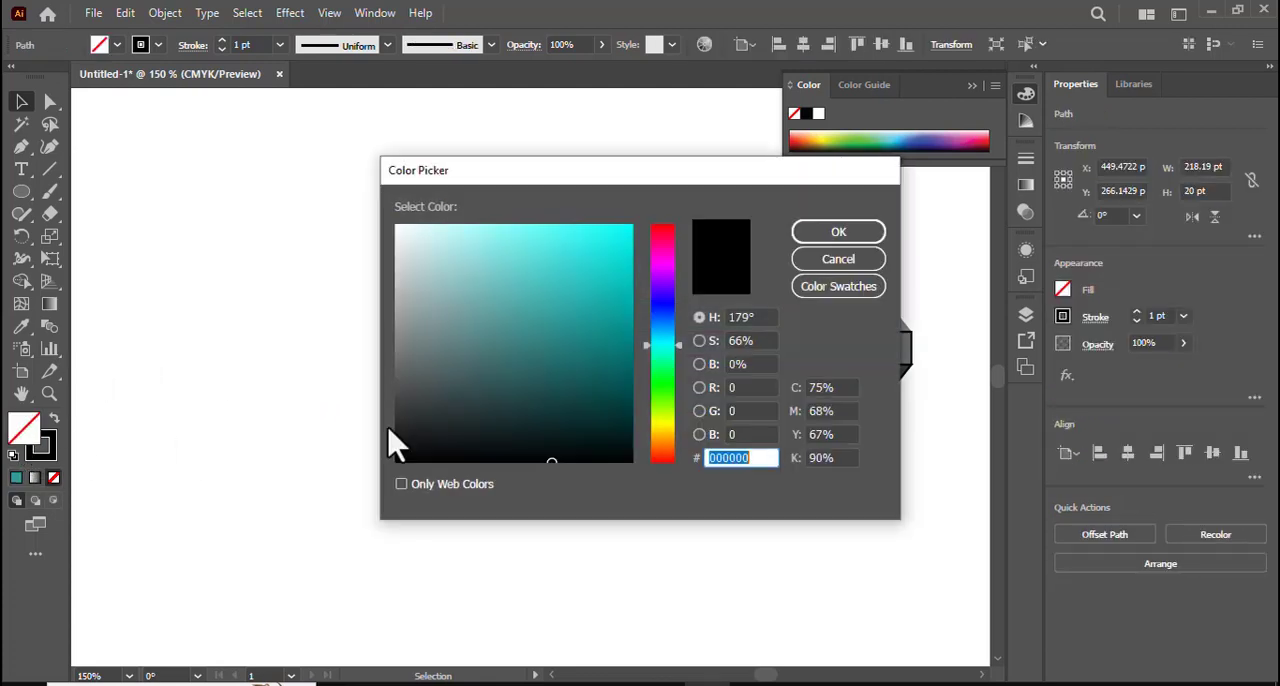
pyautogui.moveTo(505, 324)
pyautogui.mouseDown()
pyautogui.moveTo(469, 278)
pyautogui.moveTo(501, 299)
pyautogui.mouseUp()
pyautogui.click(770, 289)
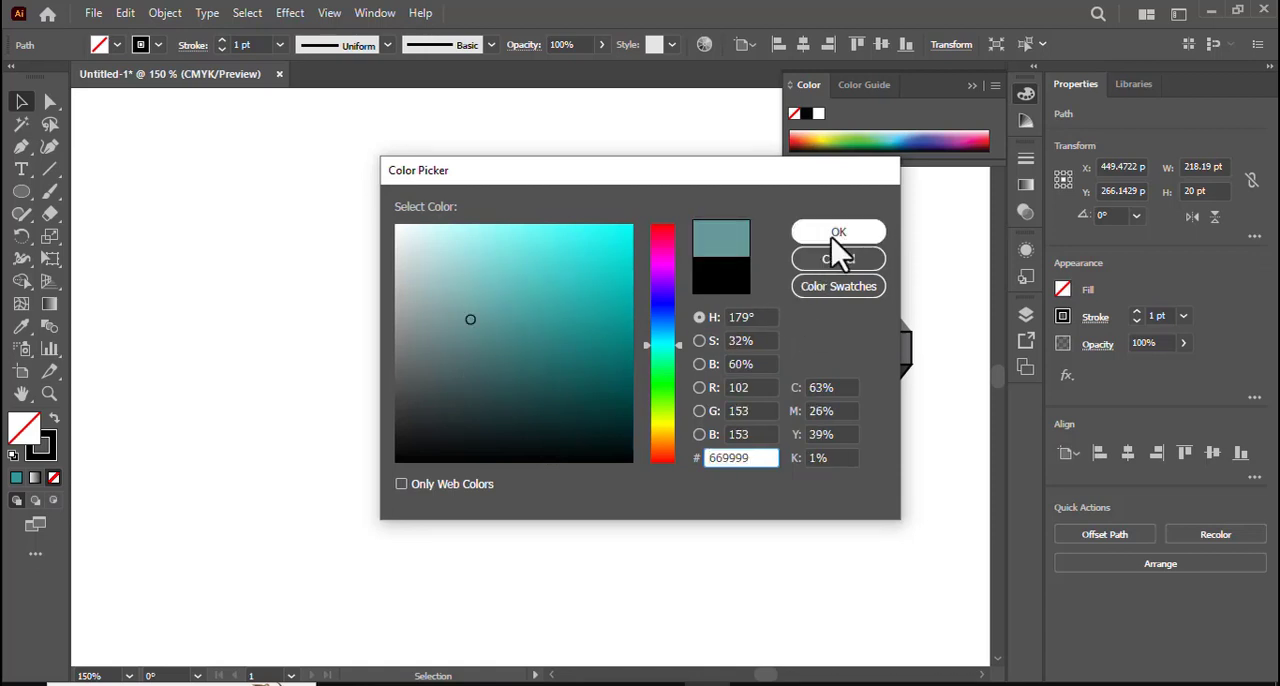
pyautogui.click(838, 232)
pyautogui.click(650, 517)
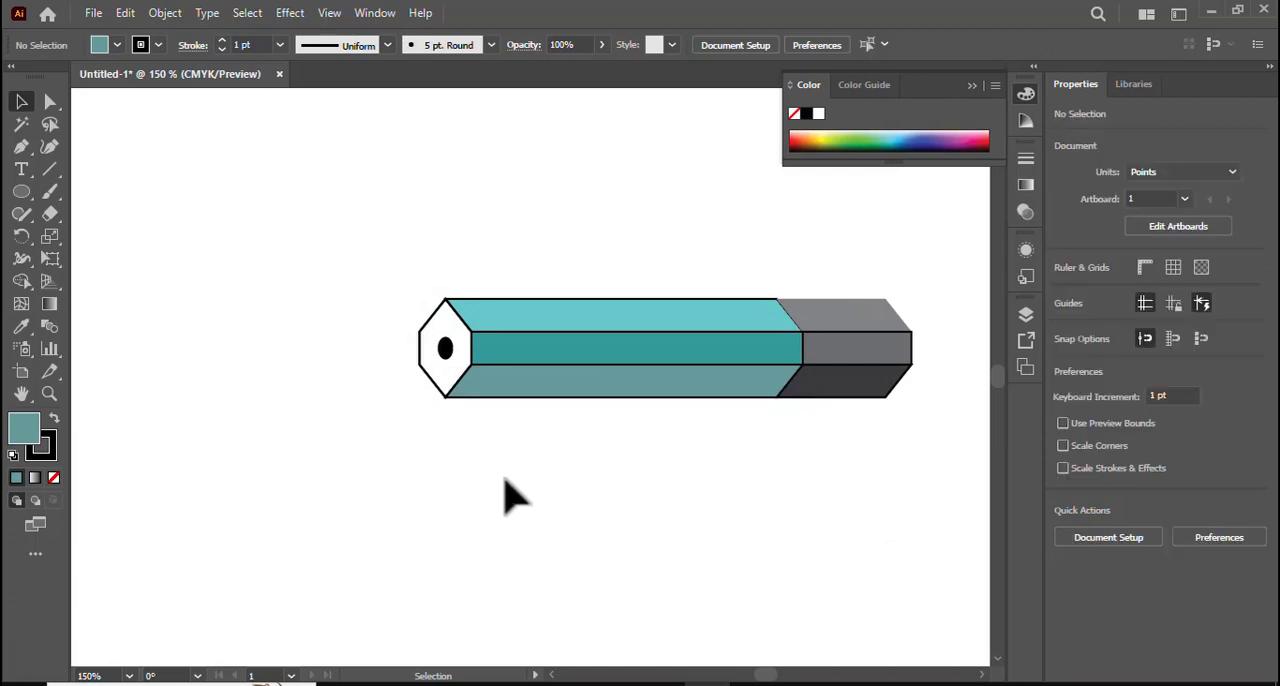
# - Apply a black 1 pt stroke to all body and end-section side faces and deselect them
pyautogui.click(703, 338)
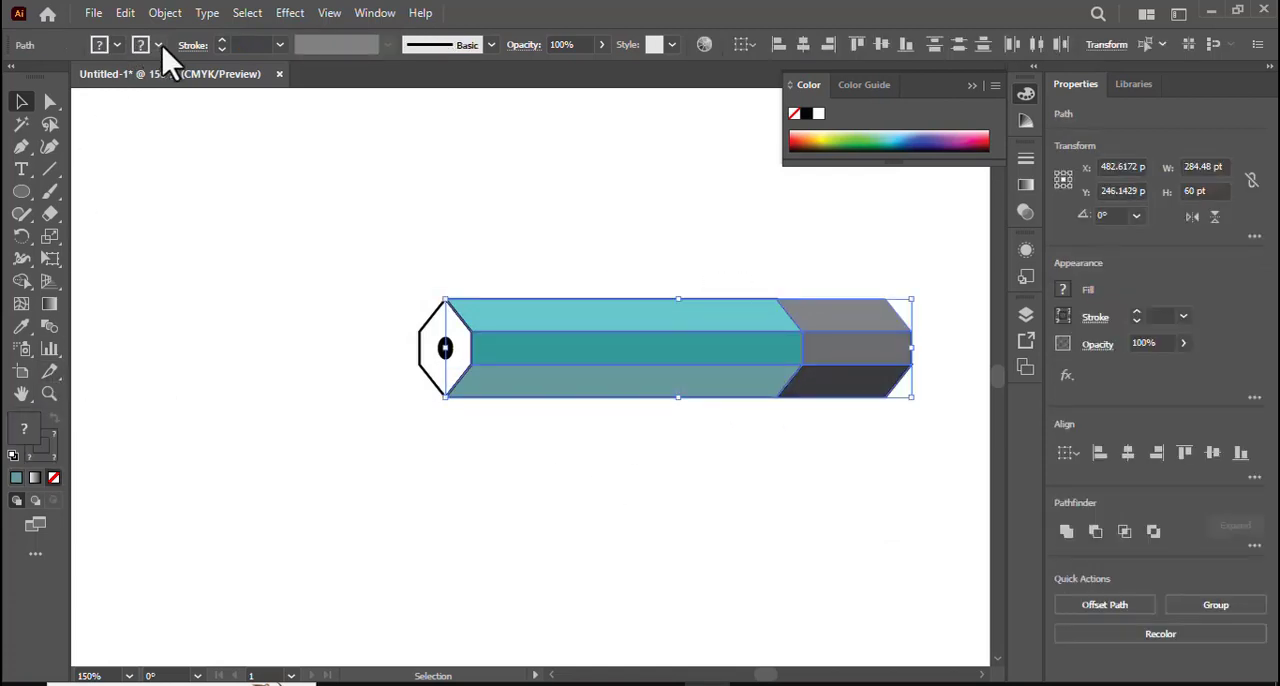
pyautogui.click(159, 45)
pyautogui.click(52, 80)
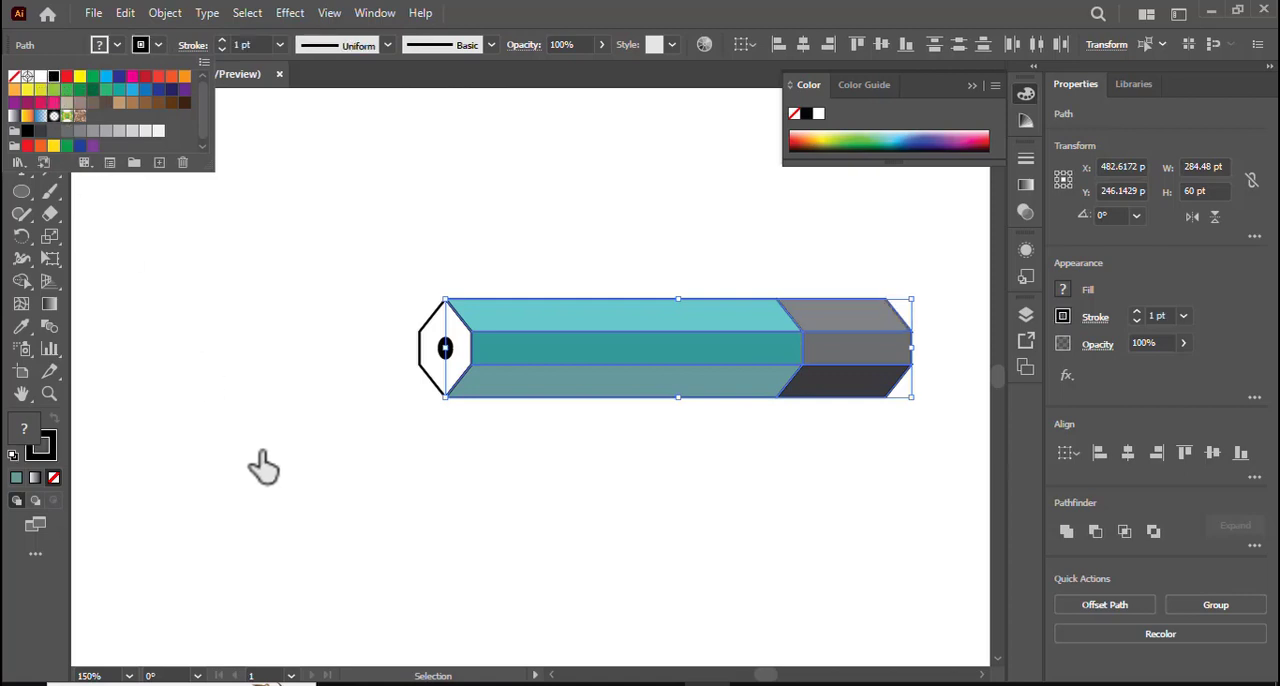
pyautogui.click(262, 468)
pyautogui.click(400, 552)
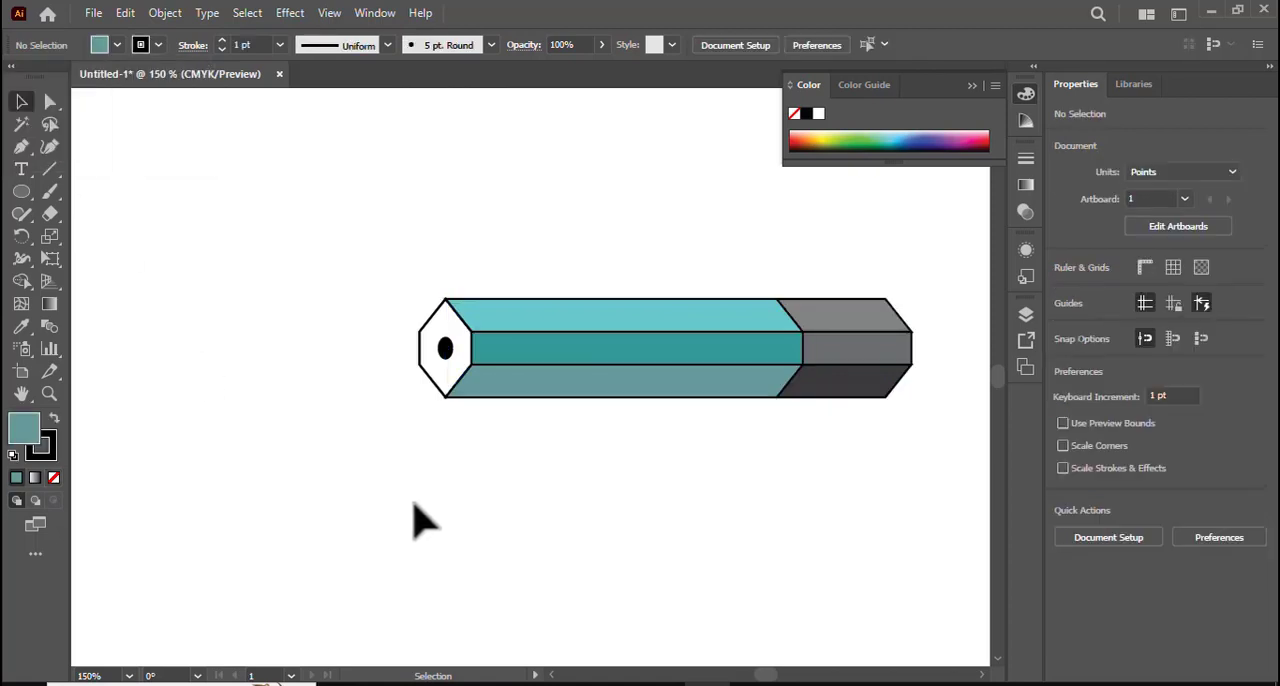
# - Duplicate the pencil body's three teal faces directly over the originals
pyautogui.press('space')
pyautogui.moveTo(371, 492)
pyautogui.mouseDown()
pyautogui.moveTo(543, 503)
pyautogui.moveTo(409, 501)
pyautogui.mouseUp()
pyautogui.moveTo(641, 272); pyautogui.dragTo(725, 432)
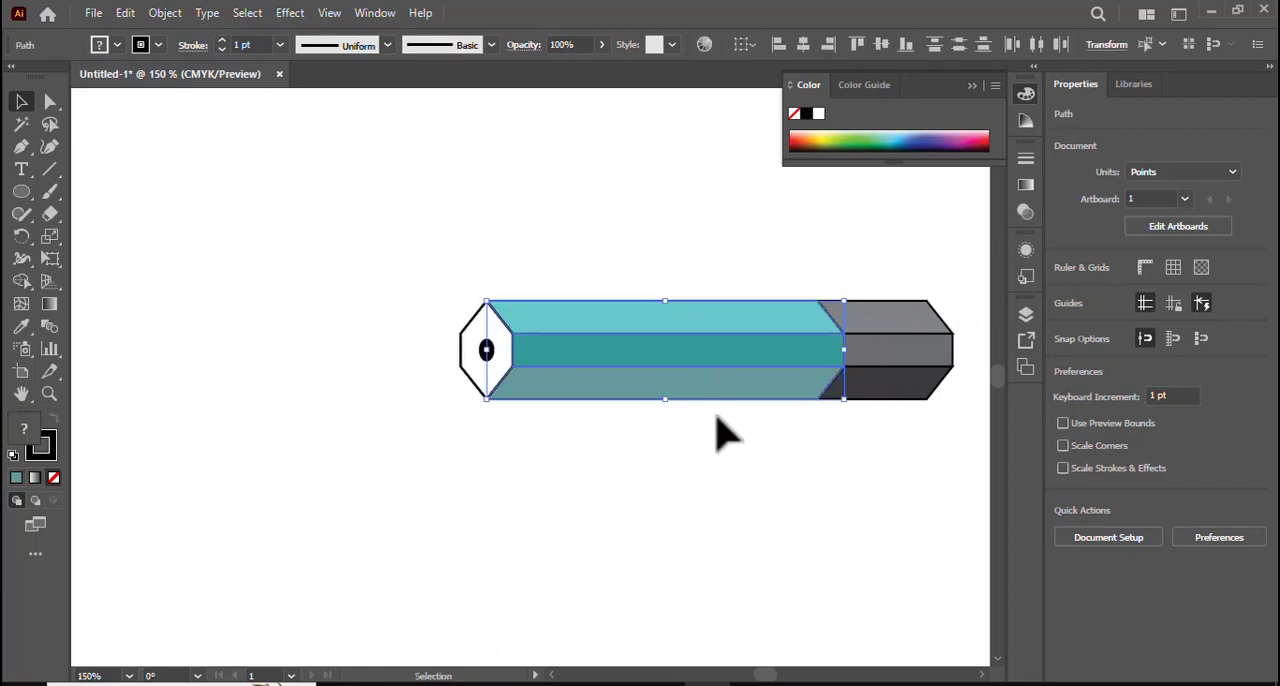
pyautogui.click(128, 13)
pyautogui.click(156, 104)
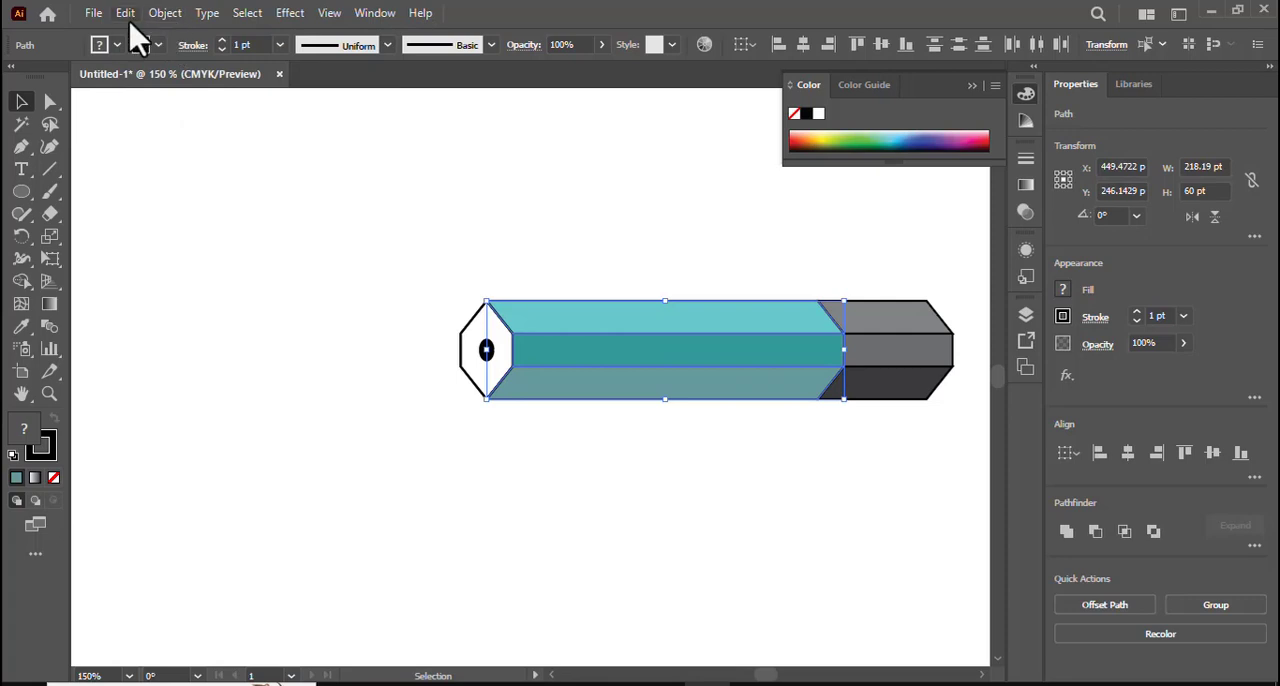
pyautogui.click(125, 13)
pyautogui.click(172, 146)
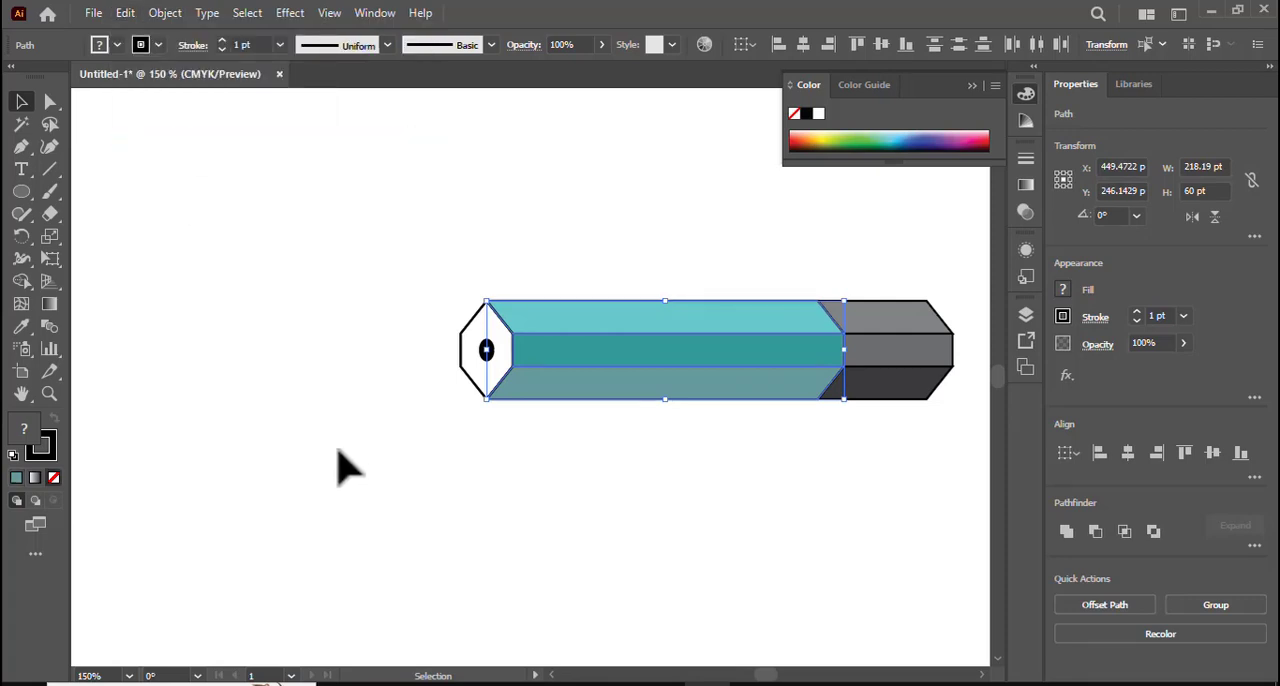
# - Move the duplicated teal faces about 358 pt left, clear of the original pencil
pyautogui.hscroll(-3, 434, 472)
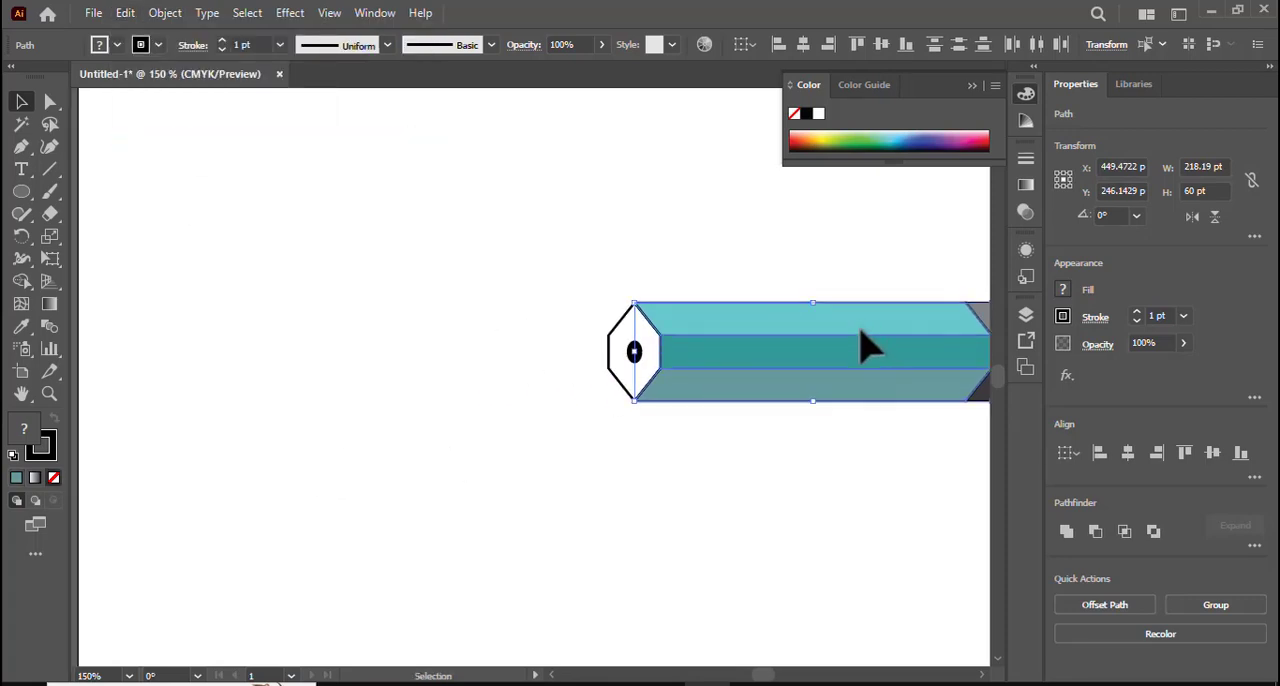
pyautogui.moveTo(861, 338); pyautogui.dragTo(320, 340)
pyautogui.press('space')
pyautogui.moveTo(306, 444); pyautogui.dragTo(409, 453)
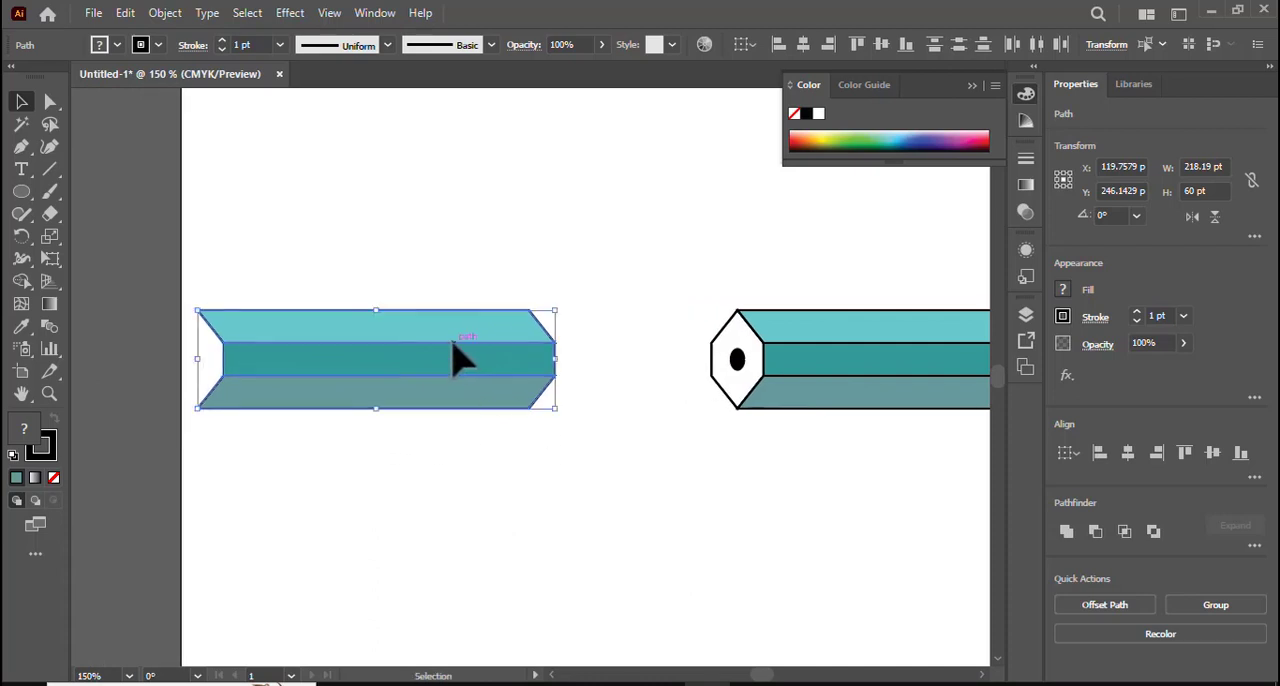
pyautogui.press('space')
pyautogui.moveTo(453, 338)
pyautogui.mouseDown()
pyautogui.moveTo(409, 337)
pyautogui.moveTo(420, 337)
pyautogui.mouseUp()
# - Move the pencil and the duplicated faces together about 169 pt right and 7 pt down, and deselect them
pyautogui.moveTo(689, 483); pyautogui.dragTo(540, 469)
pyautogui.hotkey('ctrl', '-')
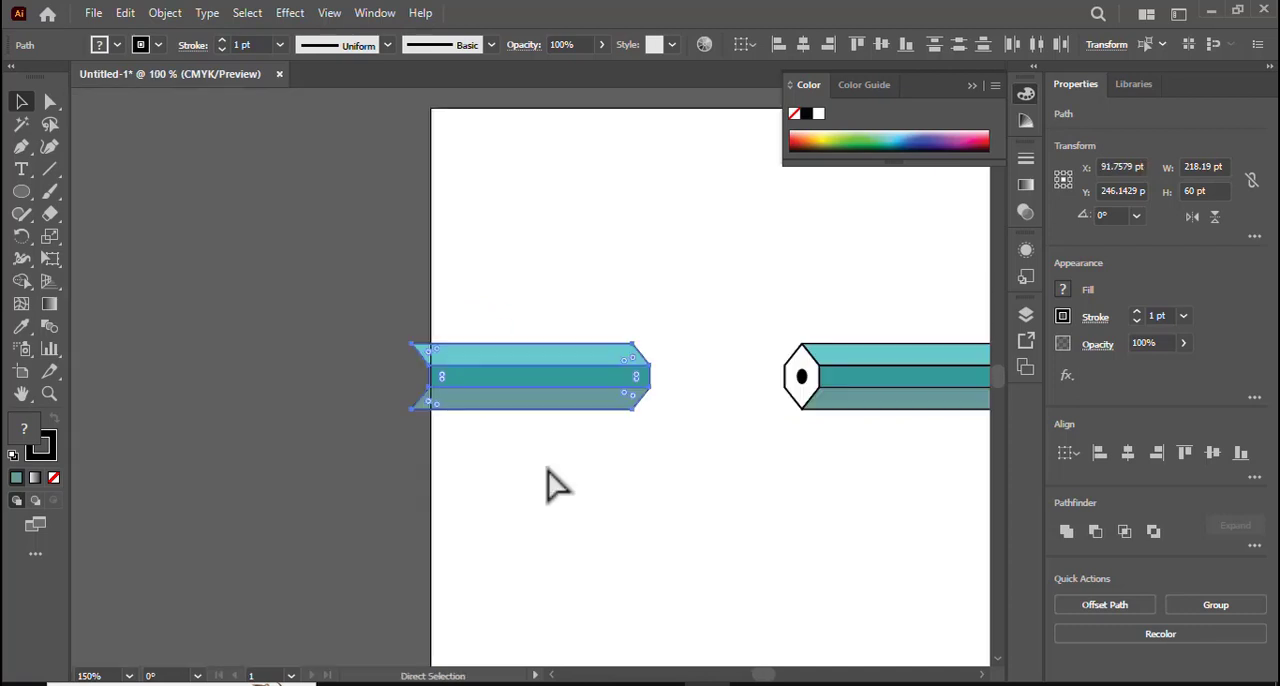
pyautogui.press('space')
pyautogui.moveTo(756, 531); pyautogui.dragTo(420, 489)
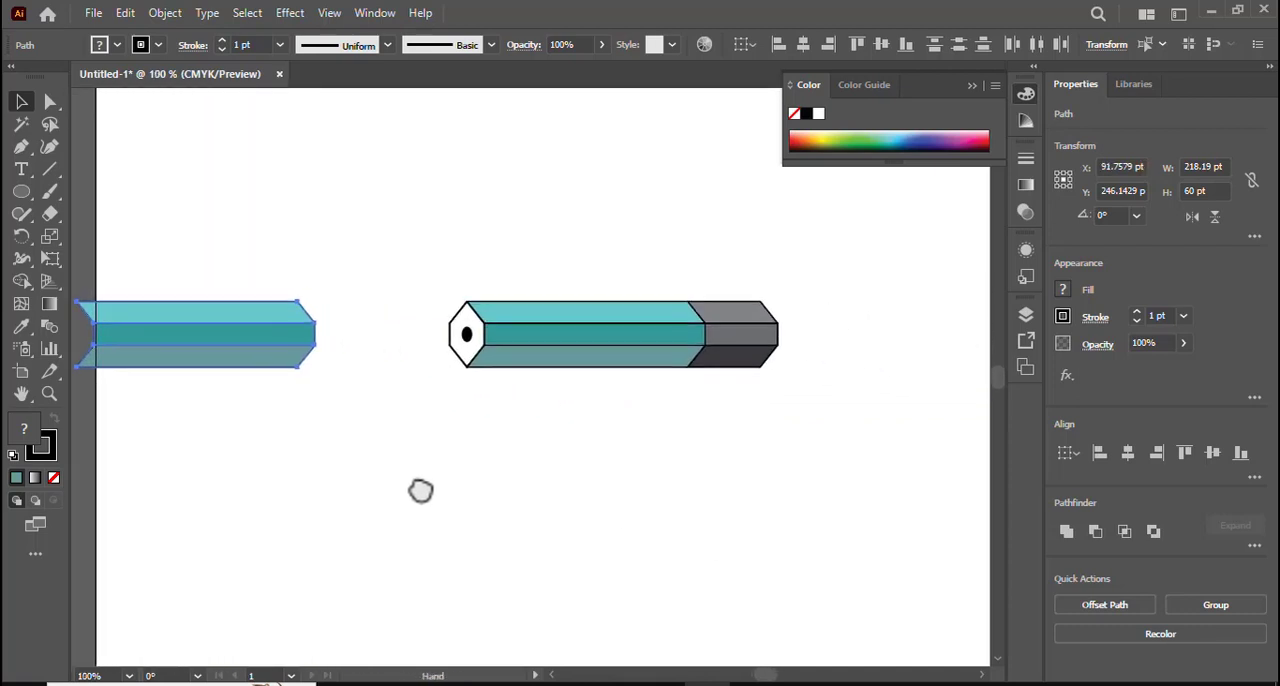
pyautogui.moveTo(181, 190); pyautogui.dragTo(700, 424)
pyautogui.moveTo(560, 327); pyautogui.dragTo(752, 346)
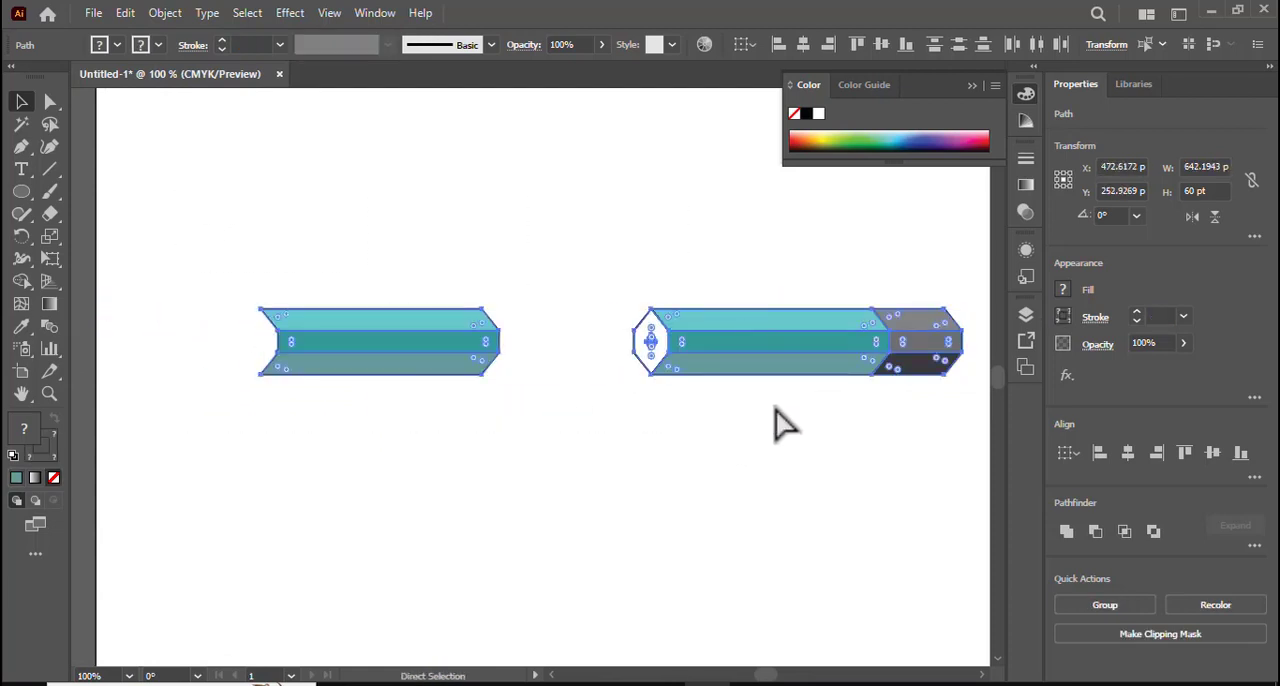
pyautogui.scroll(1, 777, 423)
pyautogui.moveTo(357, 490); pyautogui.dragTo(589, 471)
pyautogui.click(405, 500)
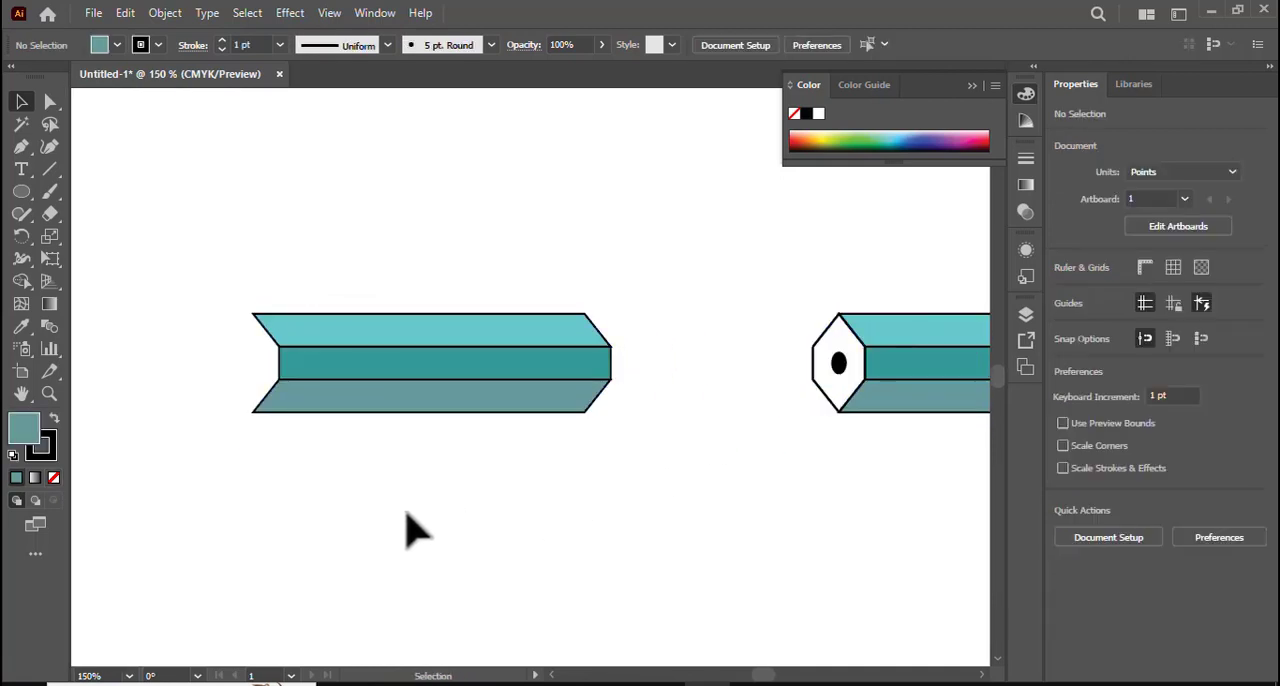
# - Draw a closed rectangle about 103 pt wide and 60 pt high with the Pen tool, adjoining the notched end of the duplicated body
pyautogui.hotkey('ctrl', '=')
pyautogui.moveTo(300, 520); pyautogui.dragTo(509, 519)
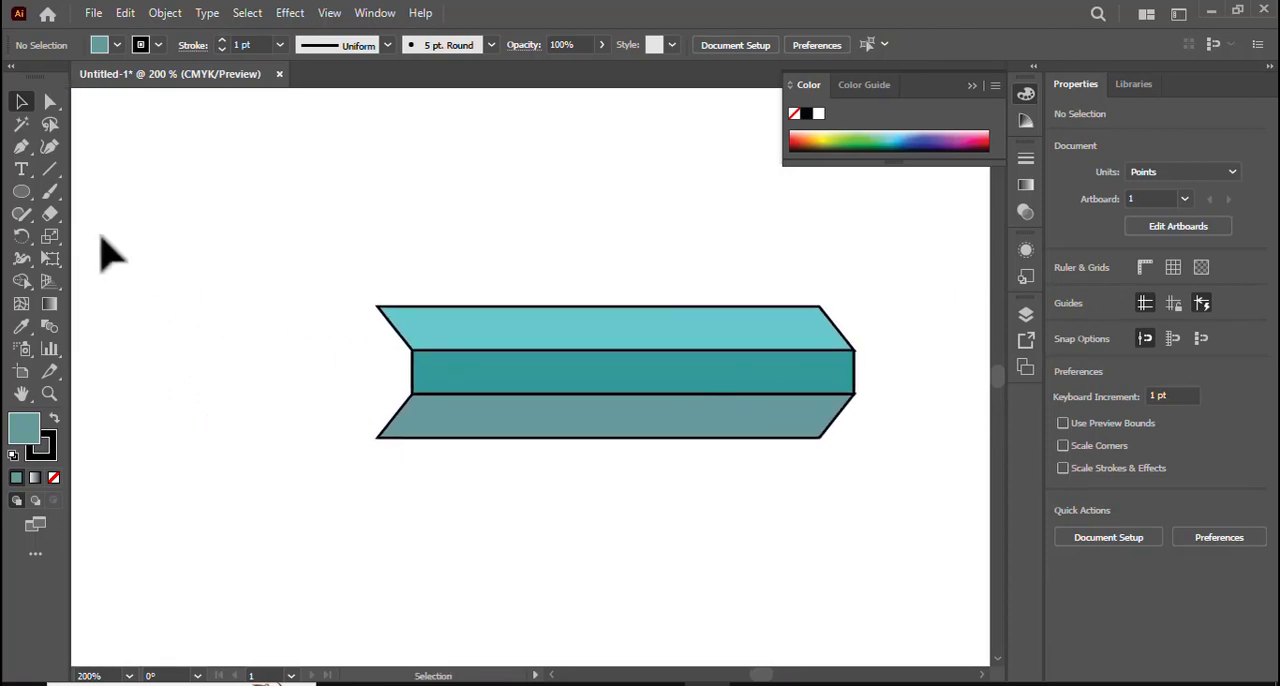
pyautogui.click(20, 147)
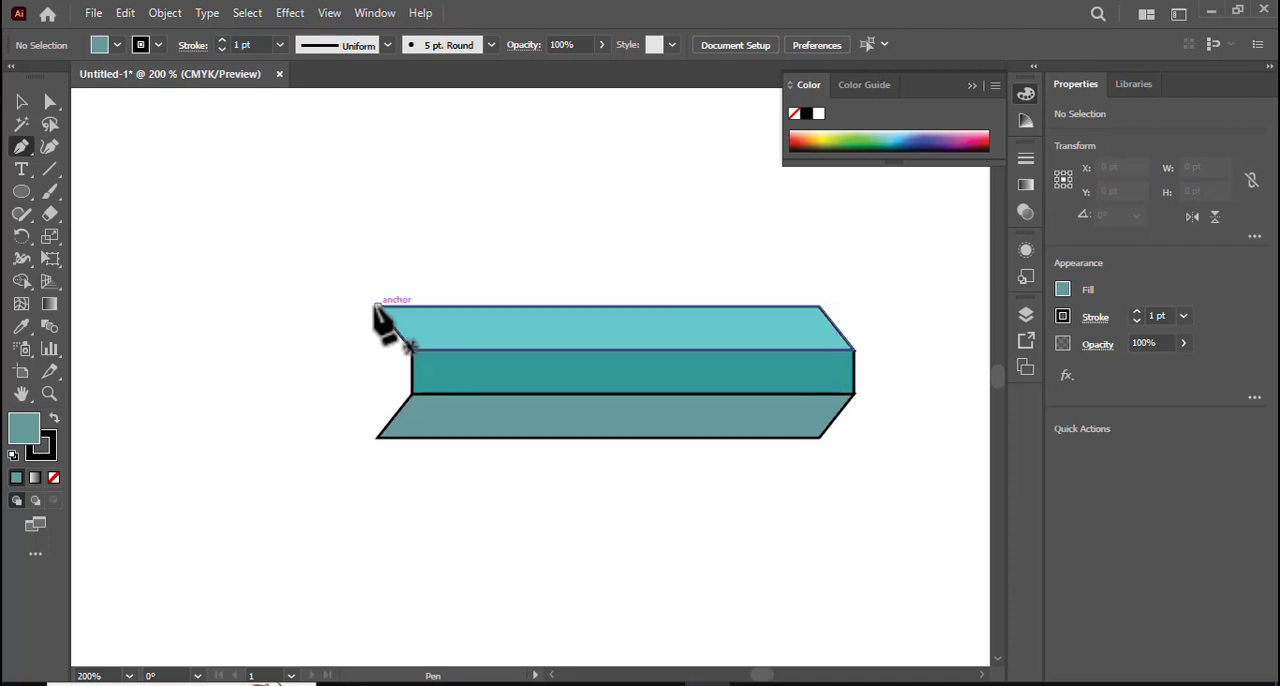
pyautogui.click(377, 305)
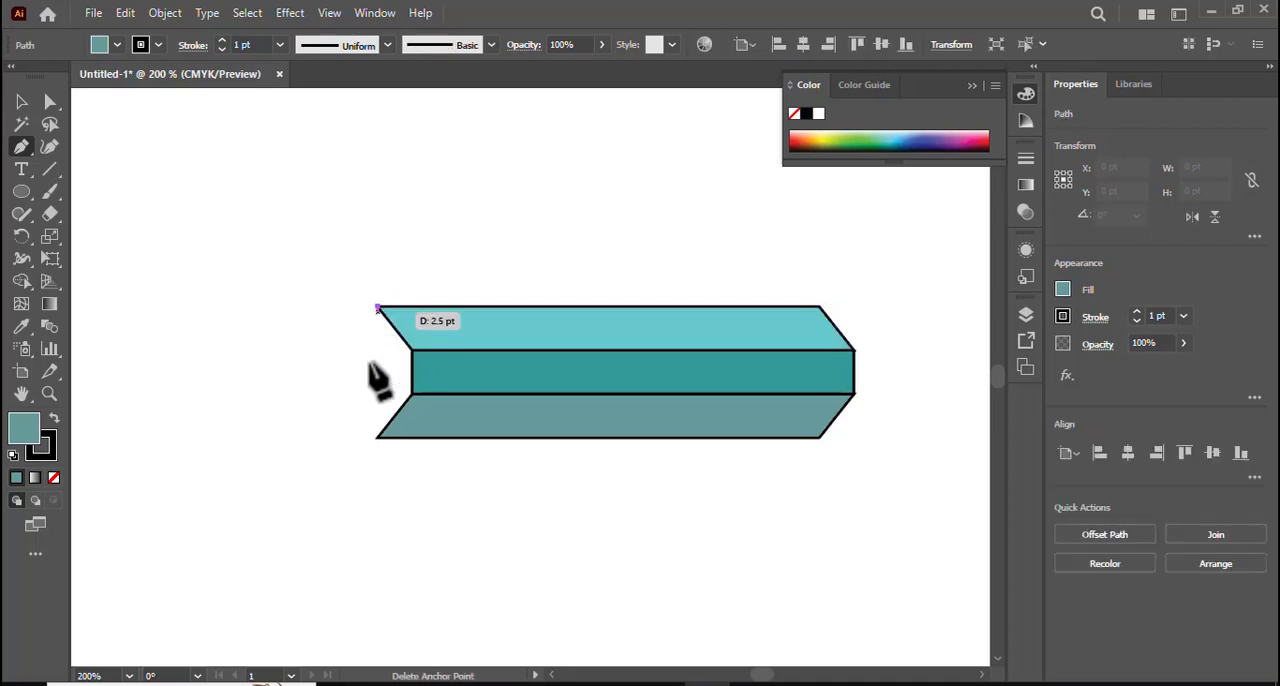
pyautogui.click(377, 437)
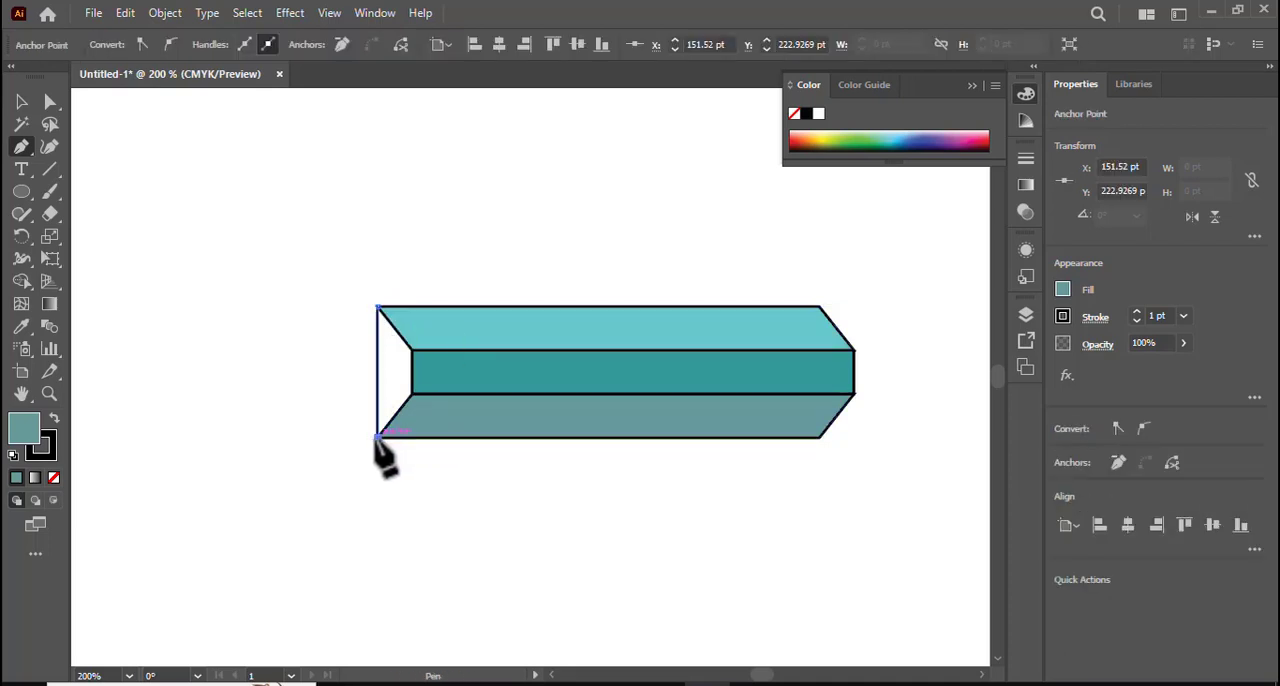
pyautogui.click(153, 437)
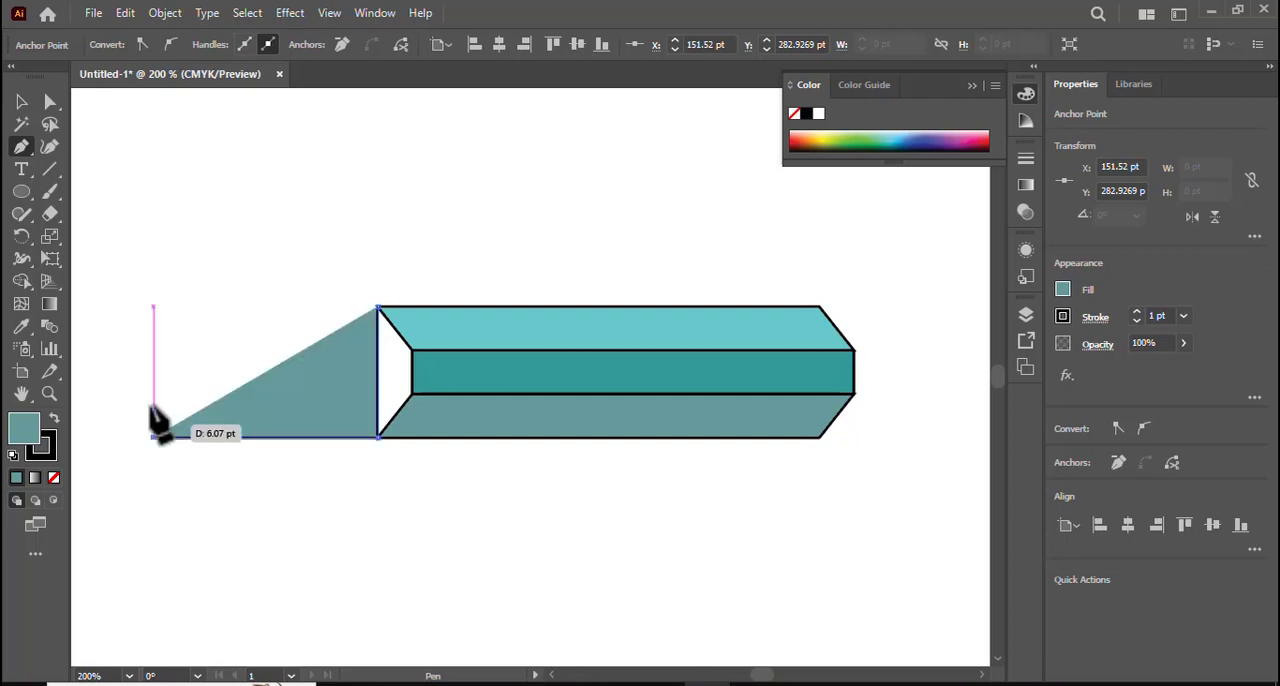
pyautogui.click(151, 307)
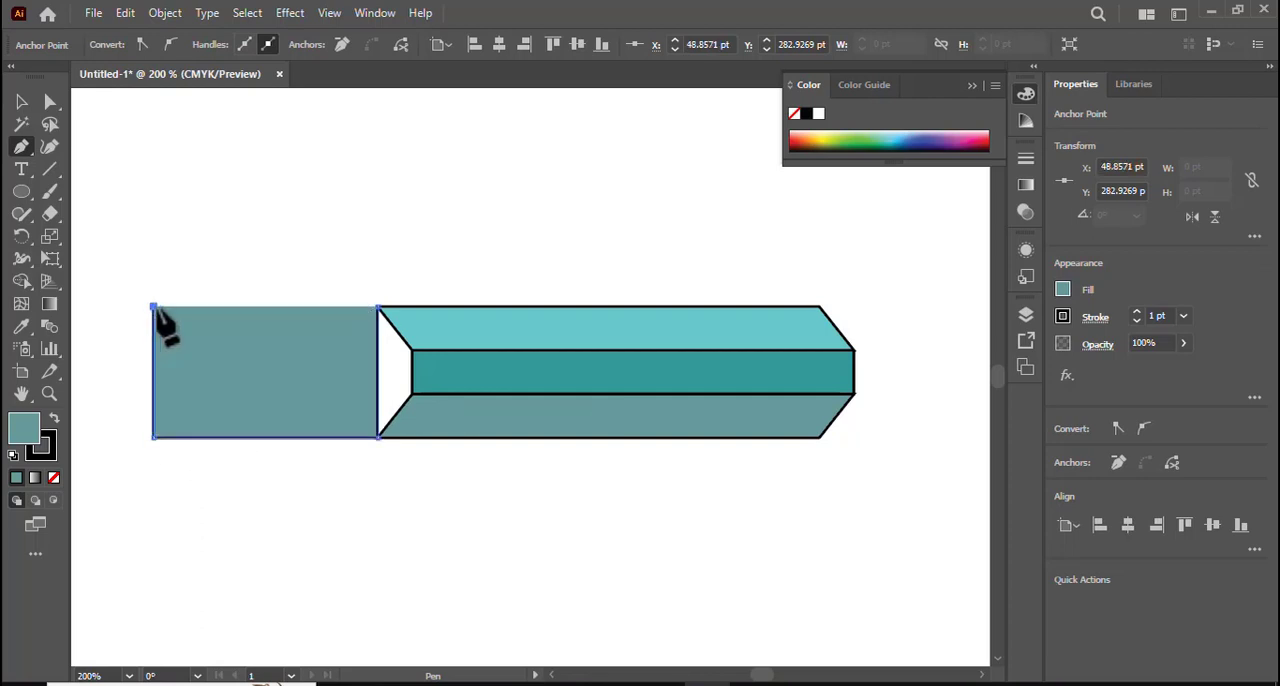
pyautogui.click(380, 308)
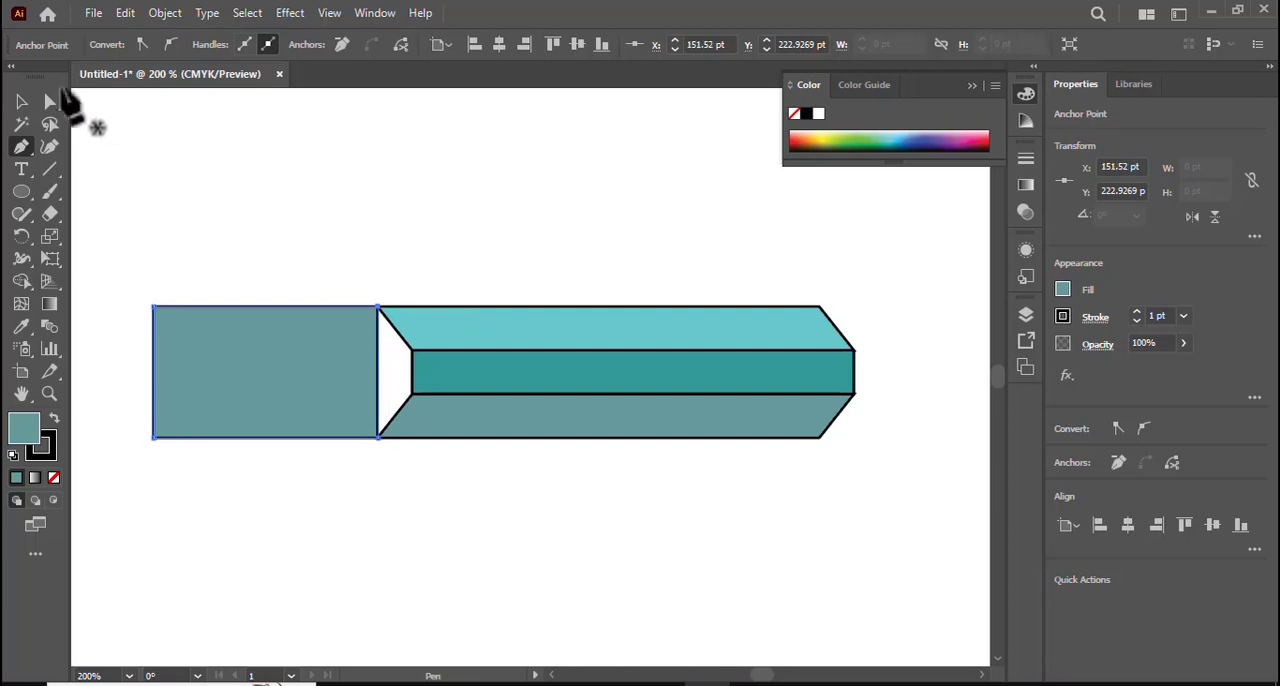
# - Turn the rectangle into a pointed triangle by adding an anchor midway along its outer edge and deleting that edge's two corner anchors
pyautogui.moveTo(24, 150); pyautogui.dragTo(92, 172)
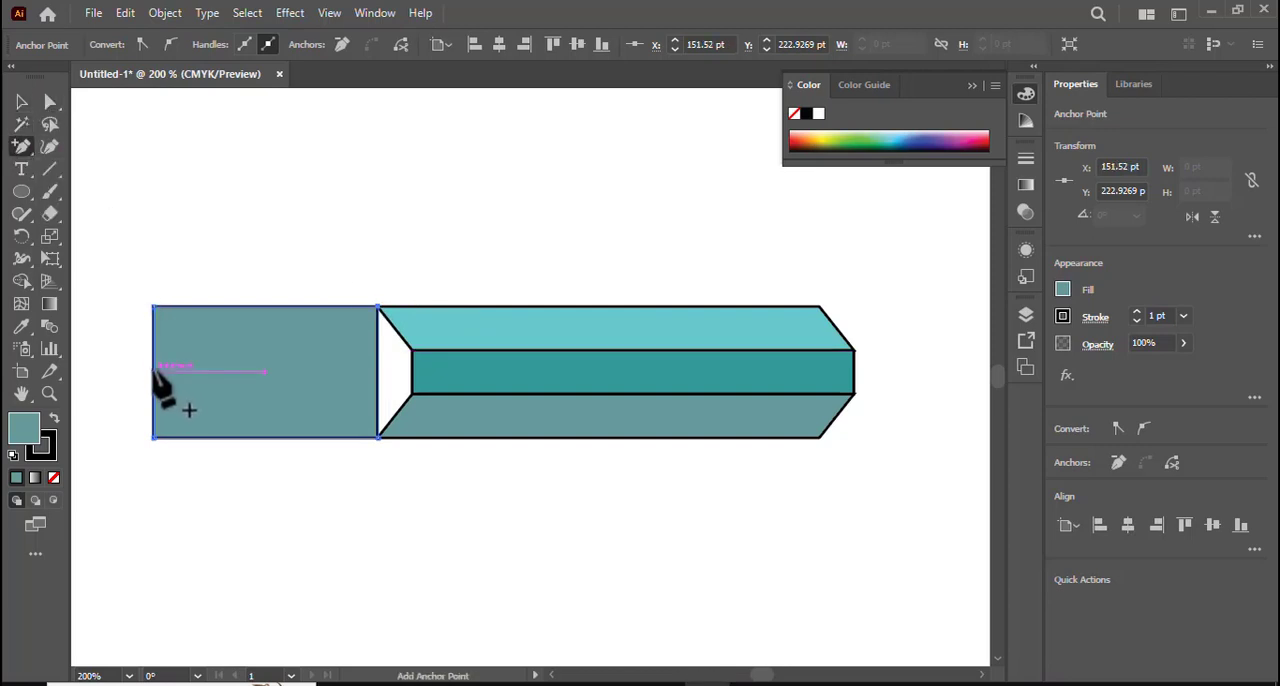
pyautogui.moveTo(22, 148); pyautogui.dragTo(108, 195)
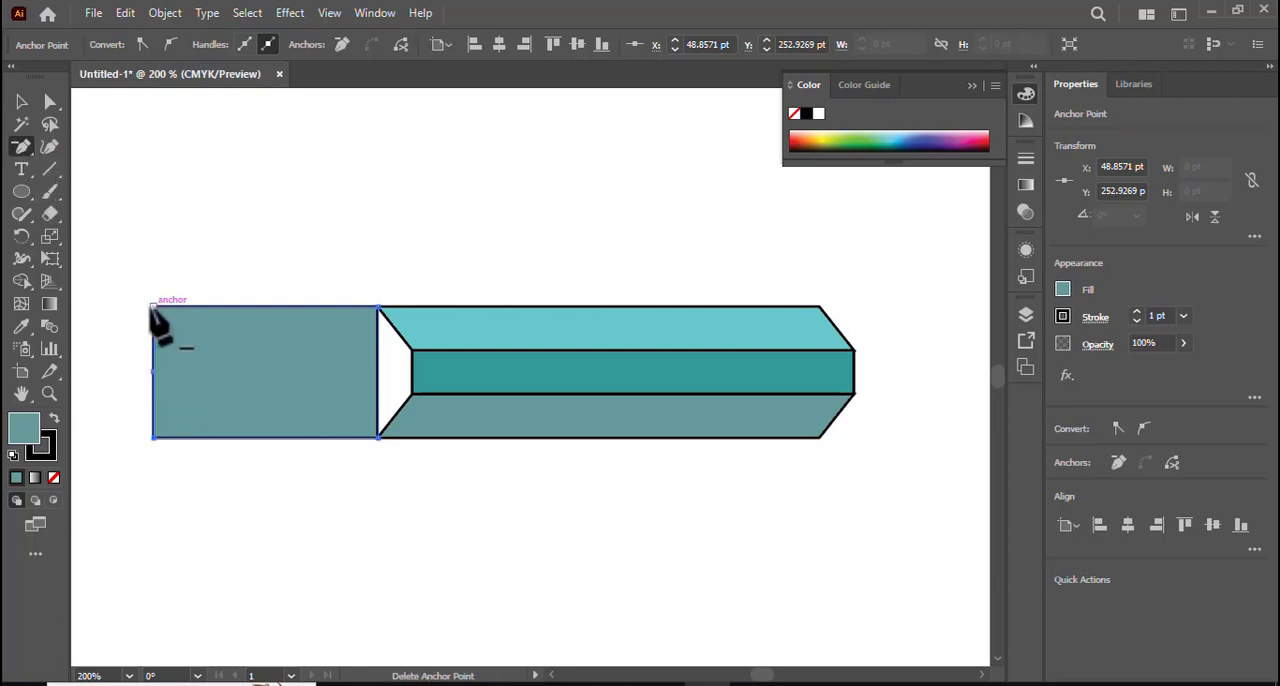
pyautogui.click(151, 306)
pyautogui.click(153, 437)
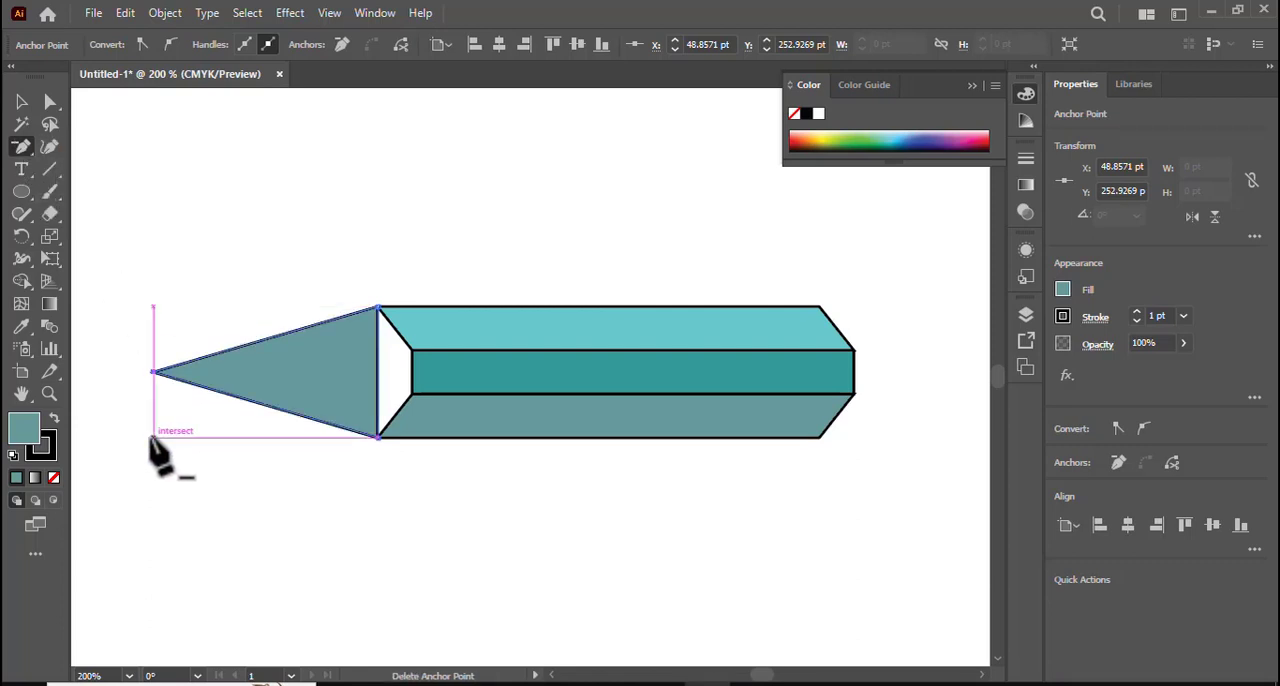
# - Bow the triangle's base outward over the body with the Curvature tool, making the cone about 120 pt wide overall
pyautogui.click(50, 147)
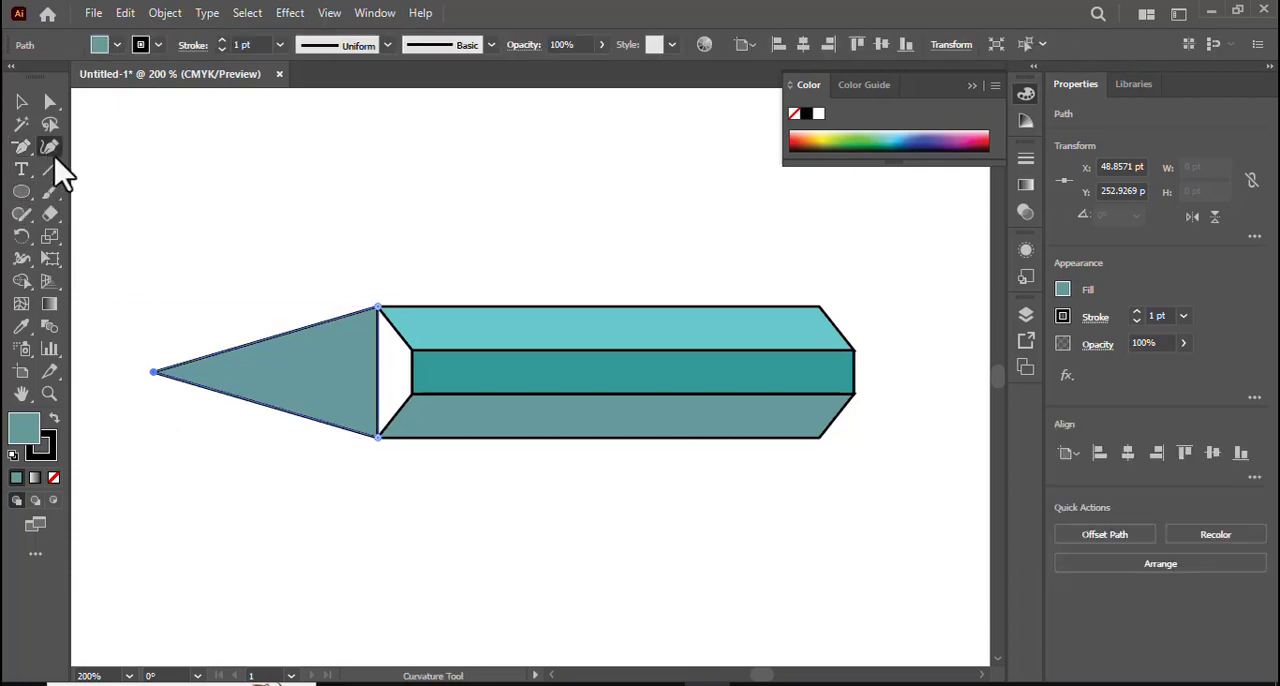
pyautogui.click(383, 370)
pyautogui.moveTo(384, 370); pyautogui.dragTo(416, 369)
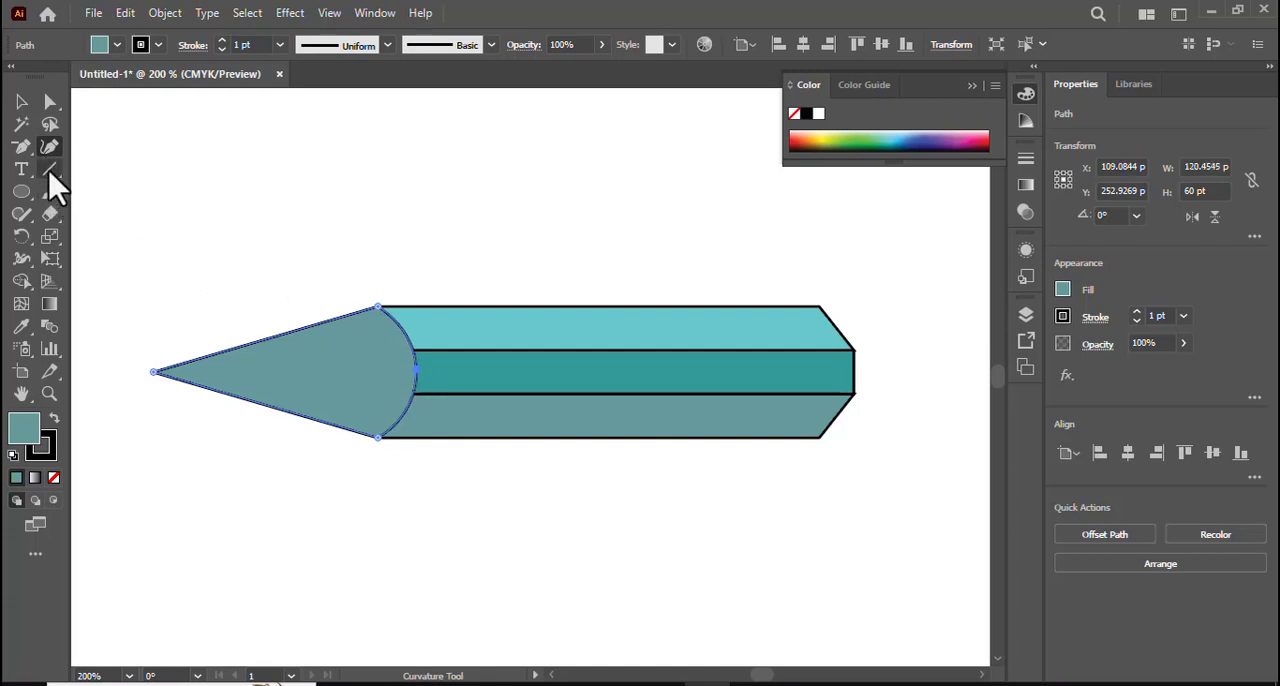
pyautogui.click(21, 101)
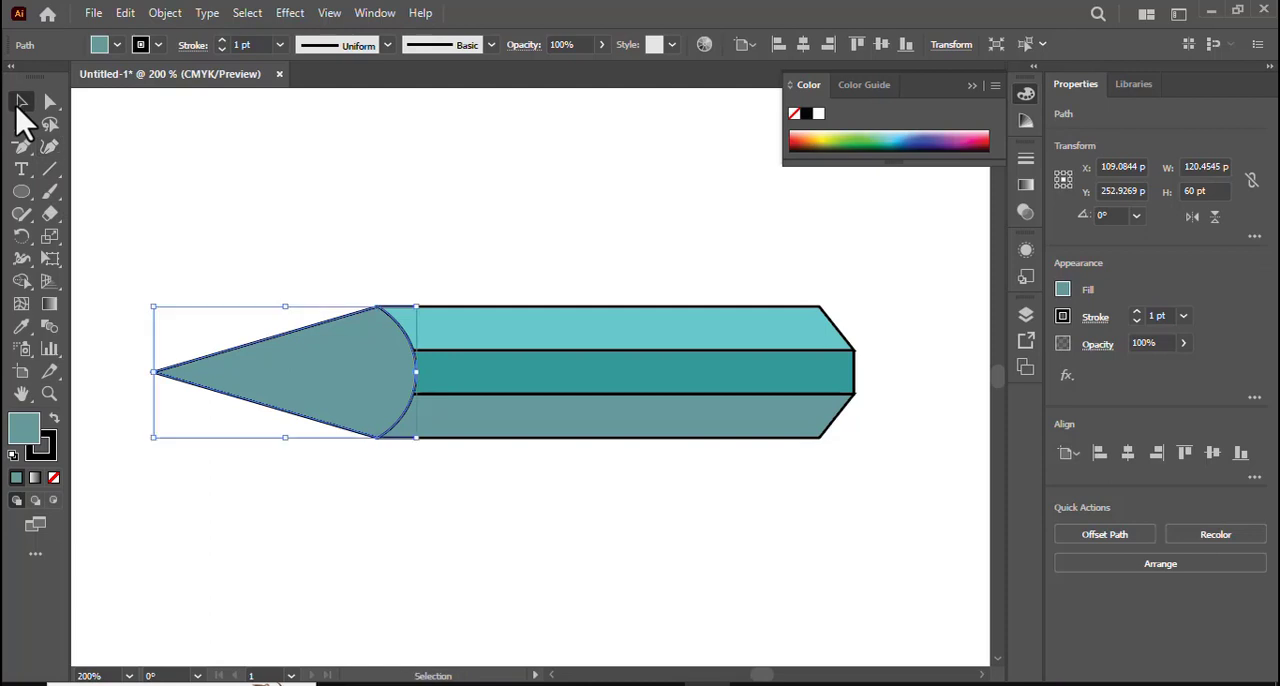
# - Draw a slanted line about 44 pt long across the cone near its tip and split the cone along it with Shape Builder
pyautogui.click(51, 170)
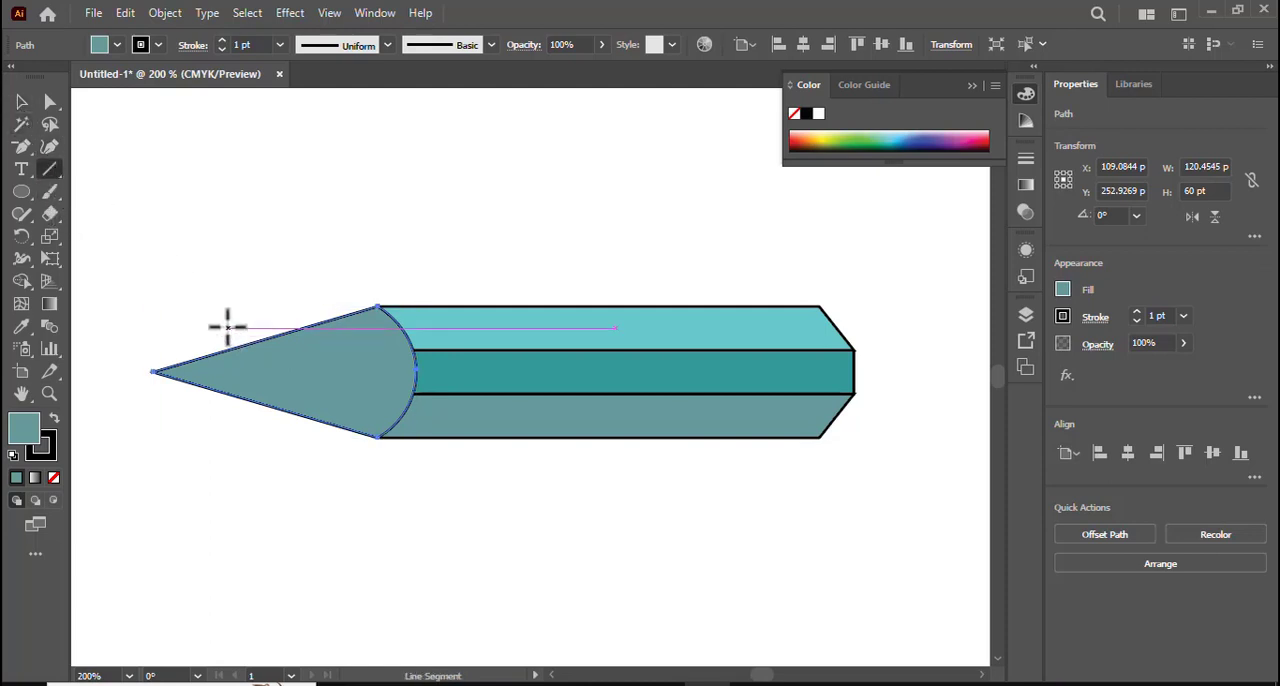
pyautogui.moveTo(225, 326); pyautogui.dragTo(245, 421)
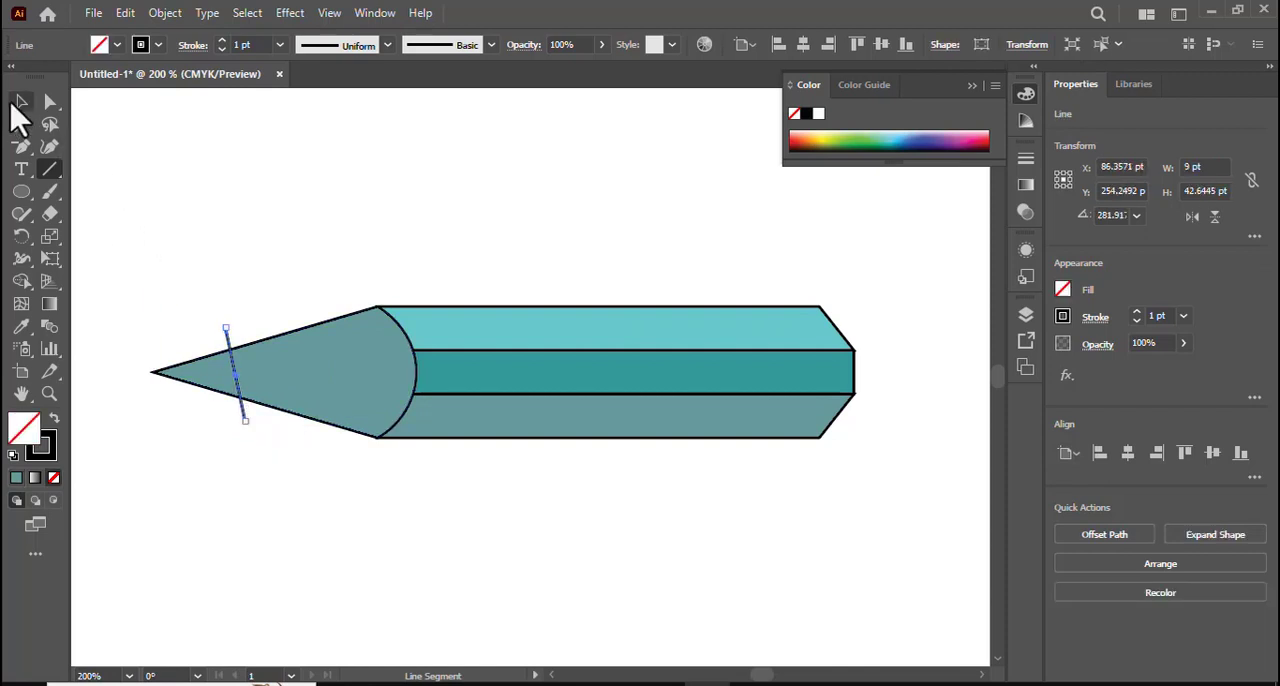
pyautogui.click(22, 281)
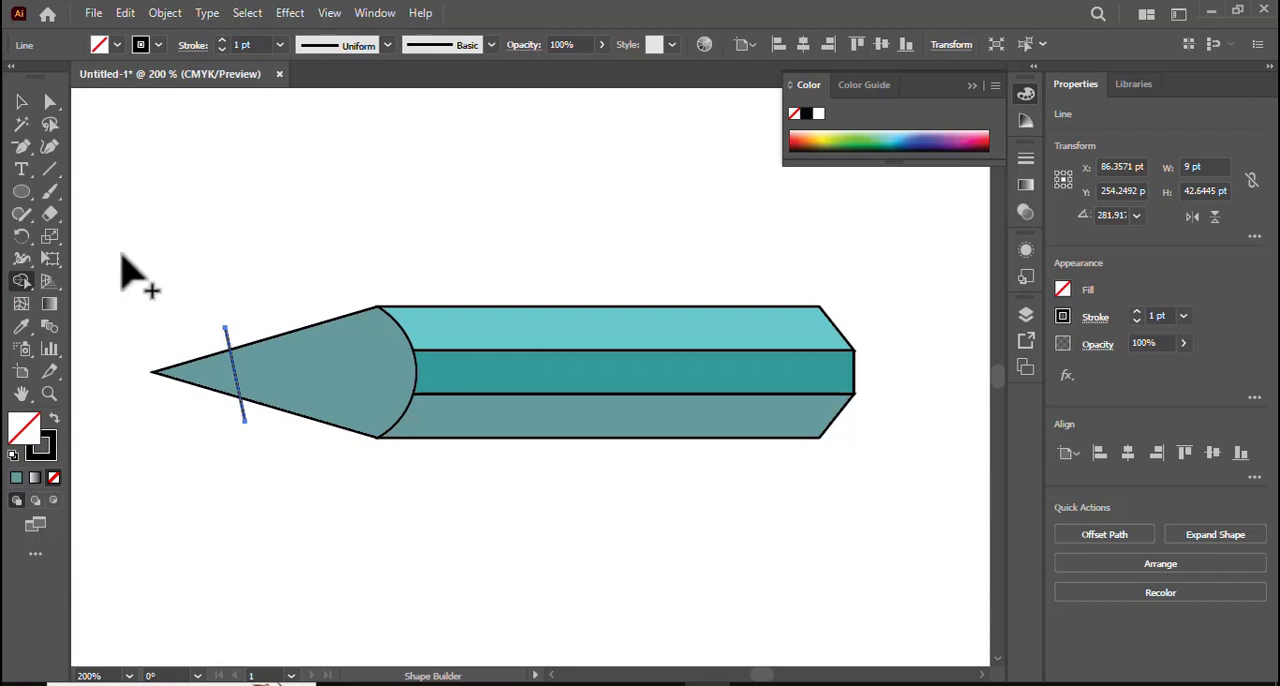
pyautogui.click(22, 102)
pyautogui.moveTo(150, 306); pyautogui.dragTo(288, 436)
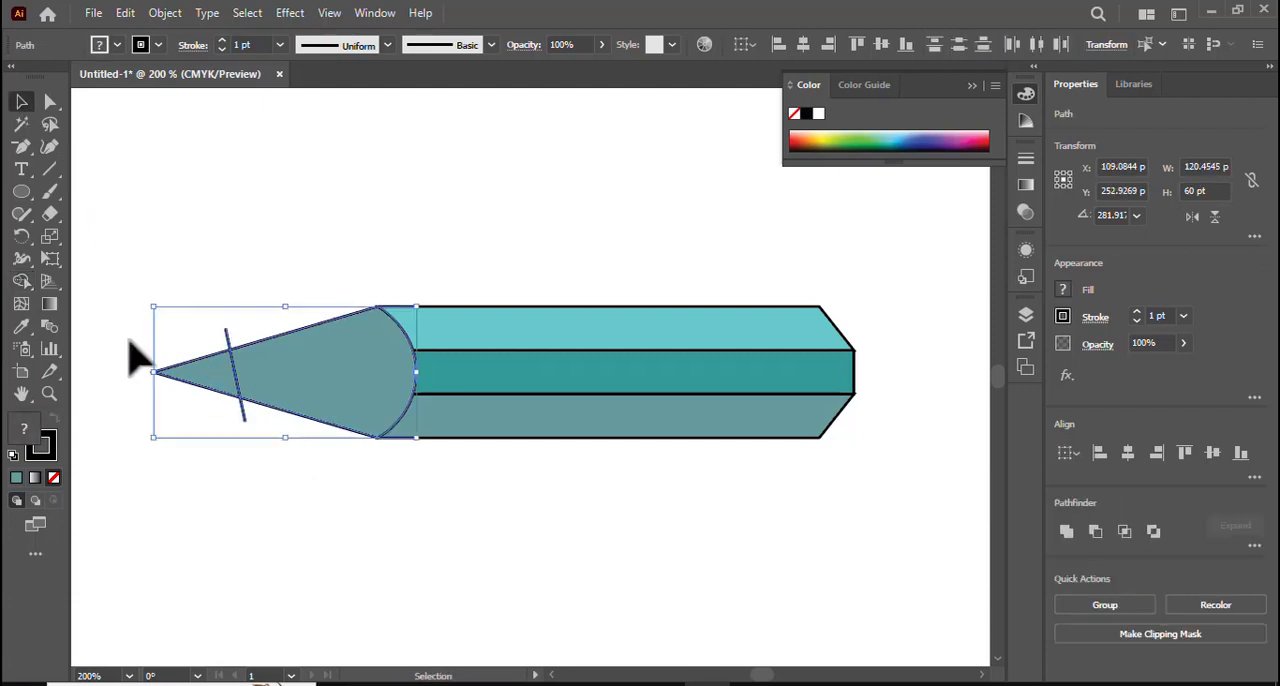
pyautogui.click(22, 281)
pyautogui.click(244, 388)
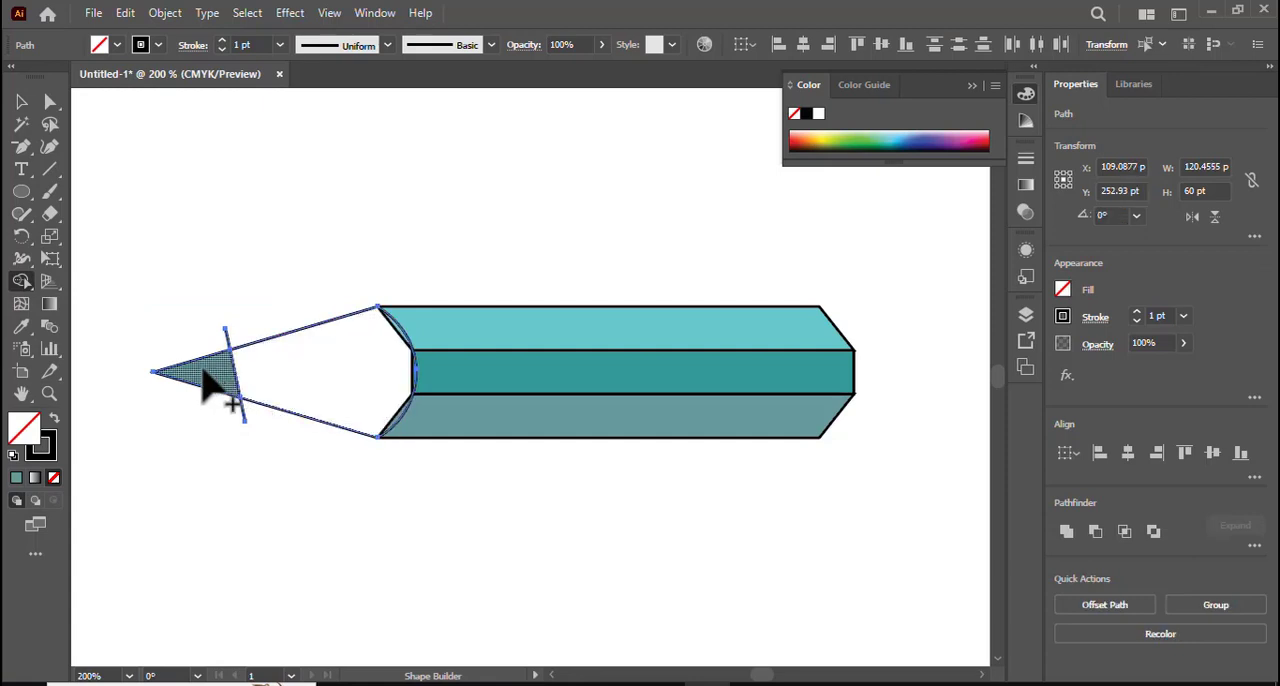
pyautogui.click(220, 365)
pyautogui.click(22, 102)
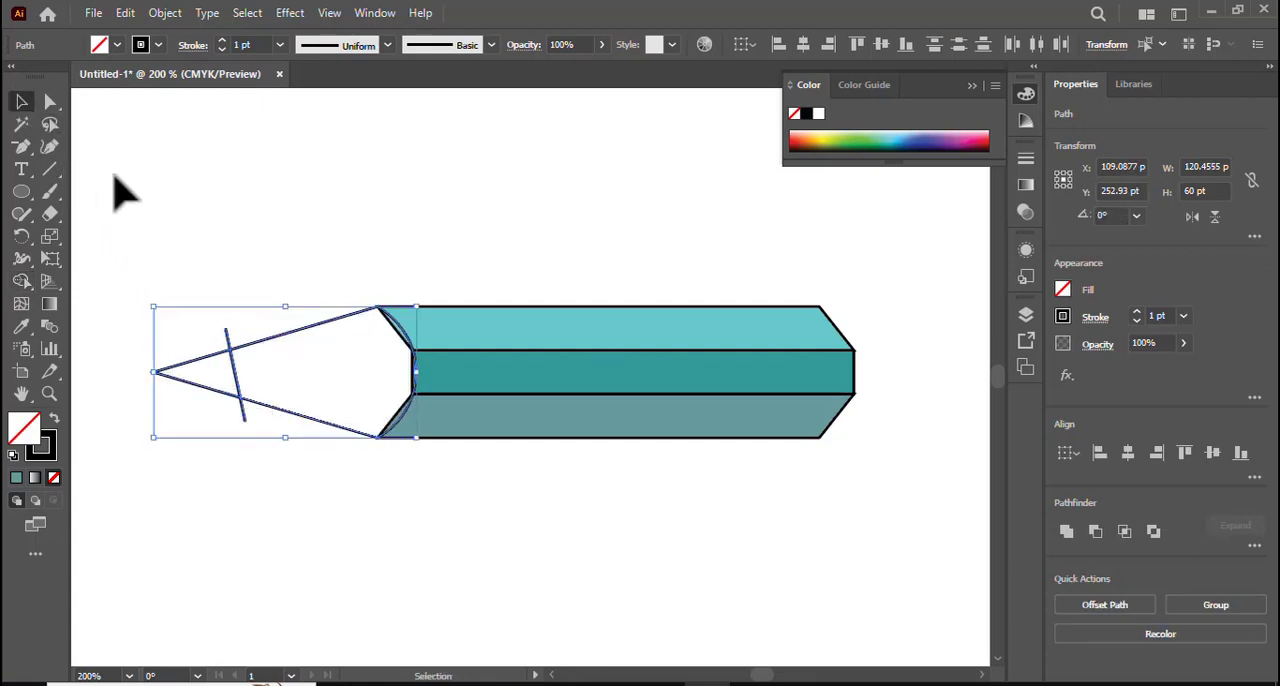
# - Delete the two line stubs sticking out above and below the cone
pyautogui.click(168, 183)
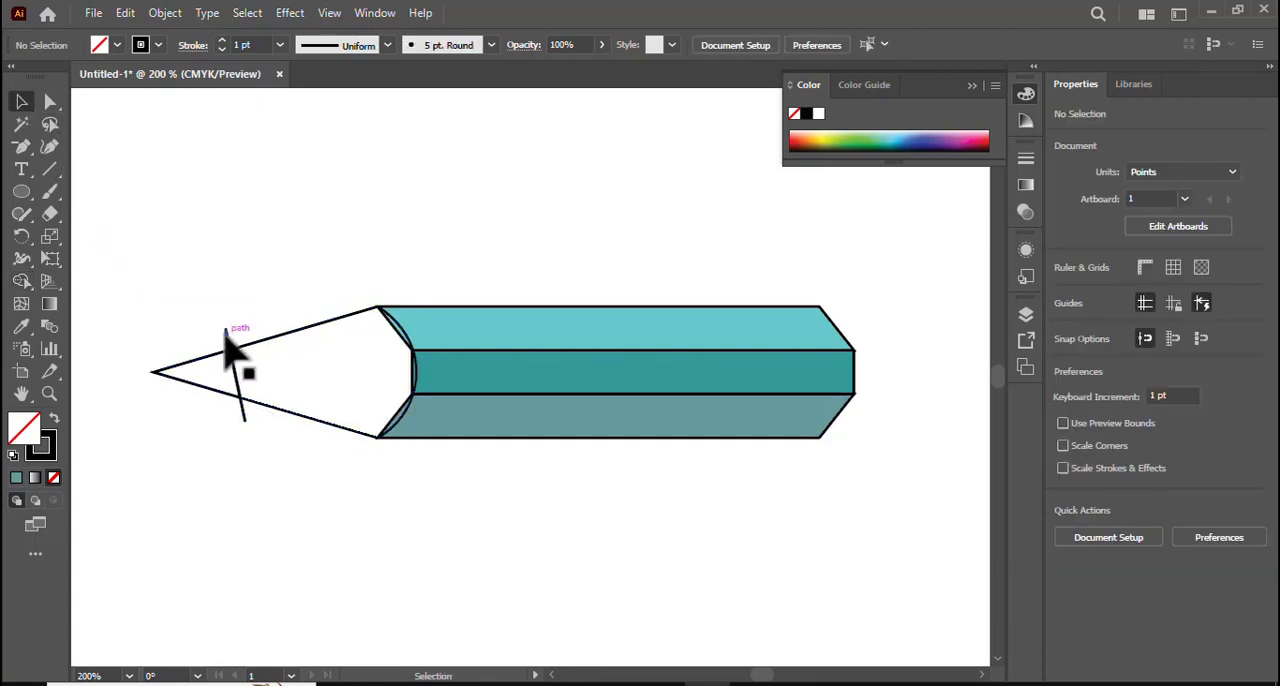
pyautogui.click(226, 340)
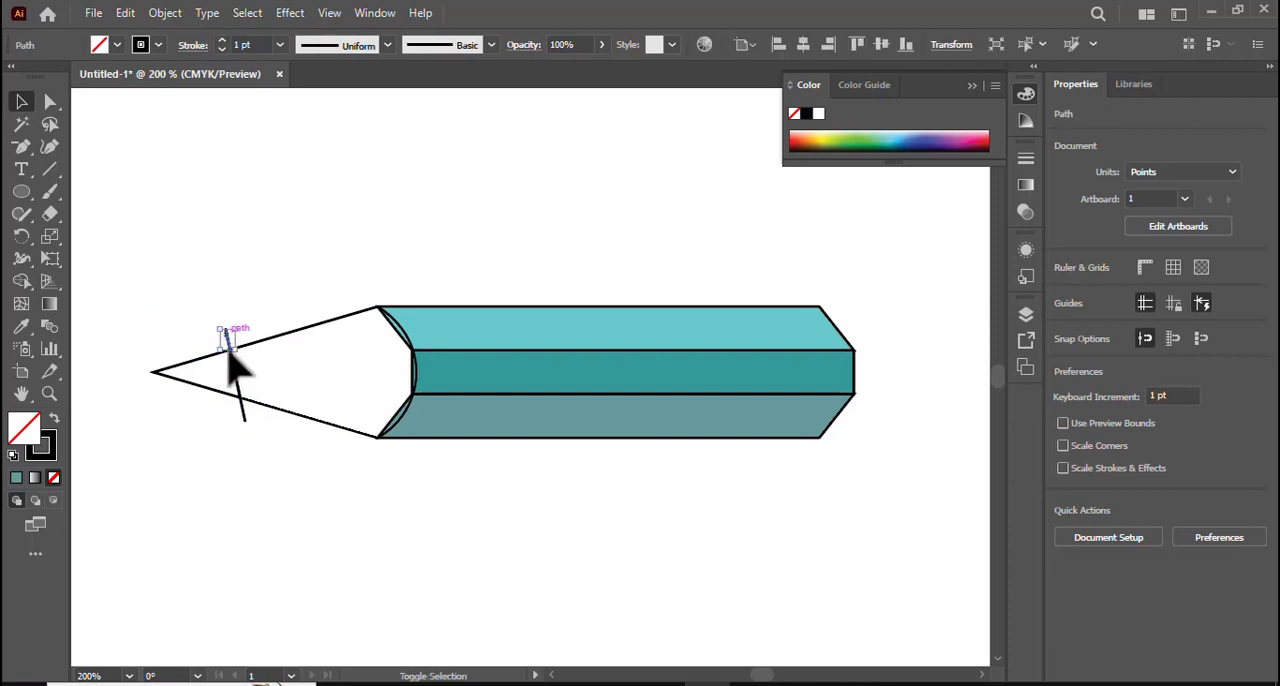
pyautogui.keyDown('shift'); pyautogui.click(240, 418); pyautogui.keyUp('shift')
pyautogui.click(420, 460)
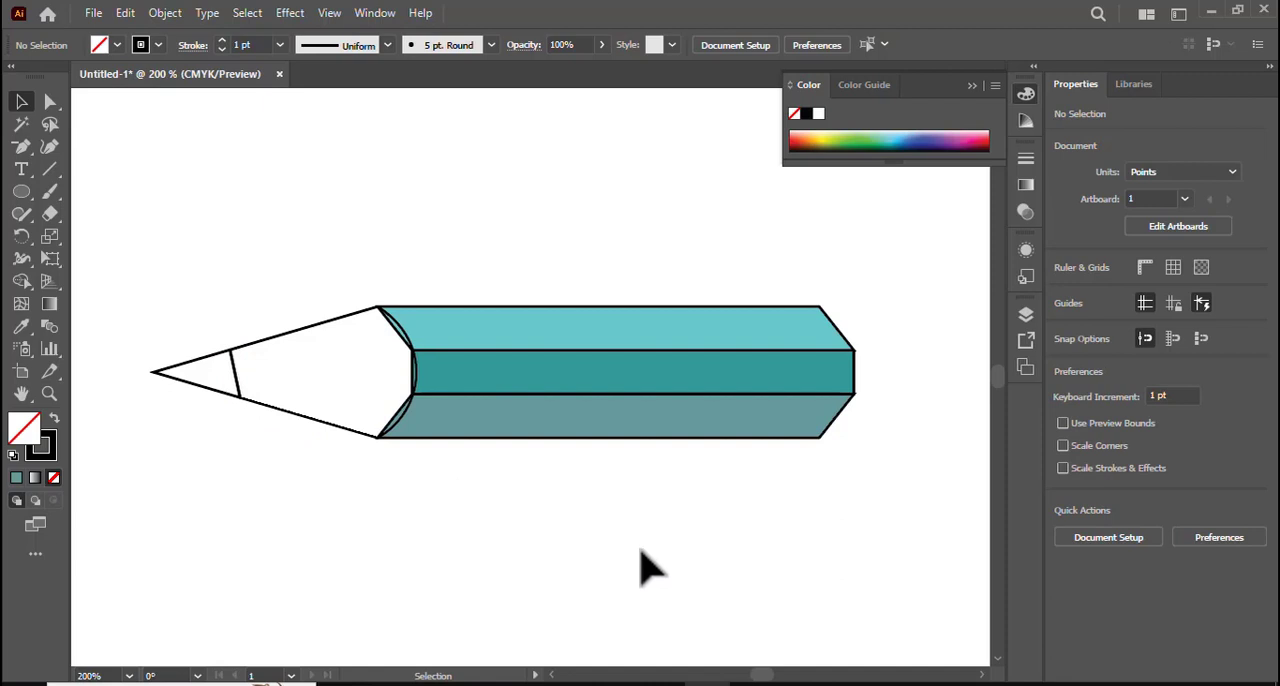
# - Fill the larger cone section with a linear gradient whose two end stops are dark brown, C=40 M=70 Y=100 K=50
pyautogui.click(323, 333)
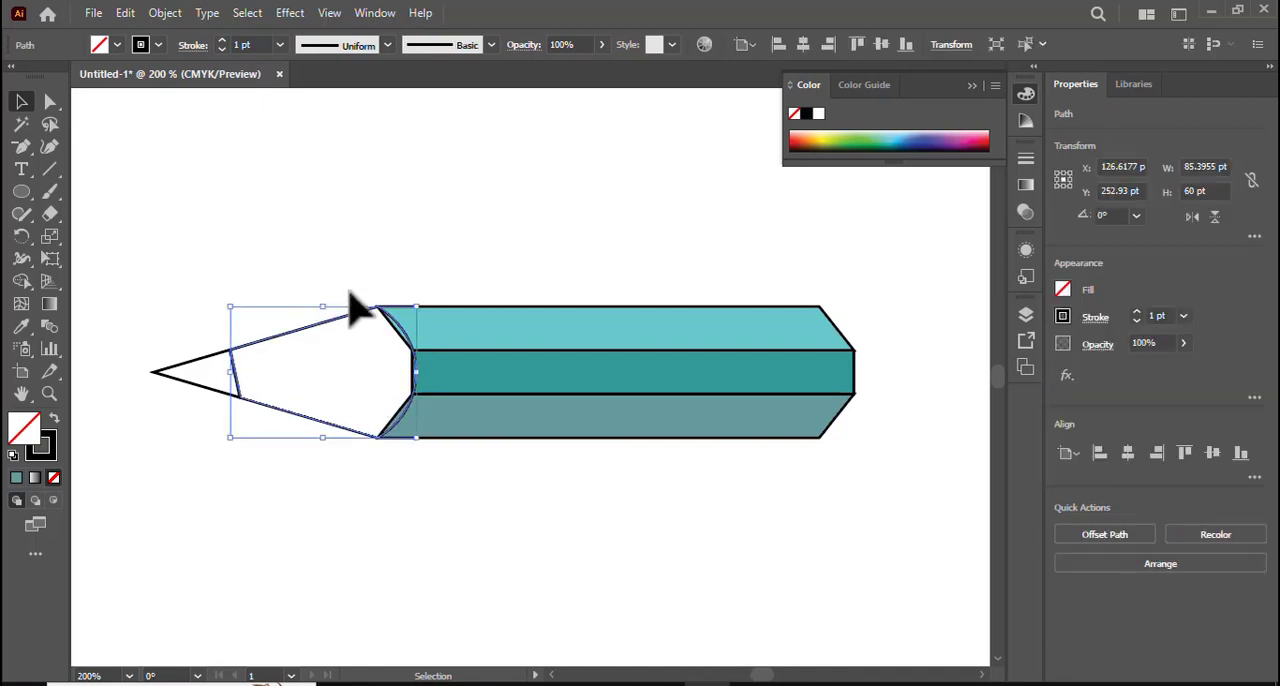
pyautogui.click(34, 478)
pyautogui.doubleClick(805, 327)
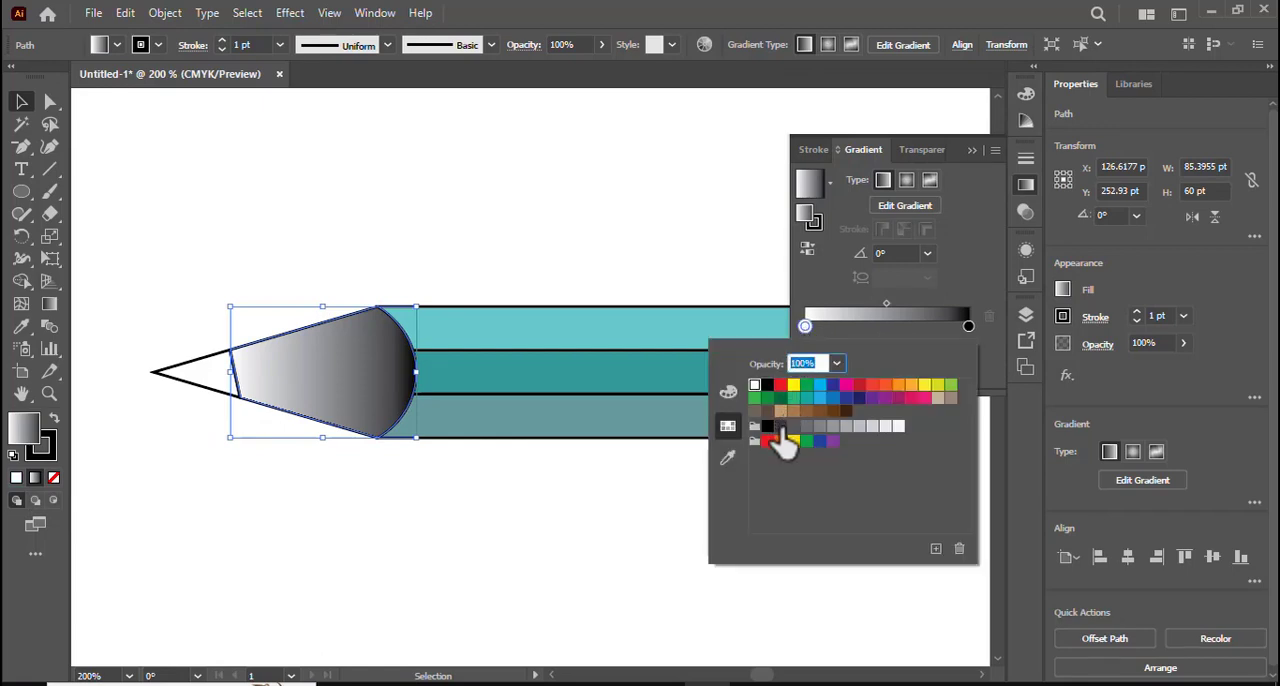
pyautogui.click(783, 428)
pyautogui.click(967, 326)
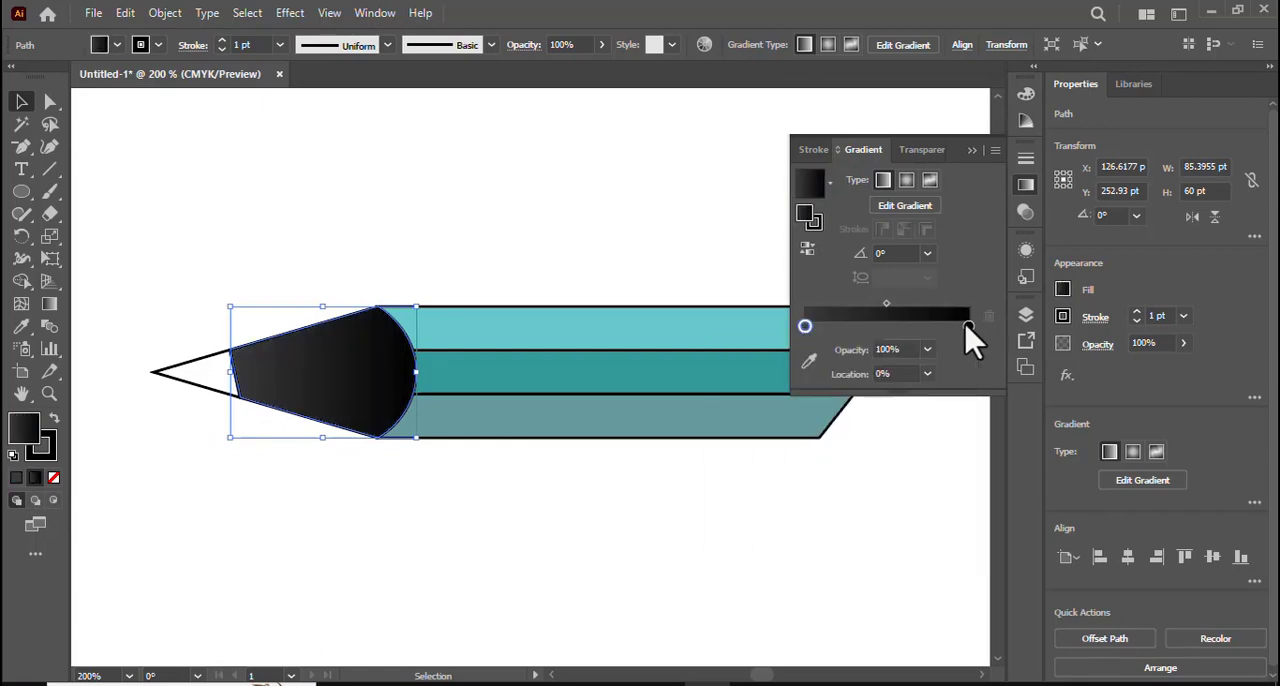
pyautogui.doubleClick(967, 326)
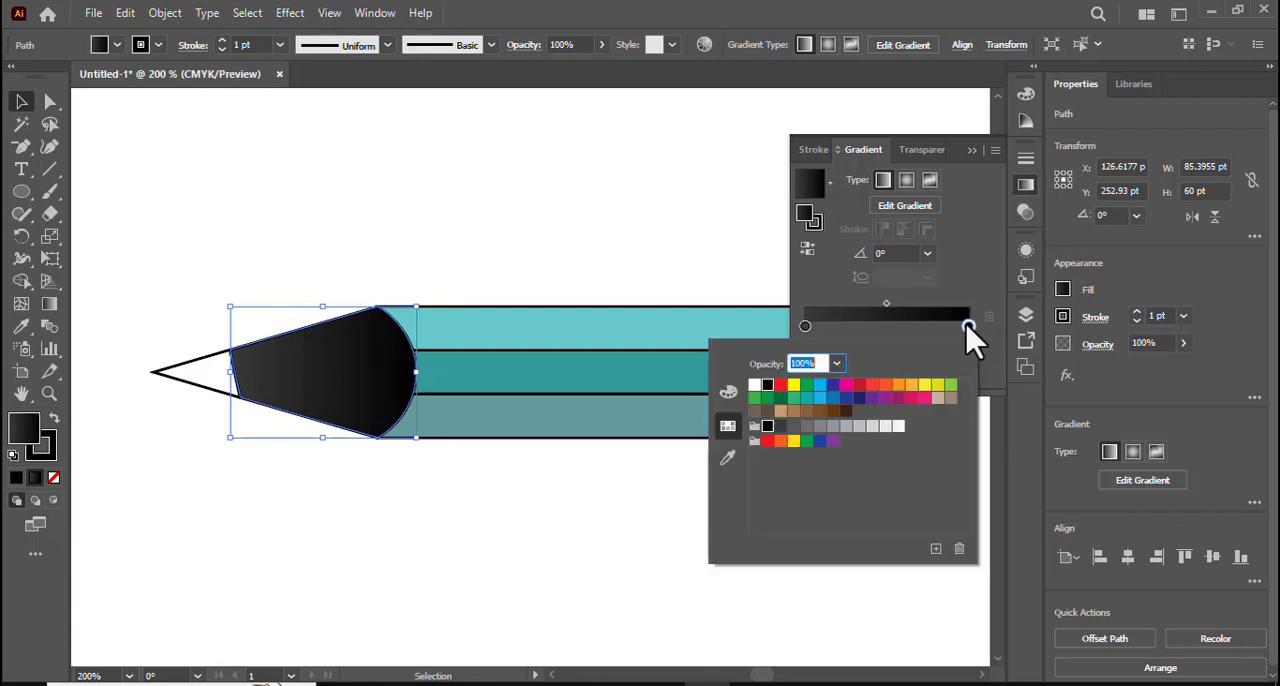
pyautogui.click(835, 412)
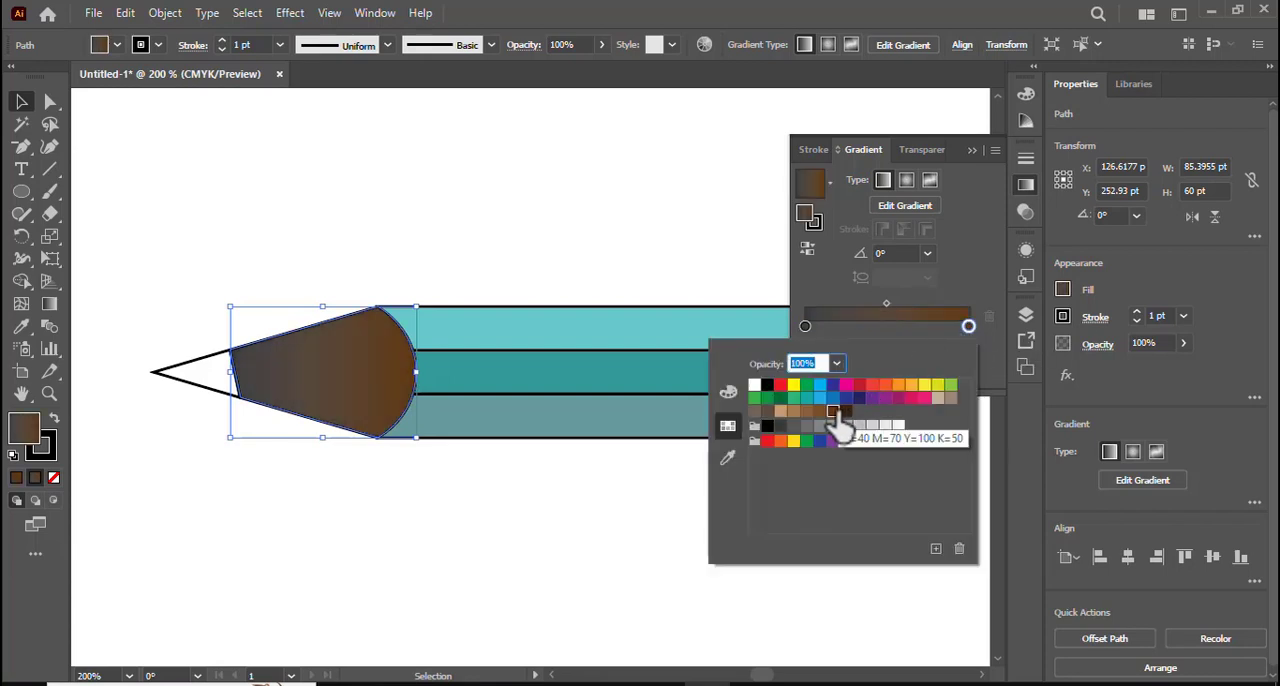
pyautogui.click(803, 324)
pyautogui.doubleClick(803, 324)
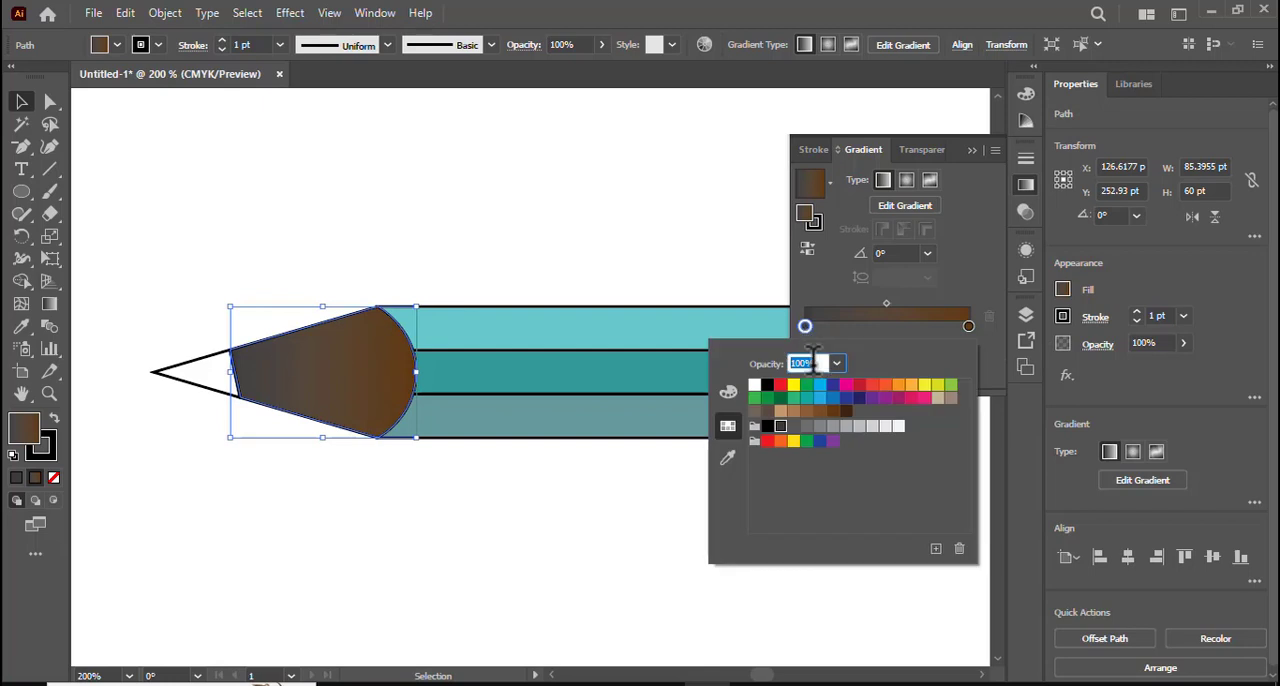
pyautogui.click(826, 413)
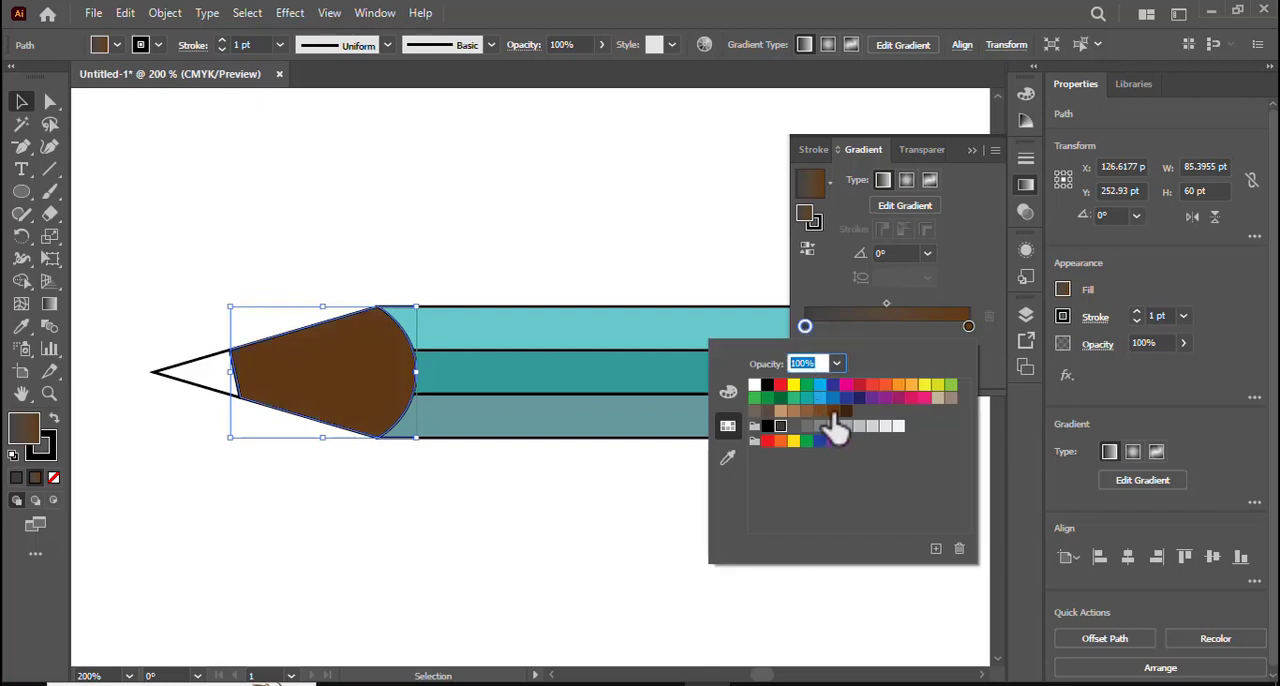
# - Add a gradient stop midway between the ends and colour it light brown, C=30 M=50 Y=75 K=10
pyautogui.click(887, 327)
pyautogui.doubleClick(887, 328)
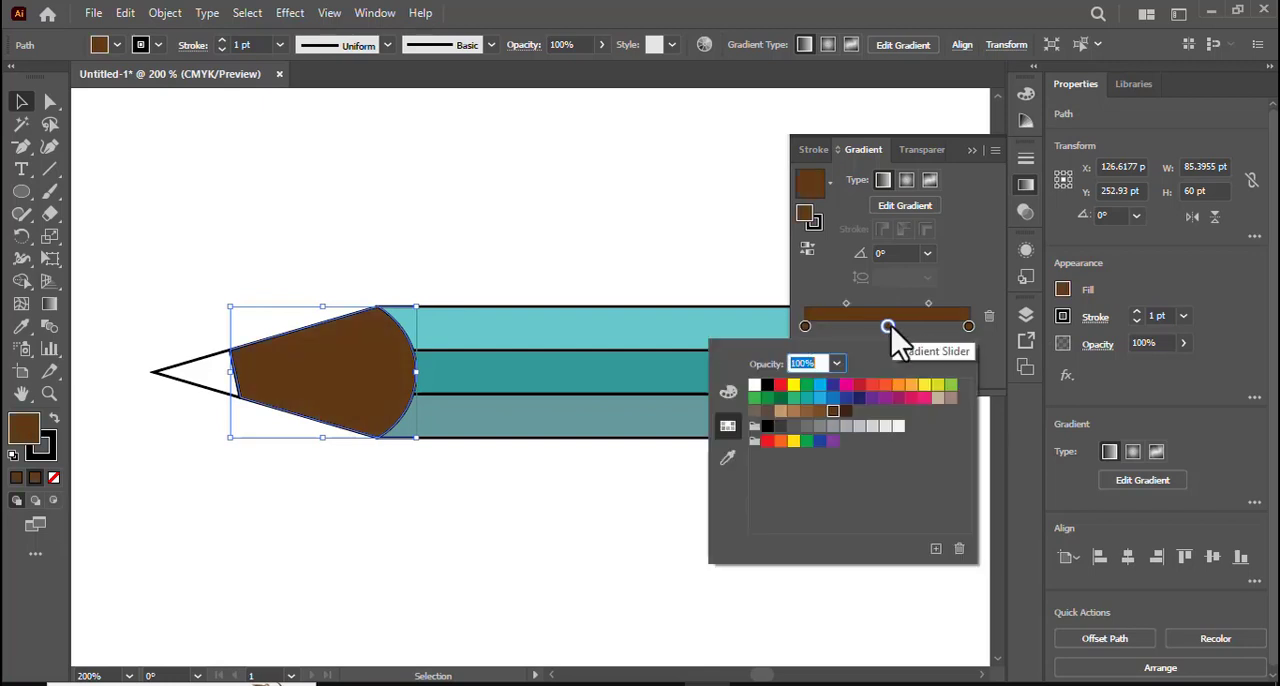
pyautogui.click(794, 412)
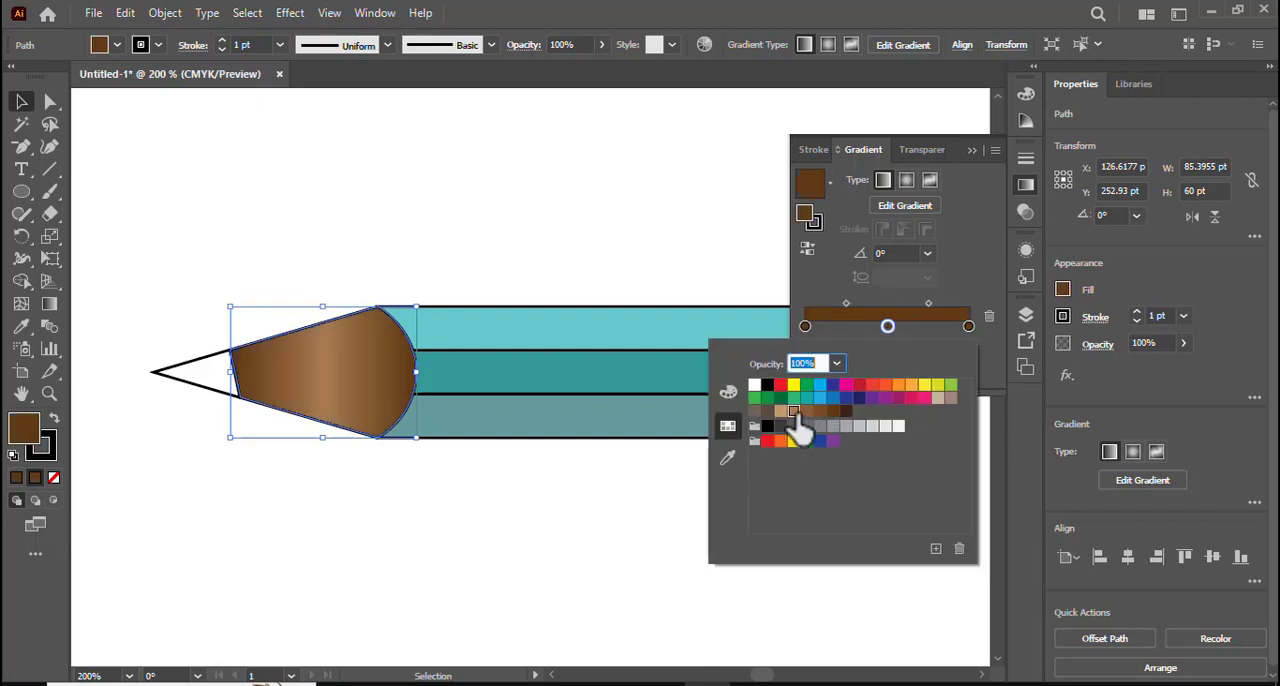
pyautogui.click(982, 175)
pyautogui.click(971, 151)
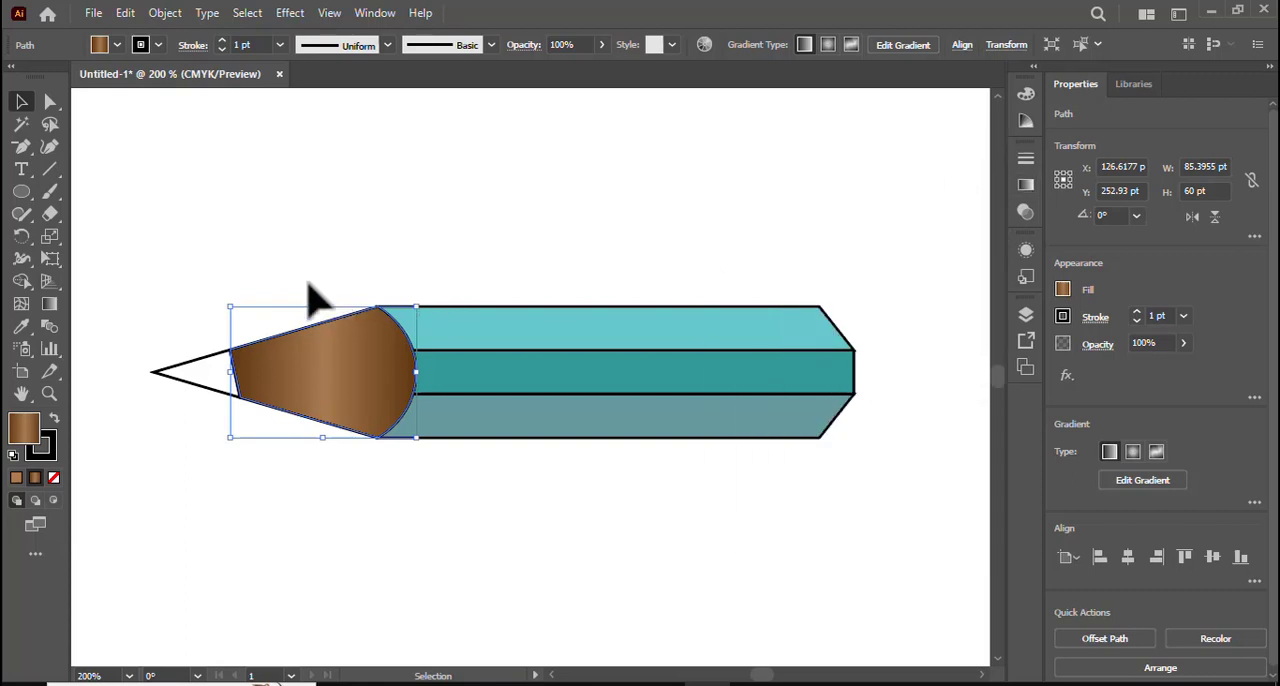
# - Run the brown gradient vertically across the cone section and move both dark end stops inward to the section's edges
pyautogui.click(49, 303)
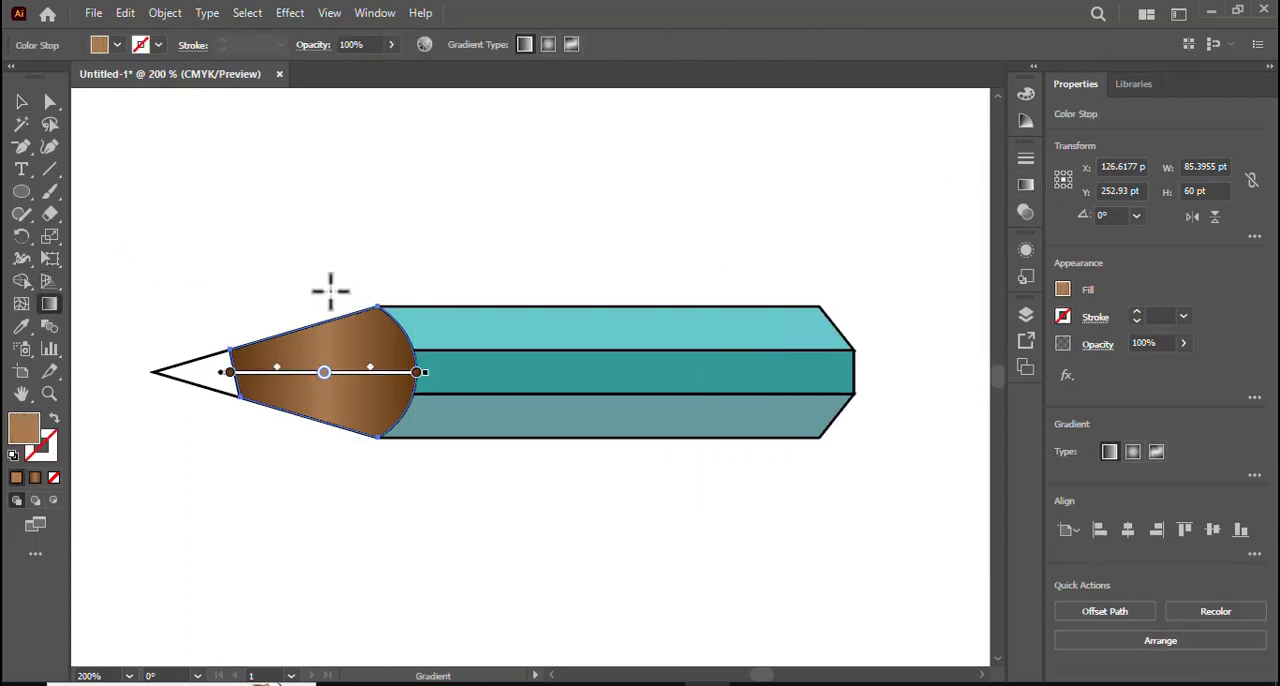
pyautogui.moveTo(330, 282); pyautogui.dragTo(322, 444)
pyautogui.click(322, 443)
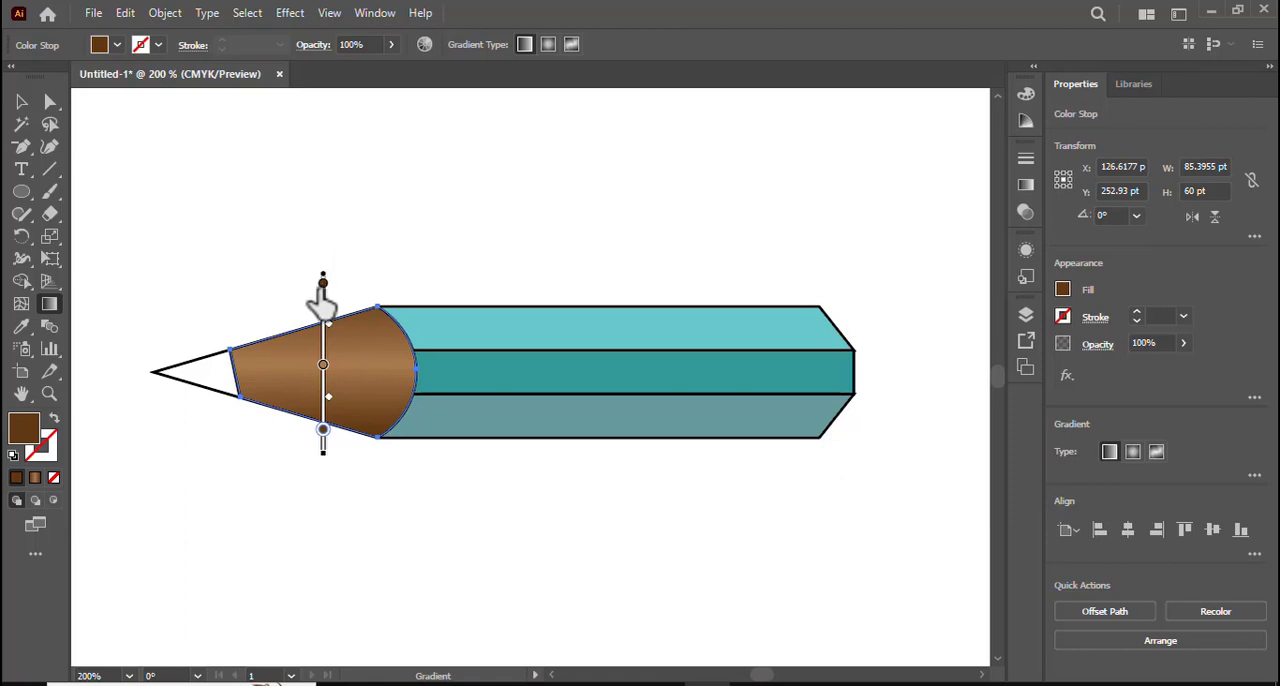
pyautogui.moveTo(323, 290); pyautogui.dragTo(322, 318)
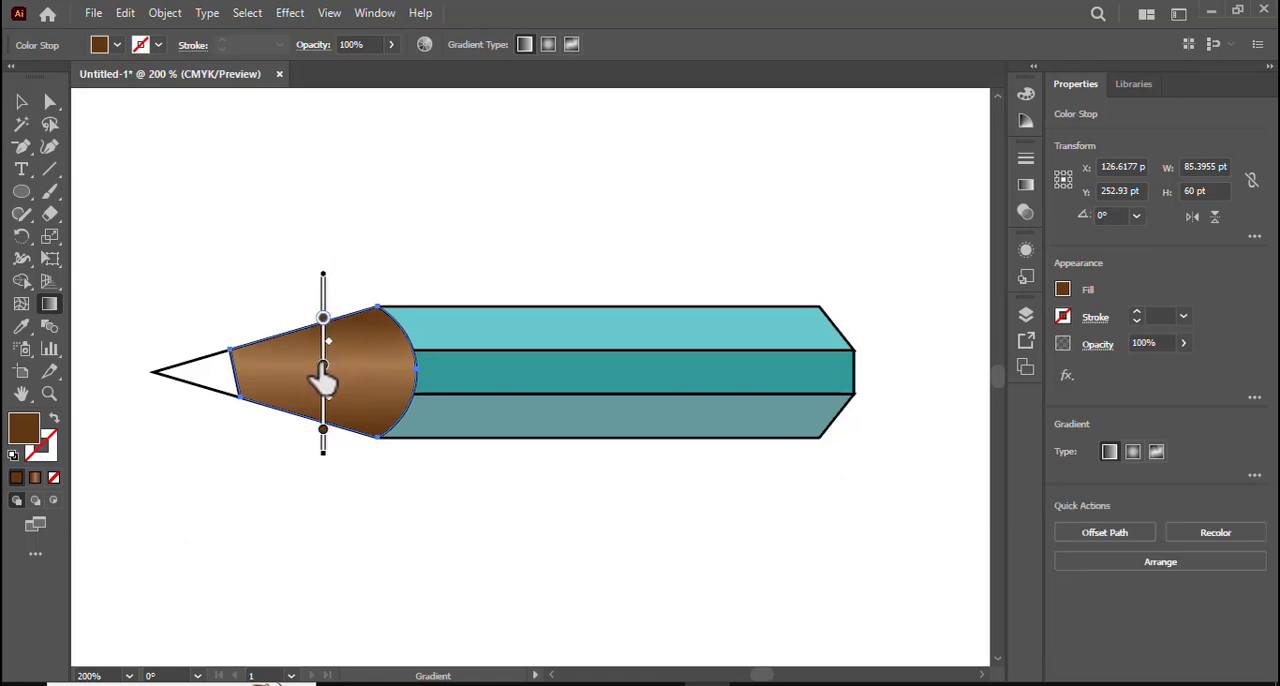
# - Move both dark brown gradient stops closer to the light brown middle stop to narrow the highlight on the cone
pyautogui.click(322, 364)
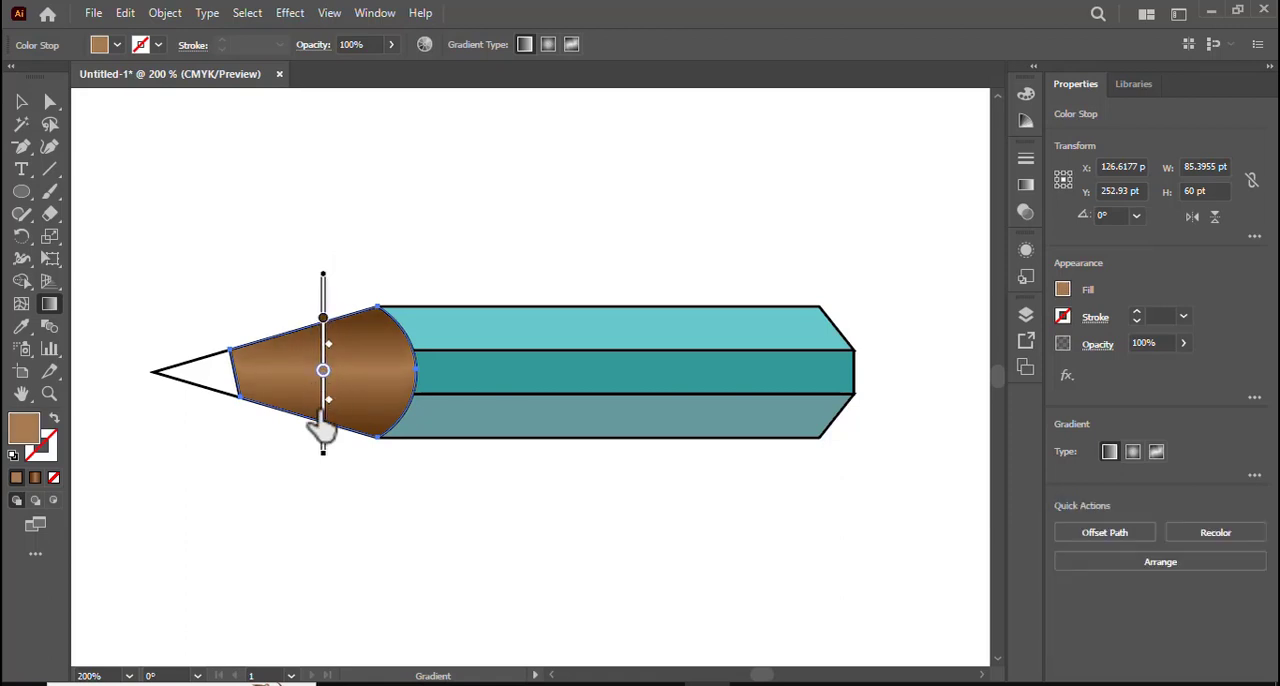
pyautogui.click(323, 428)
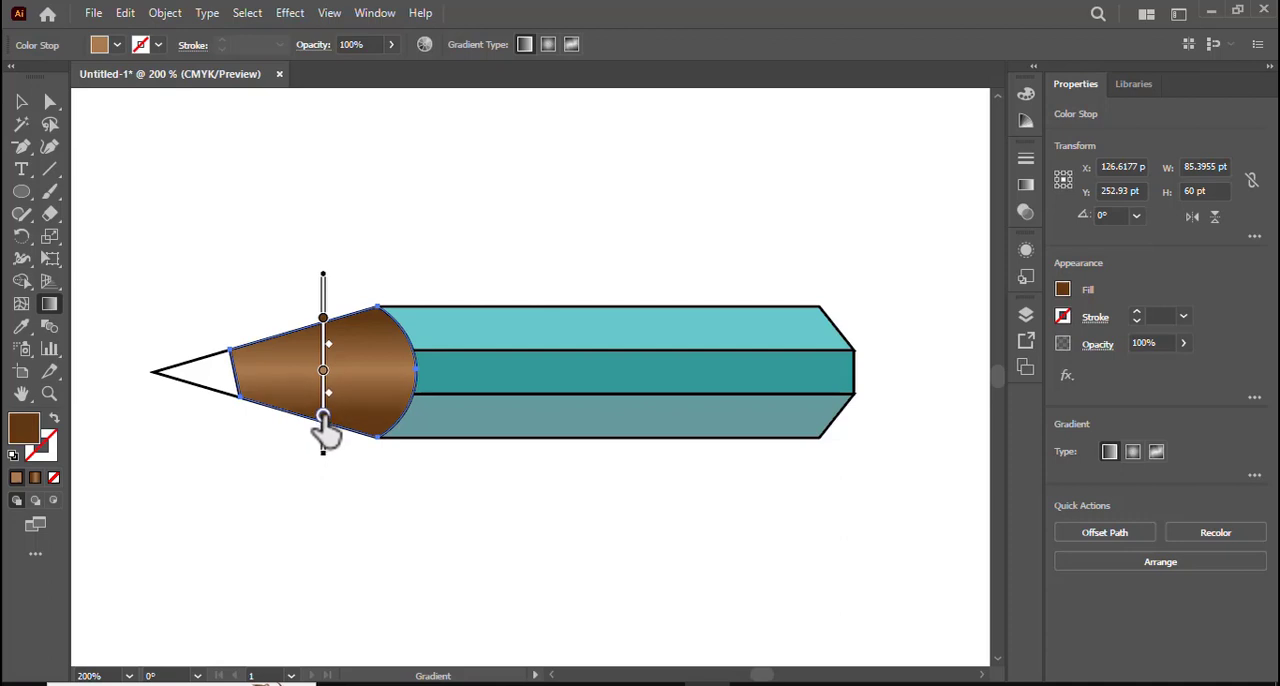
pyautogui.moveTo(324, 321); pyautogui.dragTo(323, 408)
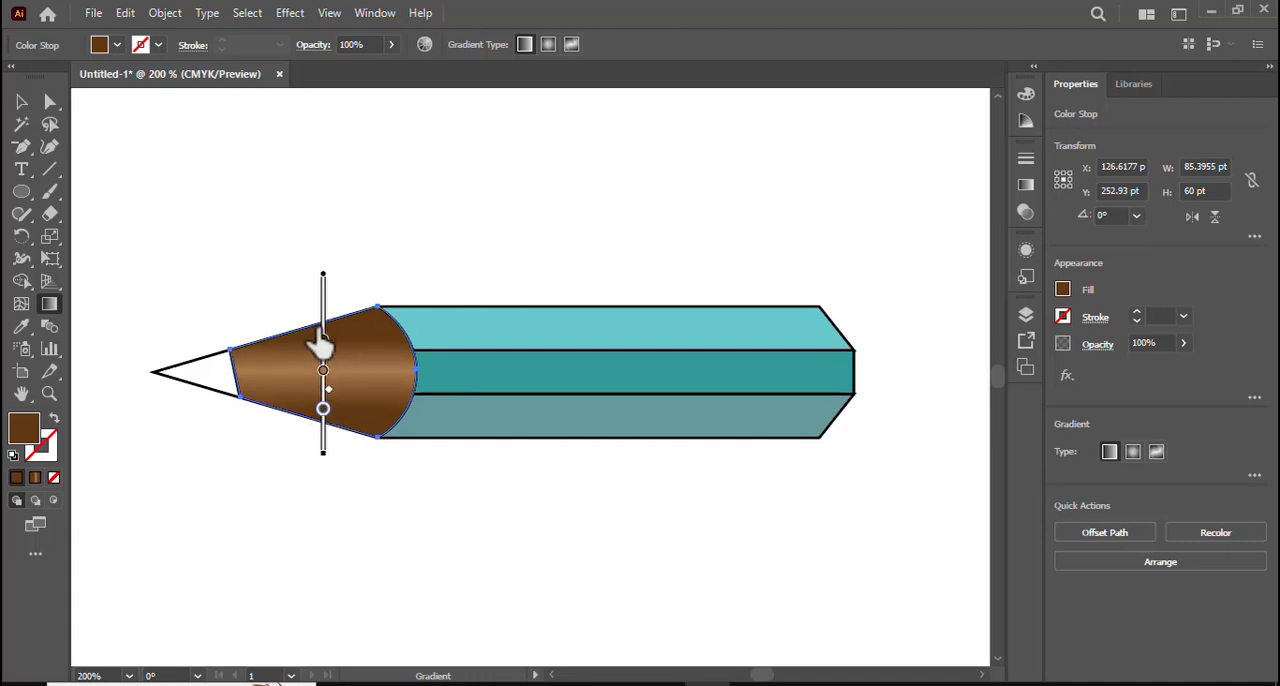
pyautogui.moveTo(312, 310)
pyautogui.mouseDown()
pyautogui.moveTo(320, 347)
pyautogui.moveTo(323, 316)
pyautogui.mouseUp()
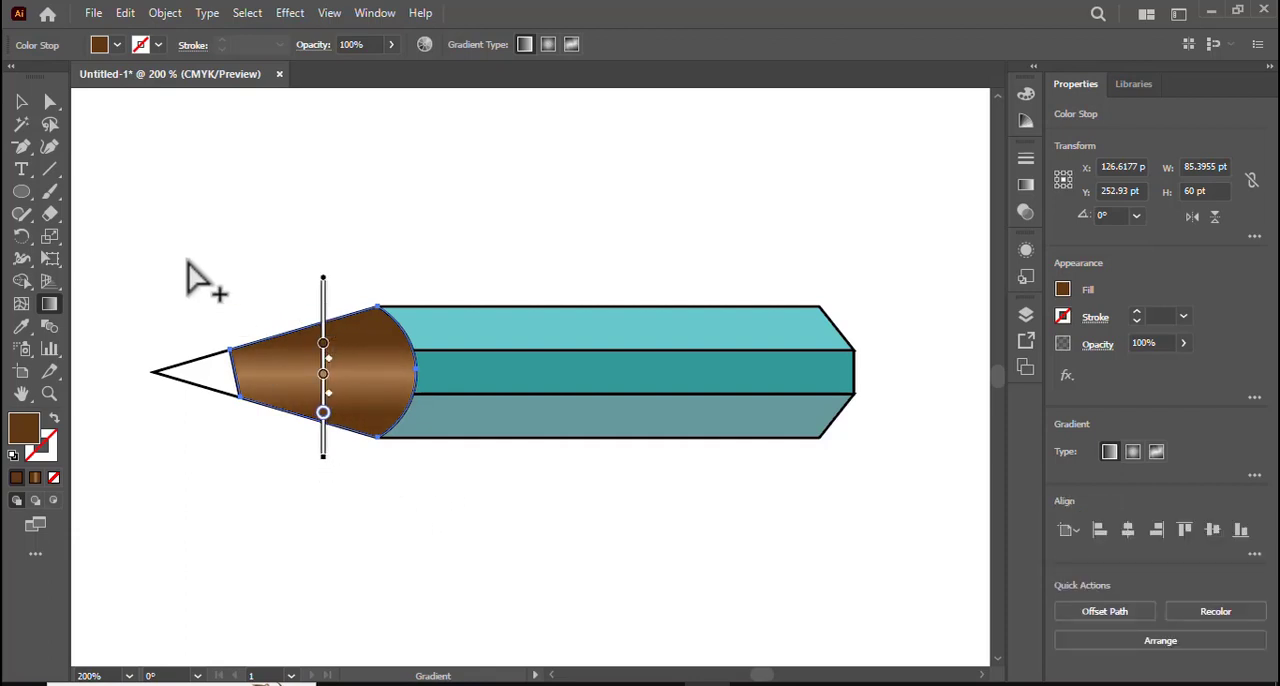
# - Redraw the cone's brown gradient as a shorter, nearly vertical line from its upper to its lower edge and deselect the cone
pyautogui.press('v')
pyautogui.click(49, 304)
pyautogui.moveTo(306, 318)
pyautogui.mouseDown()
pyautogui.moveTo(302, 437)
pyautogui.moveTo(312, 425)
pyautogui.moveTo(324, 442)
pyautogui.mouseUp()
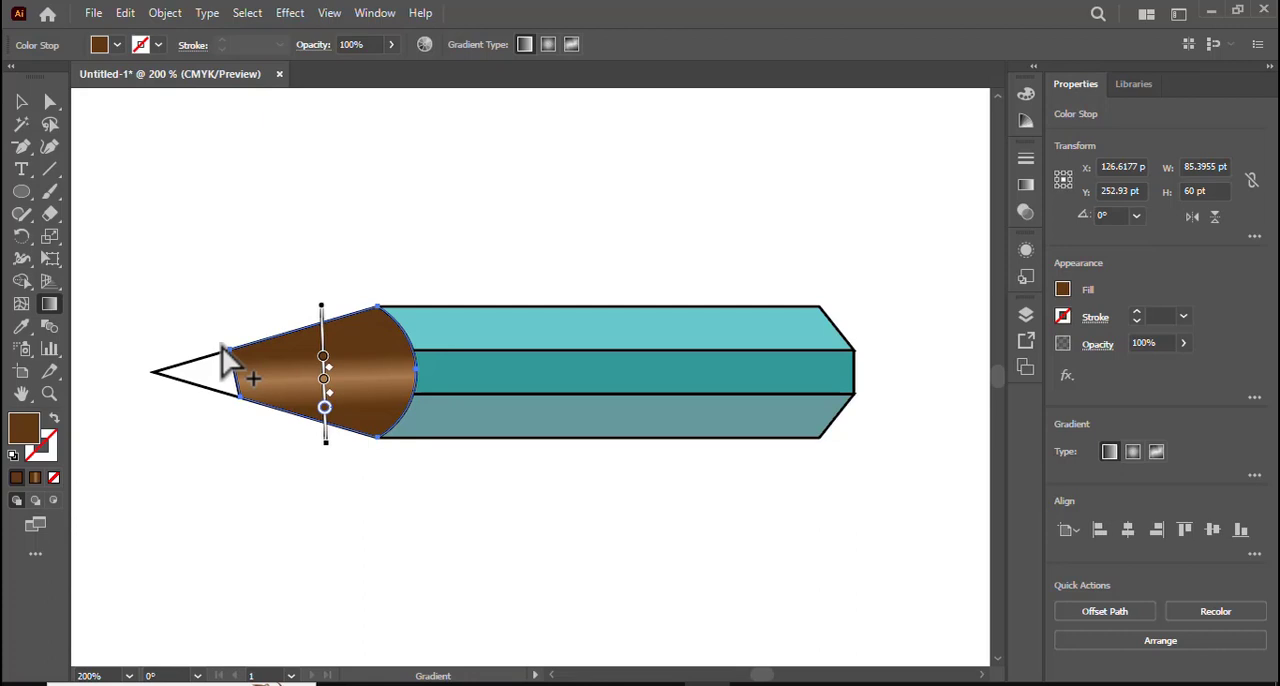
pyautogui.click(21, 102)
pyautogui.click(200, 270)
# - Fill the pencil's unfilled triangular tip with the White, Black gradient preset
pyautogui.moveTo(259, 257); pyautogui.dragTo(383, 261)
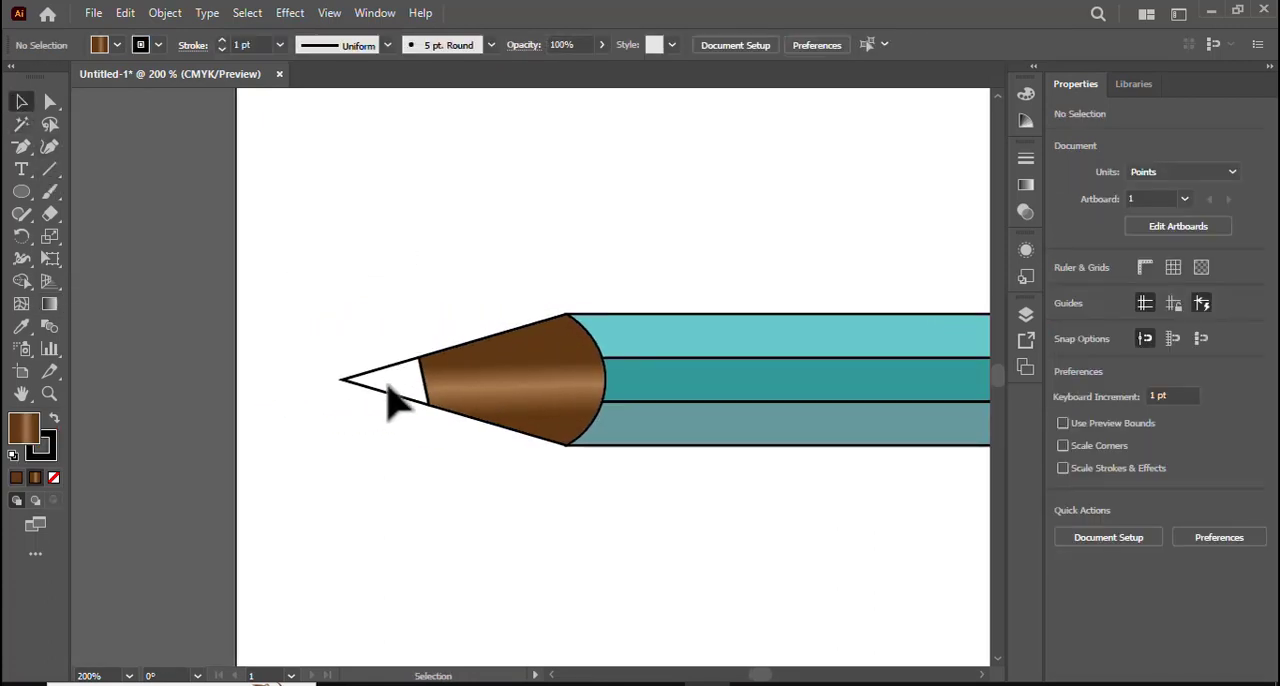
pyautogui.moveTo(471, 286); pyautogui.dragTo(306, 274)
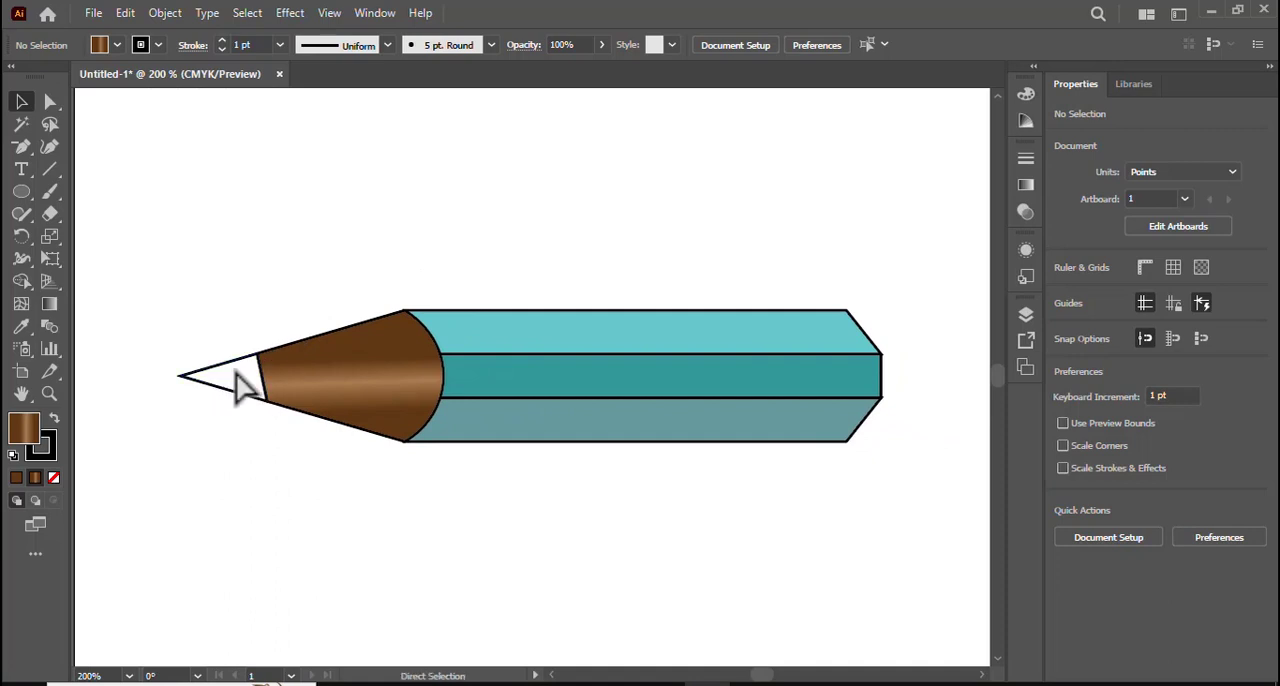
pyautogui.hotkey('ctrl', '=')
pyautogui.hotkey('ctrl', '=')
pyautogui.moveTo(137, 214); pyautogui.dragTo(449, 220)
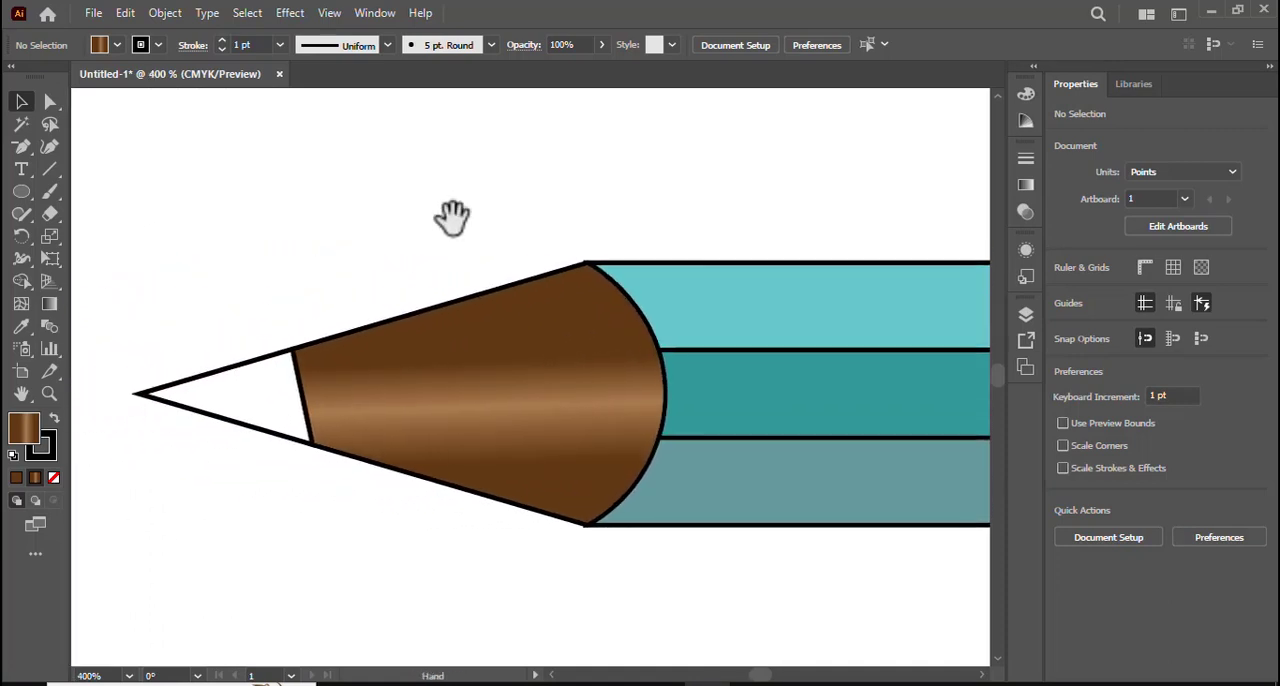
pyautogui.click(252, 378)
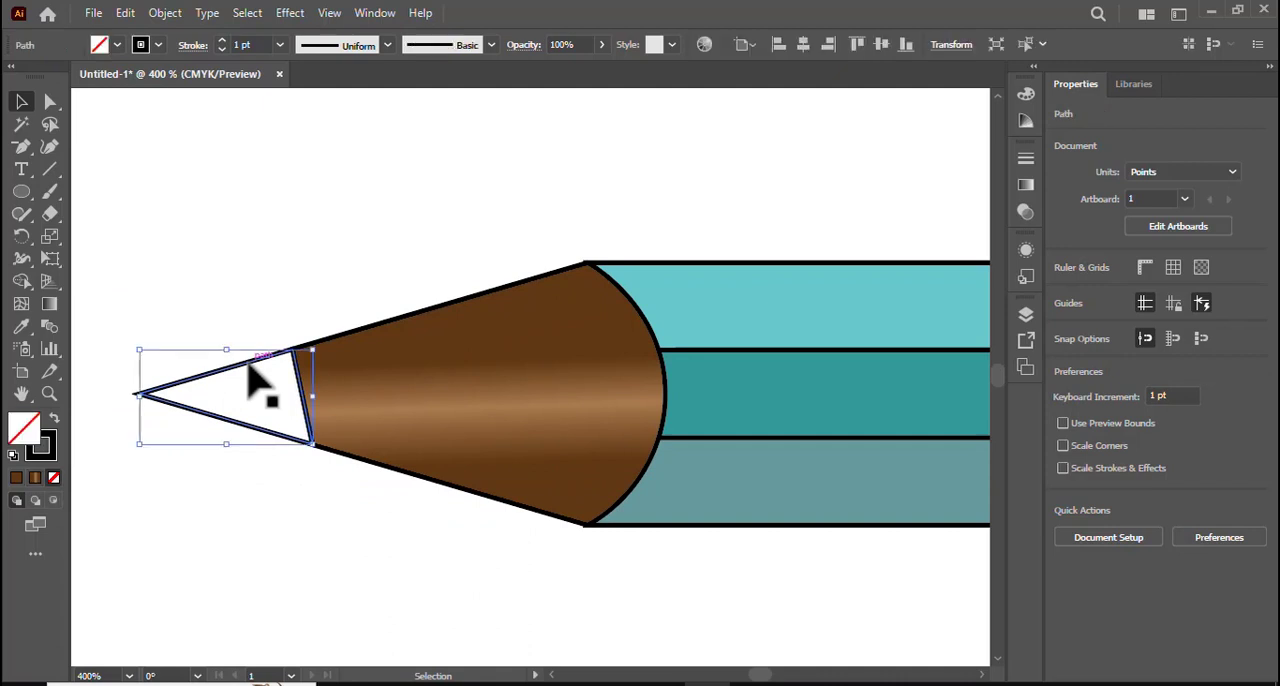
pyautogui.click(34, 478)
pyautogui.click(829, 182)
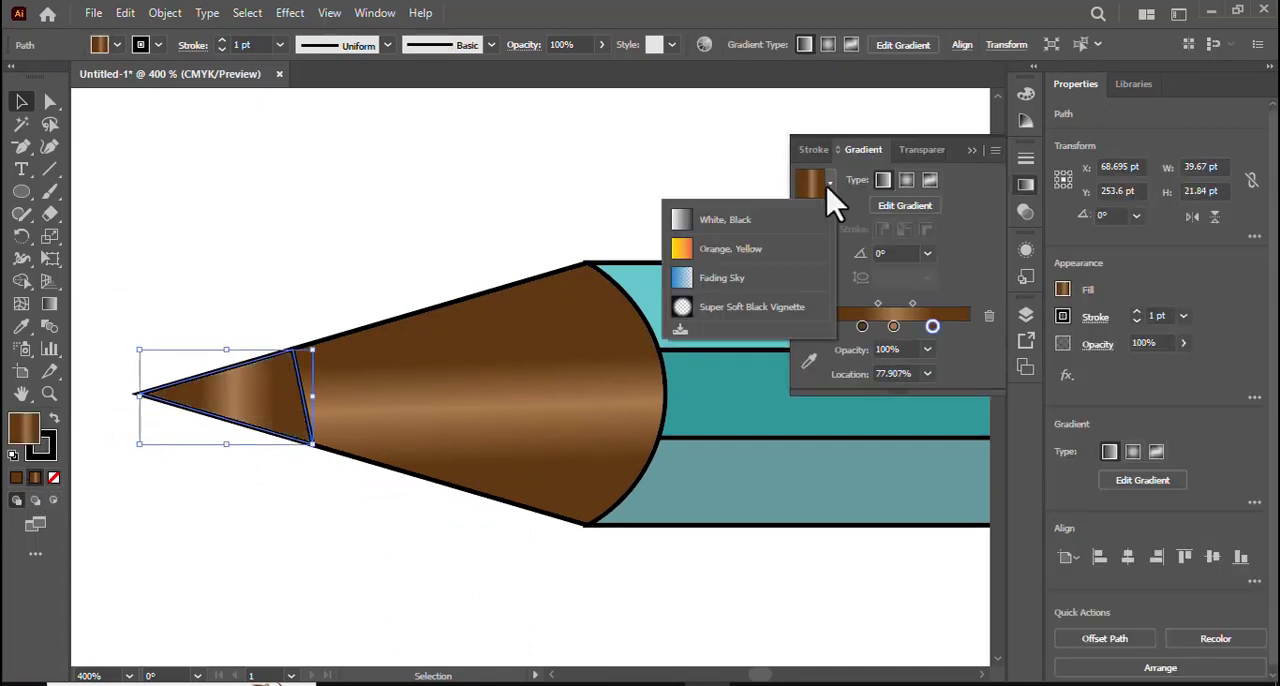
pyautogui.click(734, 226)
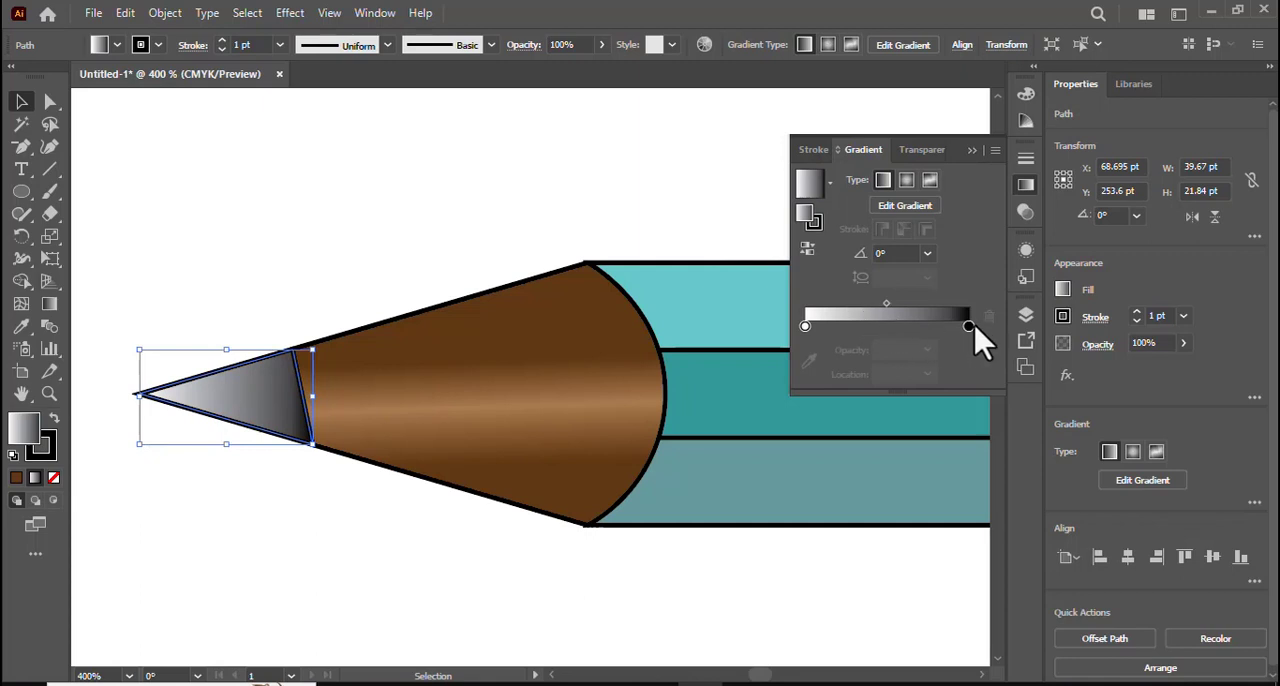
# - Colour both end stops of the tip's gradient dark gray, C=0 M=0 Y=0 K=90
pyautogui.doubleClick(969, 326)
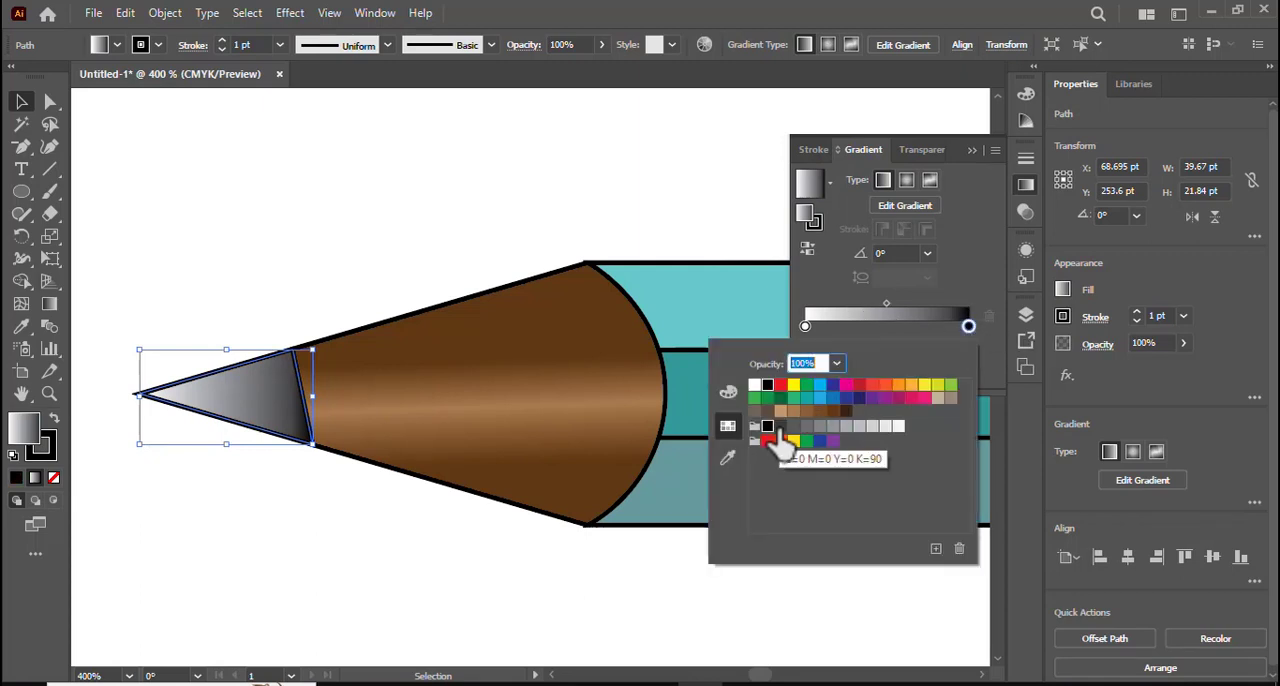
pyautogui.click(781, 427)
pyautogui.click(805, 328)
pyautogui.click(805, 328)
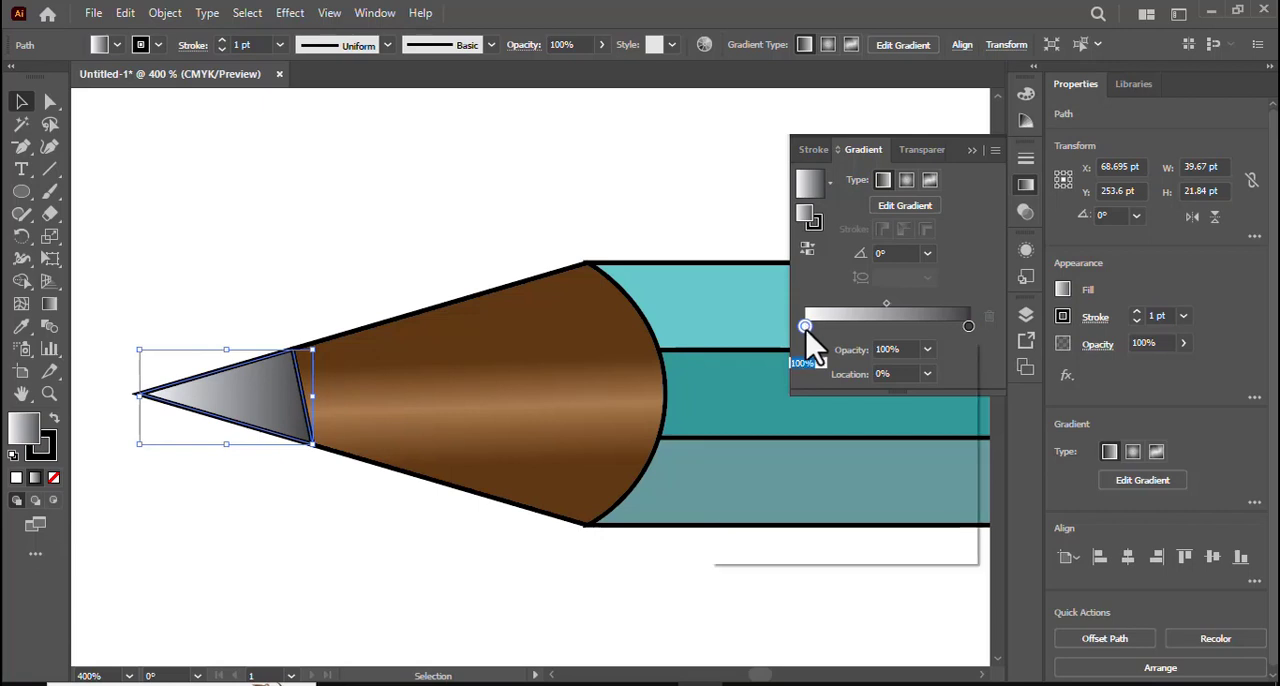
pyautogui.doubleClick(805, 327)
pyautogui.click(781, 428)
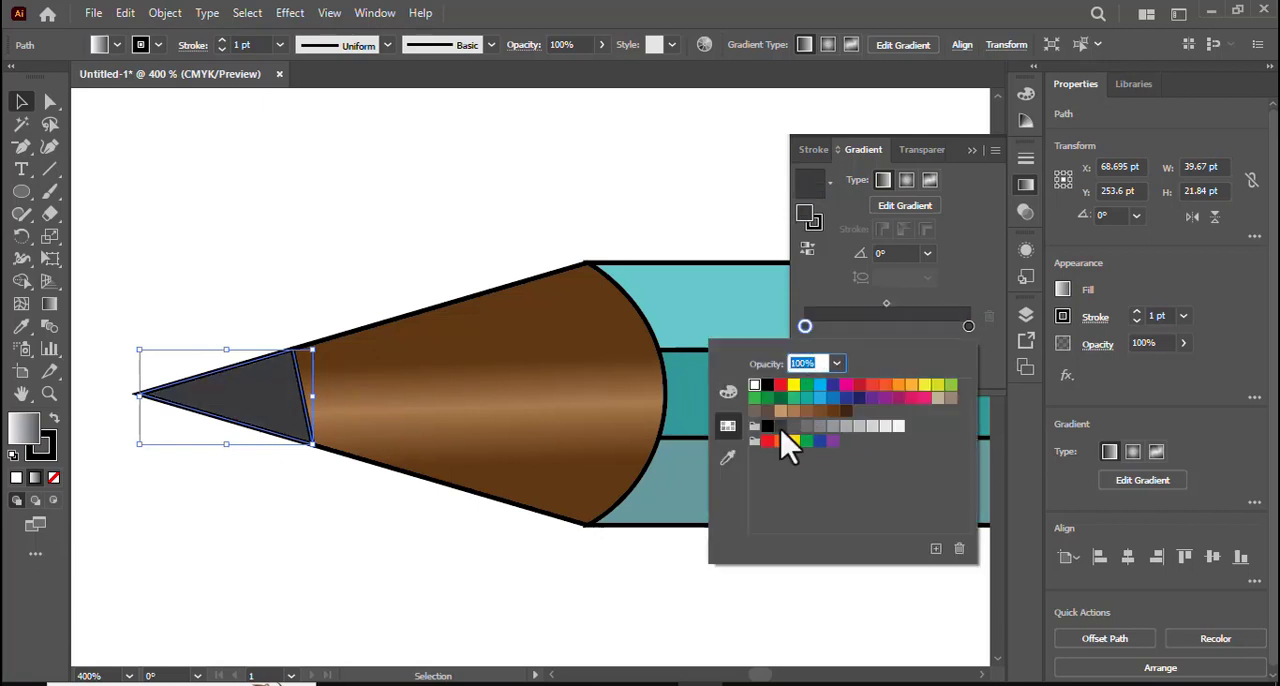
# - Add a gradient stop at about 52% between the tip's dark ends and colour it a lighter gray
pyautogui.click(891, 328)
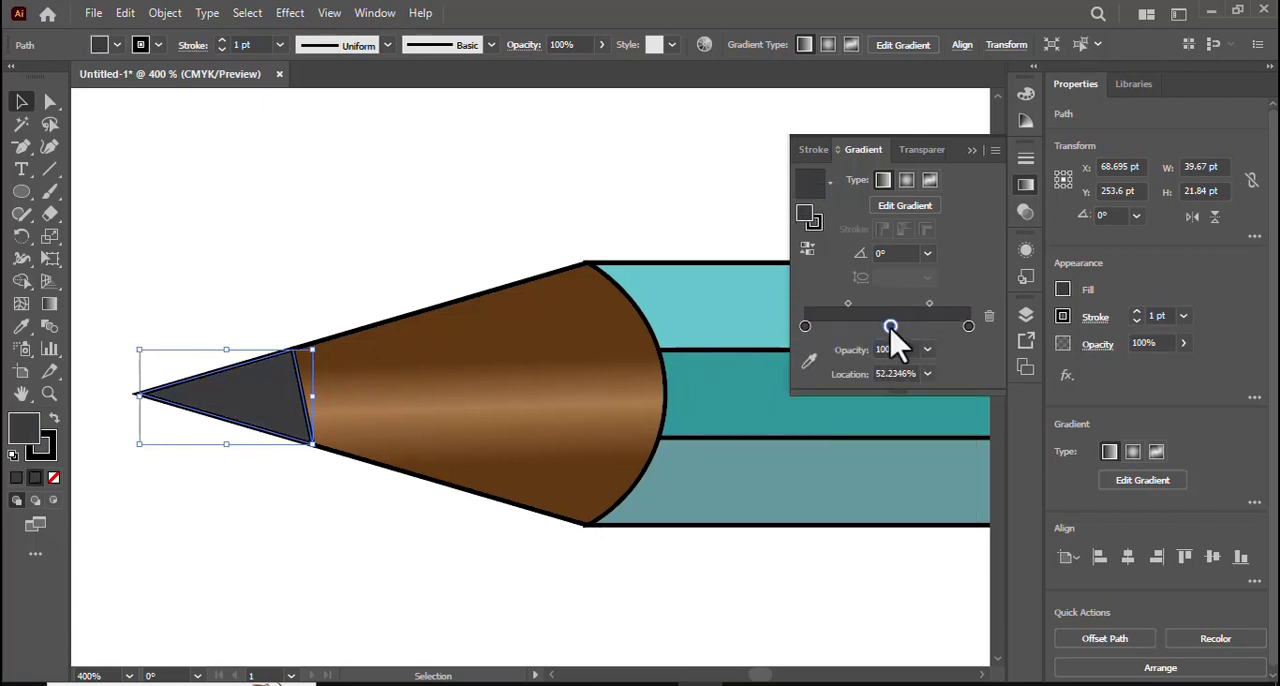
pyautogui.doubleClick(891, 328)
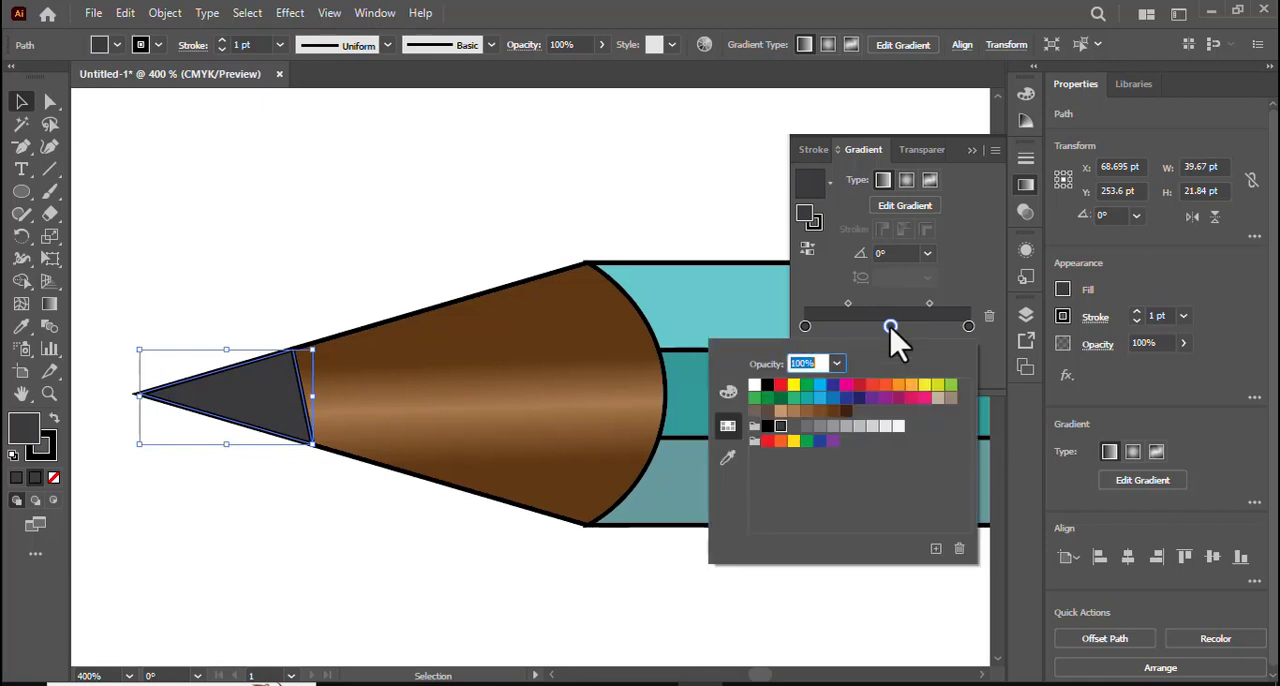
pyautogui.click(806, 427)
pyautogui.click(971, 168)
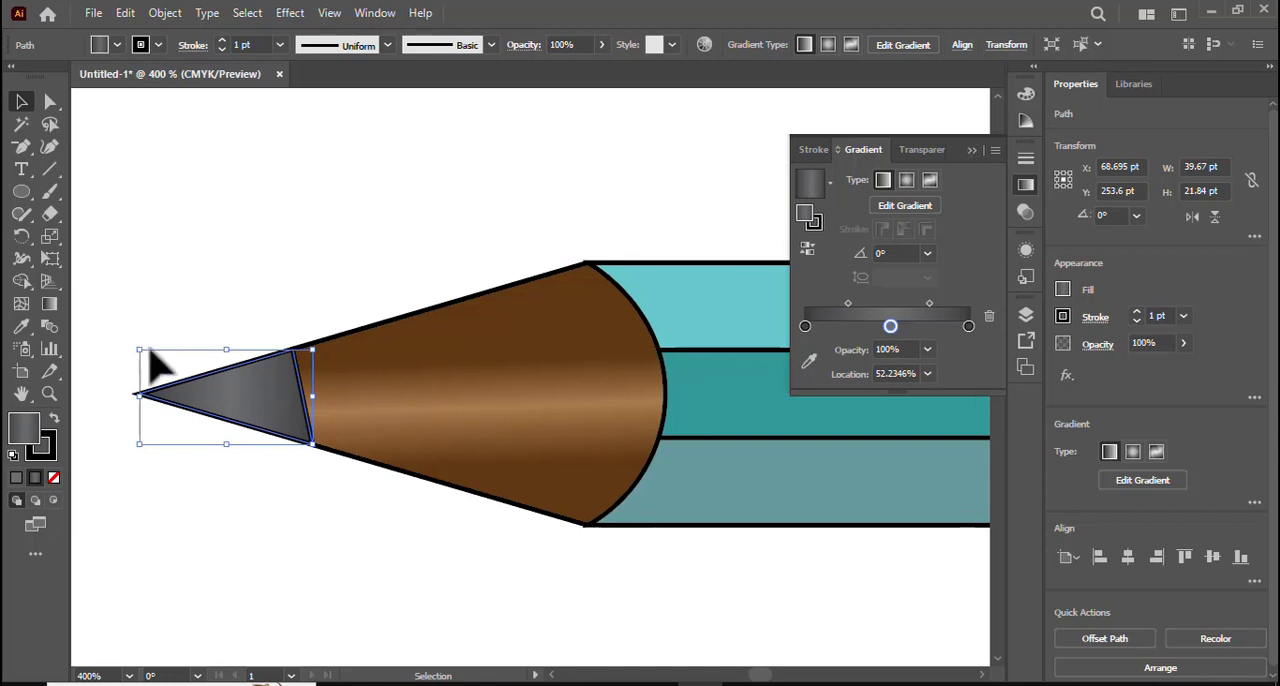
# - Run the tip's gray gradient vertically and move both dark end stops inward toward the lighter middle stop
pyautogui.click(49, 303)
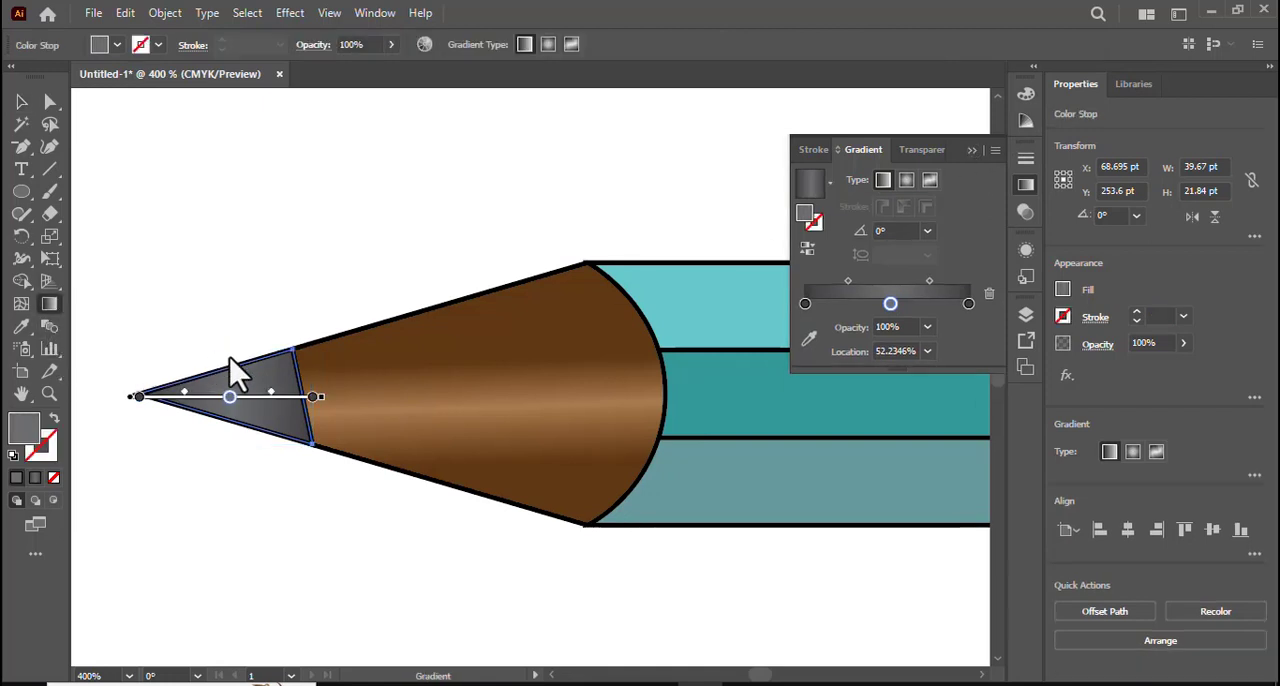
pyautogui.moveTo(234, 354); pyautogui.dragTo(236, 418)
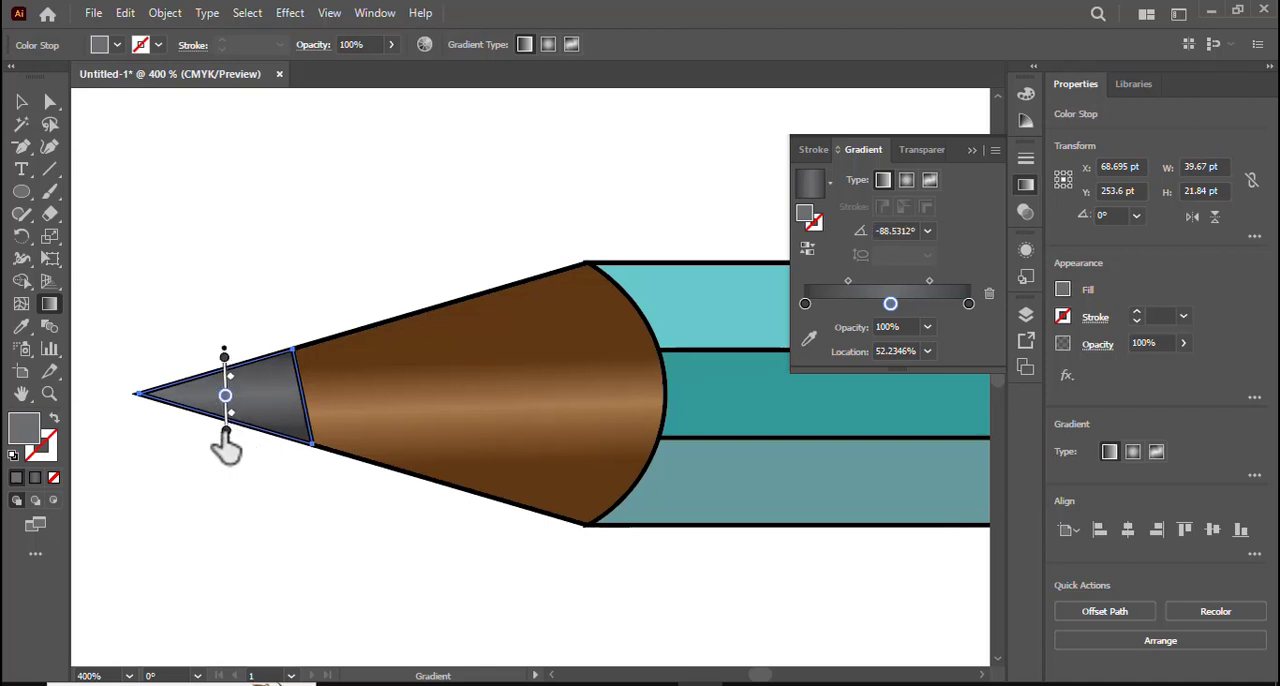
pyautogui.click(225, 430)
pyautogui.moveTo(226, 418)
pyautogui.mouseDown()
pyautogui.moveTo(228, 360)
pyautogui.moveTo(236, 387)
pyautogui.mouseUp()
pyautogui.click(226, 384)
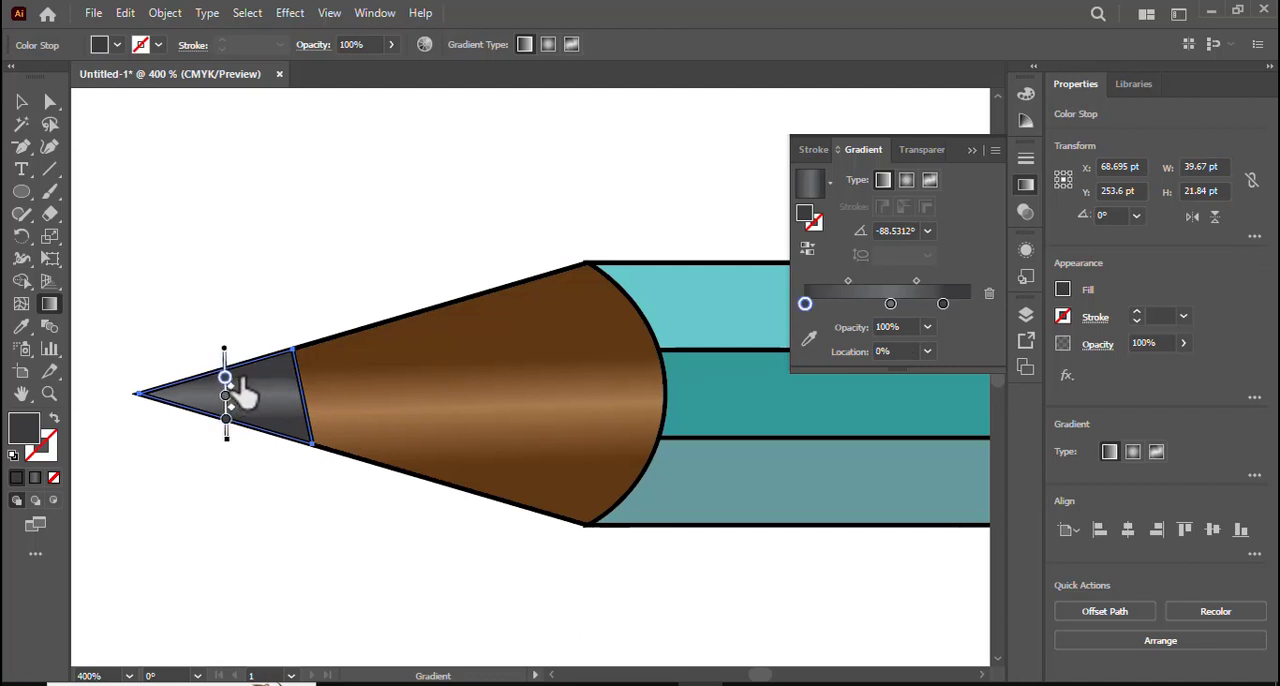
pyautogui.moveTo(249, 400); pyautogui.dragTo(231, 414)
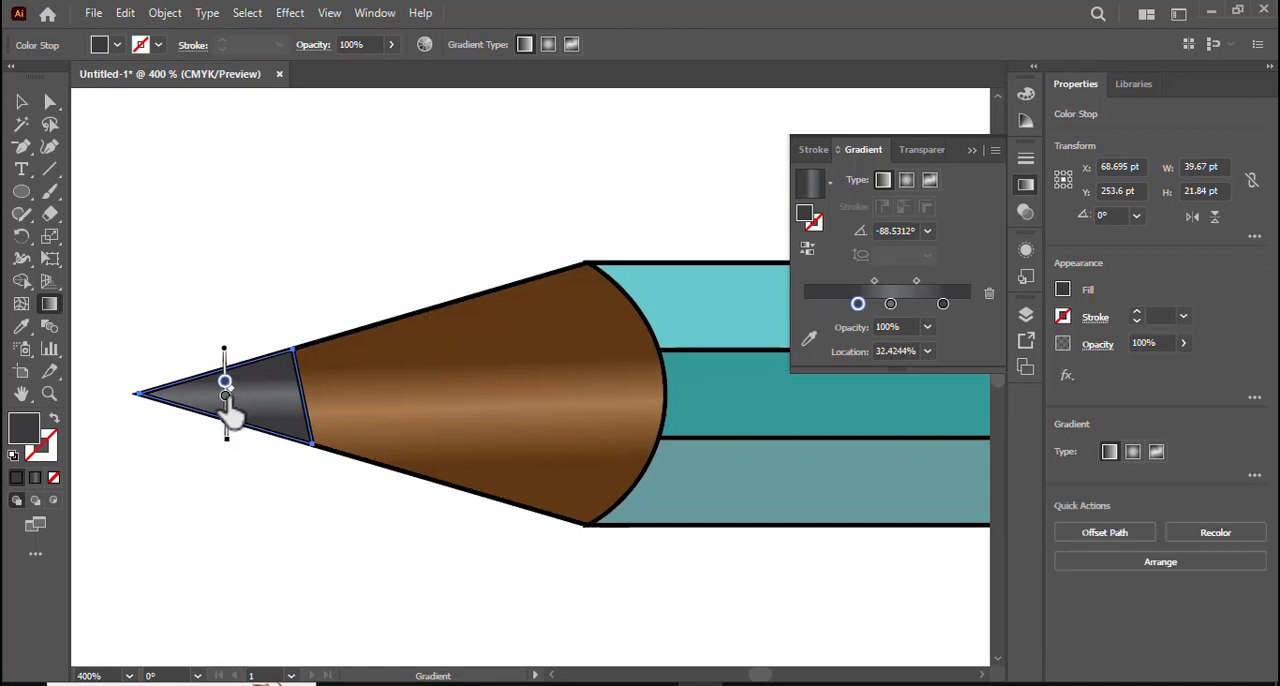
# - Redraw the tip's gradient slightly tilted, at about -86°, across the tip and deselect it
pyautogui.moveTo(266, 343); pyautogui.dragTo(274, 450)
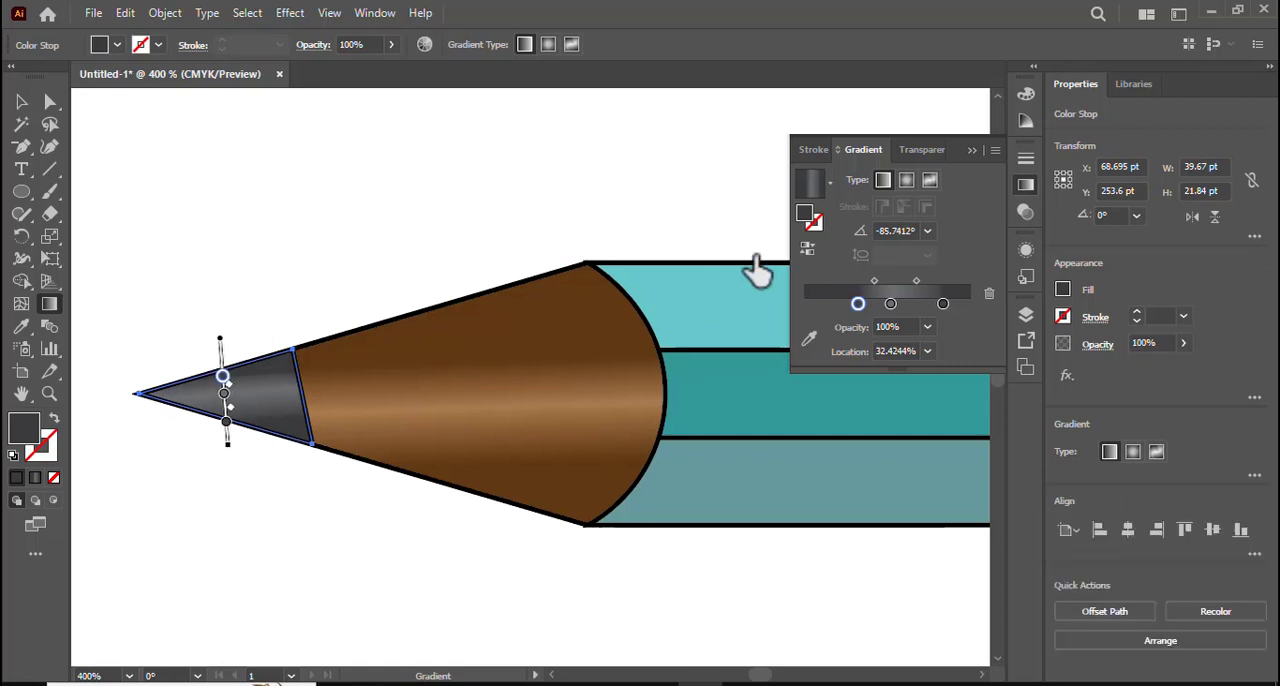
pyautogui.click(971, 150)
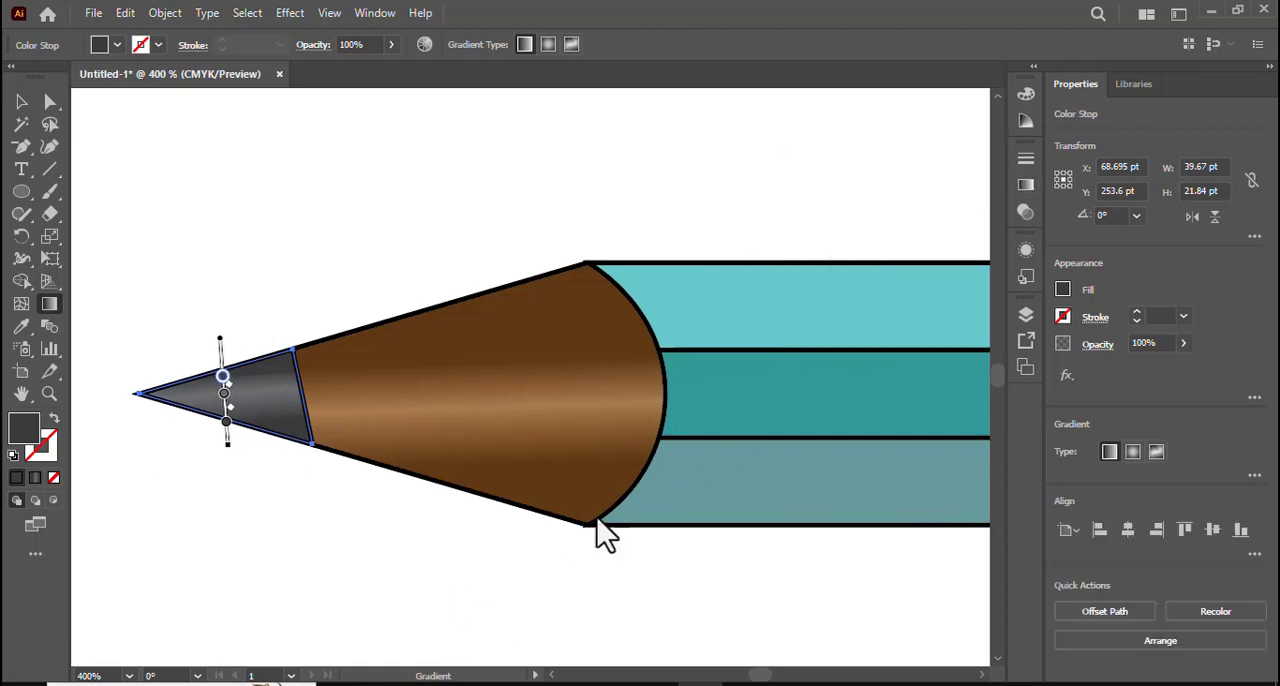
pyautogui.hotkey('ctrl', 'z')
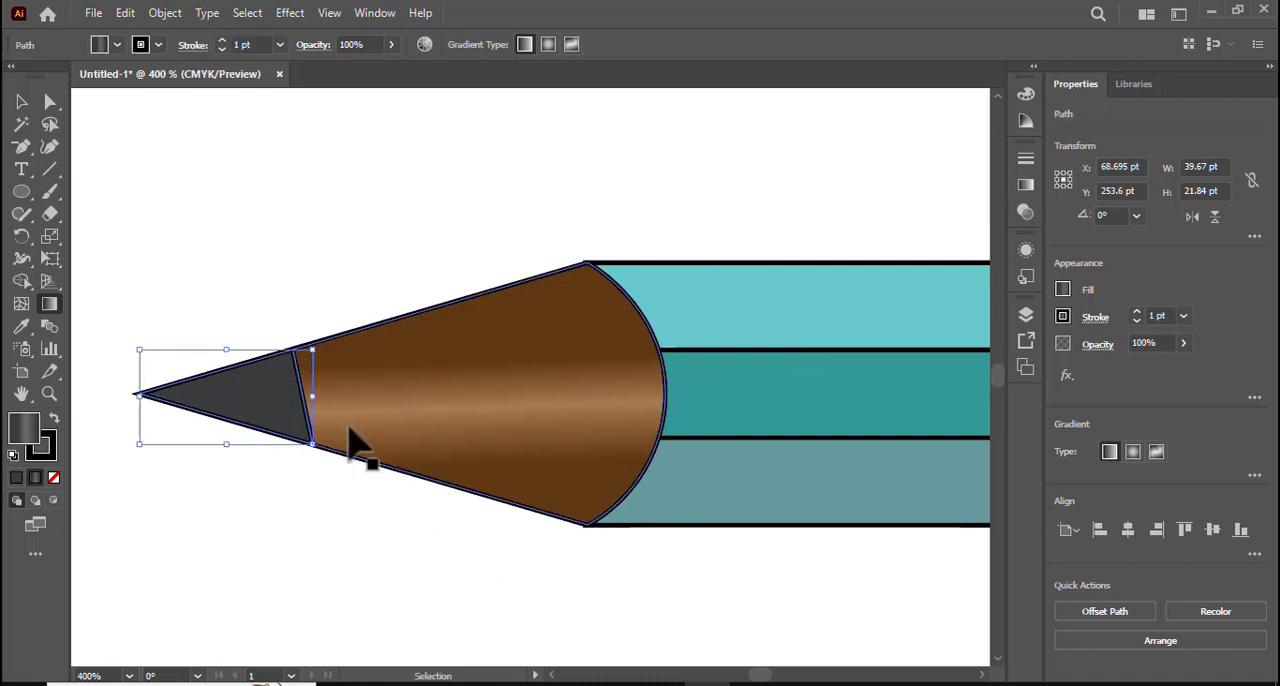
pyautogui.click(22, 103)
pyautogui.click(437, 296)
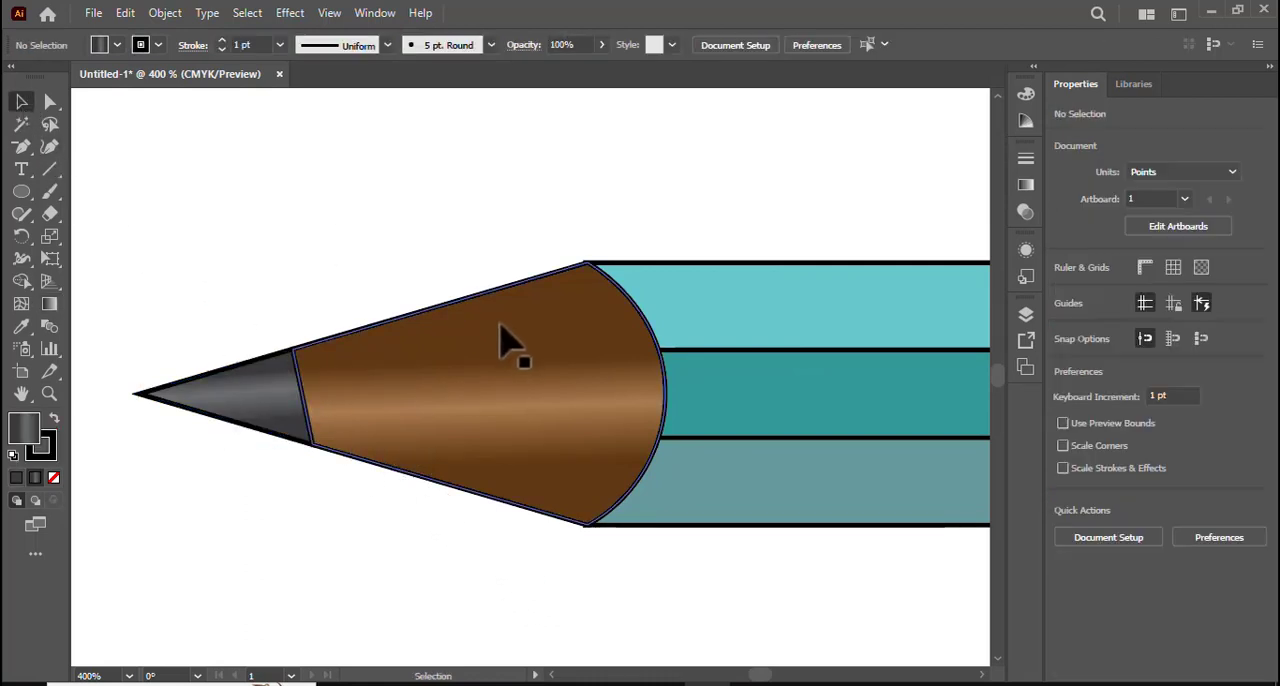
# - Examine the shaded cone and tip up close, and compare the sharpened piece with the gray-ended pencil
pyautogui.hotkey('ctrl', '+')
pyautogui.hotkey('ctrl', '-')
pyautogui.hotkey('ctrl', '-')
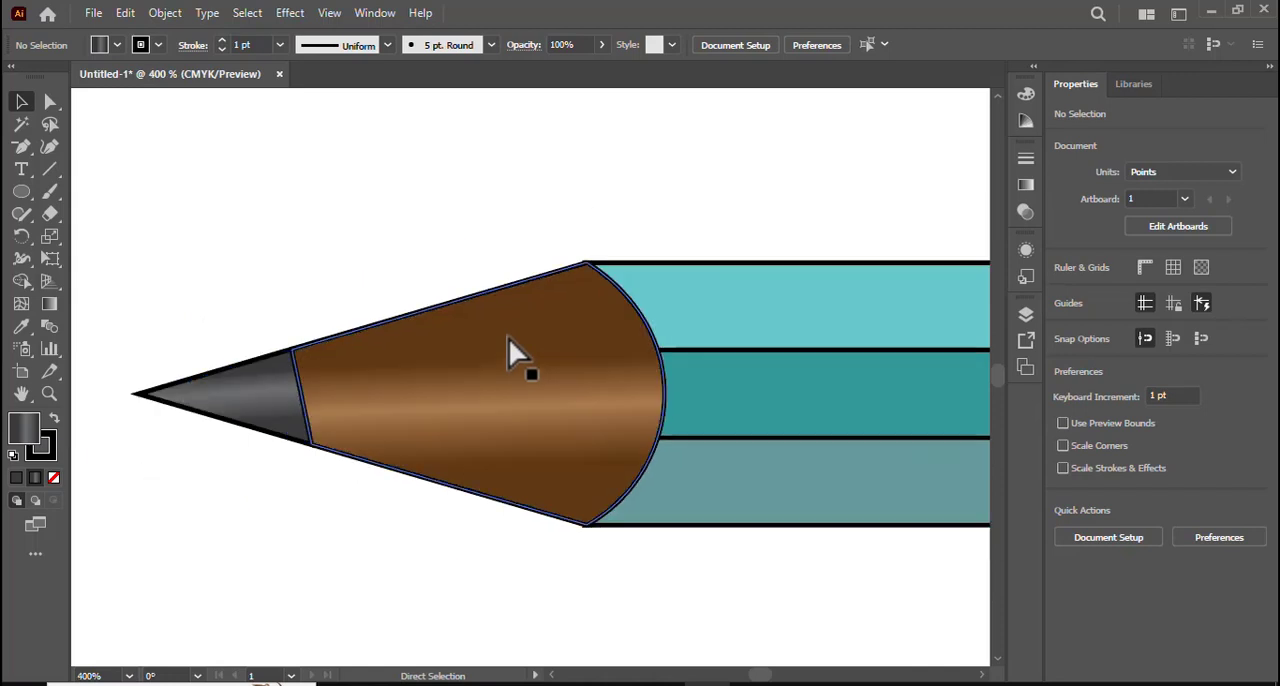
pyautogui.press('space')
pyautogui.moveTo(517, 565); pyautogui.dragTo(306, 557)
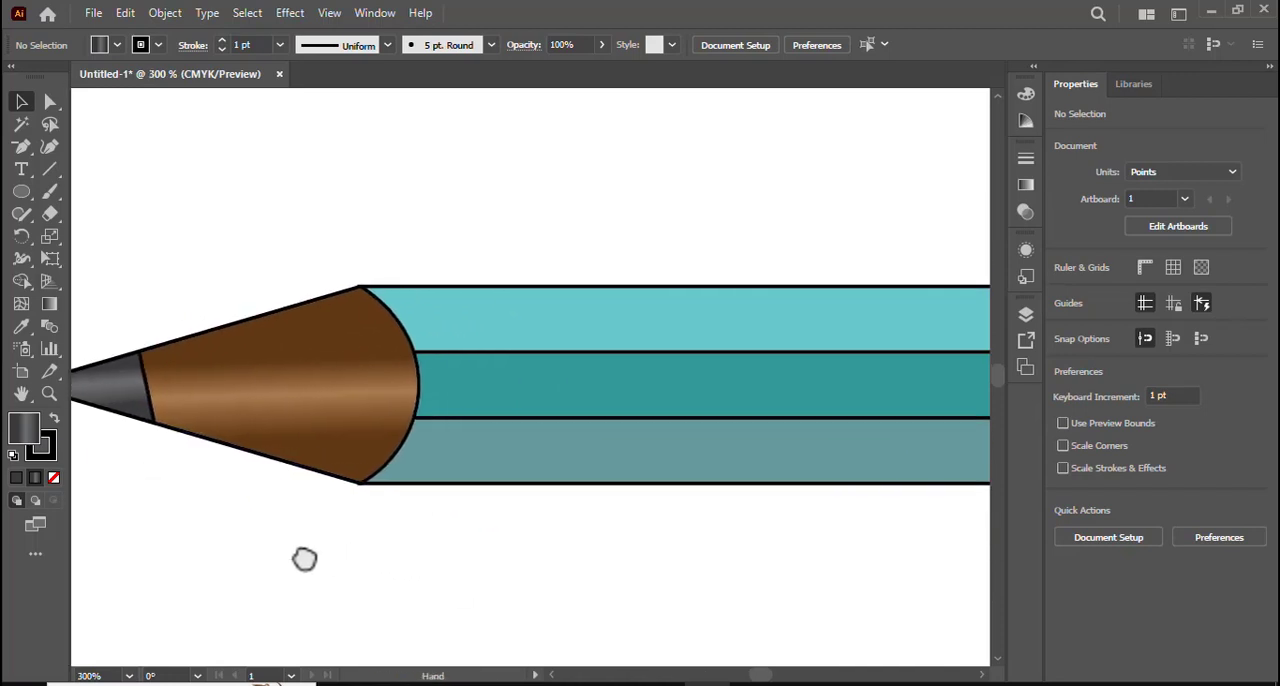
pyautogui.hotkey('ctrl', '+')
pyautogui.hotkey('ctrl', '-')
pyautogui.hotkey('ctrl', '-')
pyautogui.hotkey('ctrl', '-')
pyautogui.hotkey('ctrl', '-')
pyautogui.hotkey('ctrl', '-')
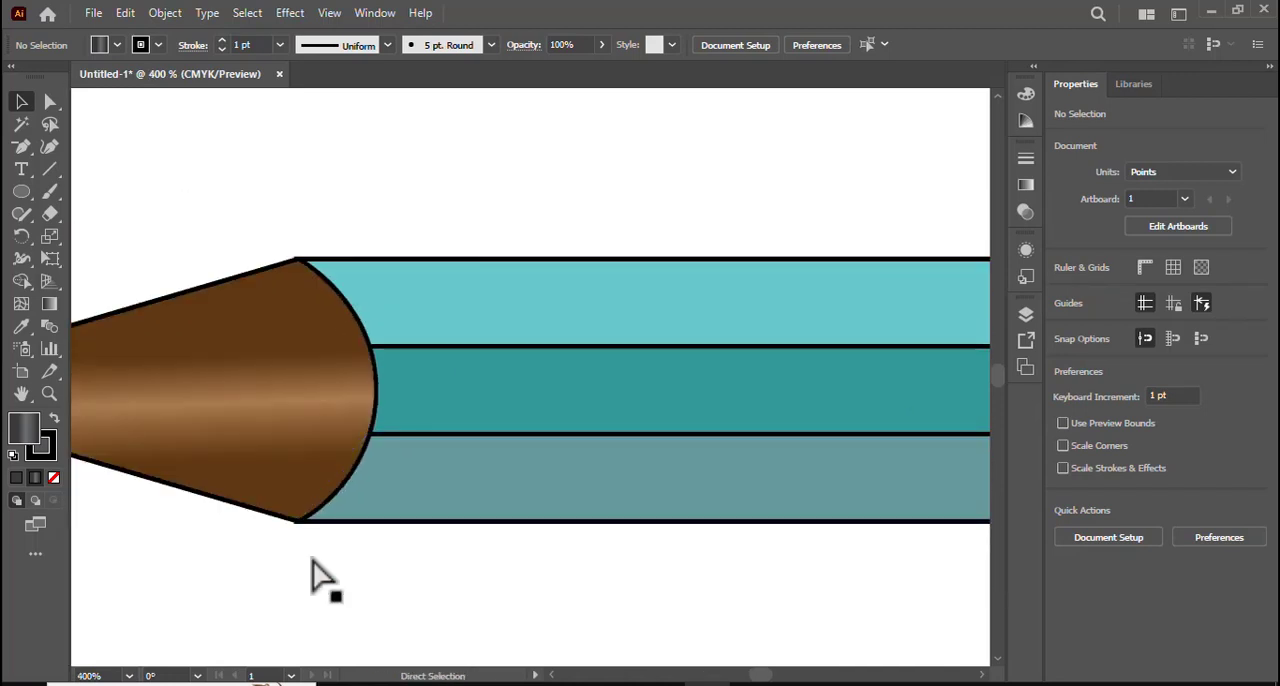
pyautogui.press('space')
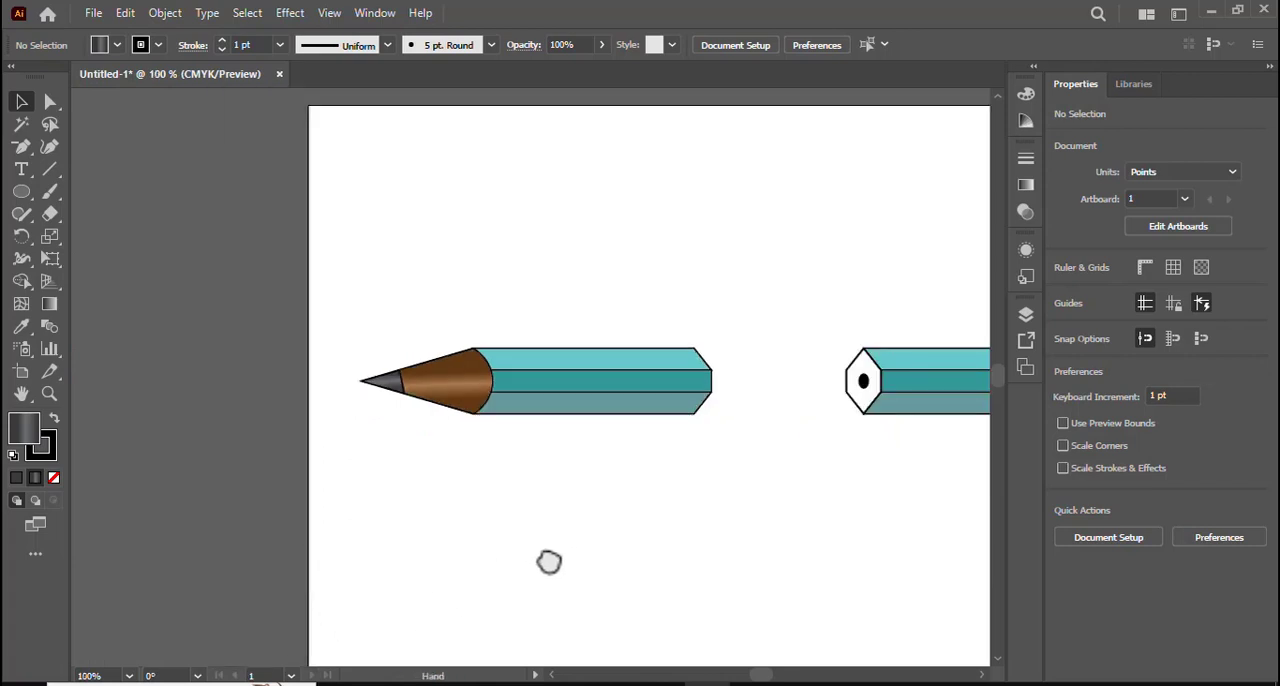
pyautogui.moveTo(549, 560); pyautogui.dragTo(320, 551)
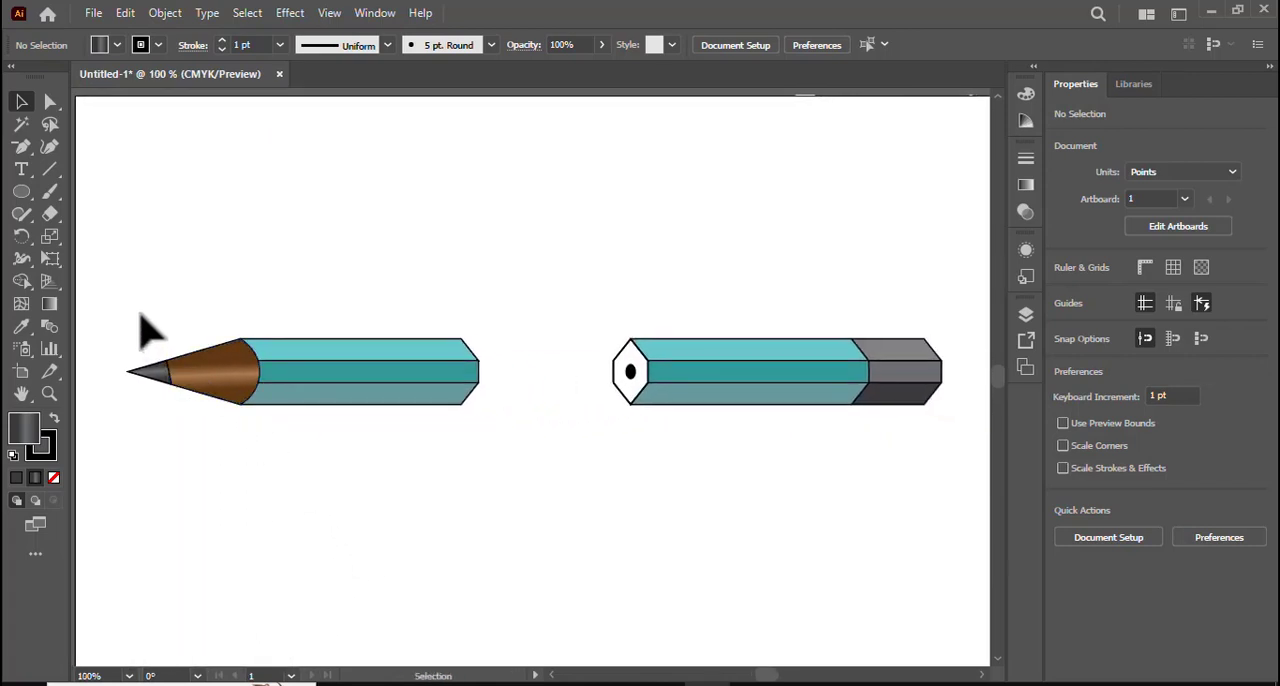
# - Fill the hexagonal end face around the black core of the gray-ended pencil with a medium brown swatch
pyautogui.hotkey('ctrl', '+')
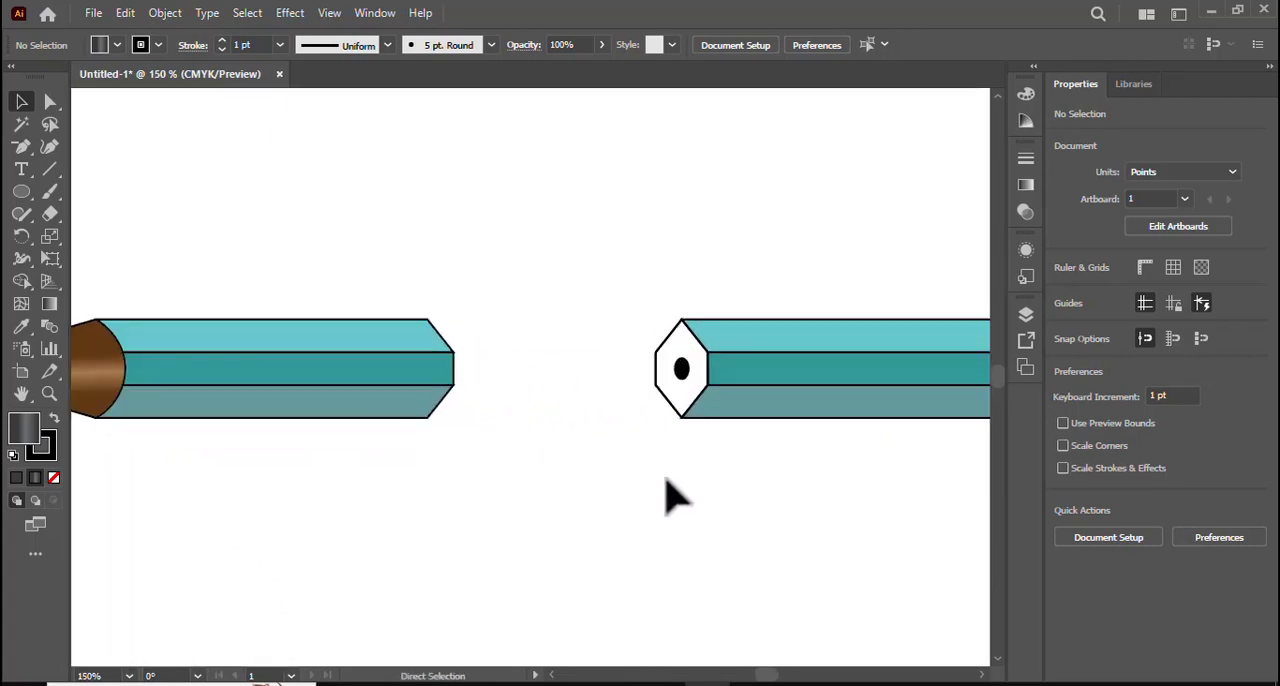
pyautogui.hotkey('ctrl', '+')
pyautogui.click(715, 340)
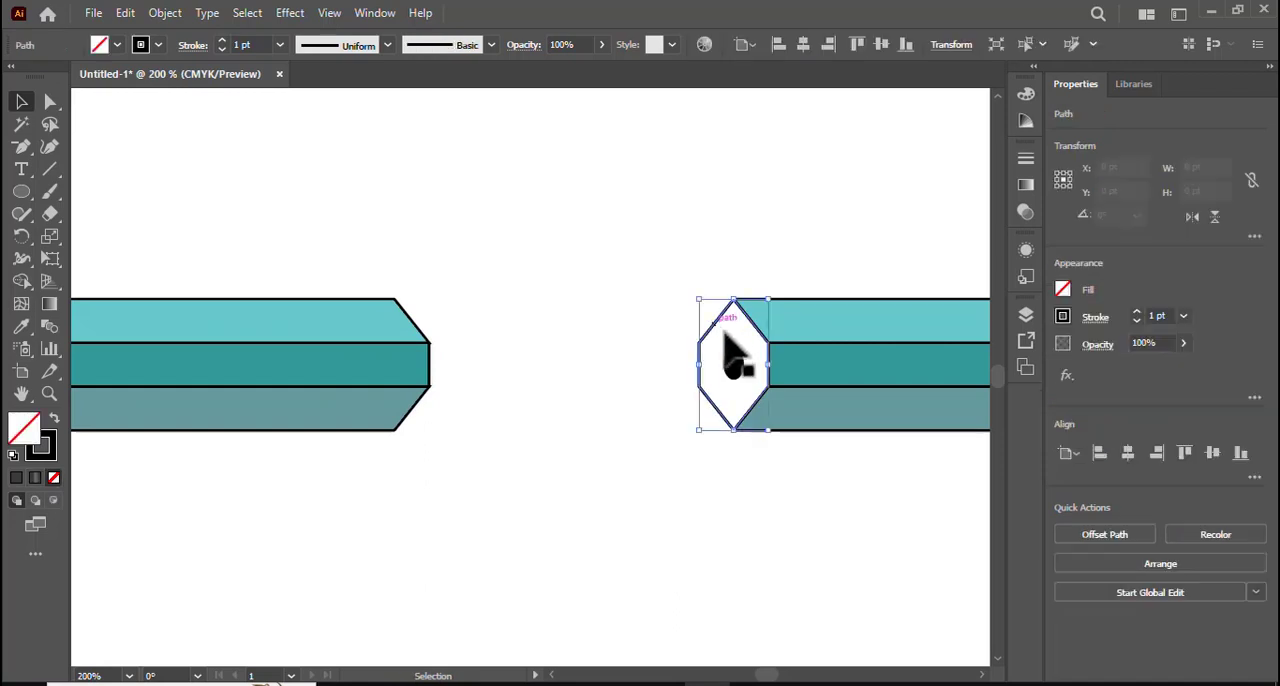
pyautogui.click(116, 45)
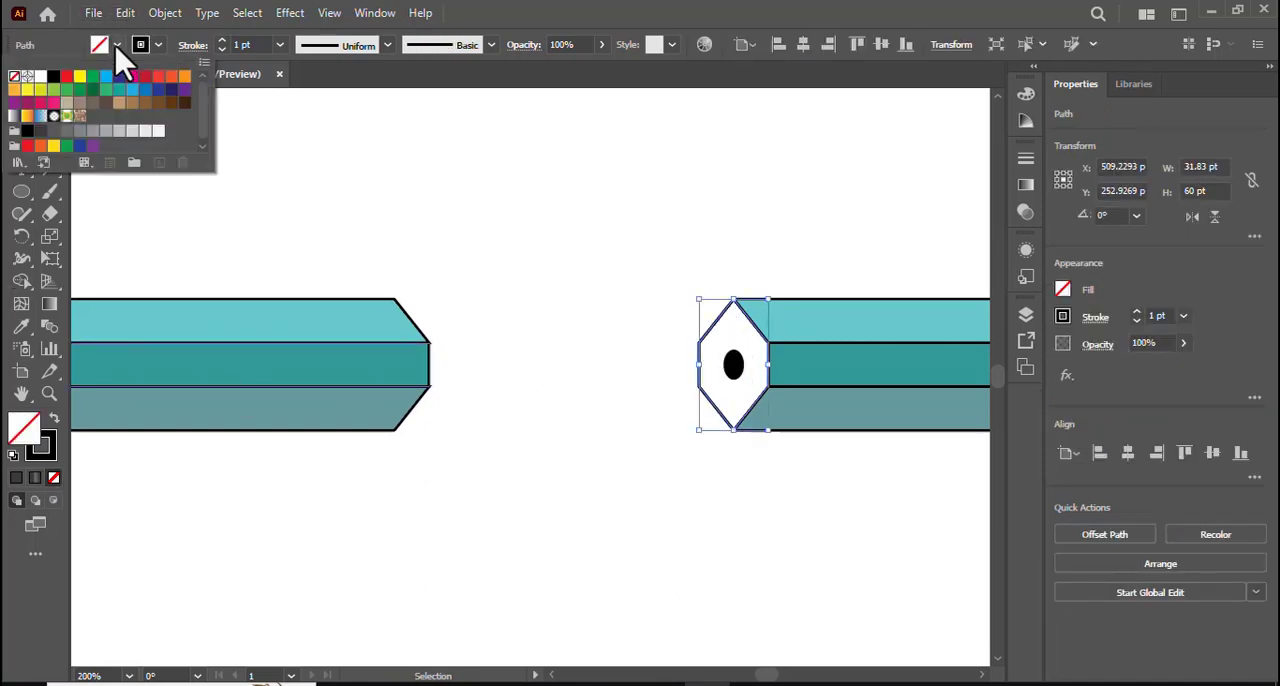
pyautogui.click(145, 104)
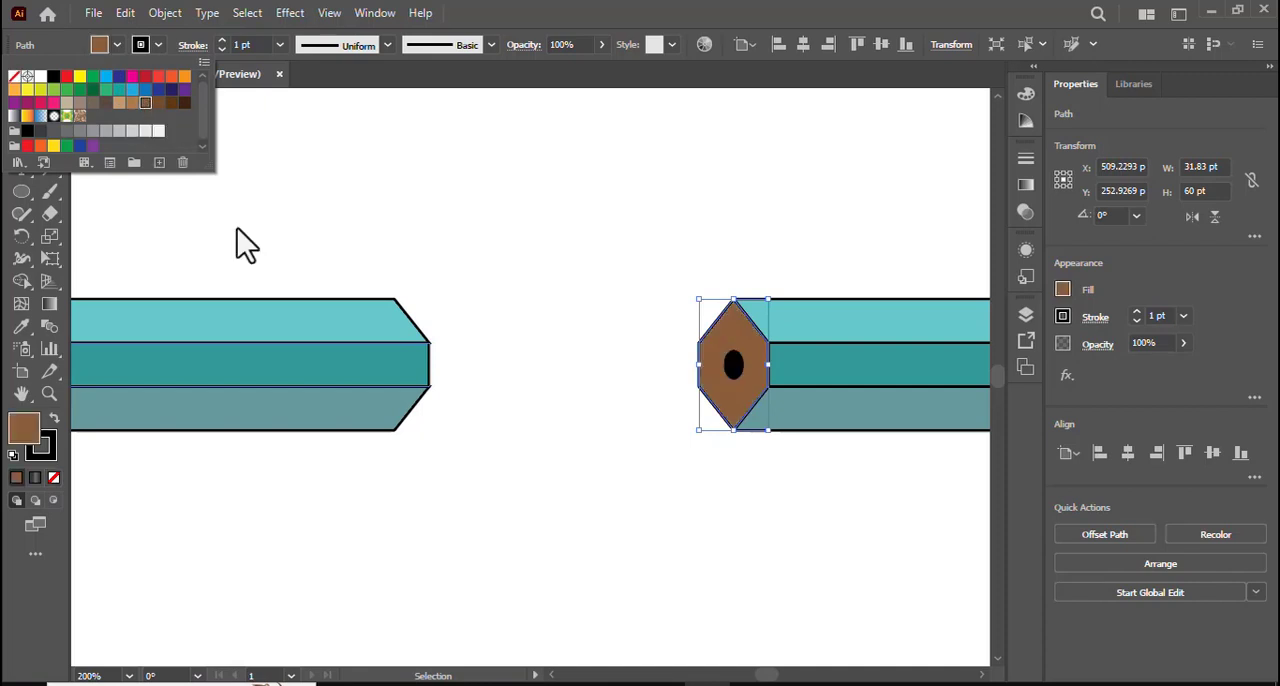
pyautogui.press('Escape')
pyautogui.press('a')
pyautogui.hotkey('ctrl', '-')
pyautogui.hotkey('ctrl', '-')
pyautogui.hotkey('ctrl', '-')
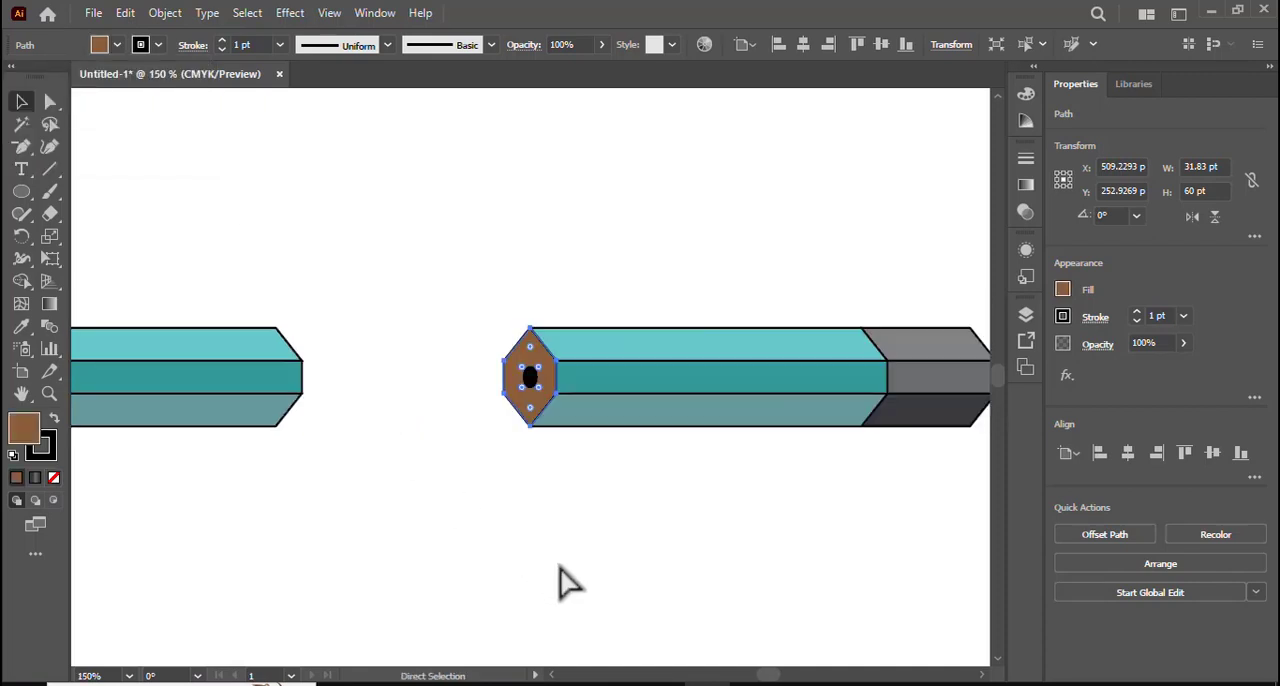
# - Remove the outlines from the sharpened piece and from the teal body, brown end face and core of the gray-ended pencil
pyautogui.click(505, 580)
pyautogui.press('v')
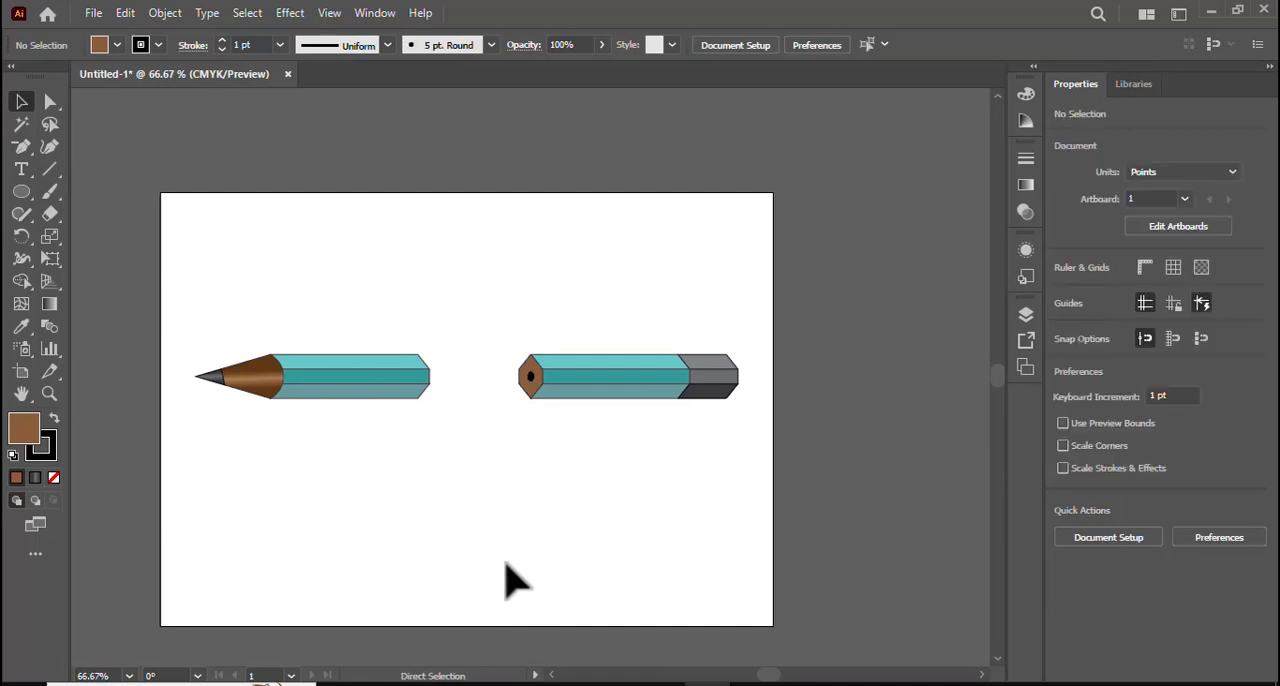
pyautogui.hotkey('ctrl', '+')
pyautogui.hotkey('ctrl', '+')
pyautogui.hotkey('ctrl', '-')
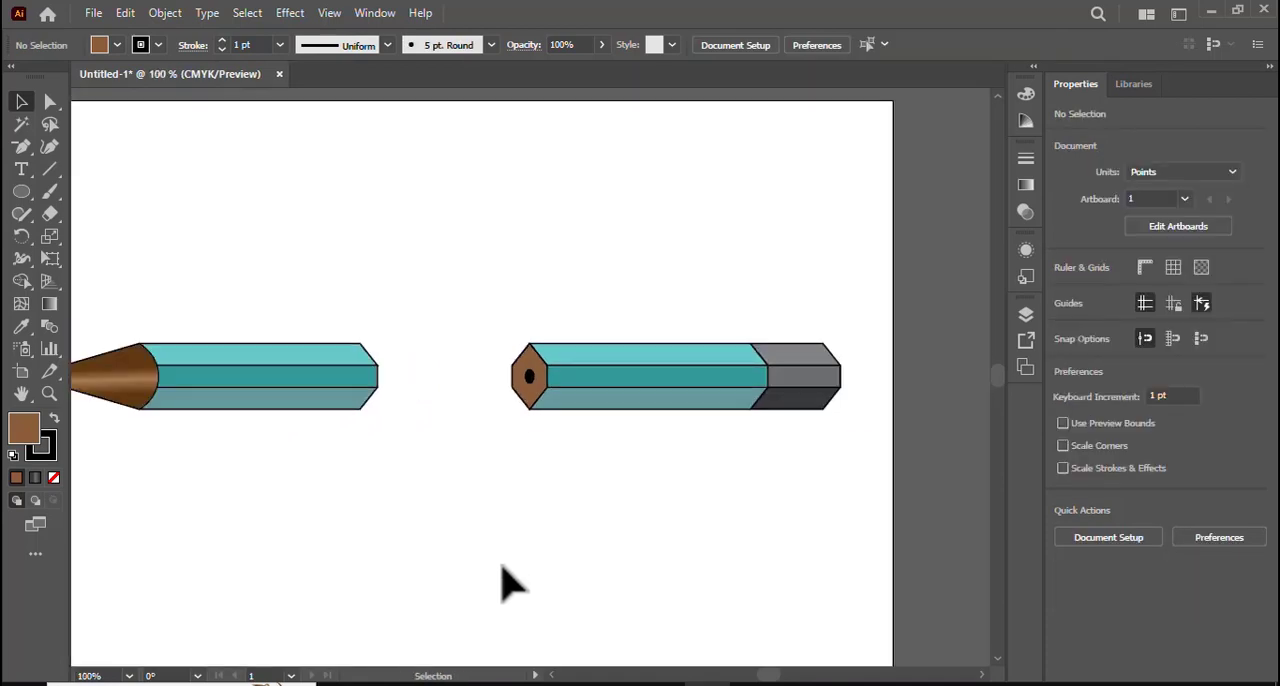
pyautogui.press('space')
pyautogui.moveTo(400, 534); pyautogui.dragTo(490, 537)
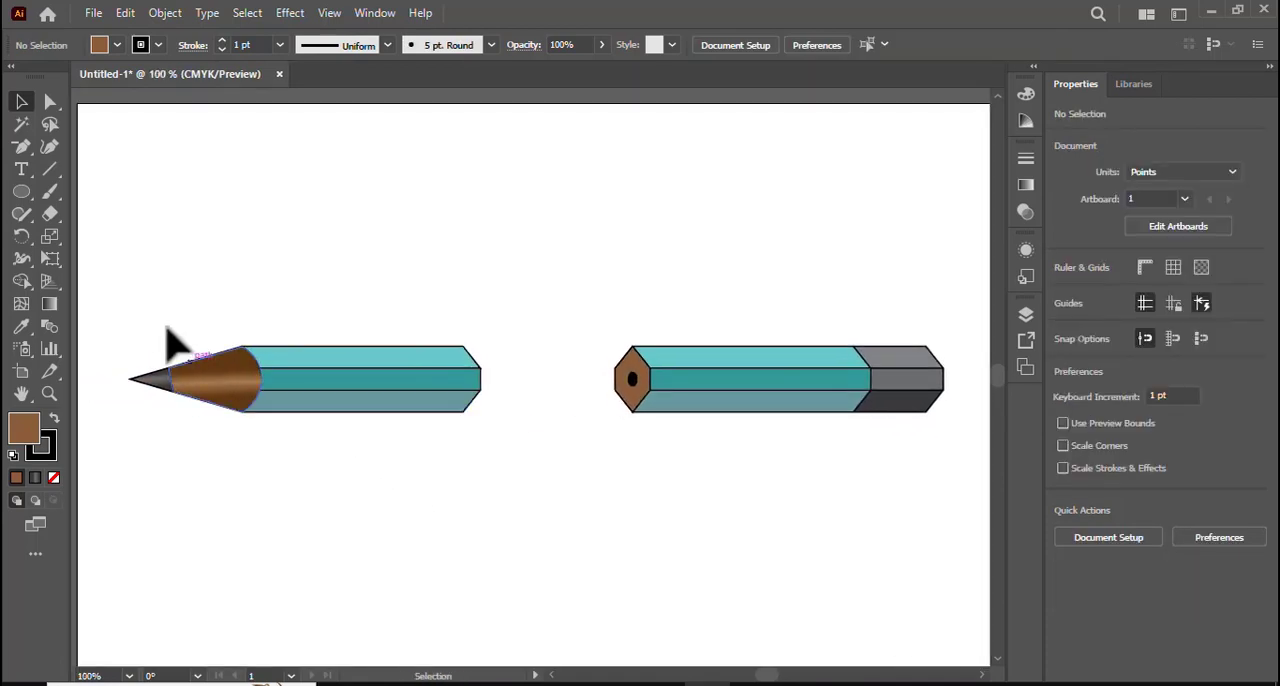
pyautogui.moveTo(128, 290)
pyautogui.mouseDown()
pyautogui.moveTo(414, 434)
pyautogui.moveTo(791, 531)
pyautogui.moveTo(780, 529)
pyautogui.mouseUp()
pyautogui.click(158, 45)
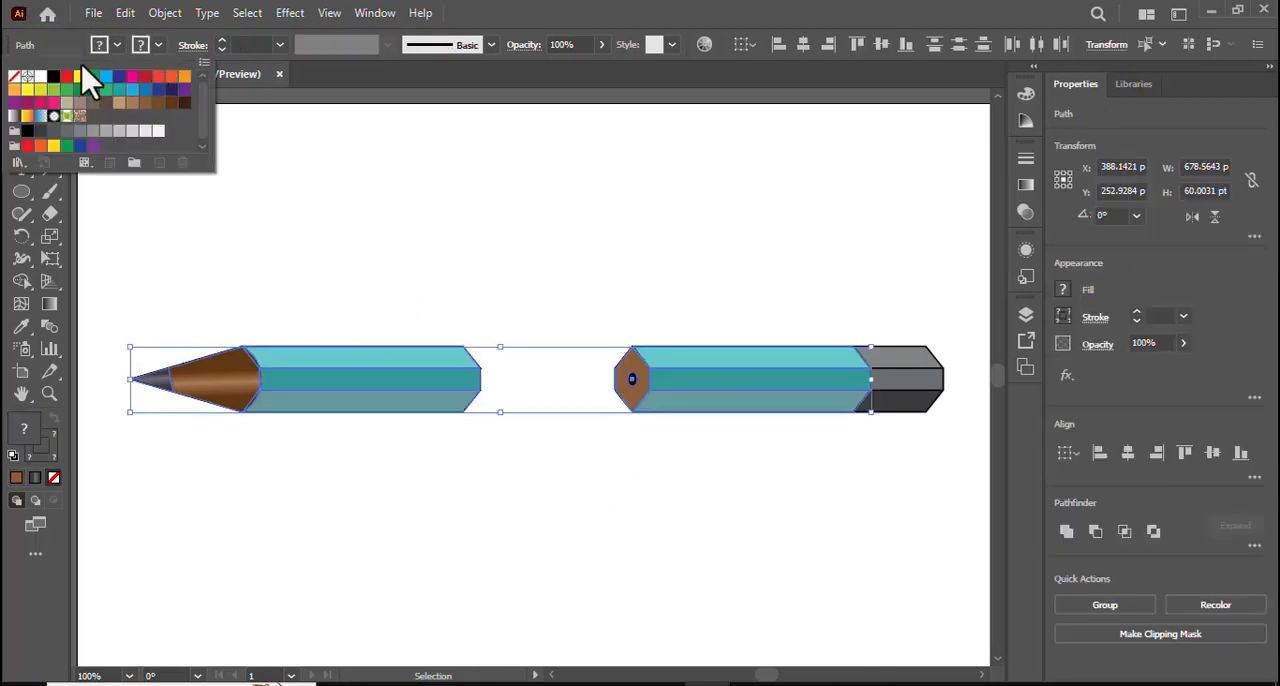
pyautogui.click(14, 77)
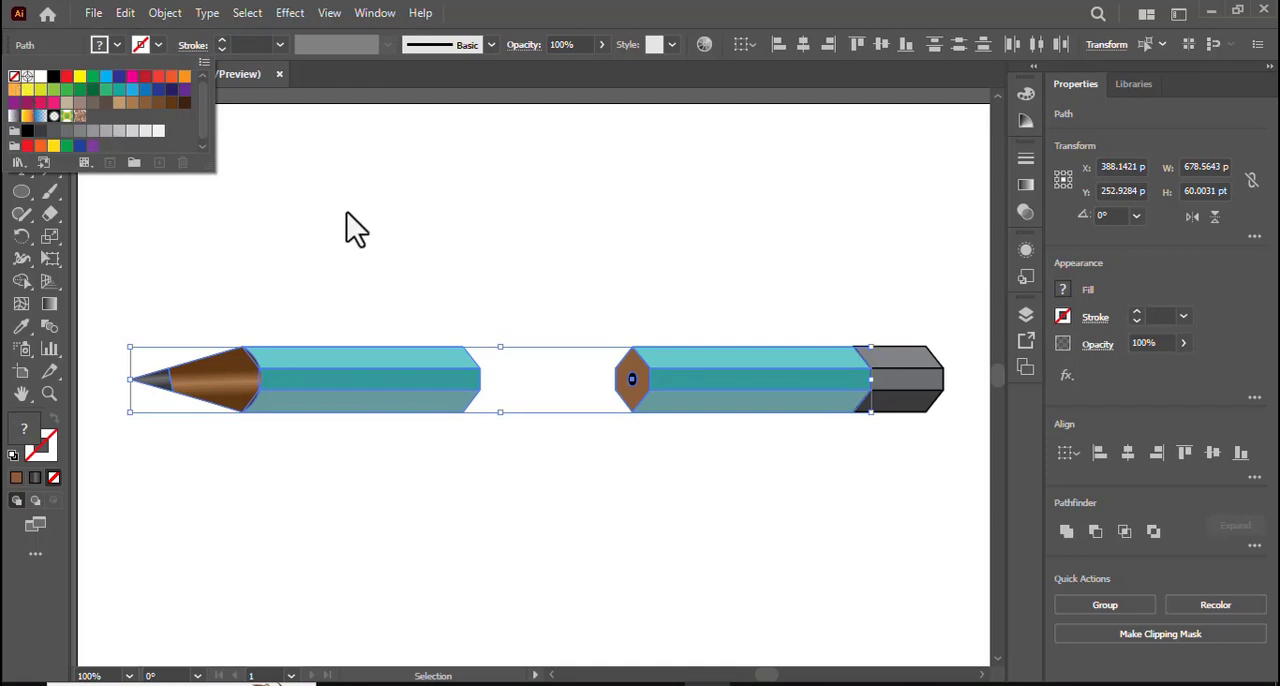
pyautogui.click(458, 240)
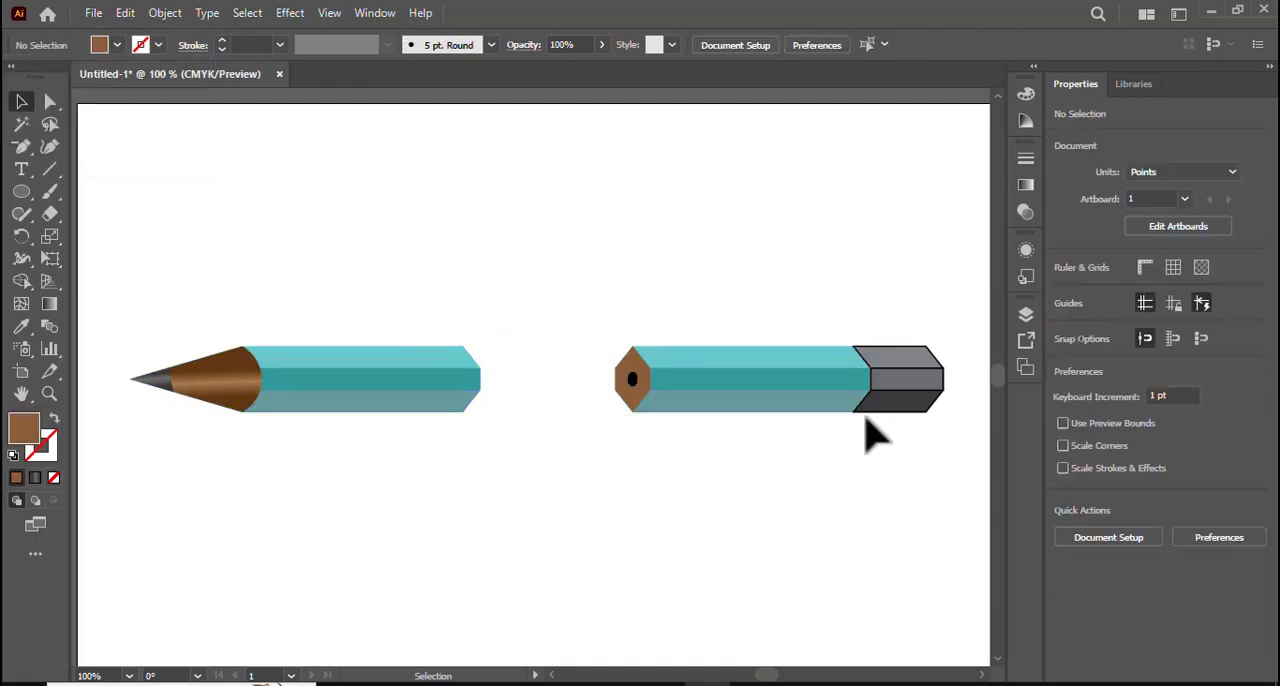
# - Remove the outlines from the three gray faces of the pencil's end section and deselect them
pyautogui.click(892, 400)
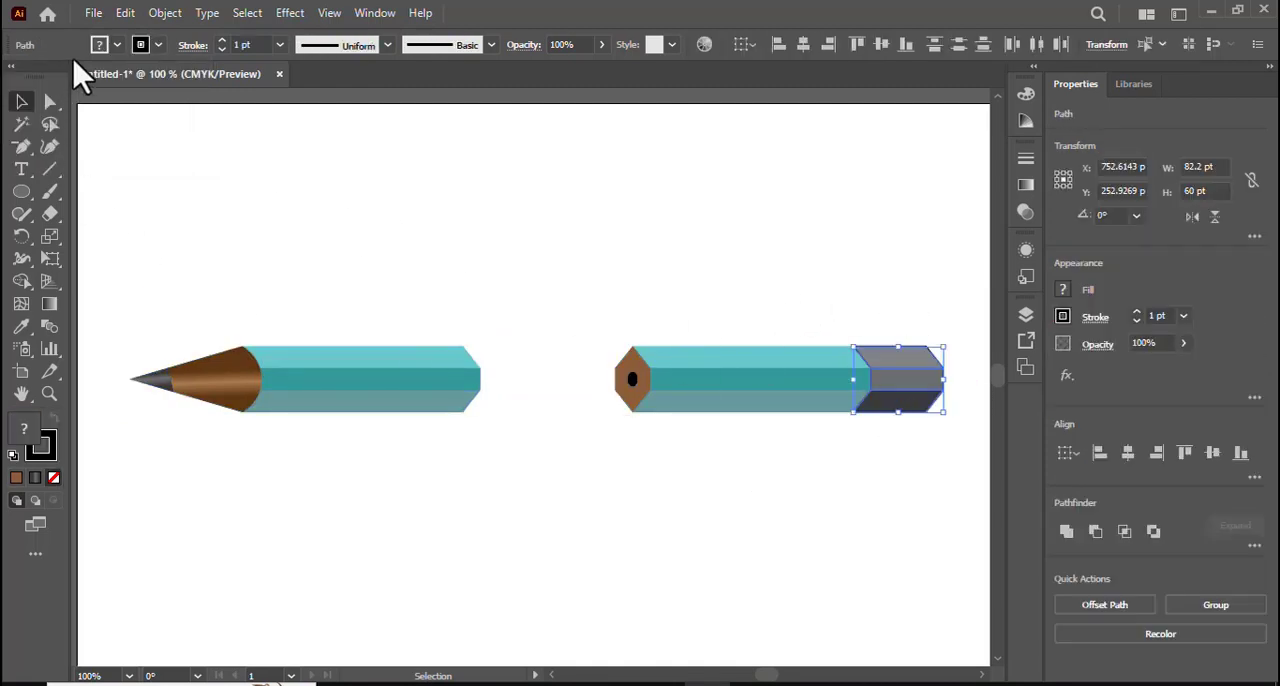
pyautogui.click(158, 45)
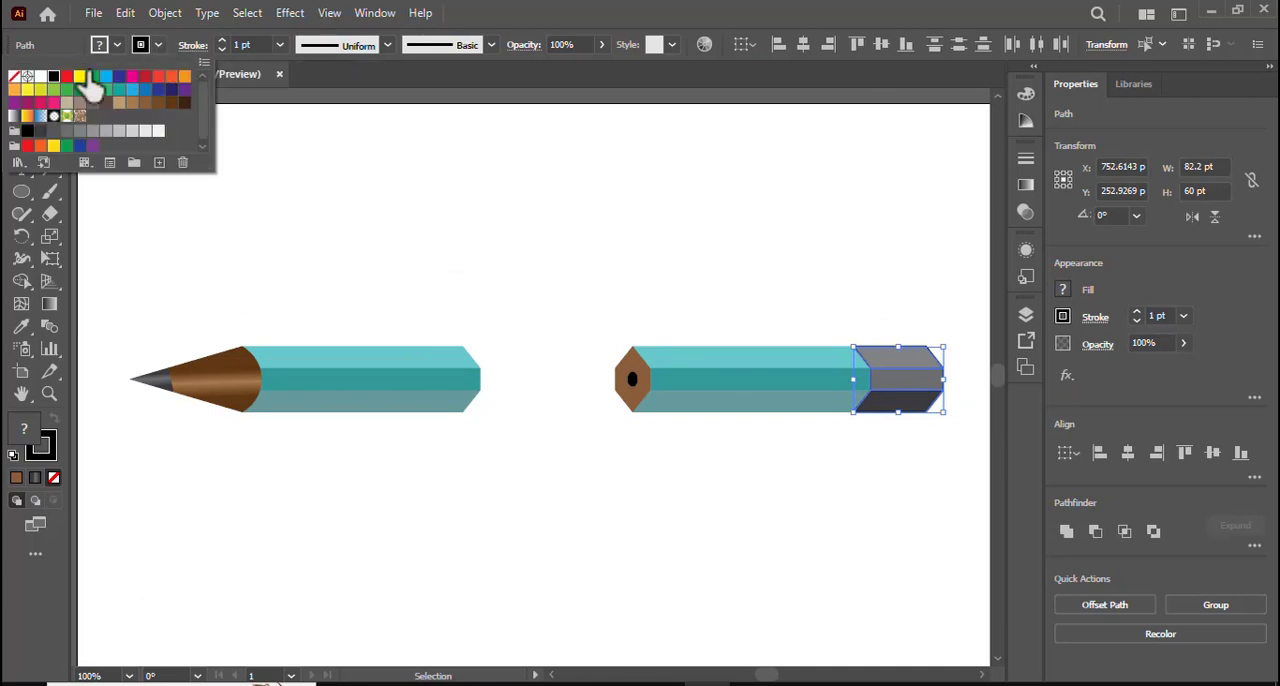
pyautogui.click(14, 78)
pyautogui.click(521, 323)
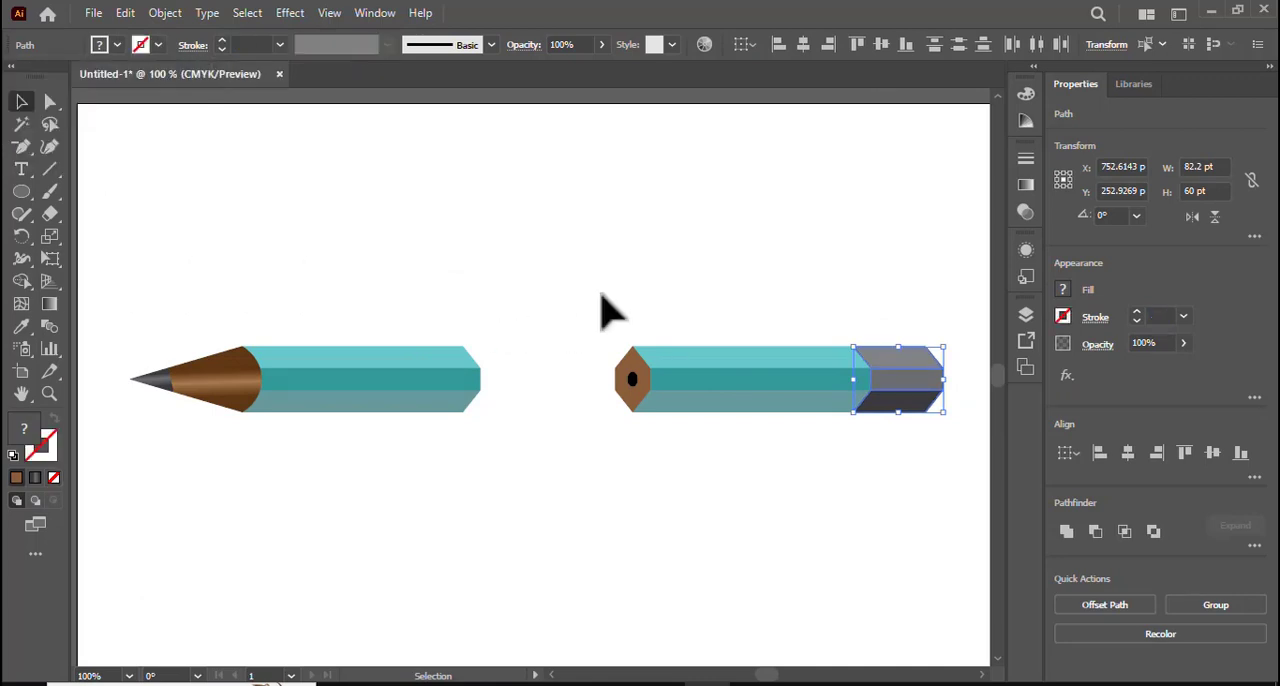
pyautogui.click(603, 315)
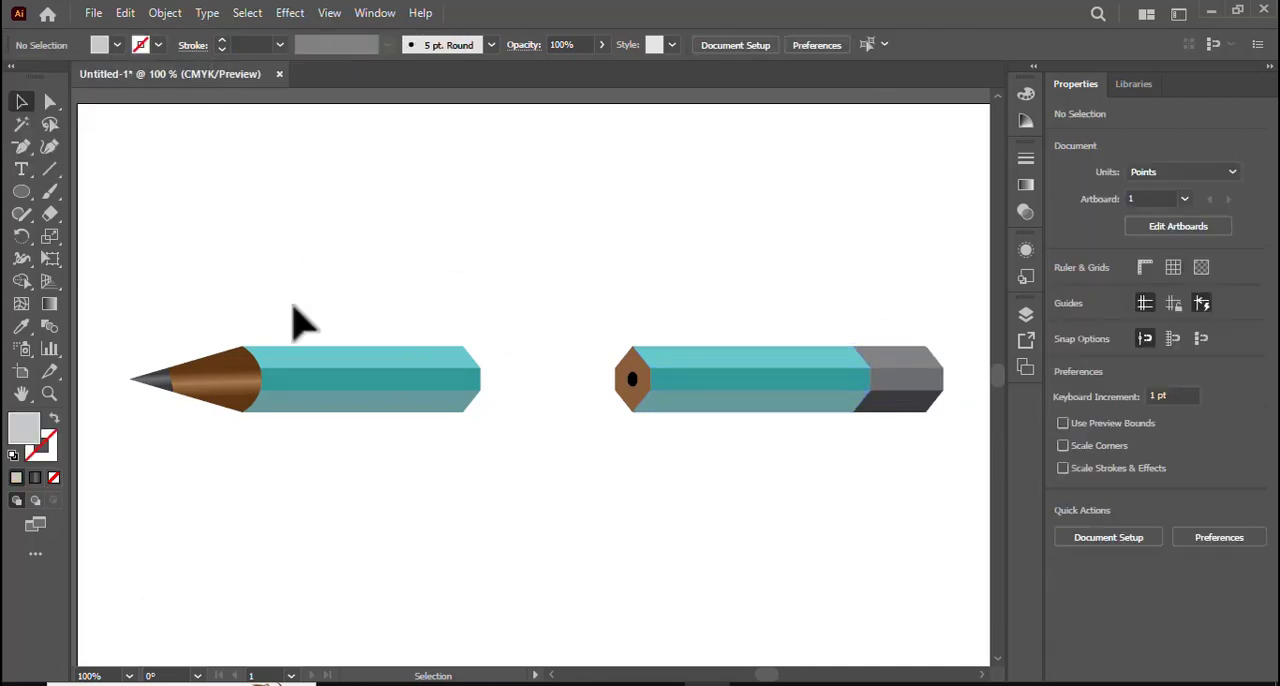
# - Add the text "Mylove" in the Caveat Regular font at 12 pt in the empty area above the pencils
pyautogui.moveTo(22, 178); pyautogui.dragTo(200, 177)
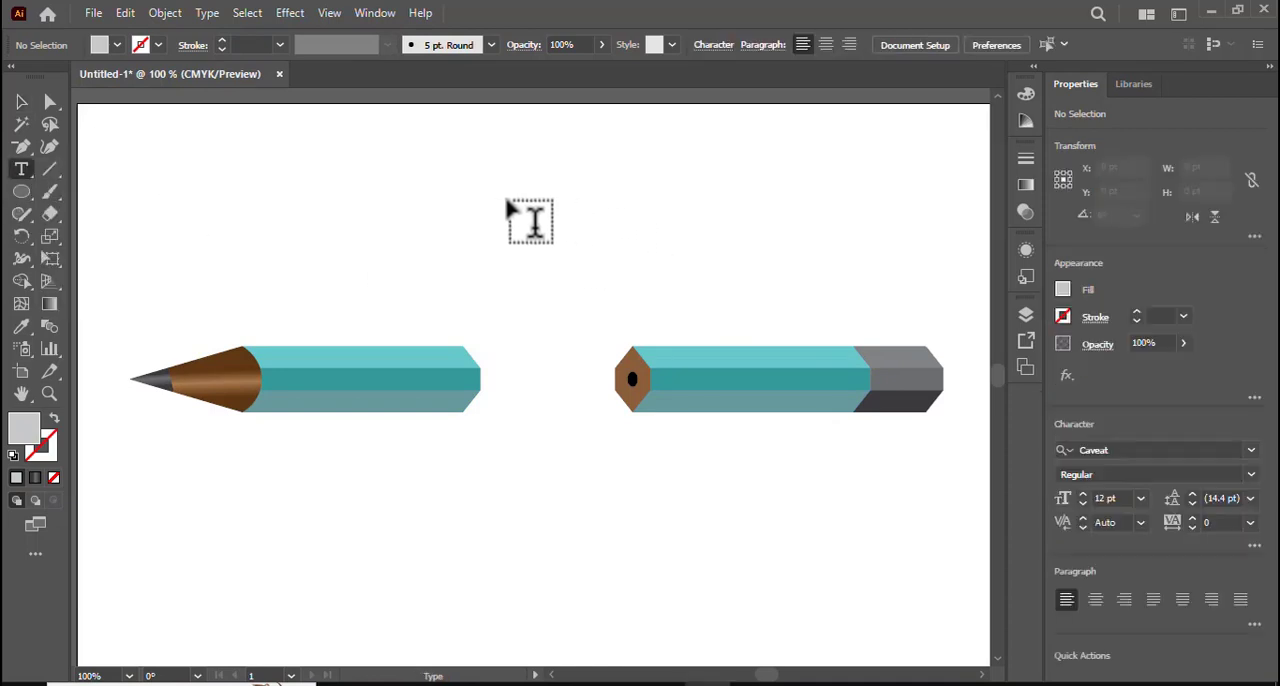
pyautogui.click(1250, 450)
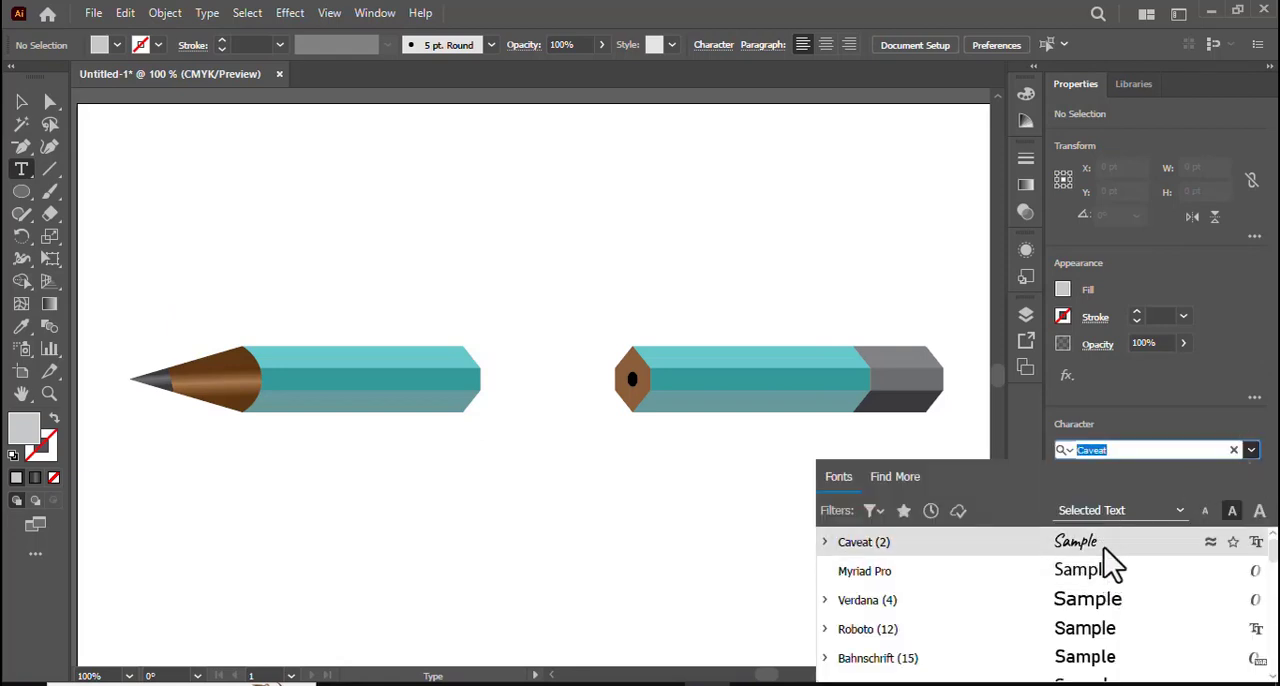
pyautogui.click(1106, 550)
pyautogui.click(559, 205)
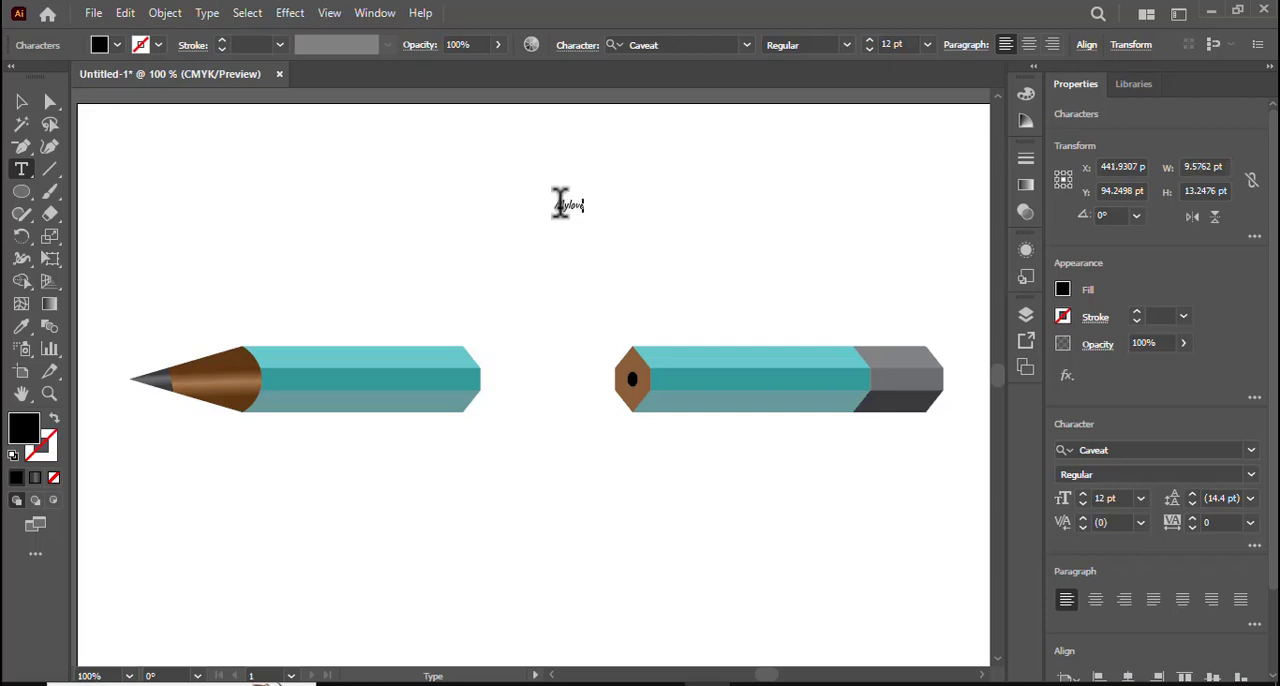
# - Enlarge the "Mylove" text to about 39.8 pt and place it in the gap between the two pencil pieces
pyautogui.click(21, 101)
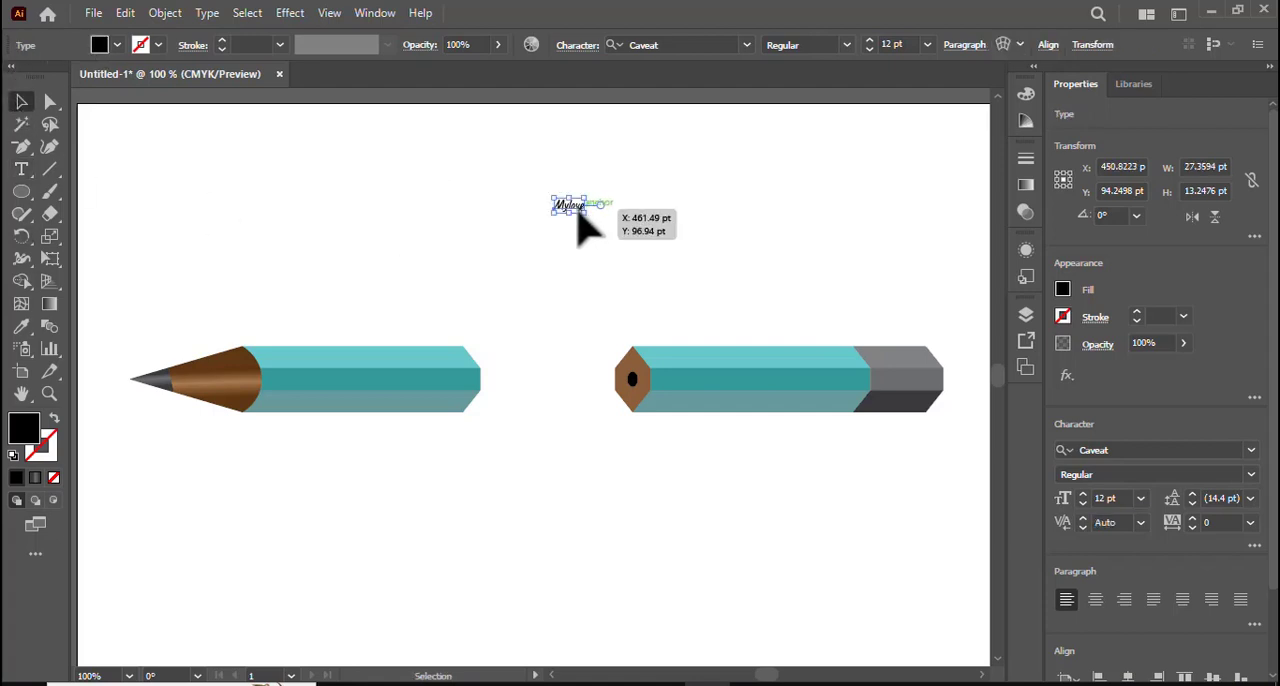
pyautogui.moveTo(578, 213)
pyautogui.mouseDown()
pyautogui.moveTo(700, 269)
pyautogui.moveTo(571, 197)
pyautogui.moveTo(569, 369)
pyautogui.moveTo(549, 380)
pyautogui.mouseUp()
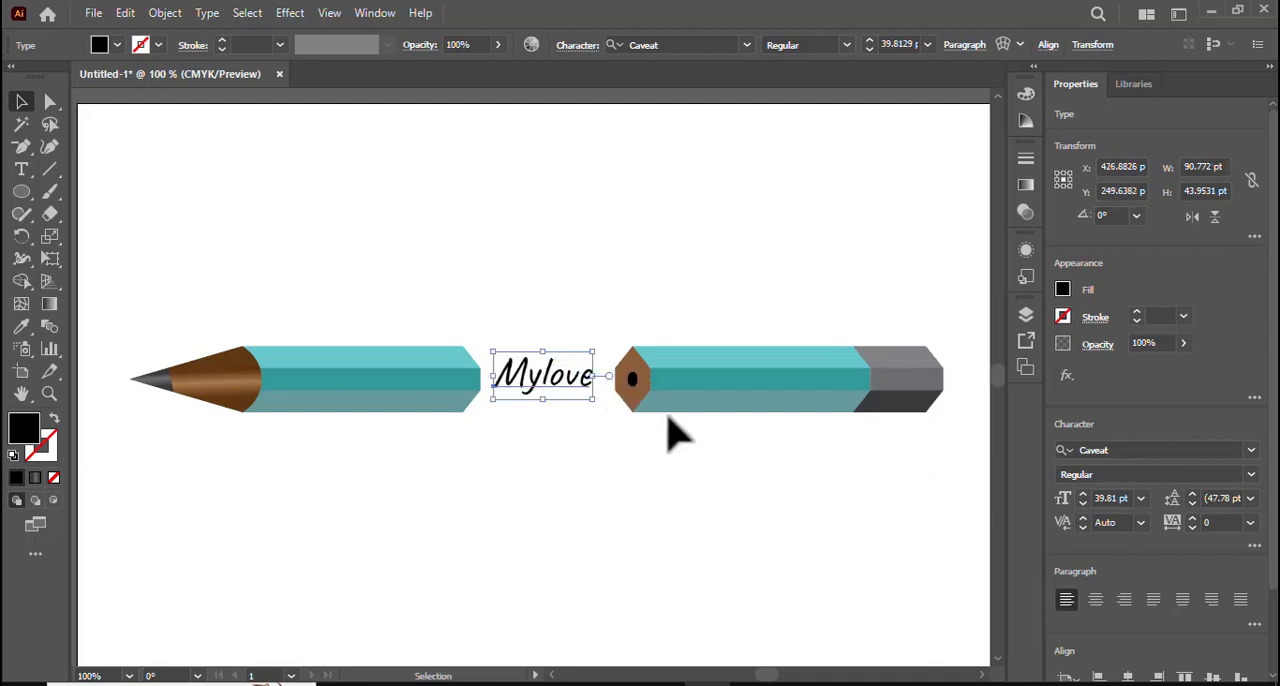
pyautogui.click(643, 440)
pyautogui.hotkey('ctrl', '=')
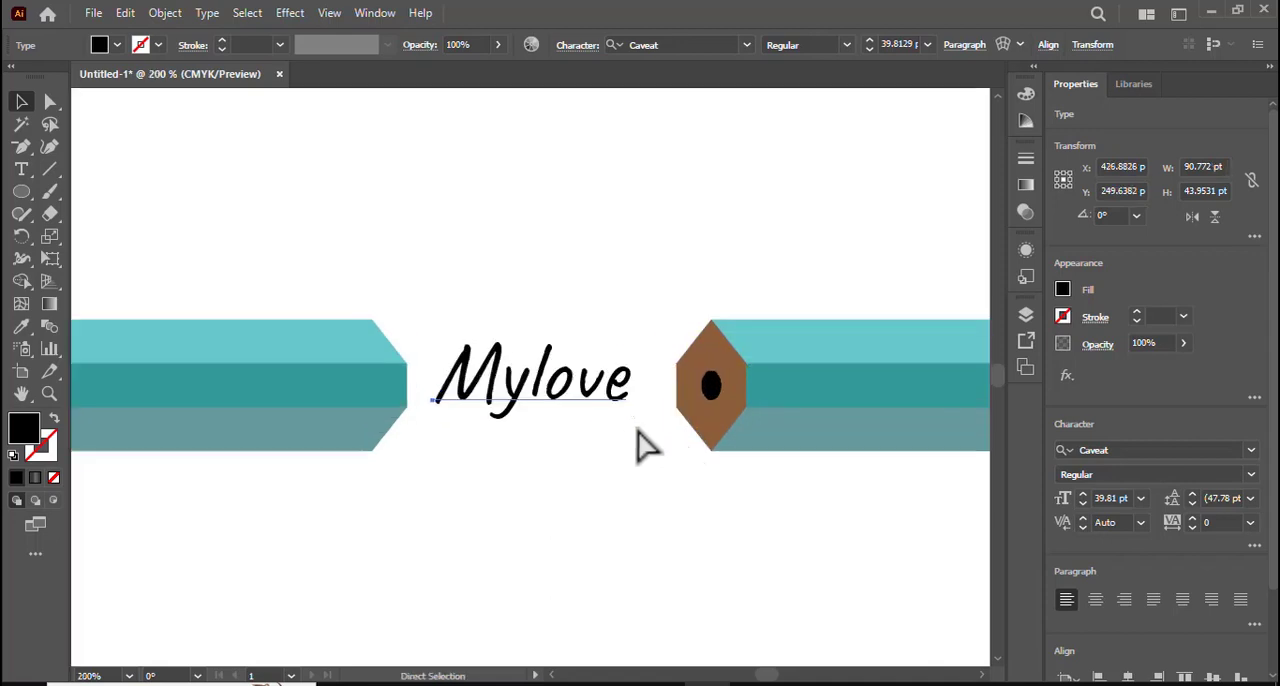
pyautogui.click(523, 523)
# - Shift the "Mylove" text about 4 pt toward the gray-ended pencil to balance it in the gap
pyautogui.click(554, 400)
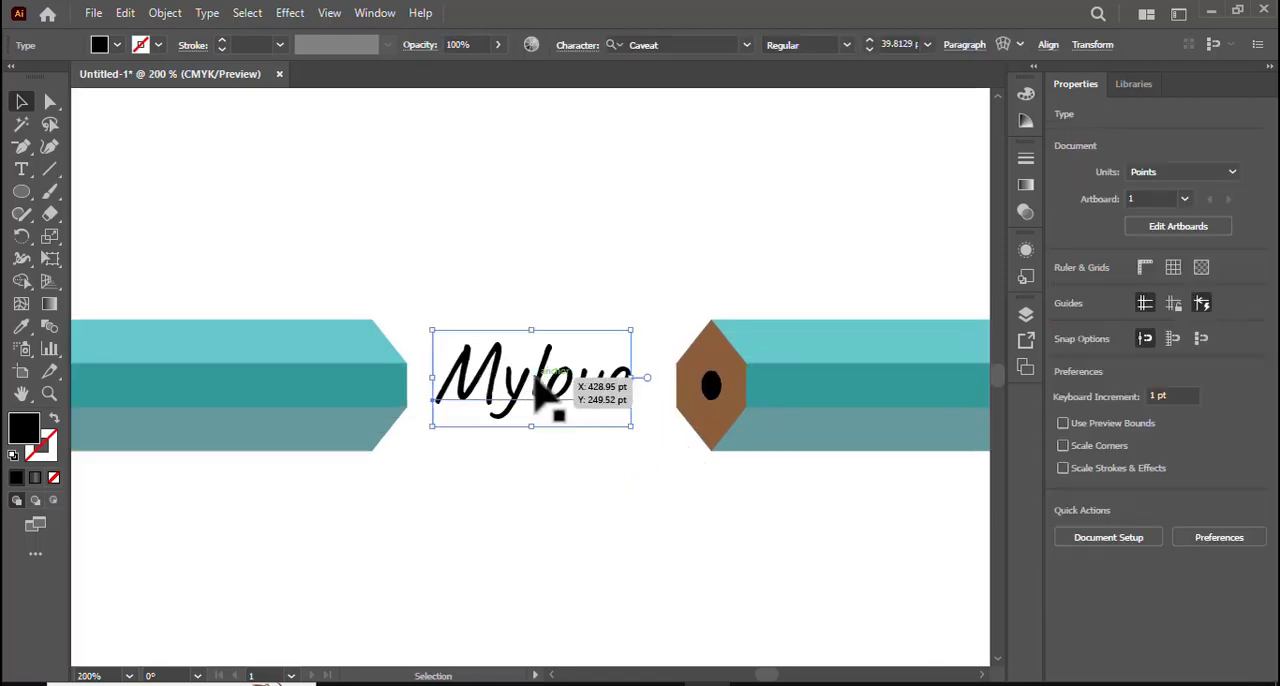
pyautogui.click(554, 400)
pyautogui.hotkey('ctrl', 'shift', 'a')
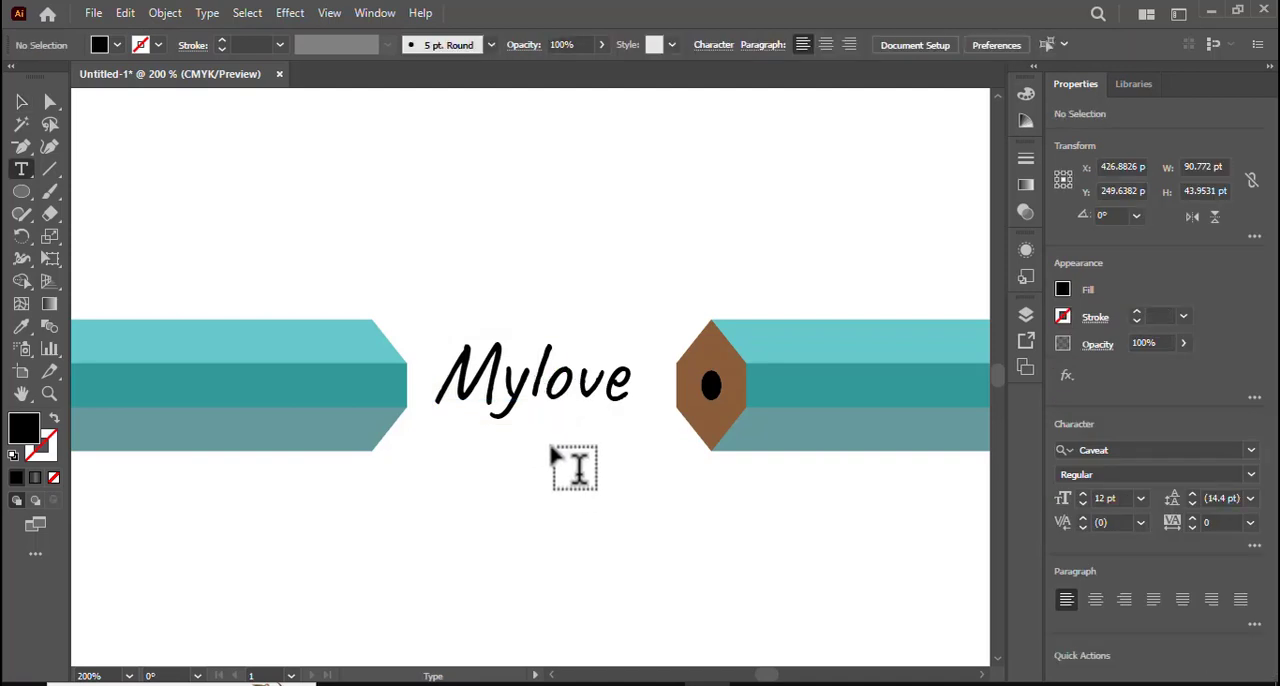
pyautogui.click(18, 105)
pyautogui.moveTo(537, 387); pyautogui.dragTo(455, 352)
pyautogui.click(578, 486)
# - Give the "Mylove" lettering a 0.5 pt black stroke and deselect it
pyautogui.hotkey('ctrl', '+')
pyautogui.hotkey('ctrl', '+')
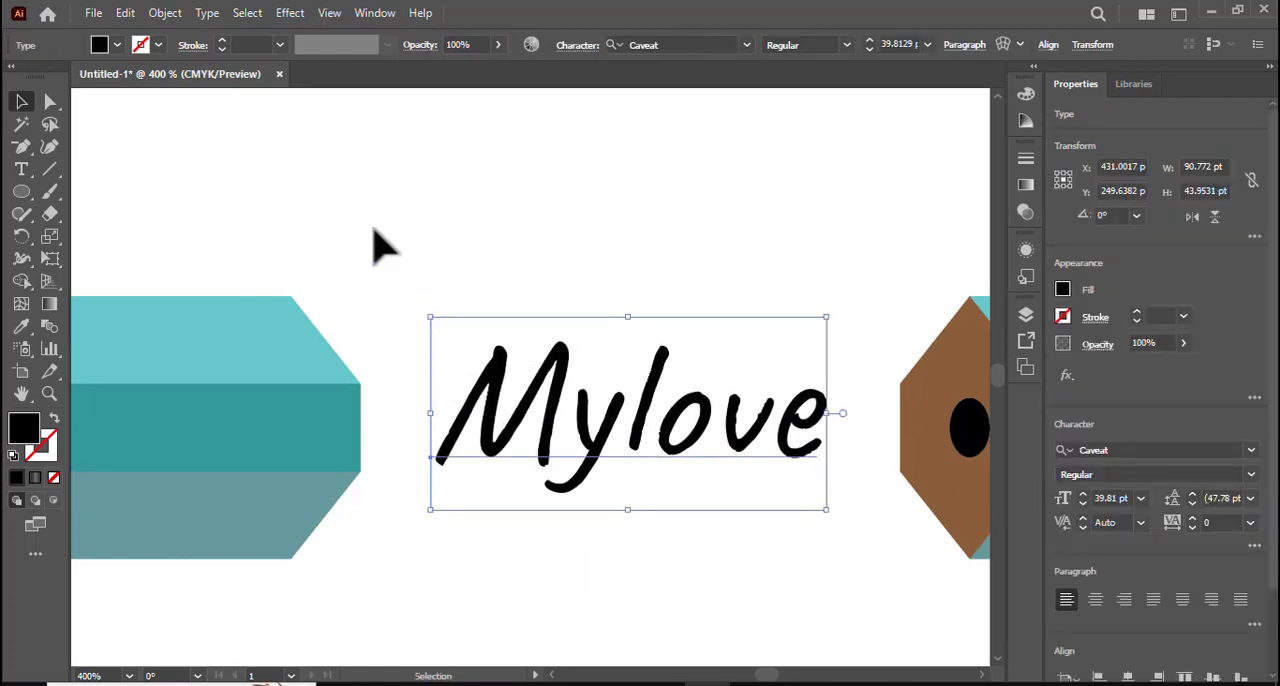
pyautogui.click(220, 45)
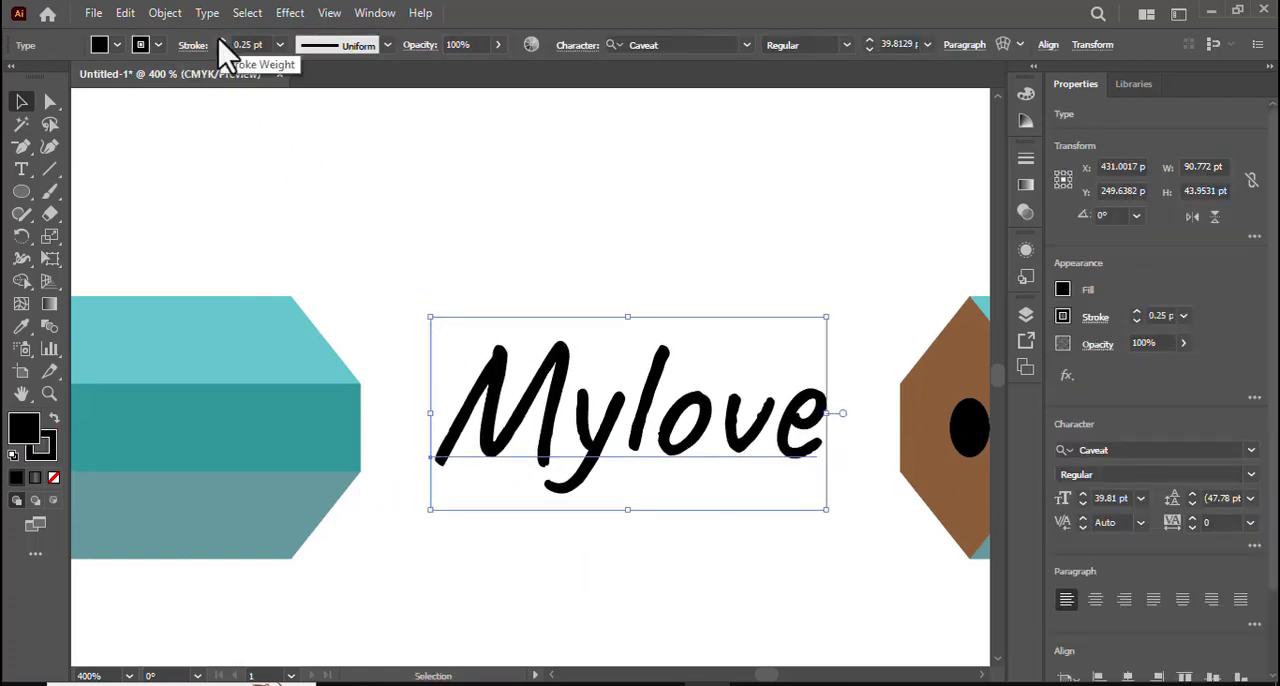
pyautogui.click(221, 42)
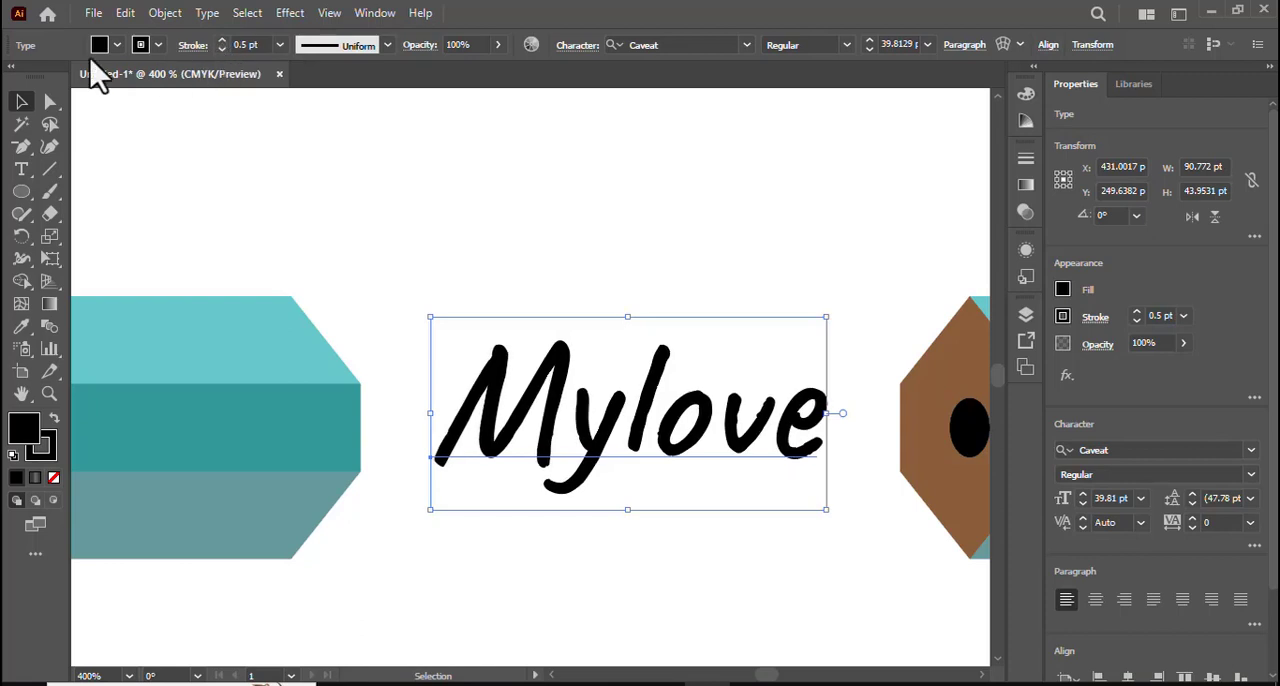
pyautogui.click(405, 240)
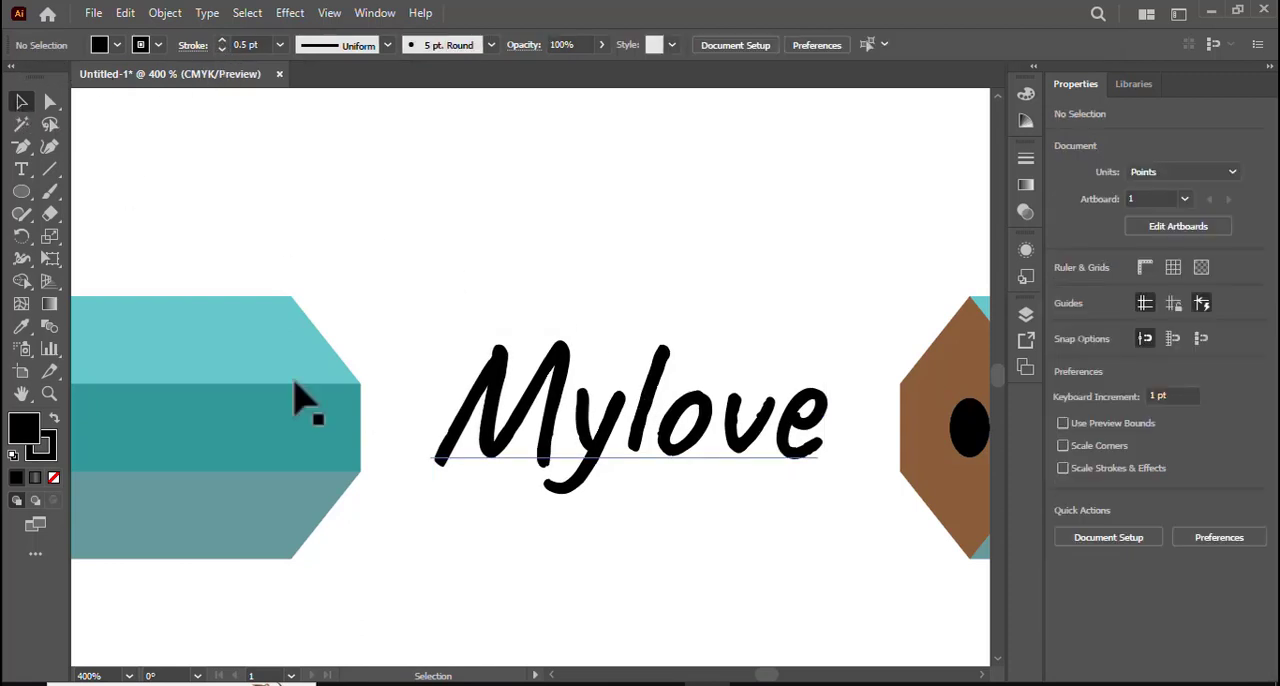
# - Draw a thin black bar about 25 pt long with the Pen tool, from the foot of the M into the sharpened piece's body
pyautogui.click(21, 146)
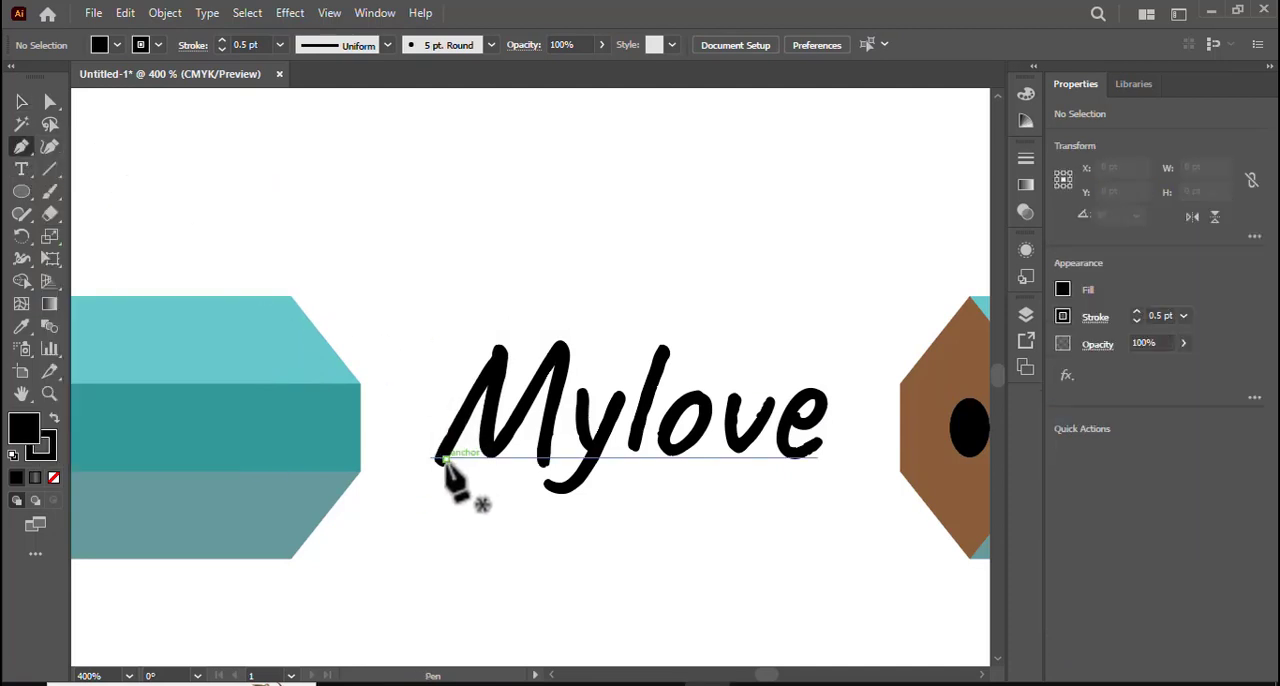
pyautogui.click(437, 461)
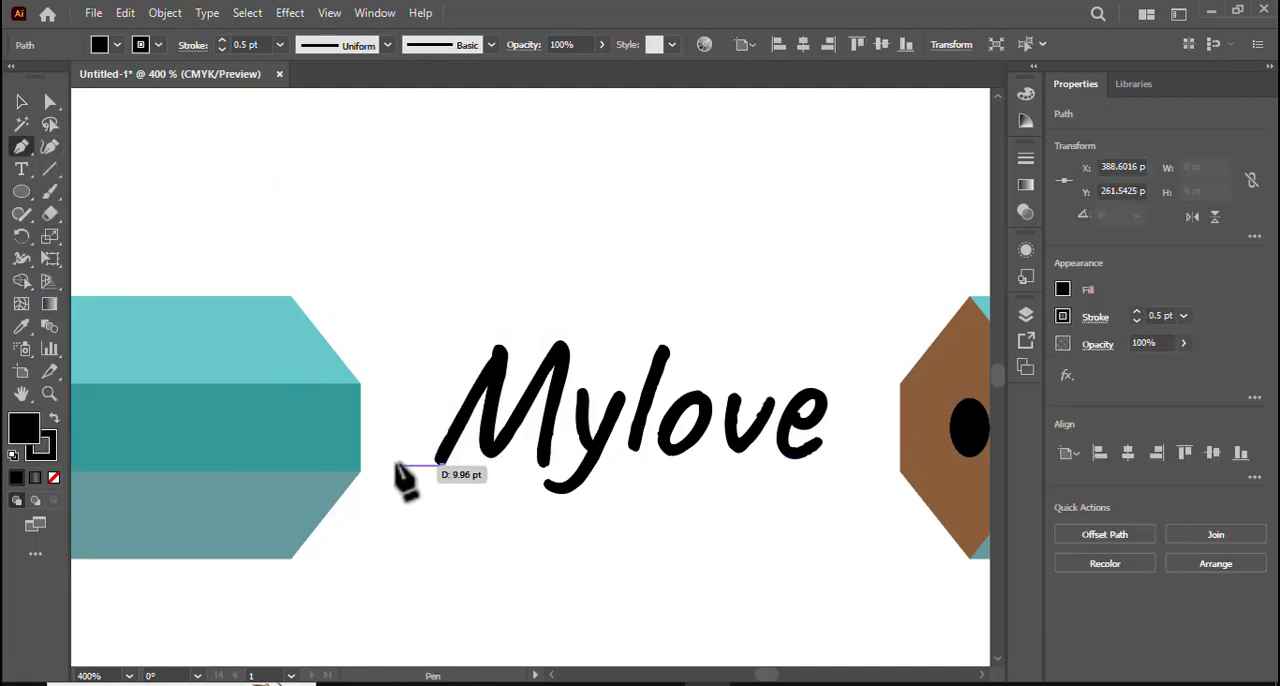
pyautogui.click(335, 466)
pyautogui.moveTo(333, 467); pyautogui.dragTo(446, 468)
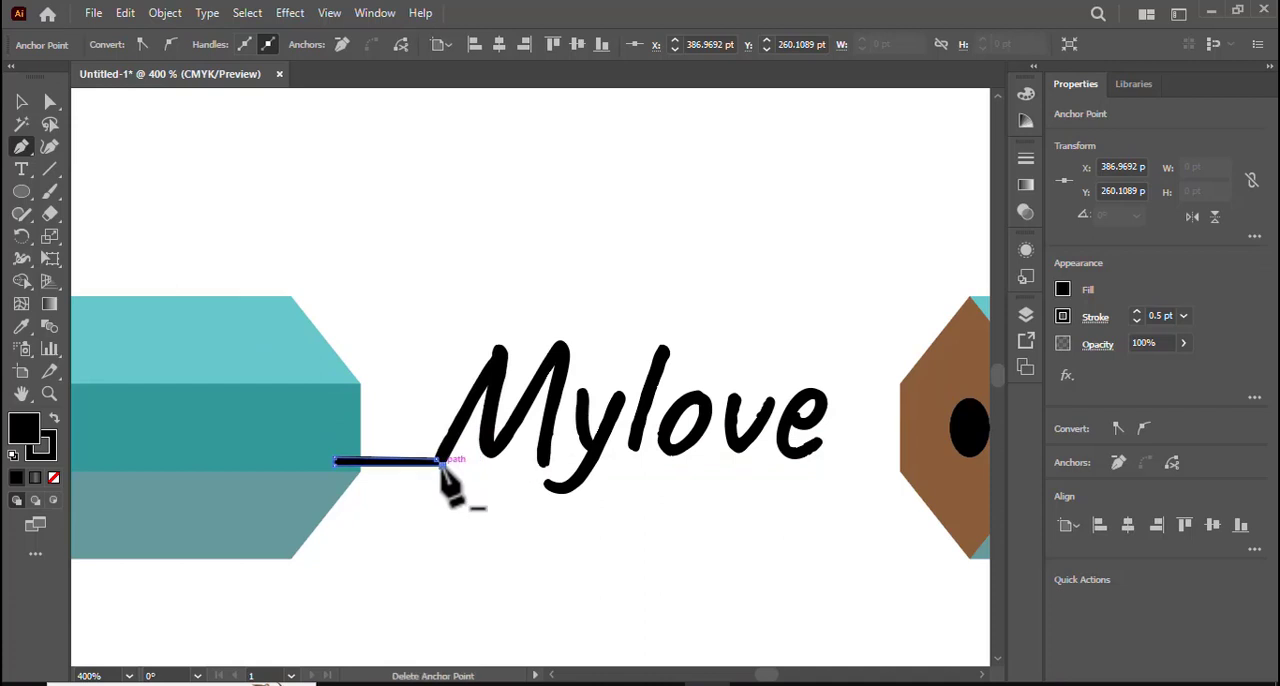
pyautogui.click(21, 101)
pyautogui.click(372, 258)
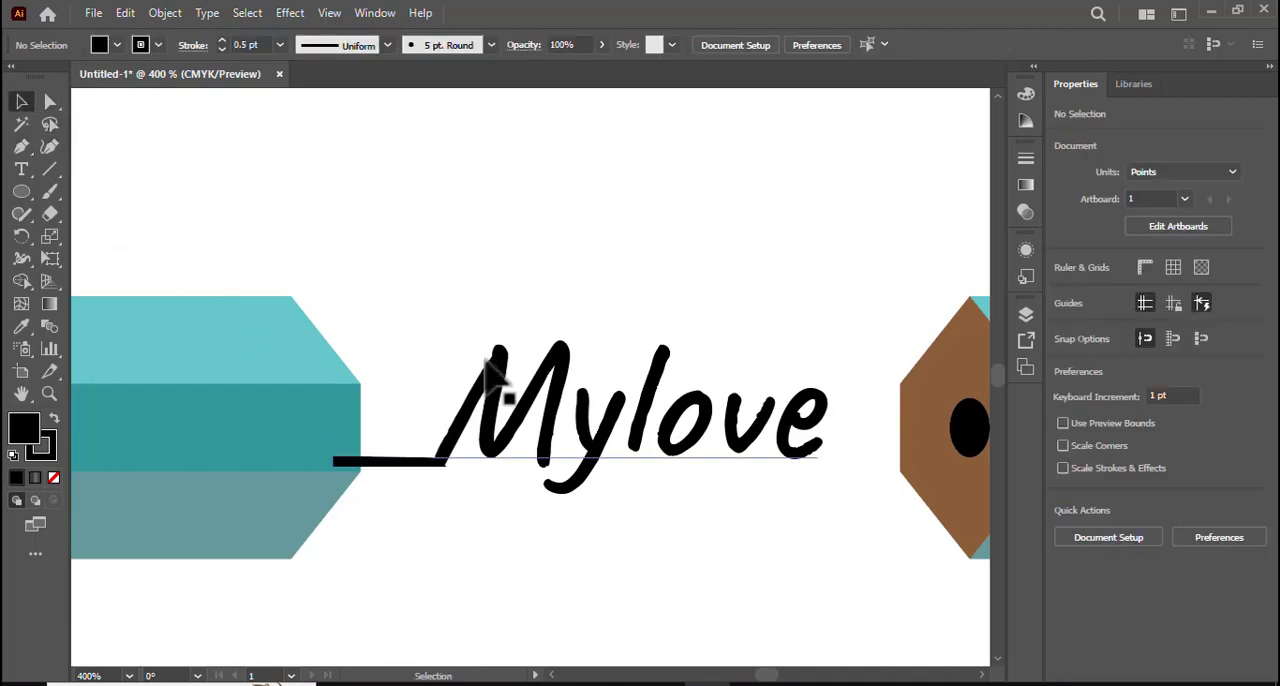
# - Send the bar beside the M to the back, behind the sharpened piece's body, and deselect it
pyautogui.rightClick(389, 459)
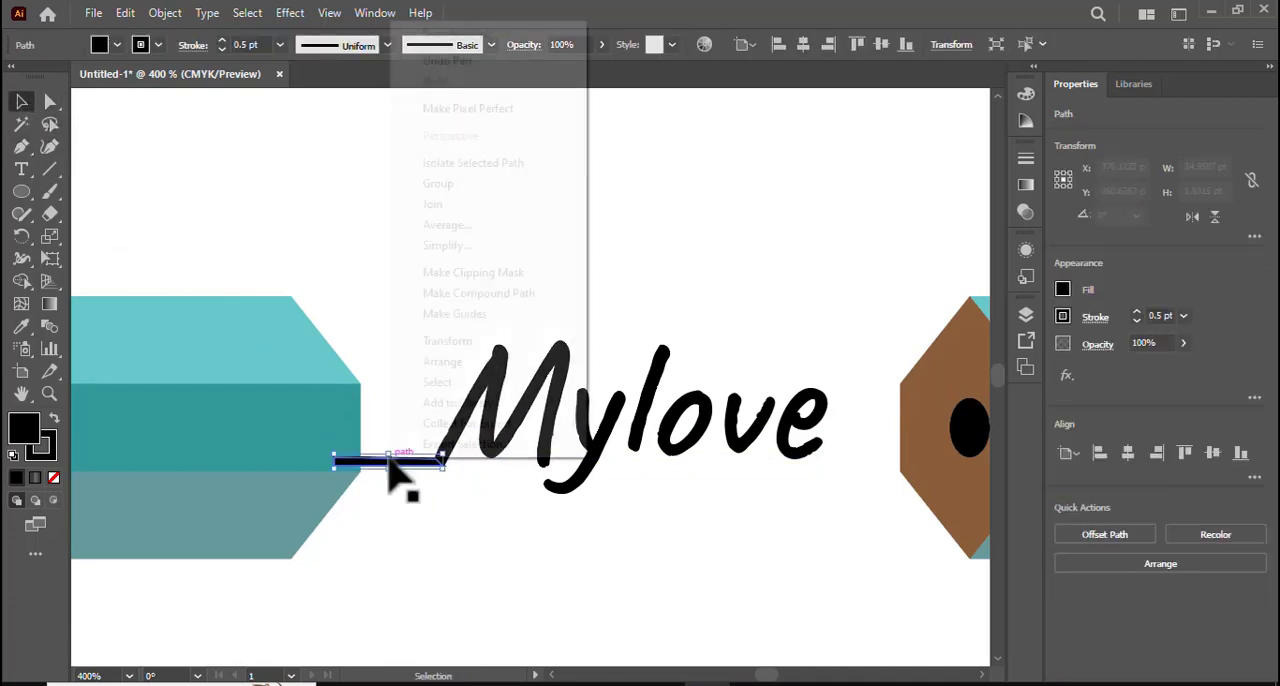
pyautogui.moveTo(472, 364)
pyautogui.click(656, 423)
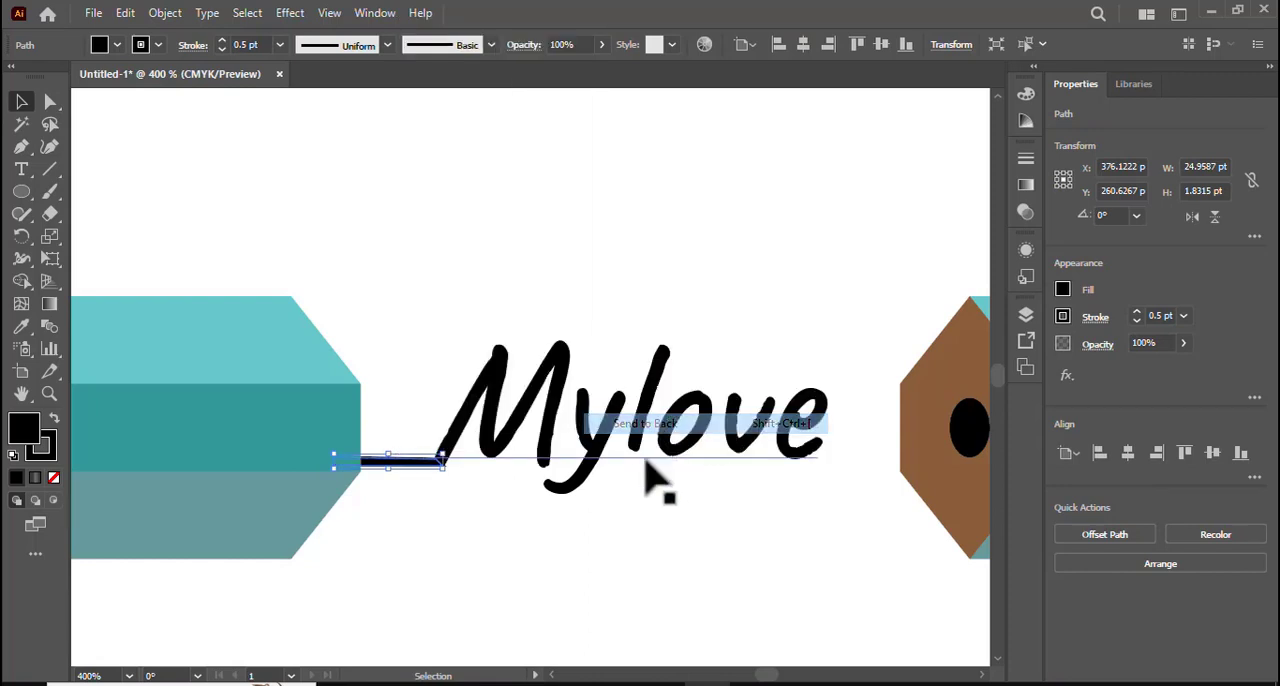
pyautogui.click(566, 580)
# - Draw a closed thin black bar with the Pen tool from the tail of the final e to the black core of the brown end face
pyautogui.press('space')
pyautogui.moveTo(845, 511); pyautogui.dragTo(651, 516)
pyautogui.hotkey('ctrl', '+')
pyautogui.press('space')
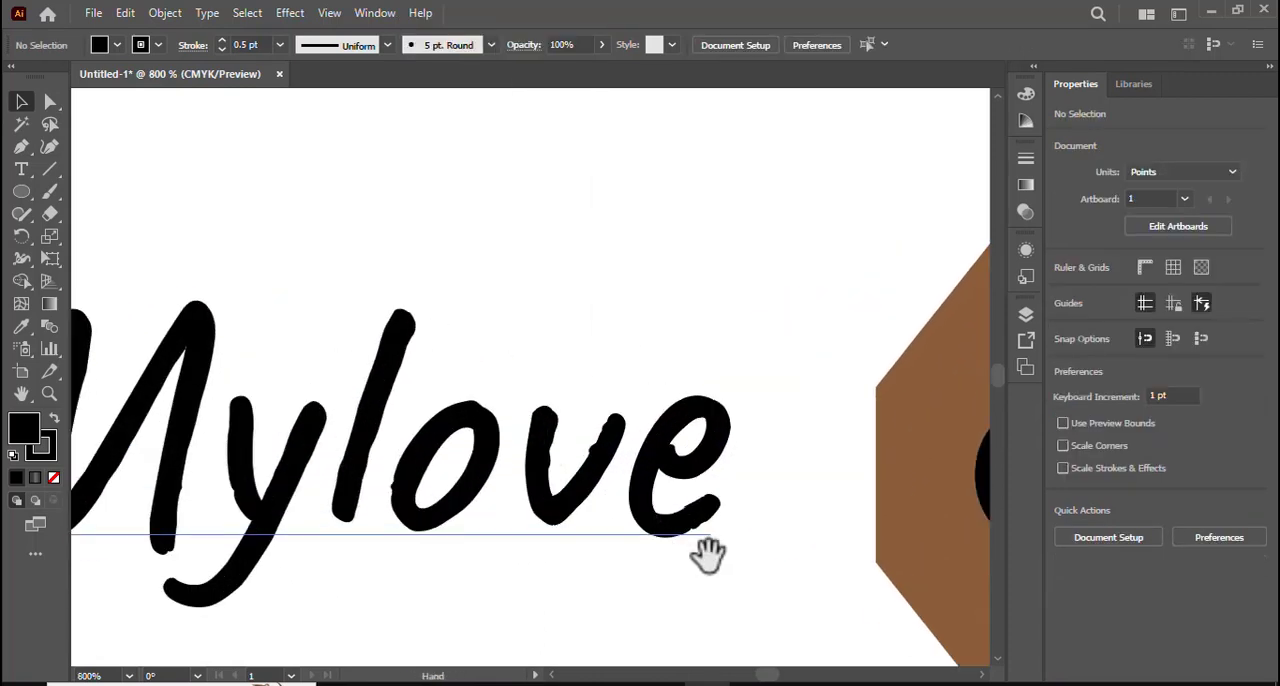
pyautogui.moveTo(703, 551); pyautogui.dragTo(523, 486)
pyautogui.click(21, 148)
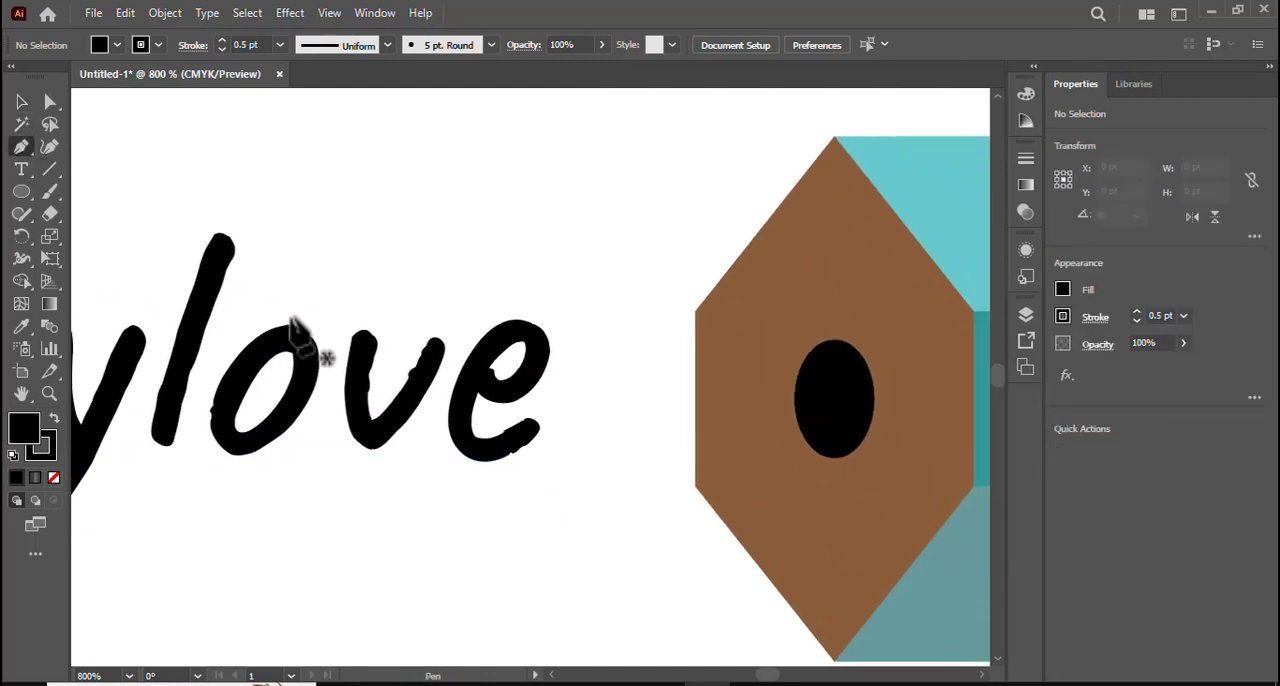
pyautogui.click(538, 427)
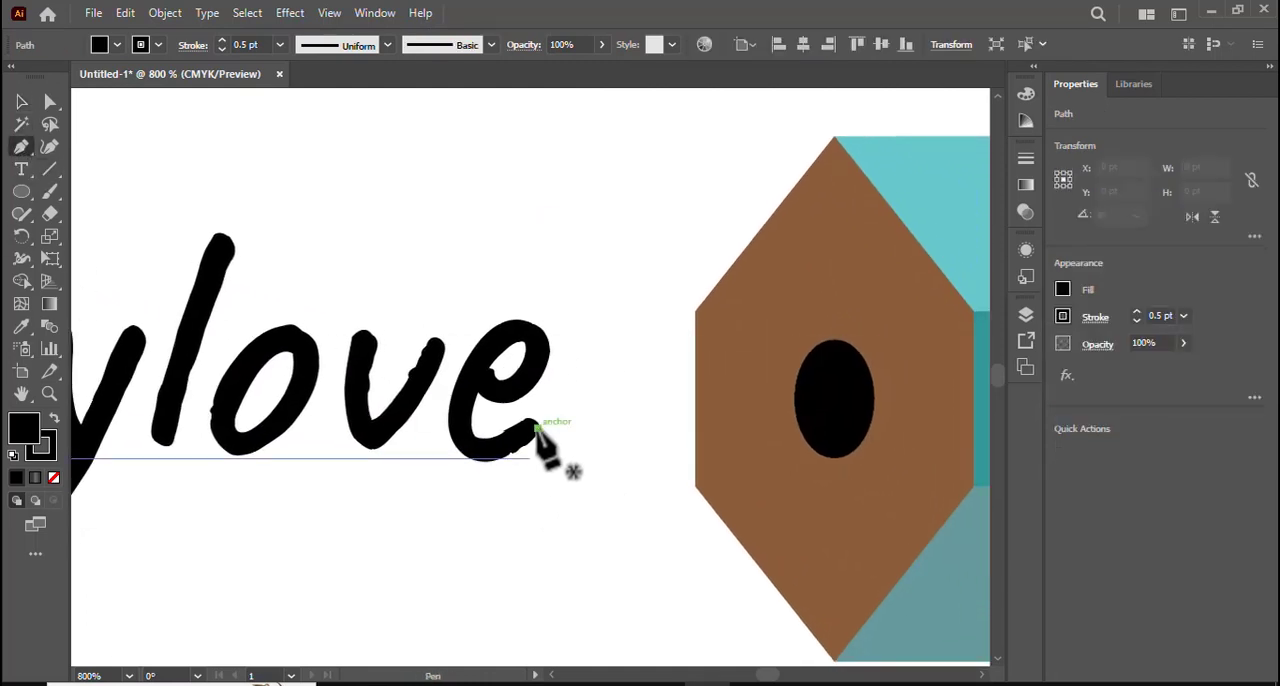
pyautogui.click(817, 430)
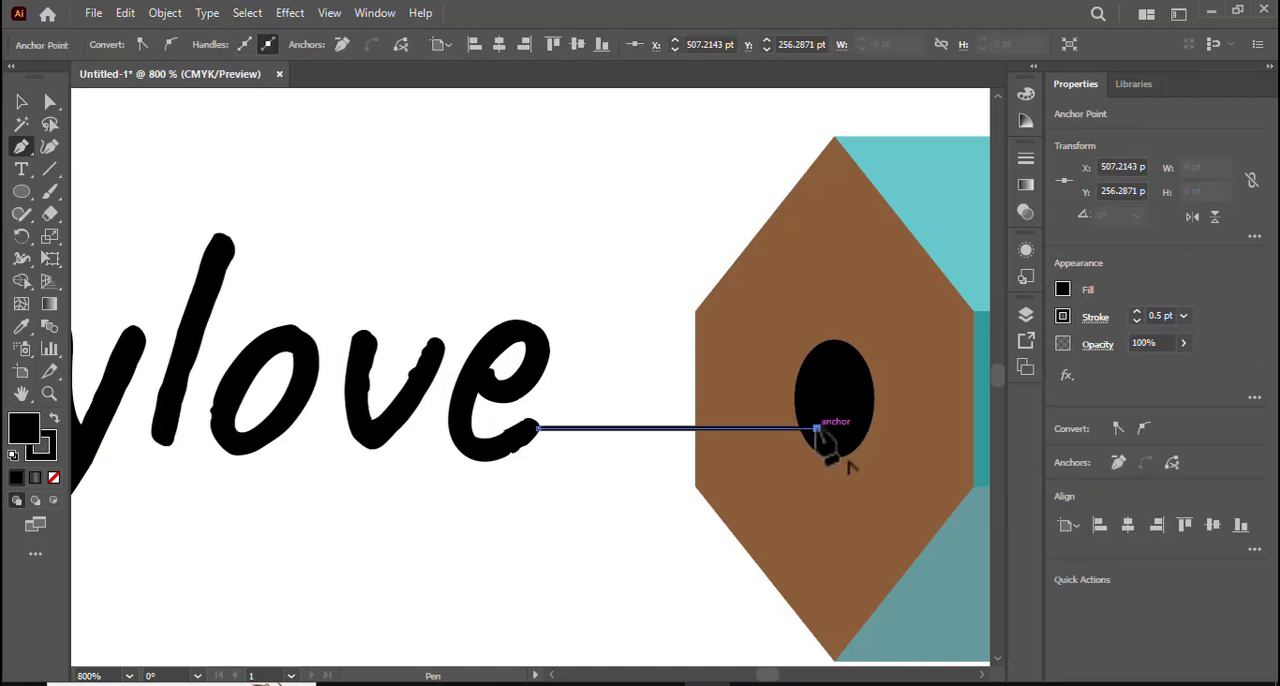
pyautogui.moveTo(624, 428); pyautogui.dragTo(528, 426)
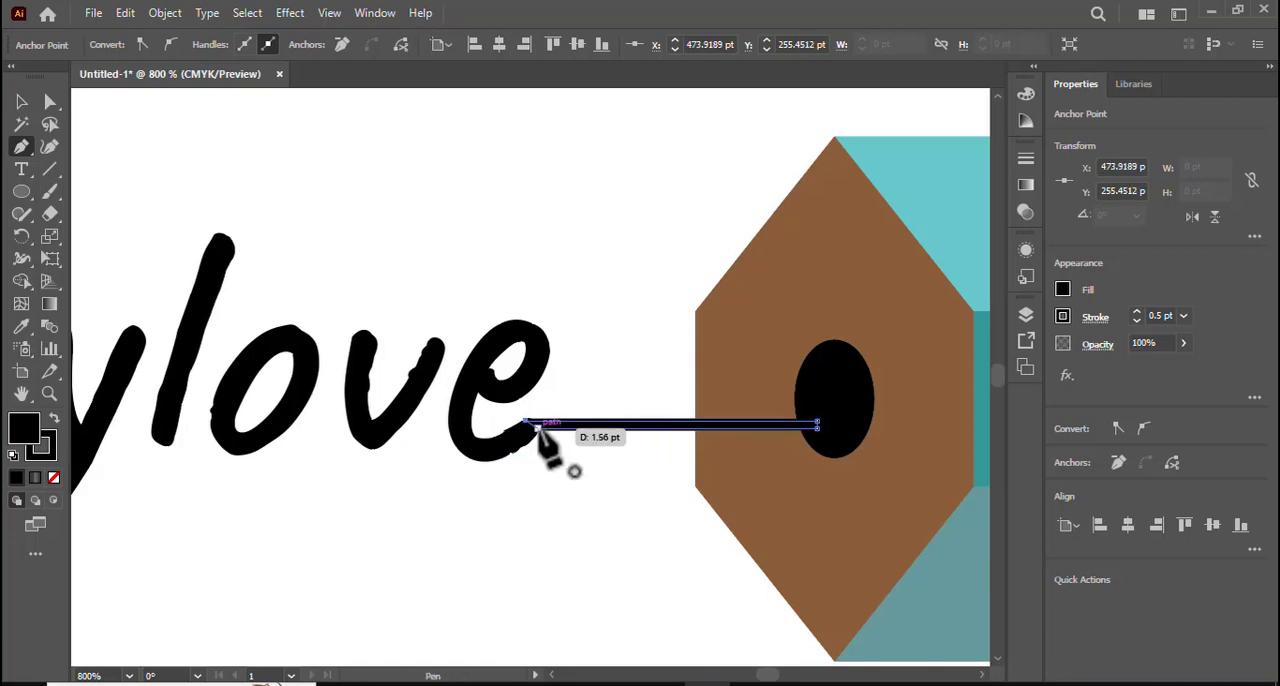
pyautogui.click(18, 95)
pyautogui.click(450, 229)
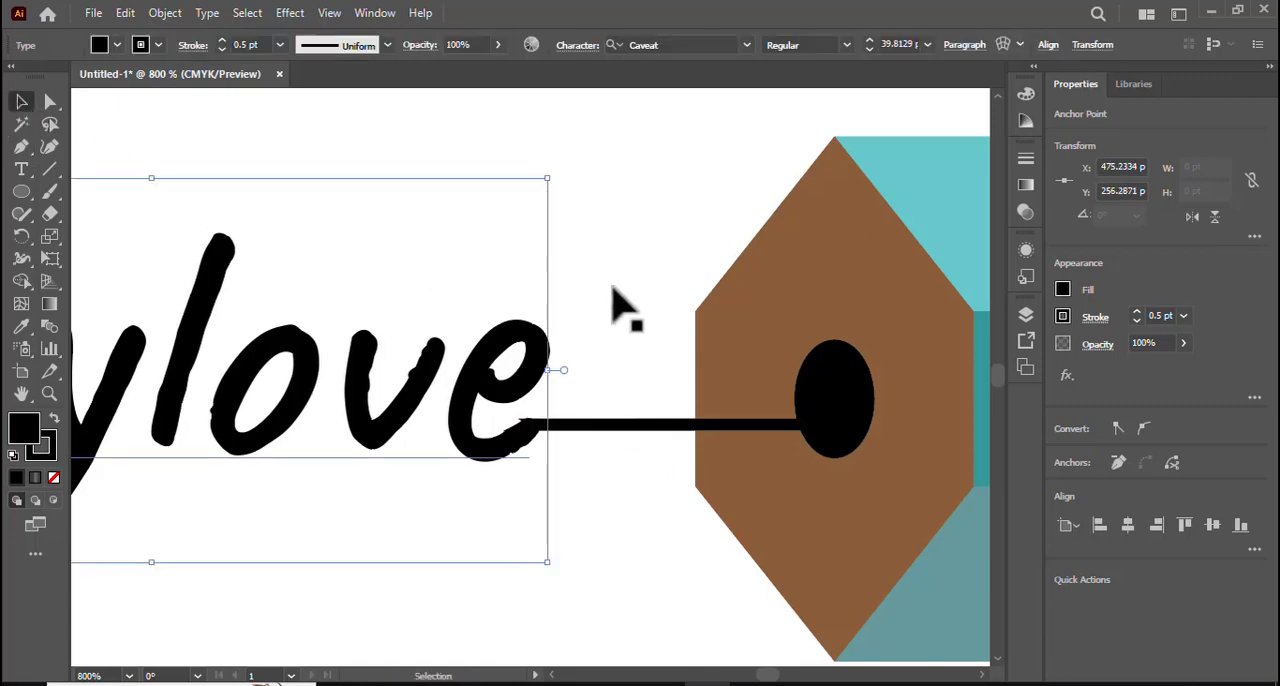
pyautogui.hotkey('ctrl', 'shift', 'a')
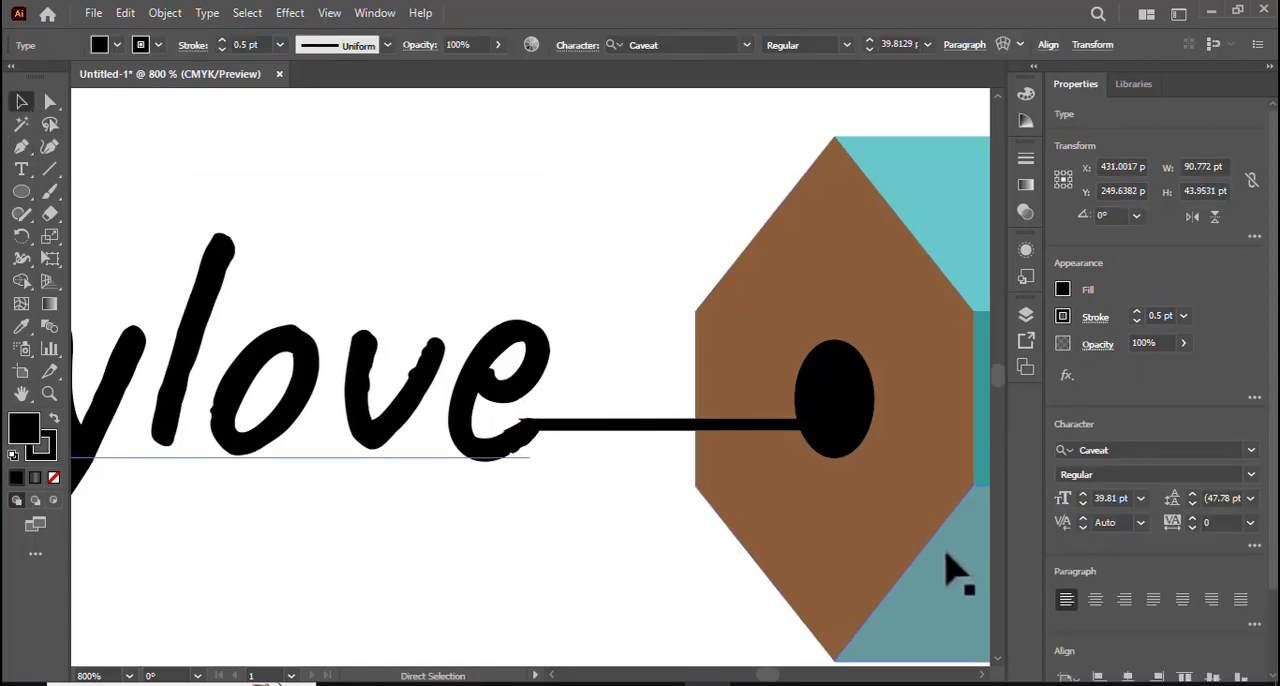
# - Inspect the thin black bar between the final e and the brown end face up close, and view the whole pencil
pyautogui.hotkey('ctrl', '-')
pyautogui.hotkey('ctrl', '-')
pyautogui.hotkey('ctrl', '-')
pyautogui.click(700, 470)
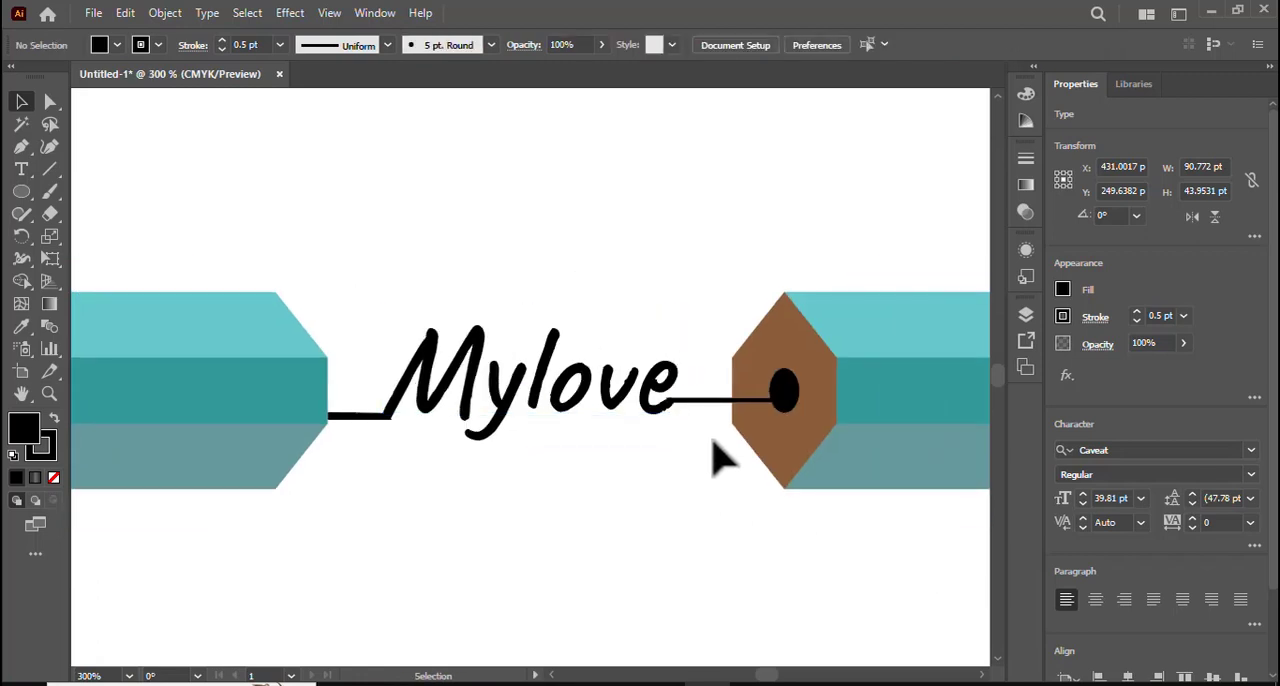
pyautogui.click(734, 400)
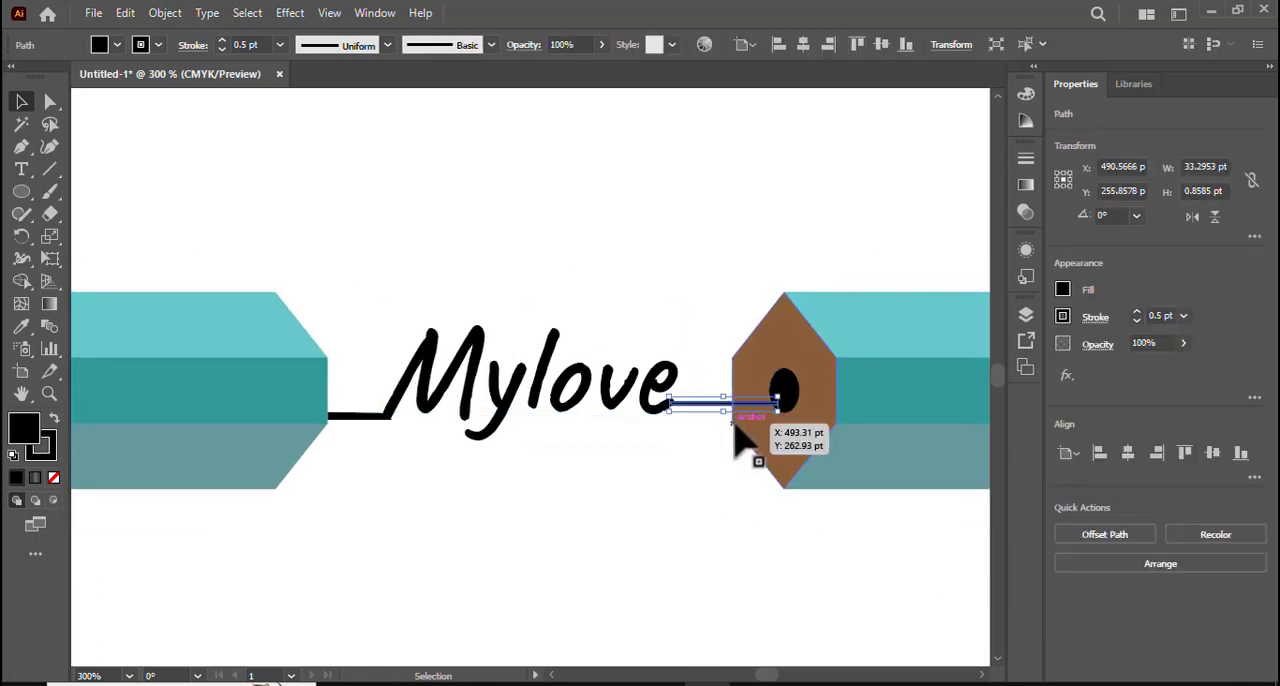
pyautogui.click(666, 492)
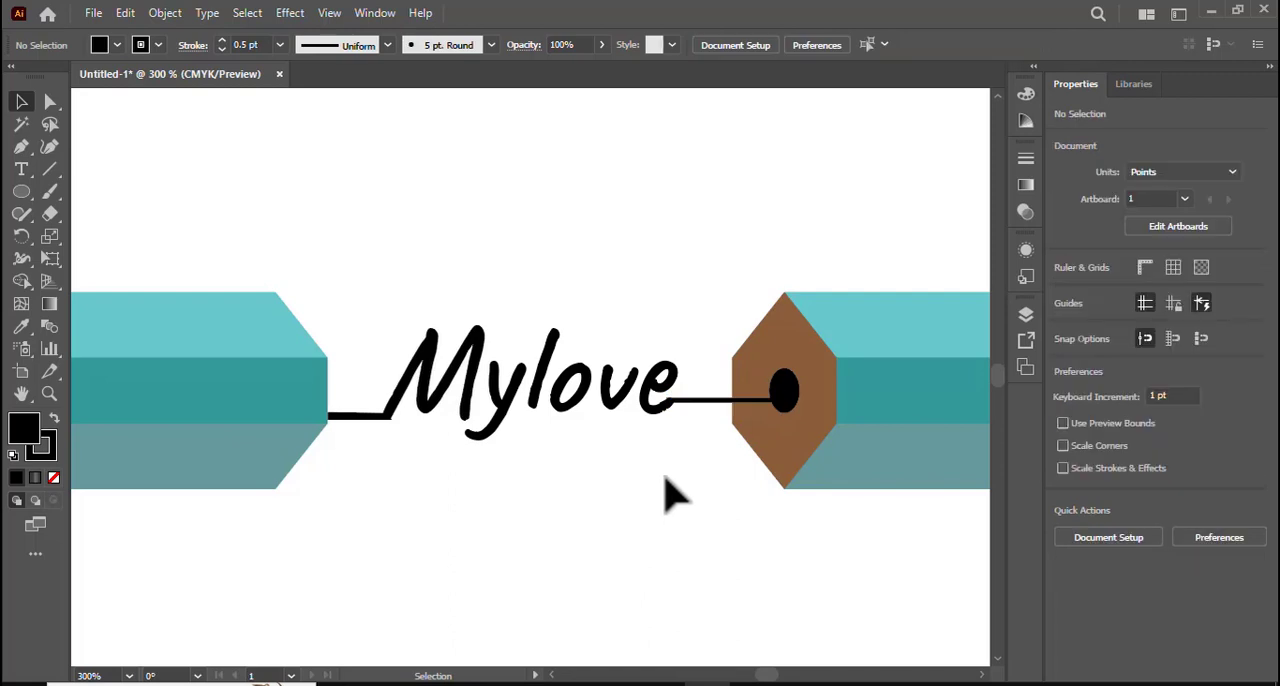
pyautogui.hotkey('ctrl', '=')
pyautogui.hotkey('ctrl', '=')
pyautogui.hotkey('ctrl', '=')
pyautogui.moveTo(814, 516); pyautogui.dragTo(528, 495)
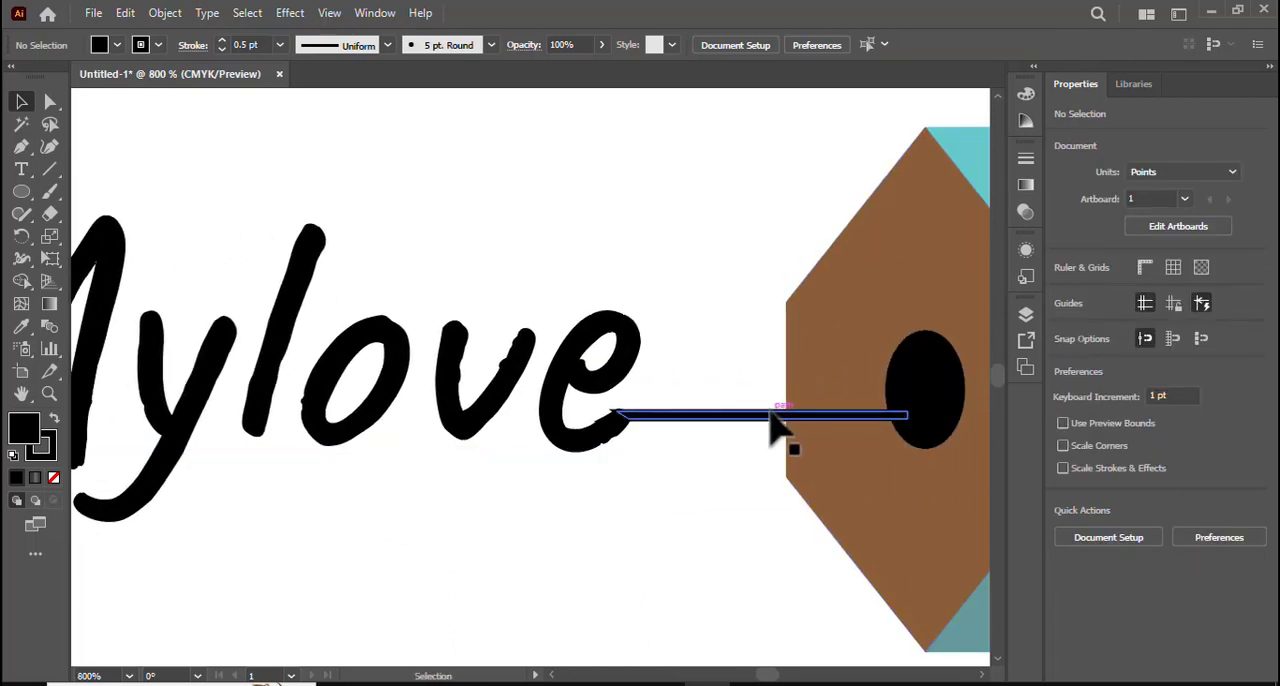
pyautogui.moveTo(770, 414); pyautogui.dragTo(773, 414)
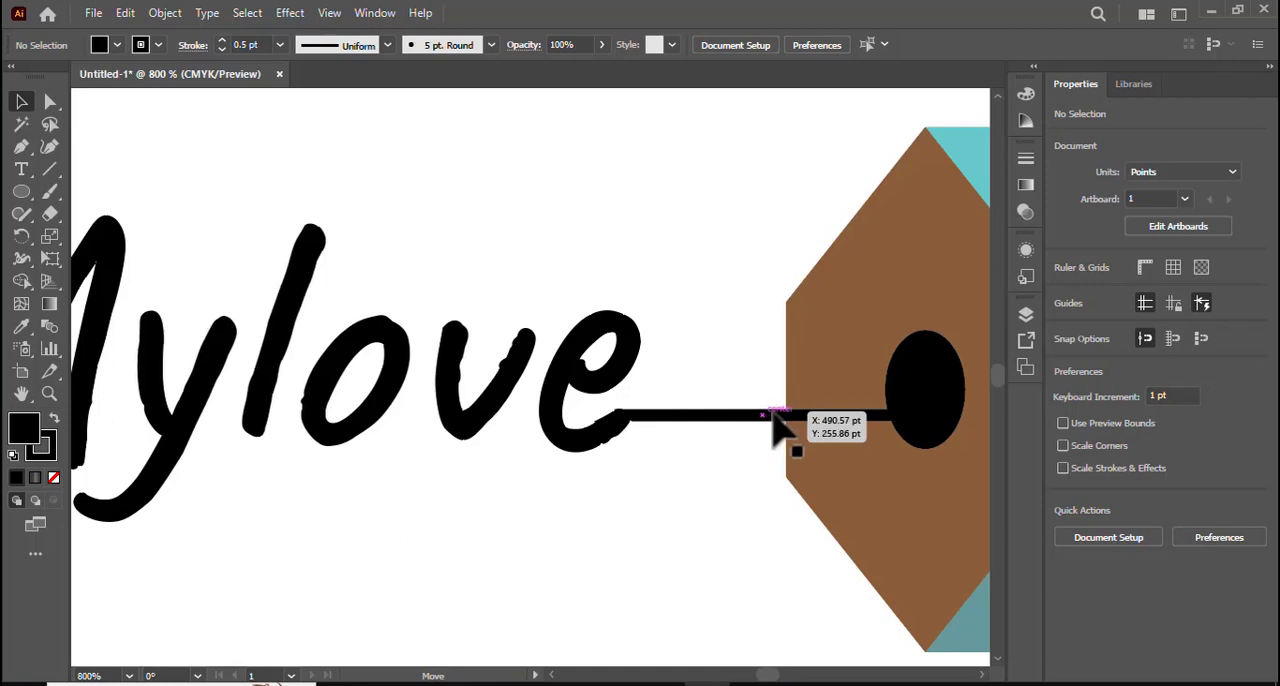
pyautogui.click(747, 515)
pyautogui.hotkey('ctrl', '-')
pyautogui.hotkey('ctrl', '-')
pyautogui.hotkey('ctrl', '-')
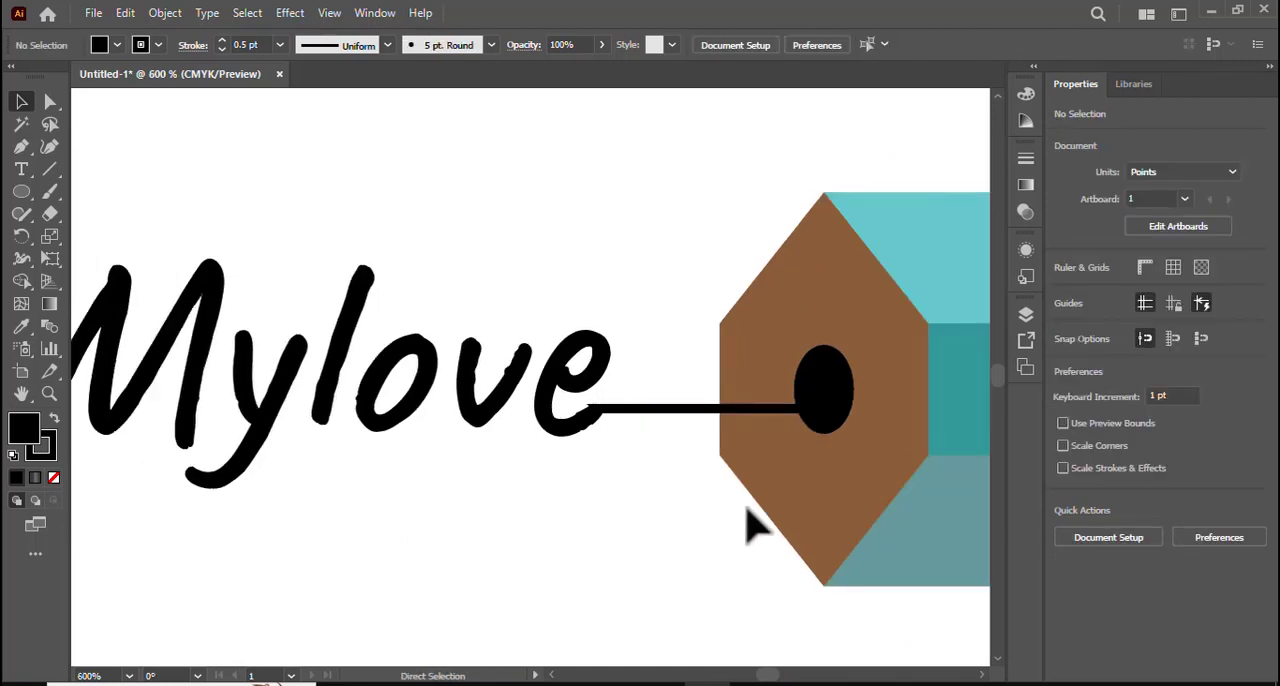
pyautogui.hotkey('ctrl', '-')
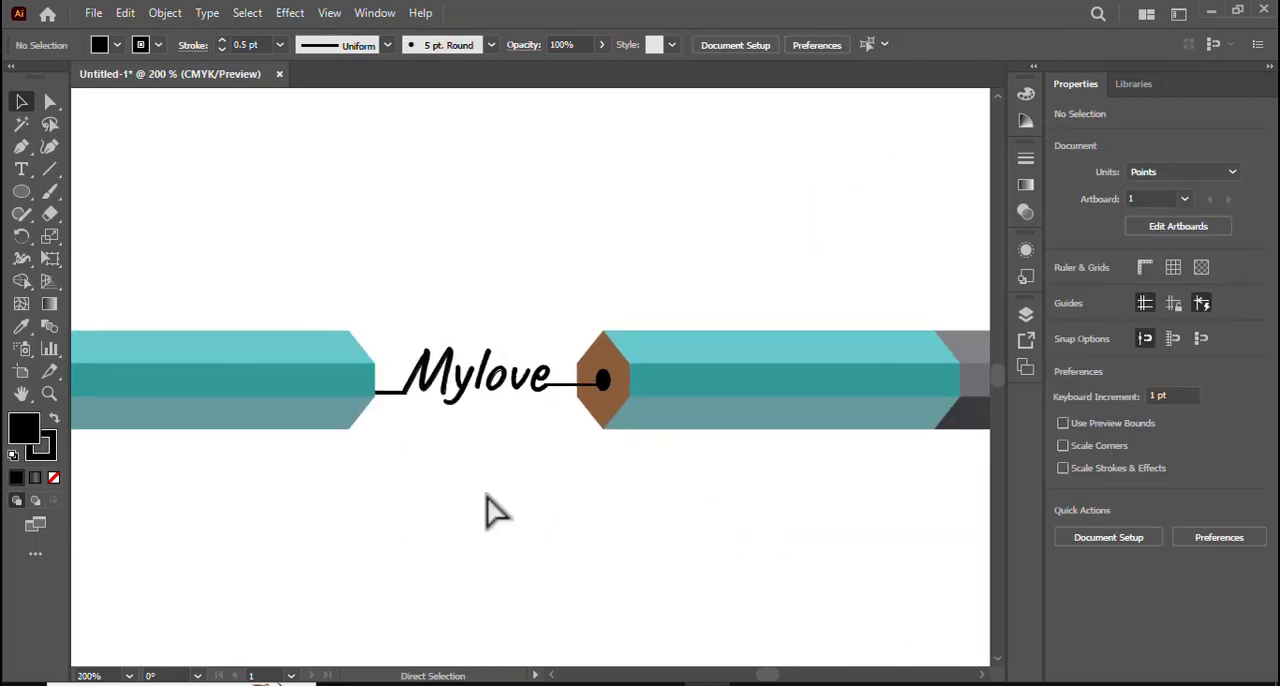
pyautogui.hotkey('ctrl', '-')
pyautogui.hotkey('ctrl', '-')
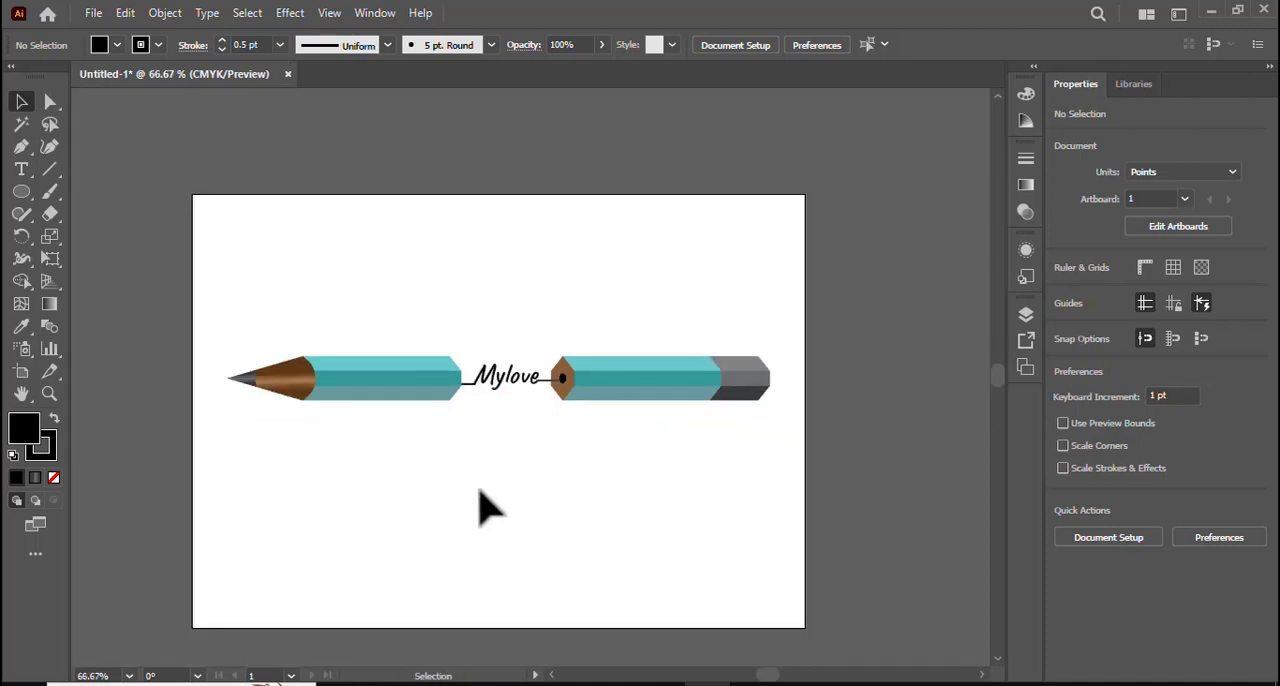
# - Group both pencil pieces, the "Mylove" lettering and the black bars into a single object, and deselect it
pyautogui.hotkey('ctrl', '+')
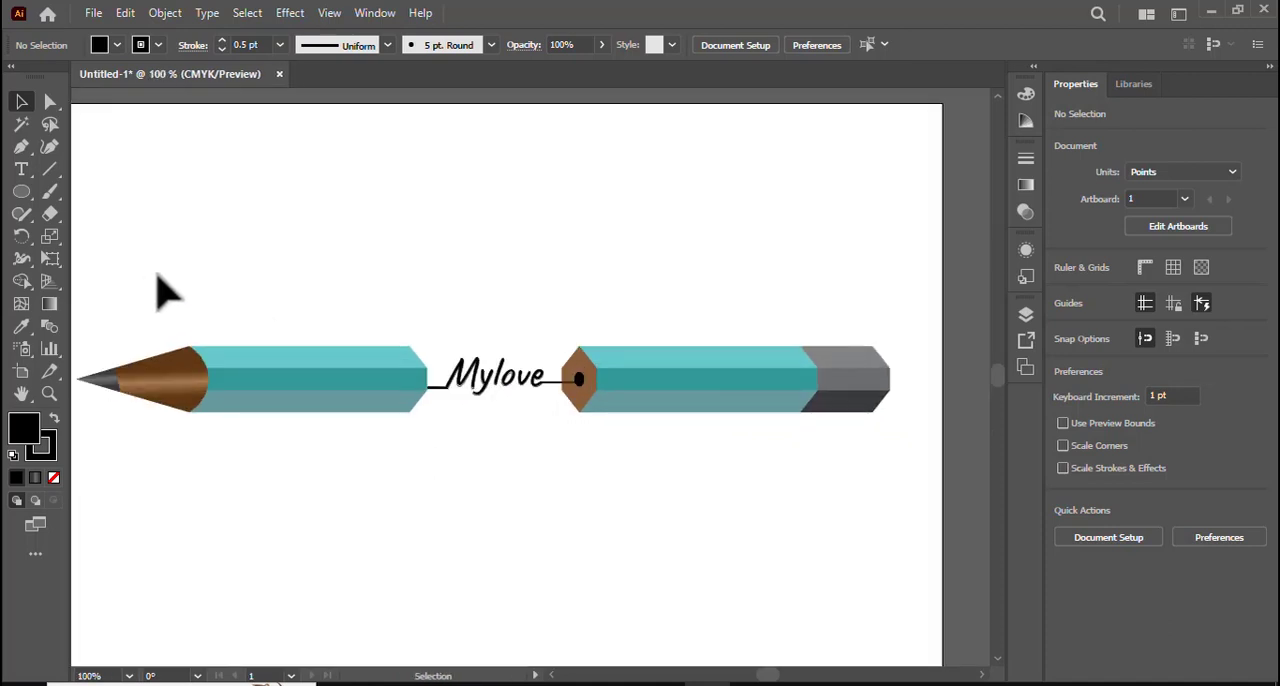
pyautogui.moveTo(158, 274); pyautogui.dragTo(966, 509)
pyautogui.rightClick(621, 400)
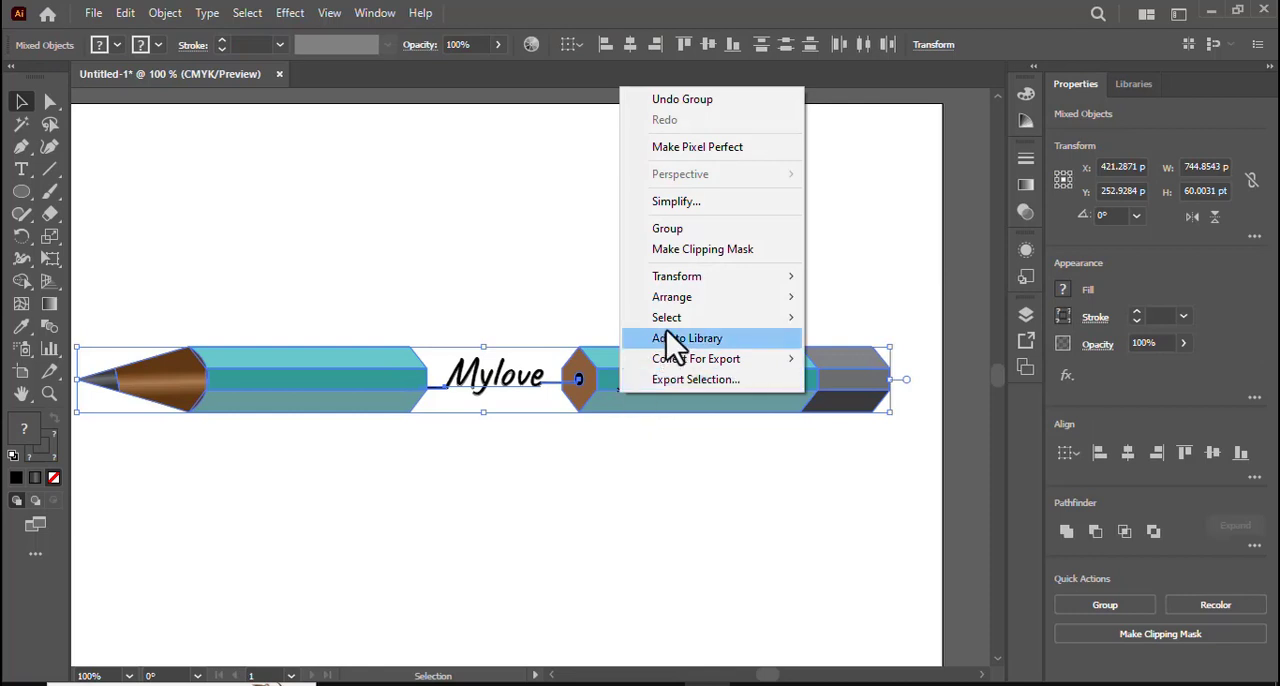
pyautogui.click(690, 234)
pyautogui.click(745, 560)
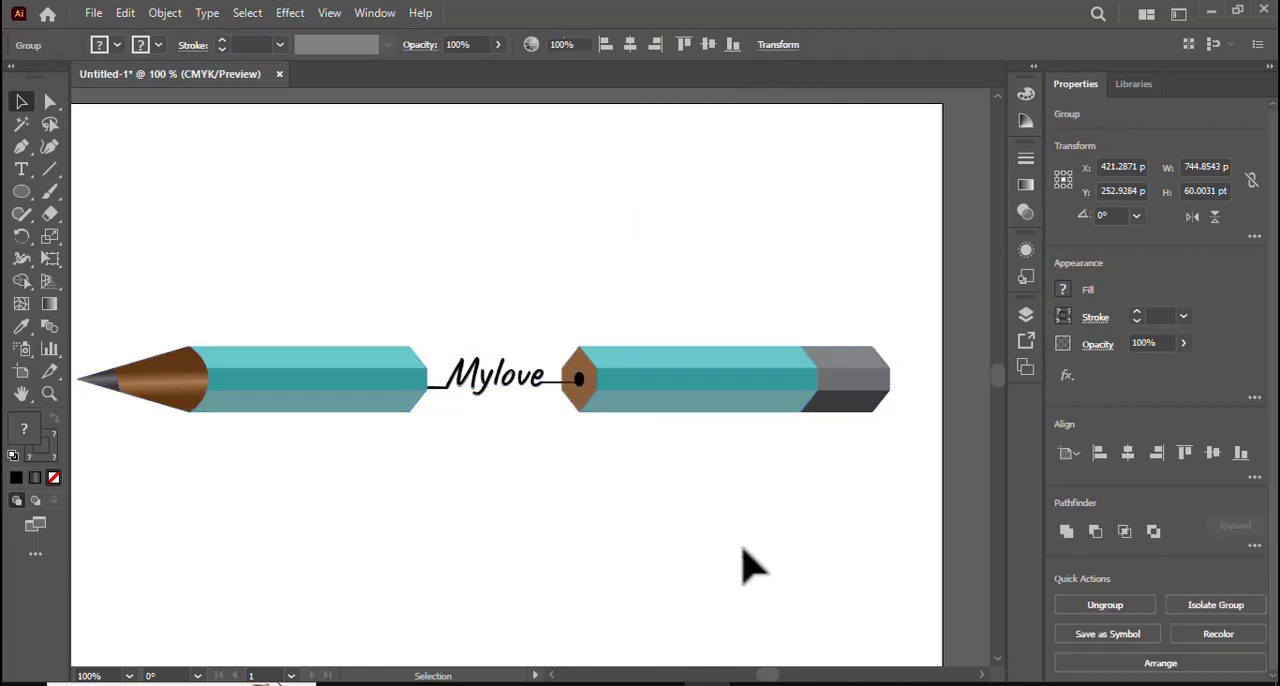
# - Scale the pencil group down to about 497 × 40 pt and move it up to about X 445 pt, Y 189 pt
pyautogui.click(800, 392)
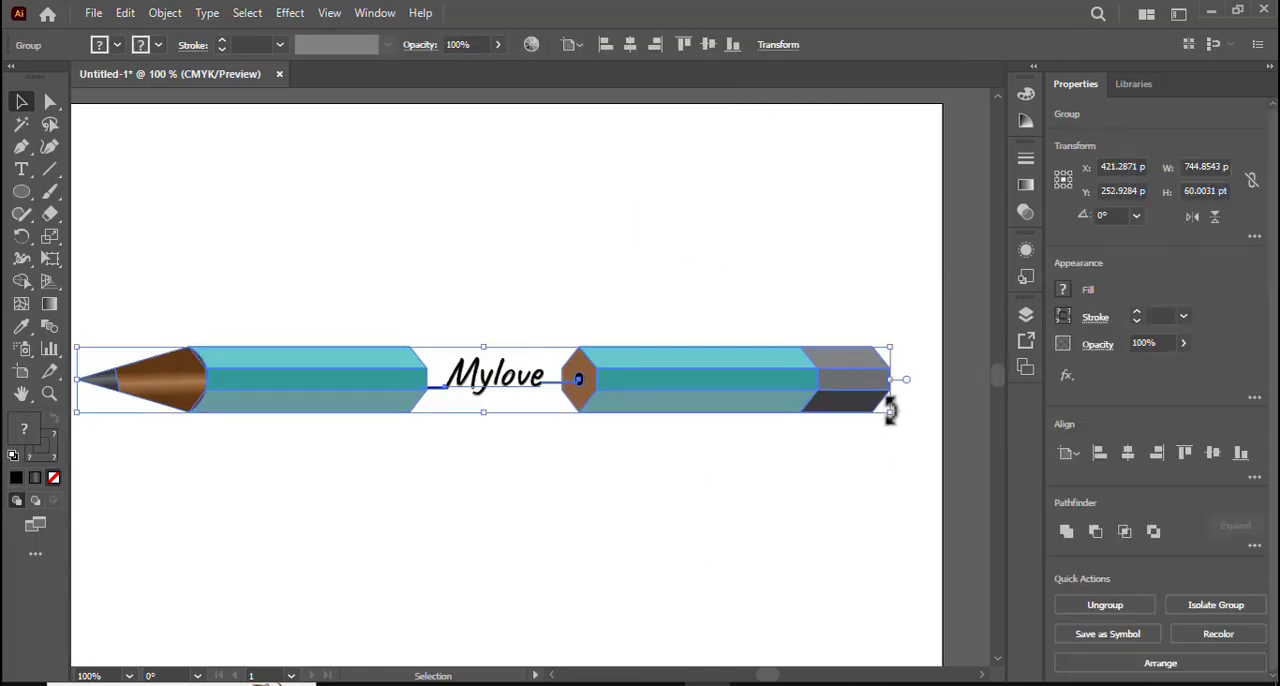
pyautogui.moveTo(890, 411); pyautogui.dragTo(874, 402)
pyautogui.click(715, 487)
pyautogui.press('space')
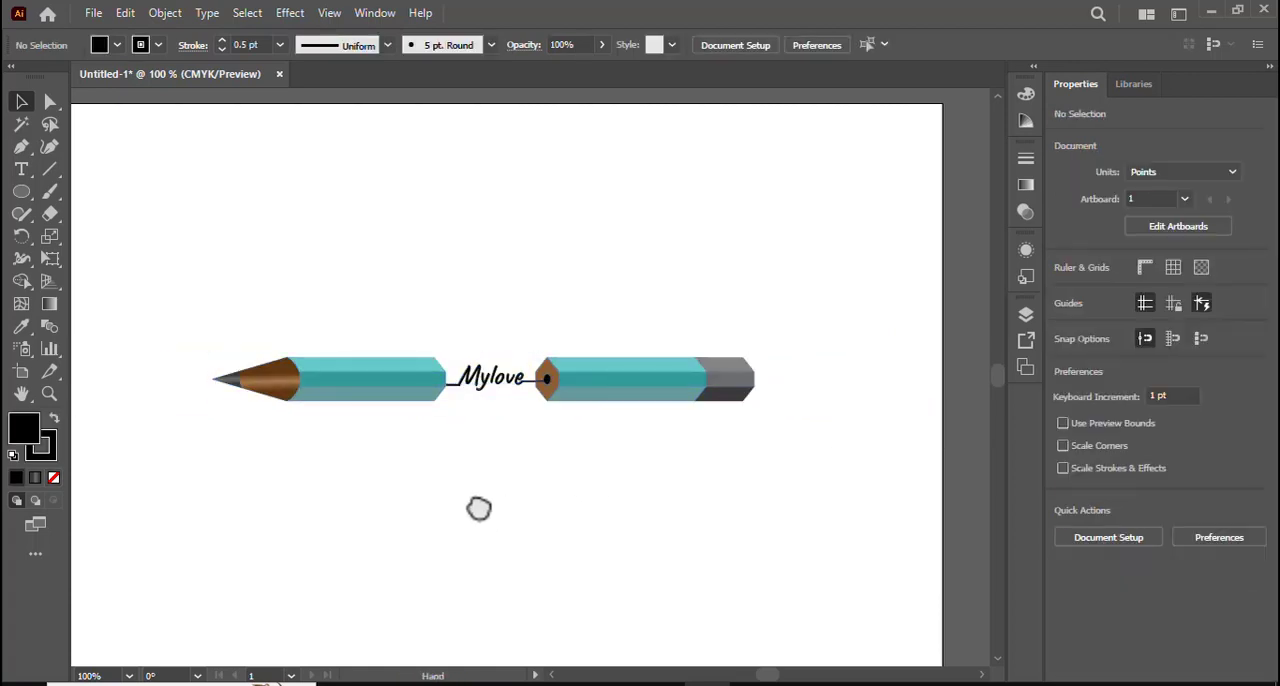
pyautogui.moveTo(477, 509)
pyautogui.mouseDown()
pyautogui.moveTo(554, 506)
pyautogui.moveTo(497, 498)
pyautogui.mouseUp()
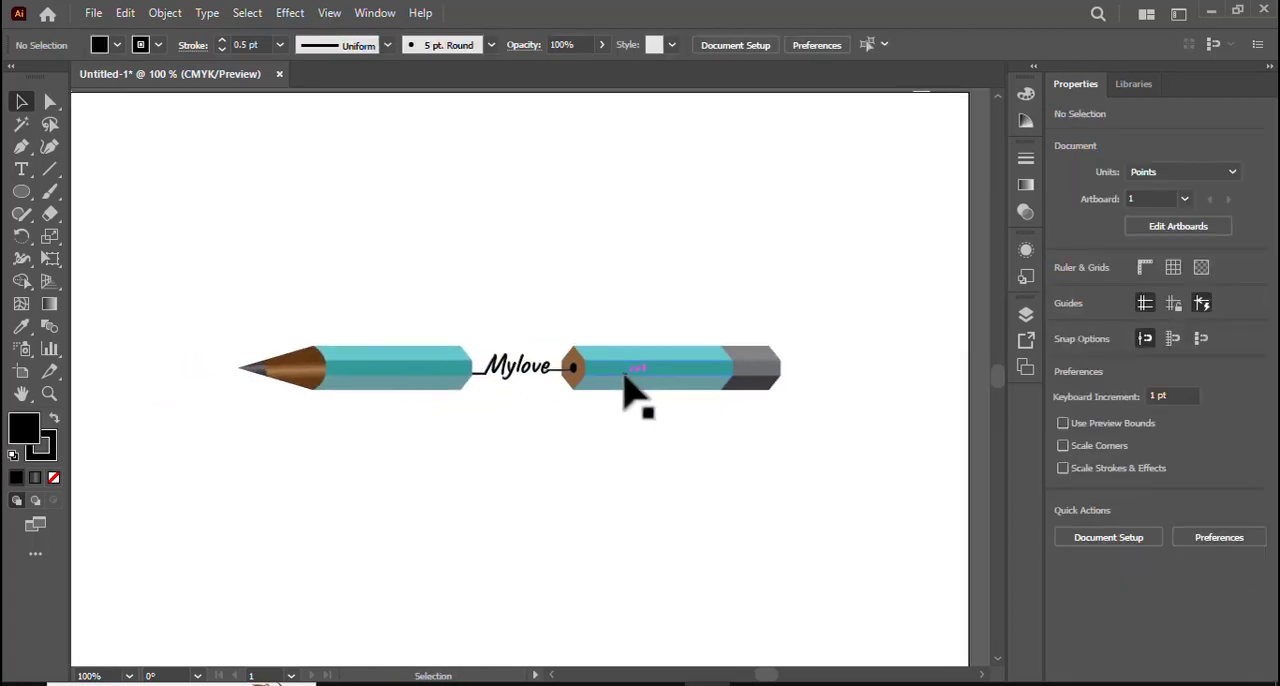
pyautogui.moveTo(627, 388); pyautogui.dragTo(652, 318)
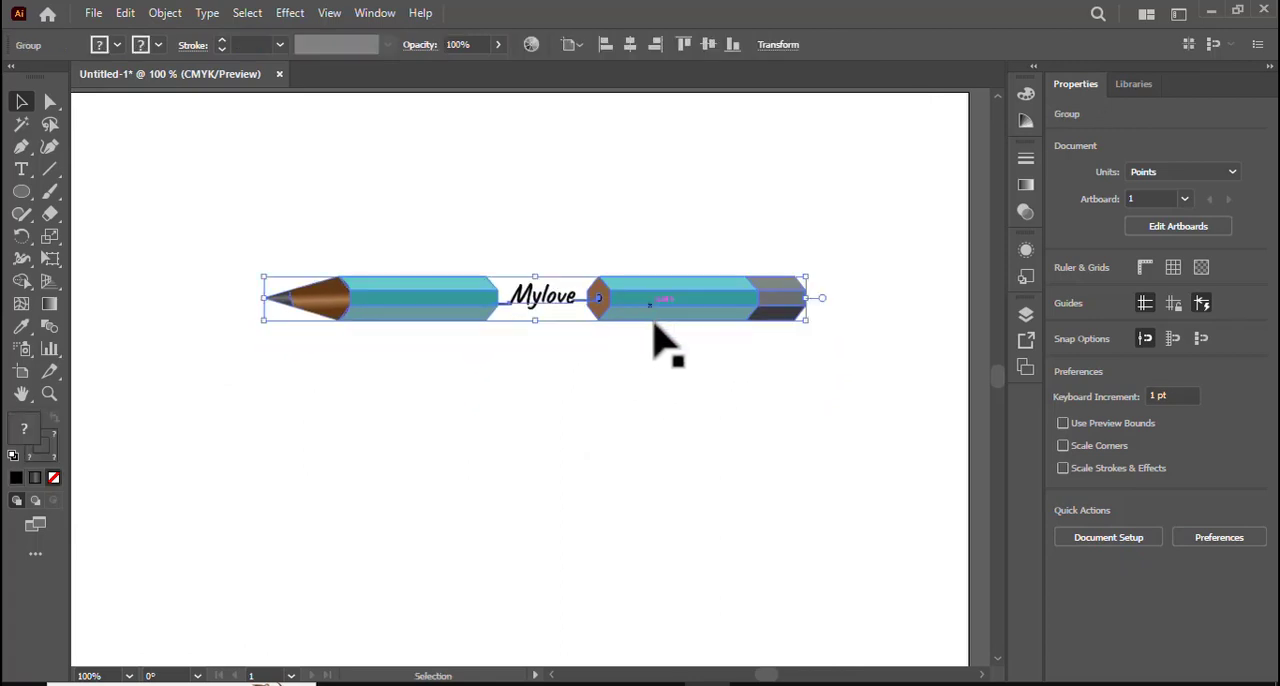
# - Duplicate the pencil group in place, move the copy straight down to about Y 246 pt, just below the original, and deselect it
pyautogui.click(125, 13)
pyautogui.click(190, 101)
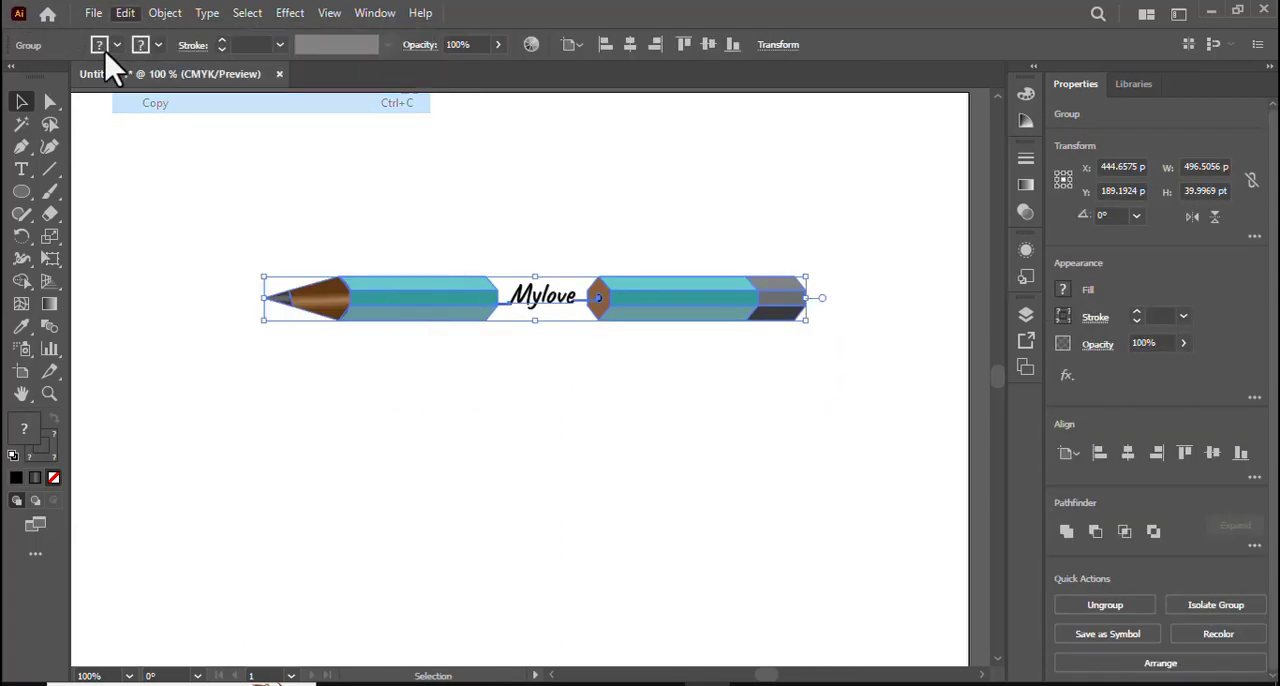
pyautogui.click(125, 13)
pyautogui.click(224, 140)
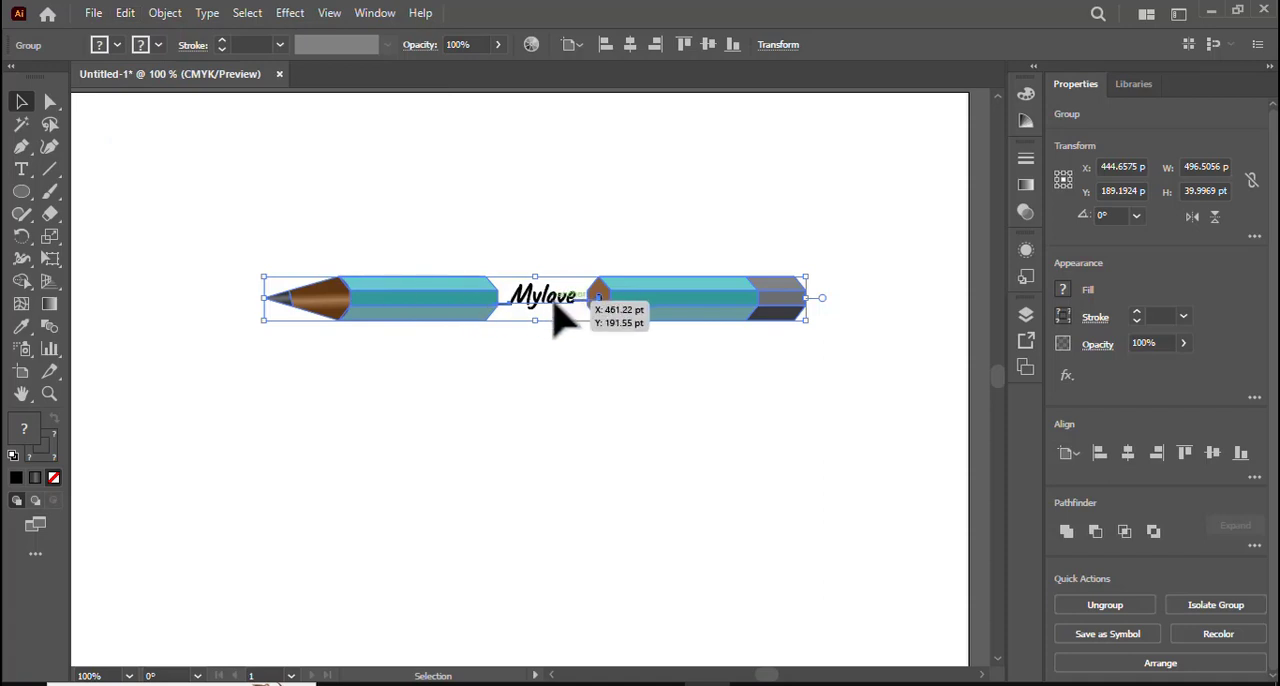
pyautogui.moveTo(563, 318)
pyautogui.mouseDown()
pyautogui.moveTo(563, 380)
pyautogui.moveTo(553, 366)
pyautogui.mouseUp()
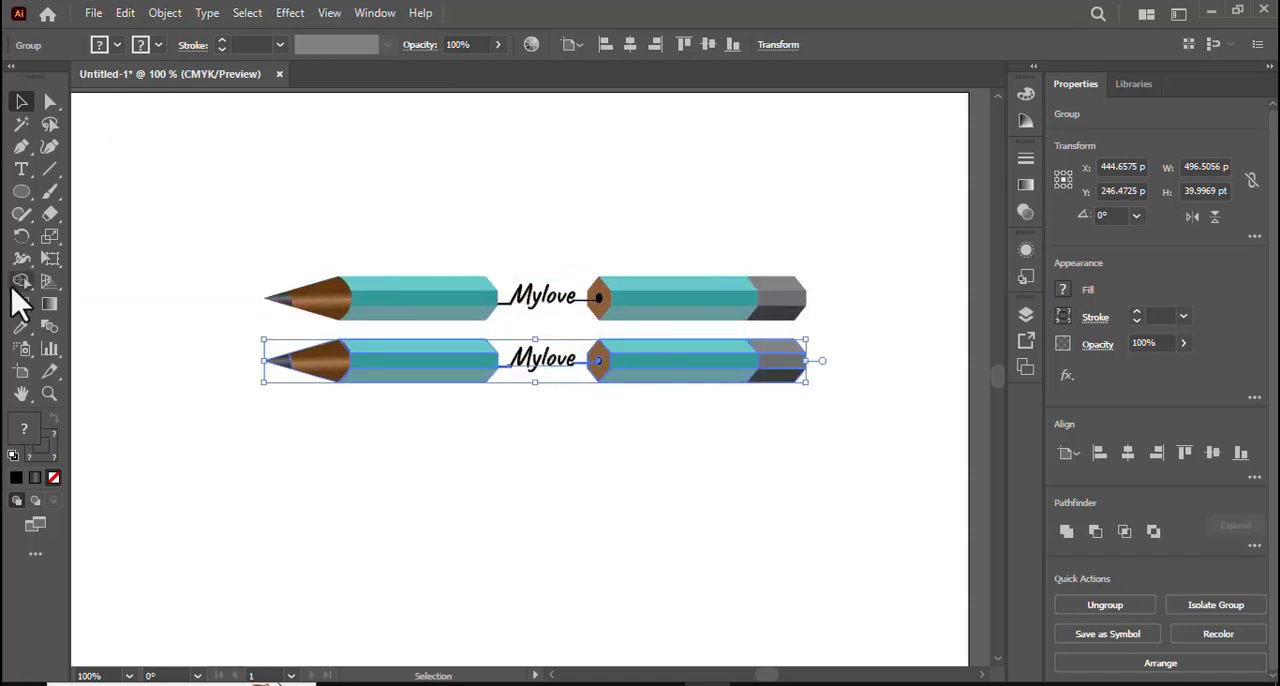
pyautogui.click(100, 515)
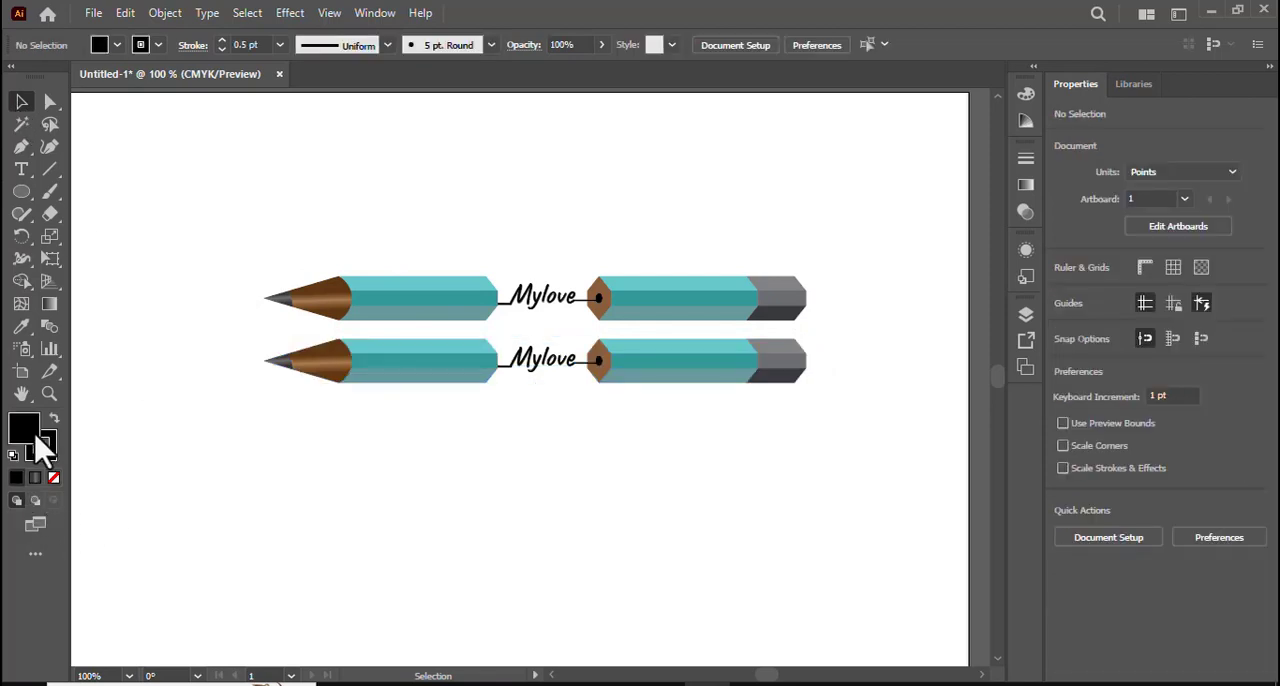
# - Draw a rectangle about 532 × 79 pt covering the lower pencil copy, filled with the White, Black gradient preset
pyautogui.click(33, 480)
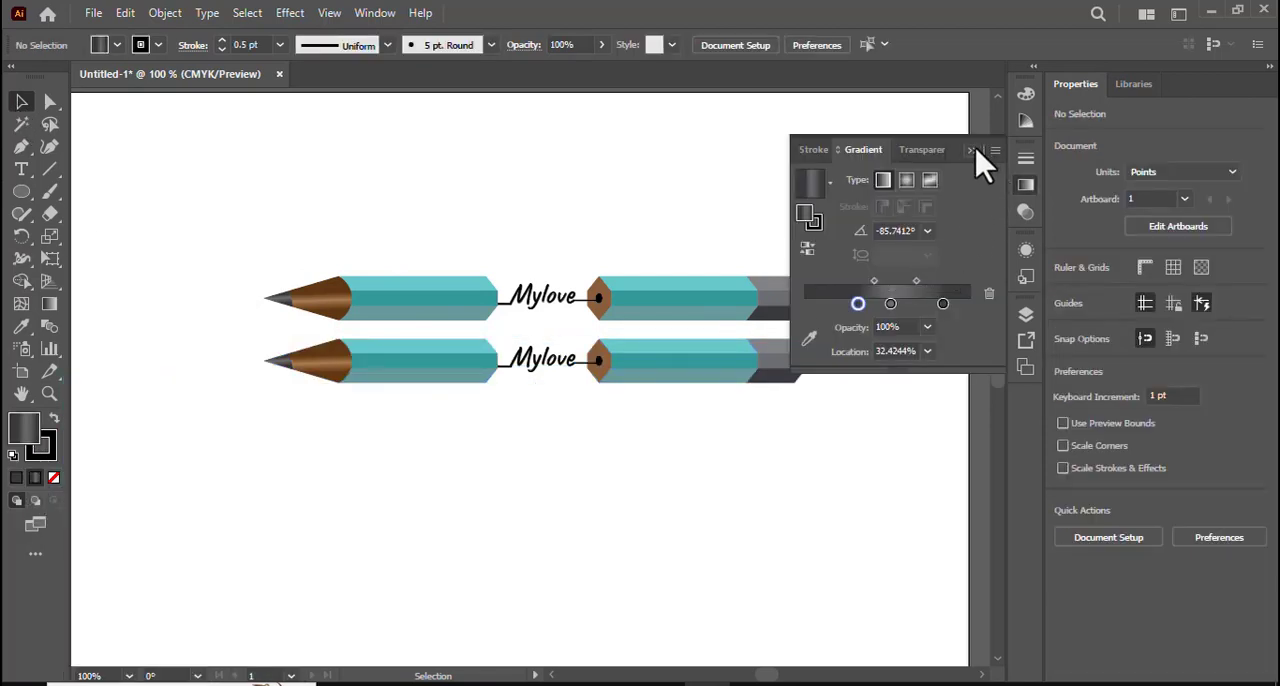
pyautogui.click(829, 186)
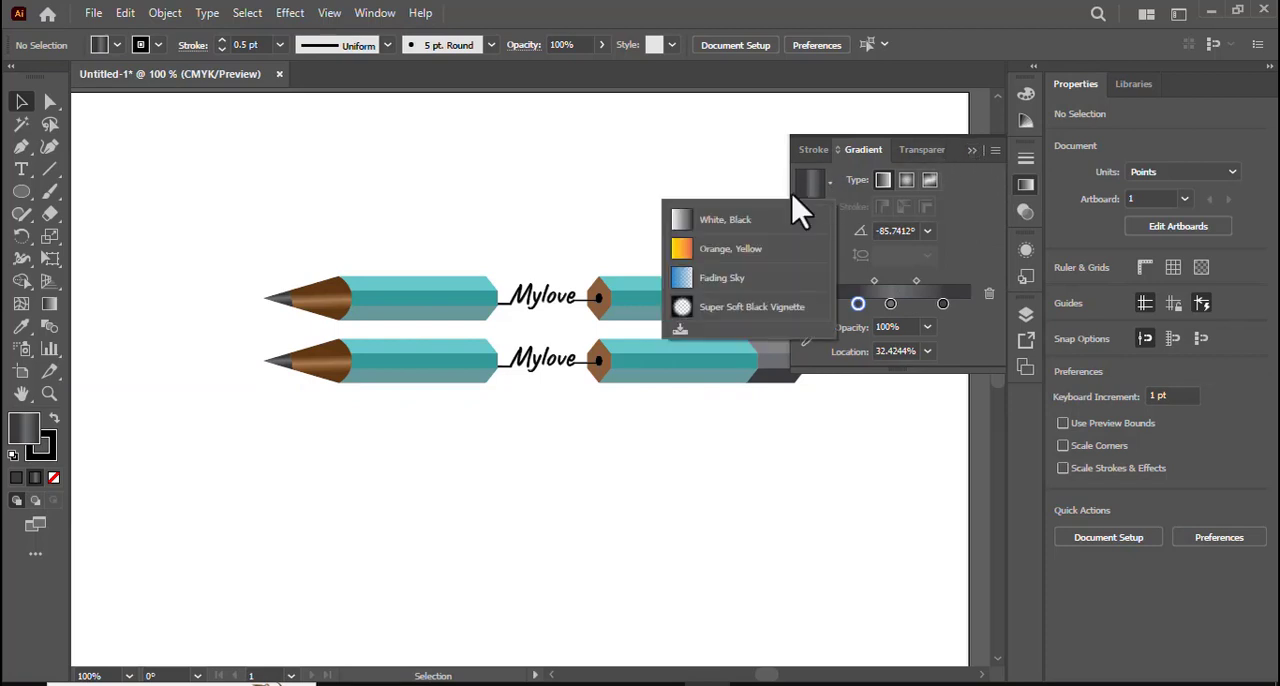
pyautogui.click(770, 230)
pyautogui.click(972, 150)
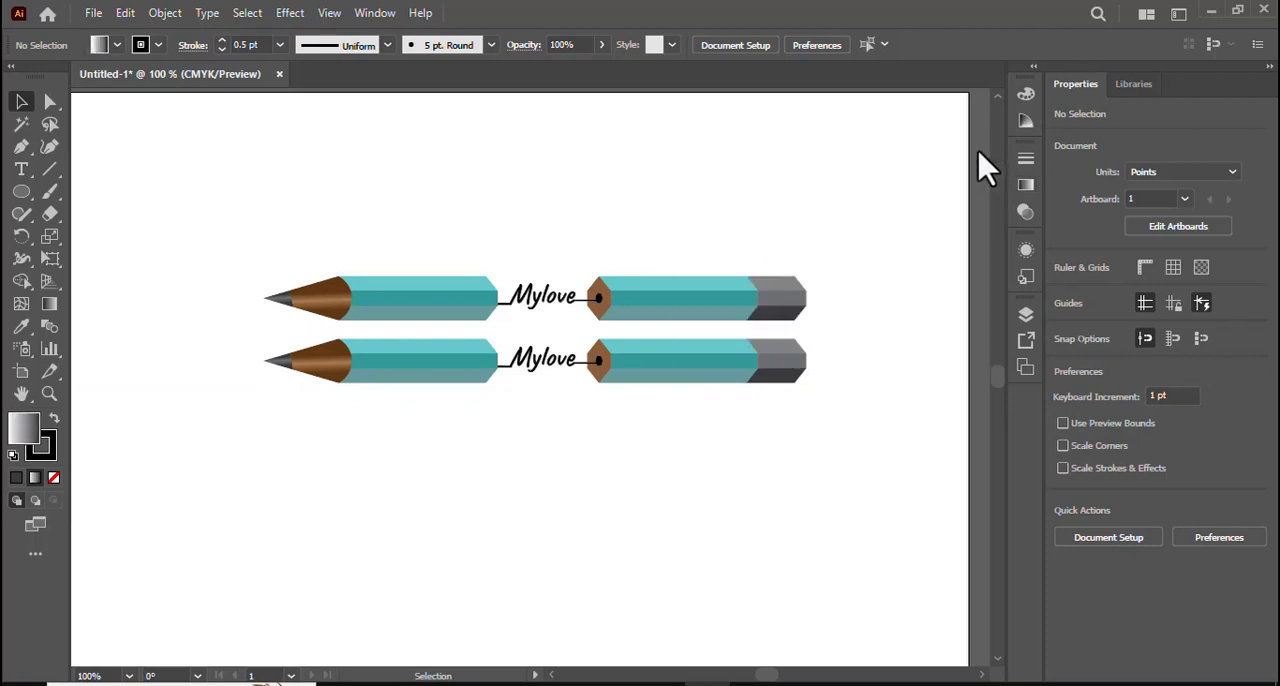
pyautogui.click(21, 190)
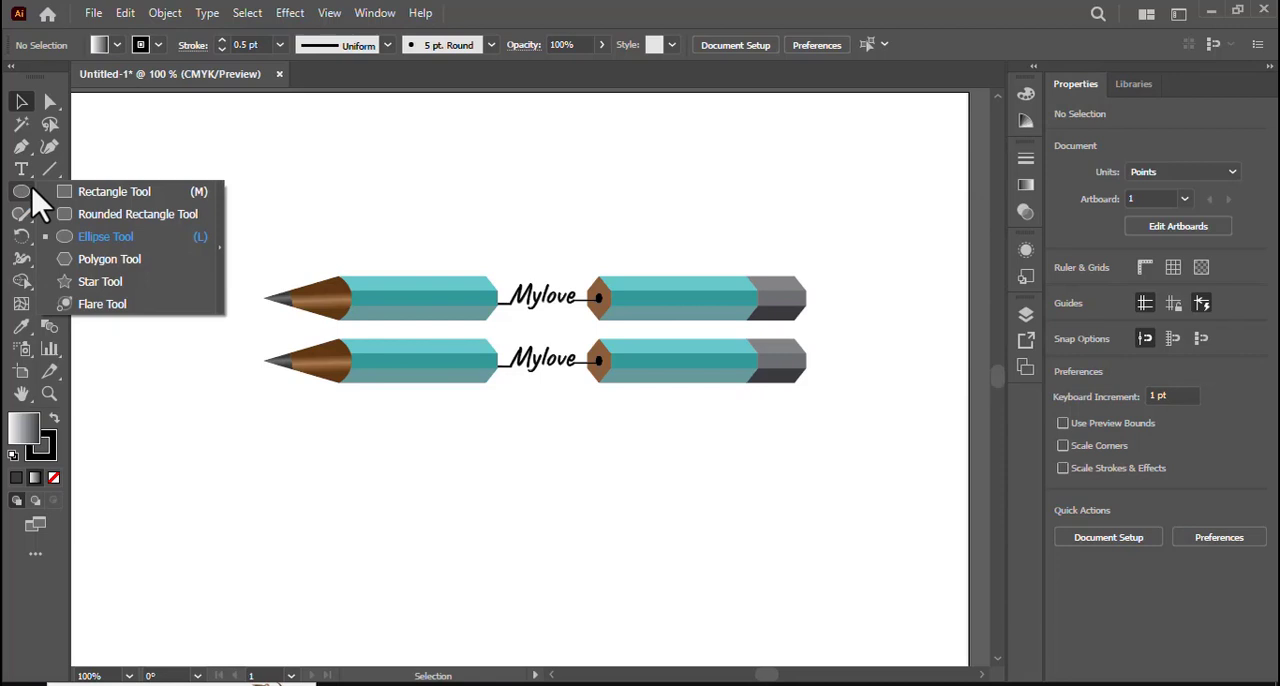
pyautogui.click(110, 192)
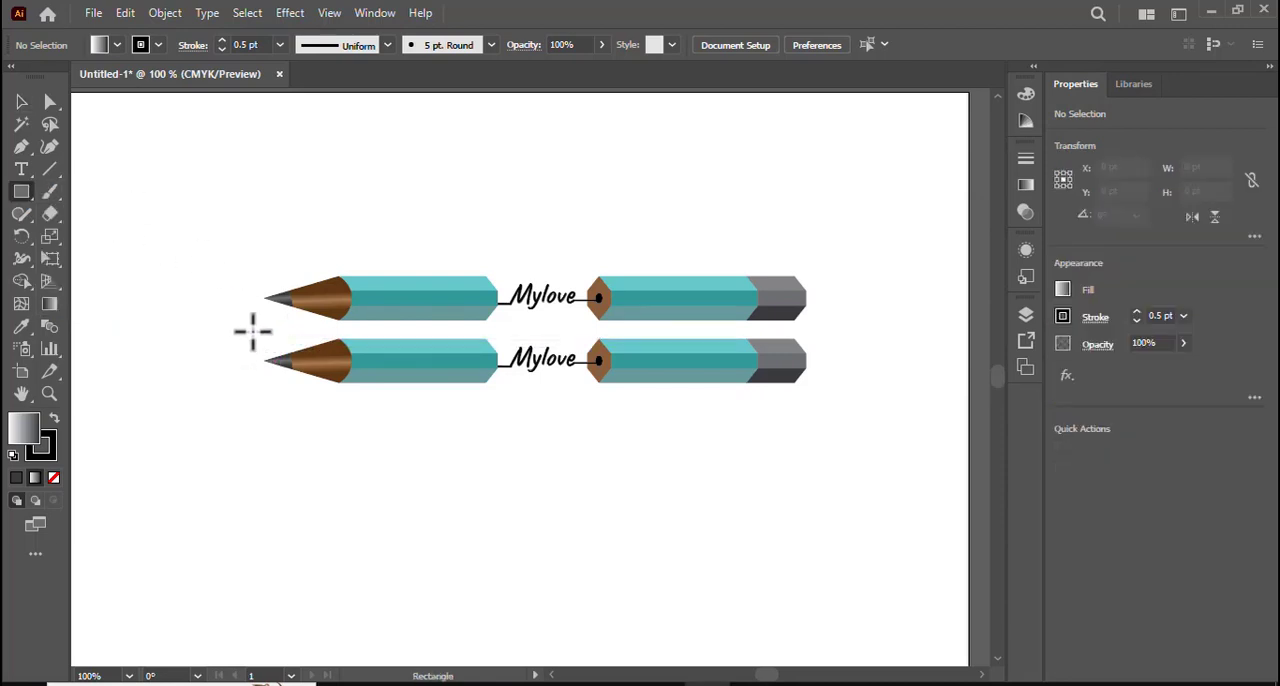
pyautogui.moveTo(252, 331)
pyautogui.mouseDown()
pyautogui.moveTo(811, 392)
pyautogui.moveTo(835, 418)
pyautogui.mouseUp()
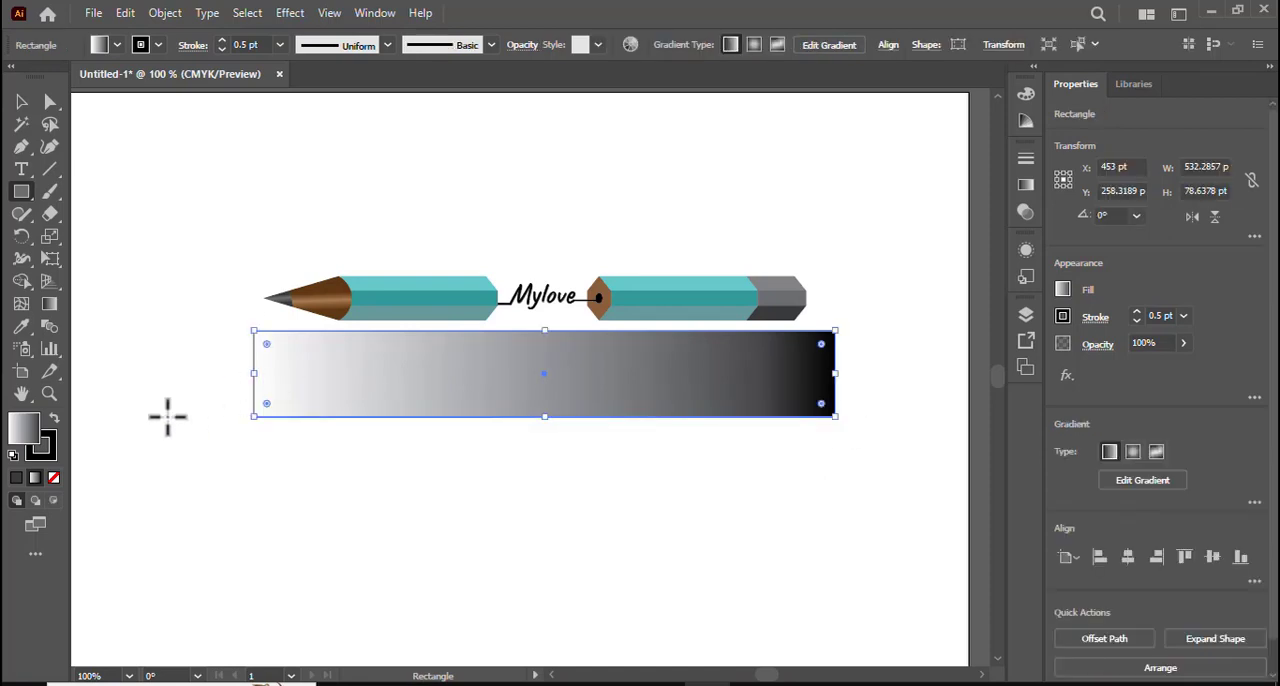
# - Redirect the rectangle's gradient vertically, from white above its upper edge down to black near its lower edge
pyautogui.click(49, 304)
pyautogui.moveTo(556, 286); pyautogui.dragTo(558, 399)
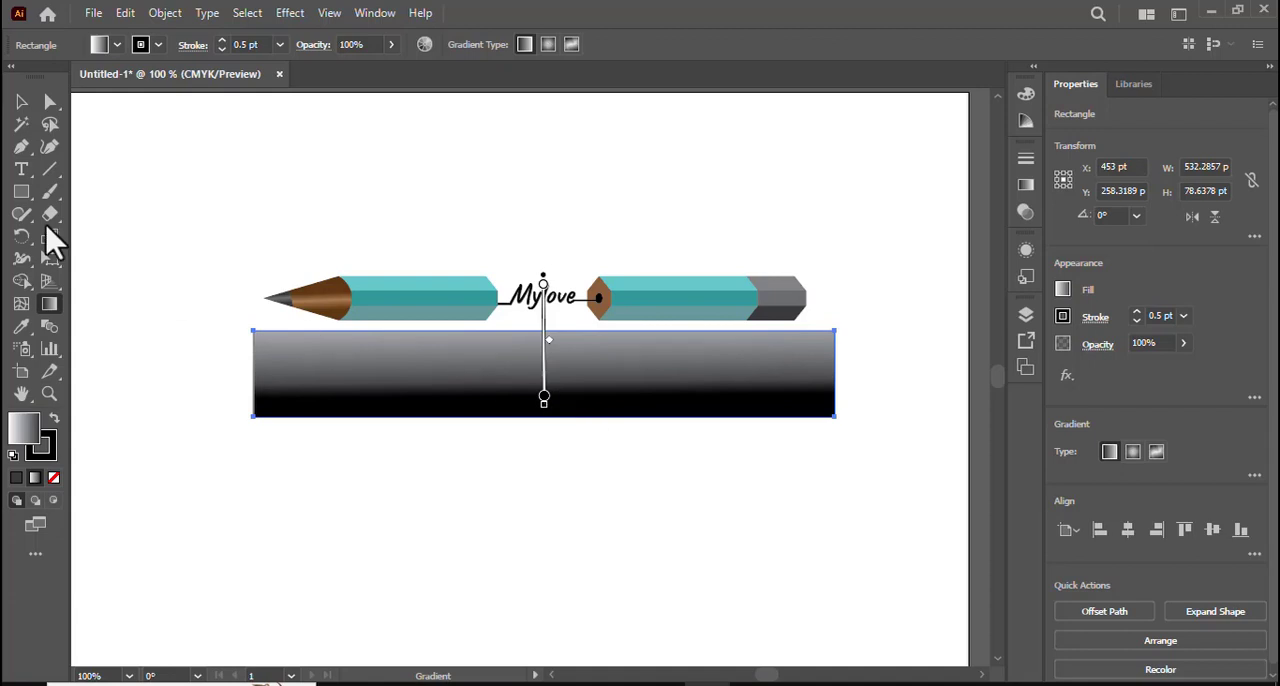
pyautogui.click(20, 104)
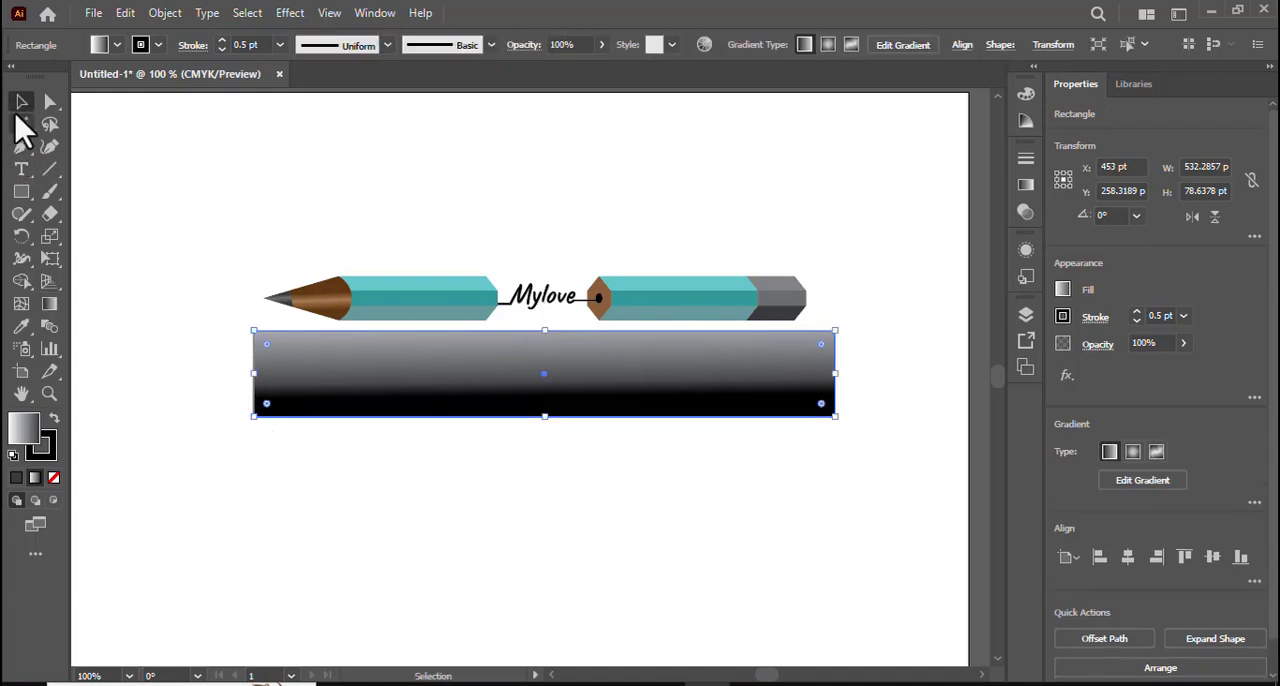
# - Make an opacity mask from the gradient rectangle and the lower pencil copy so the copy fades downward, and deselect the result
pyautogui.moveTo(333, 545)
pyautogui.mouseDown()
pyautogui.moveTo(374, 506)
pyautogui.moveTo(612, 379)
pyautogui.moveTo(688, 380)
pyautogui.mouseUp()
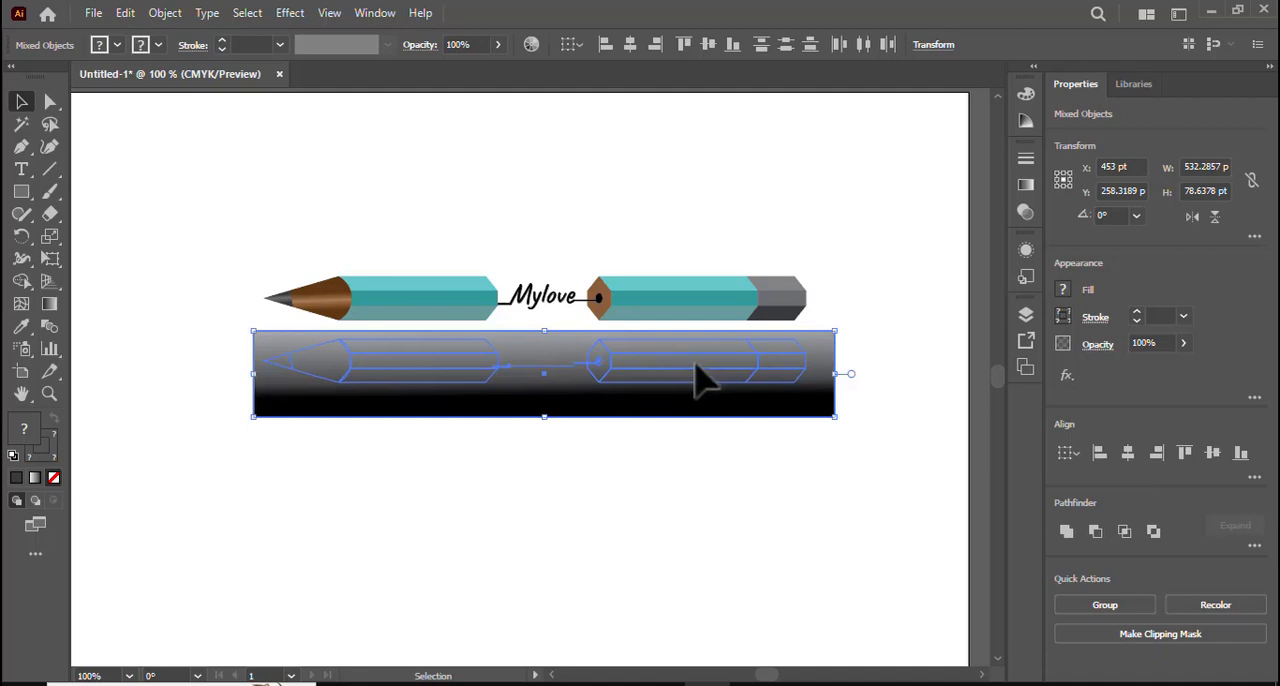
pyautogui.click(49, 304)
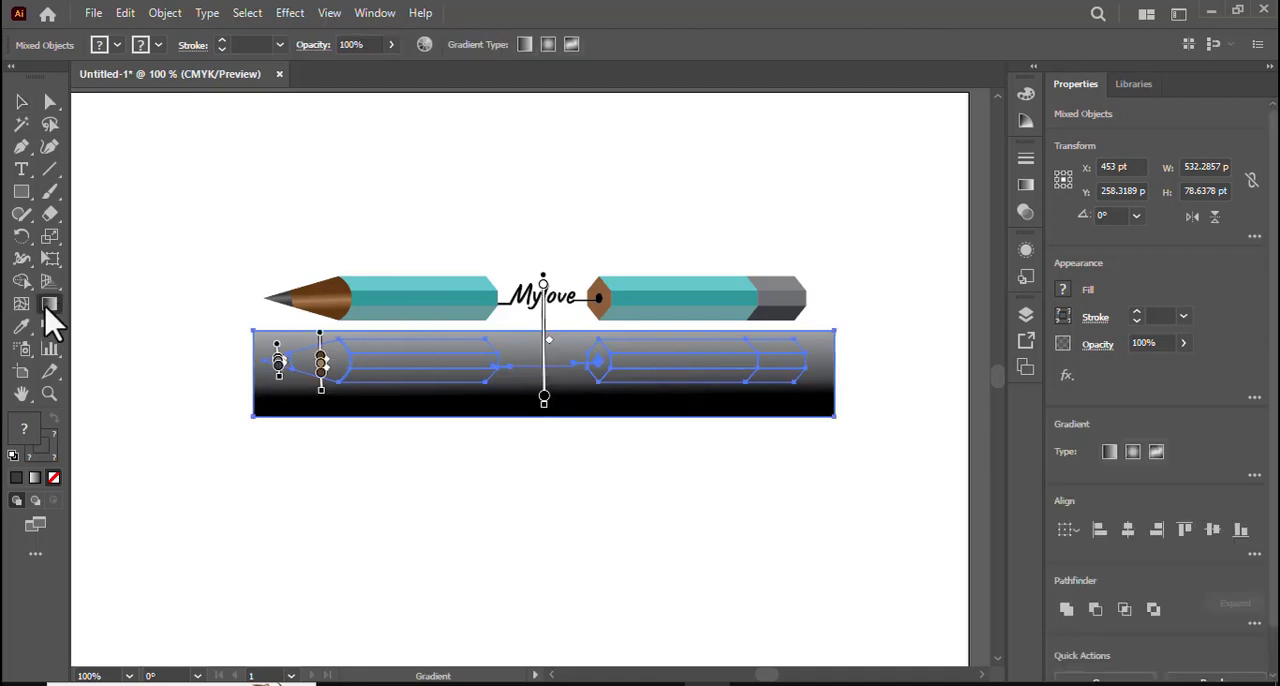
pyautogui.doubleClick(47, 308)
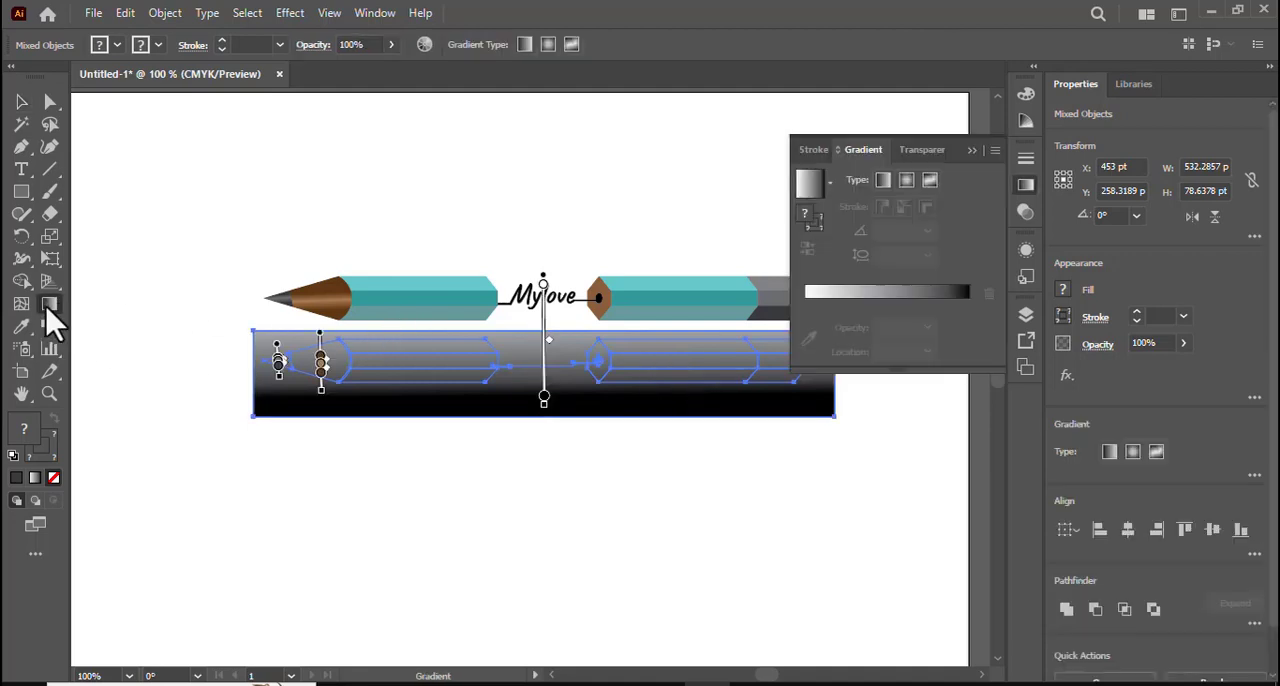
pyautogui.click(928, 151)
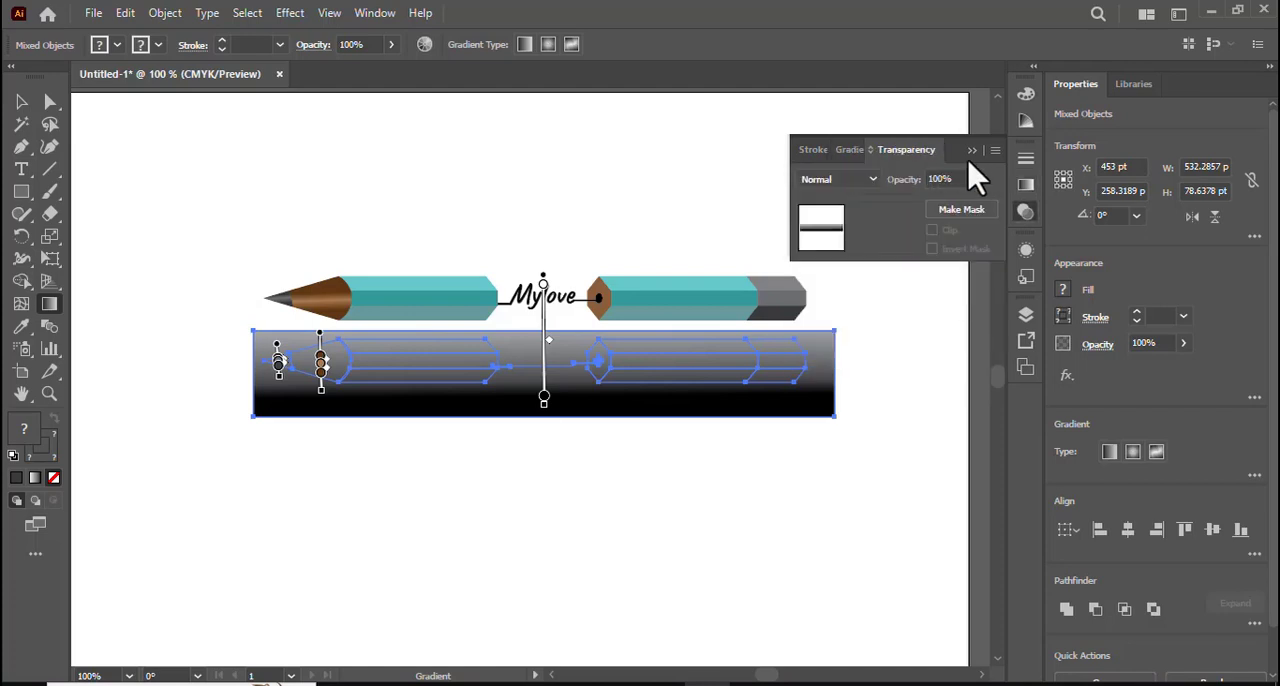
pyautogui.click(995, 151)
pyautogui.click(1055, 202)
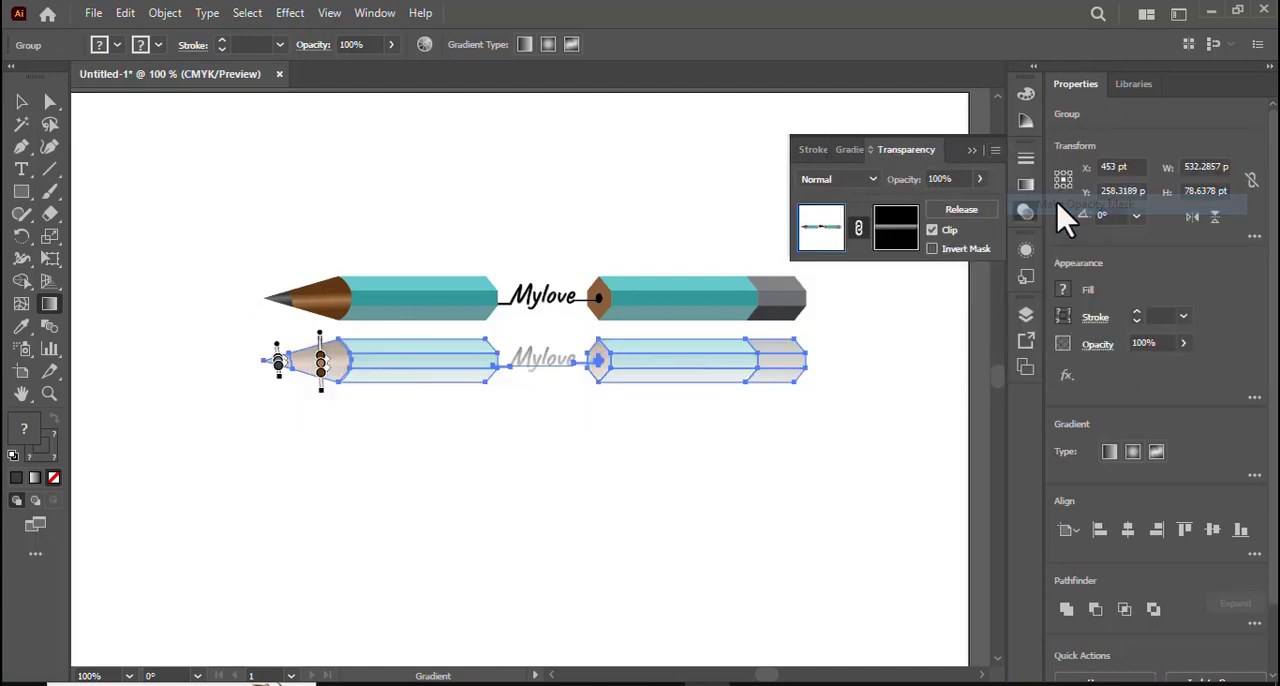
pyautogui.click(972, 151)
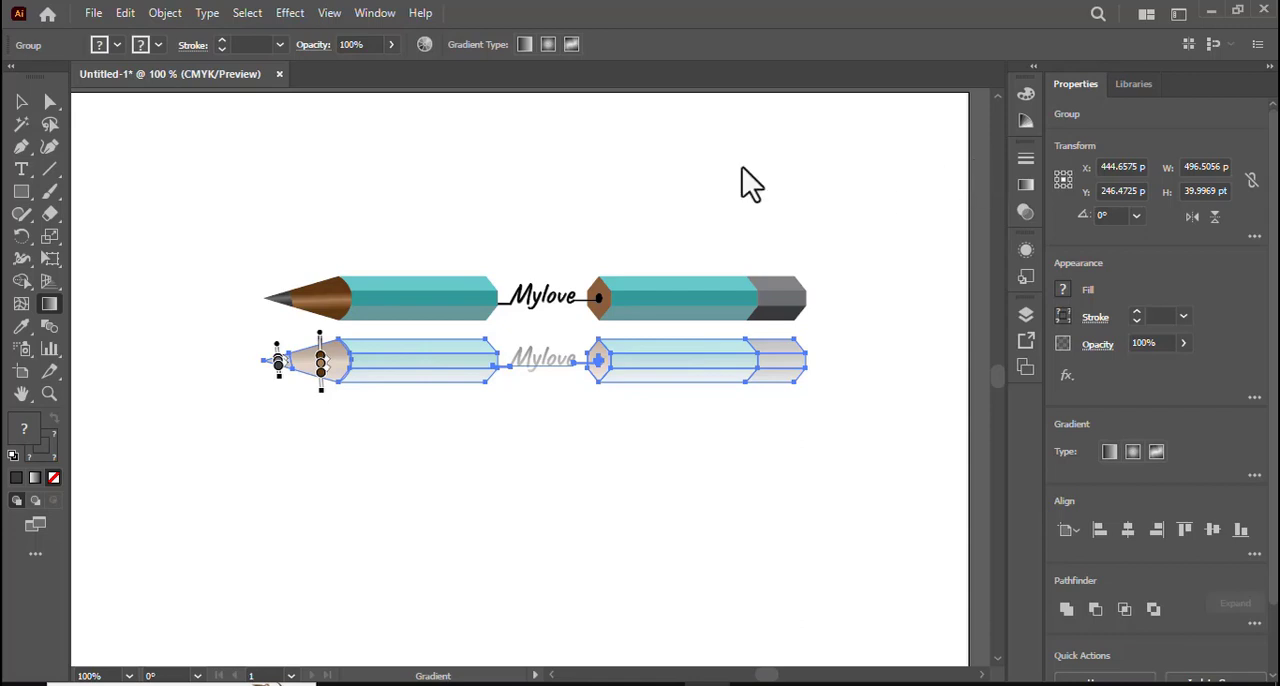
pyautogui.click(21, 101)
pyautogui.click(579, 296)
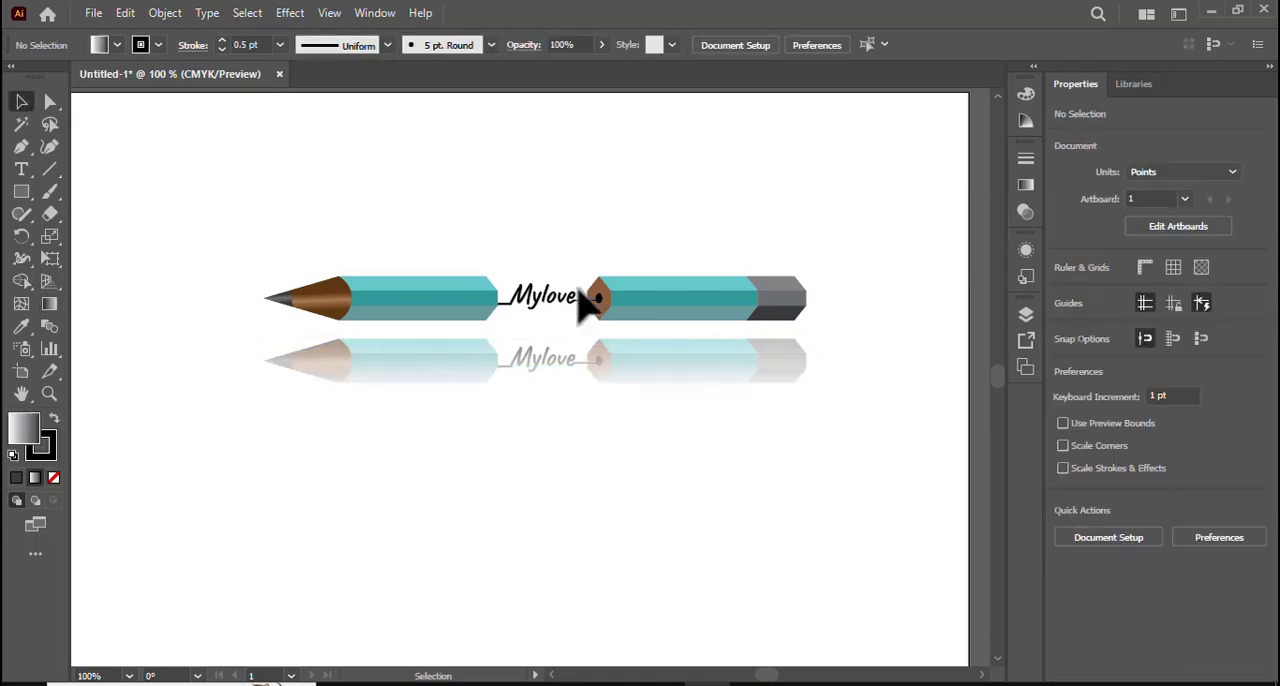